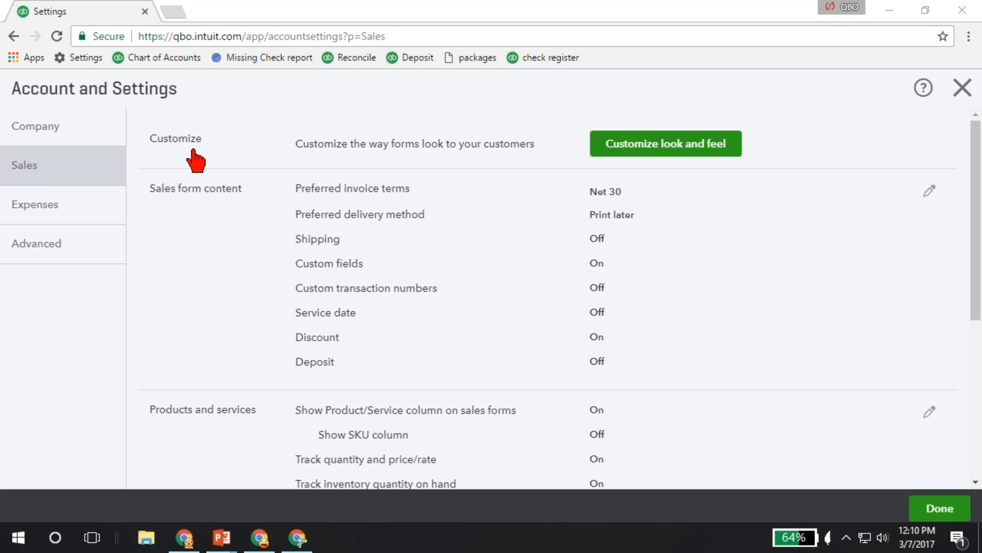
Create a new invoice style under the custom form styles and look over its design options.
{"action": "left_click", "coordinate": [689, 148]}
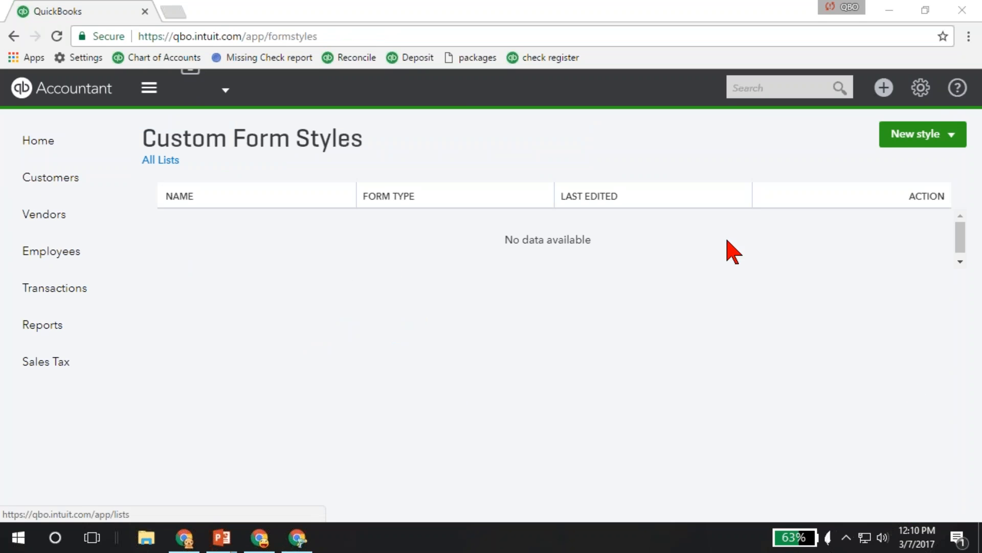
{"action": "left_click", "coordinate": [892, 134]}
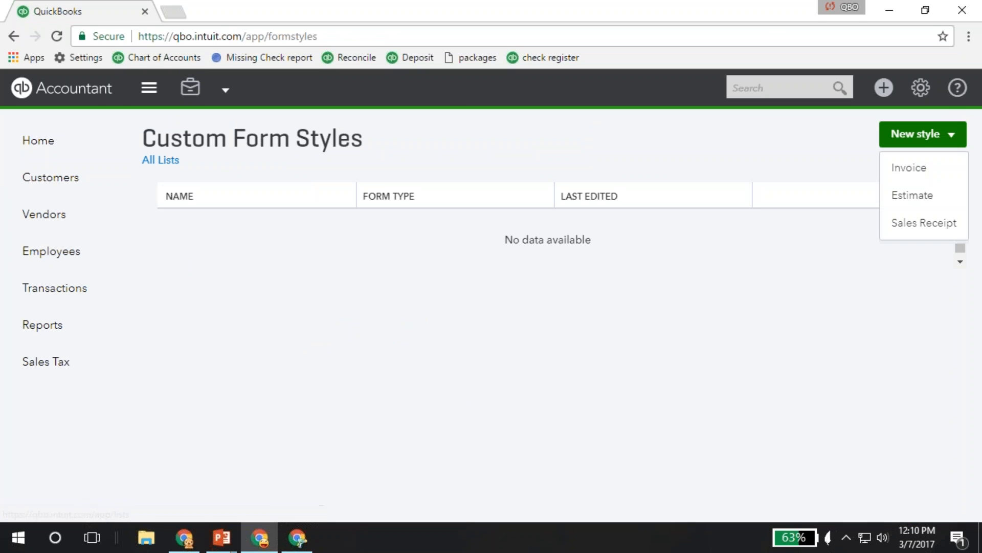
{"action": "left_click", "coordinate": [916, 170]}
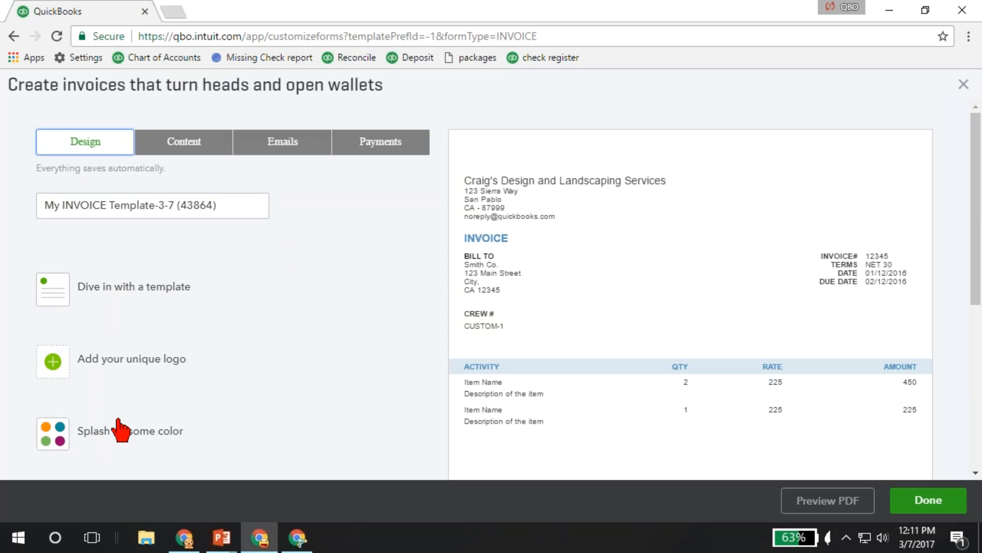
{"action": "scroll", "coordinate": [116, 427], "scroll_direction": "down", "scroll_amount": 5}
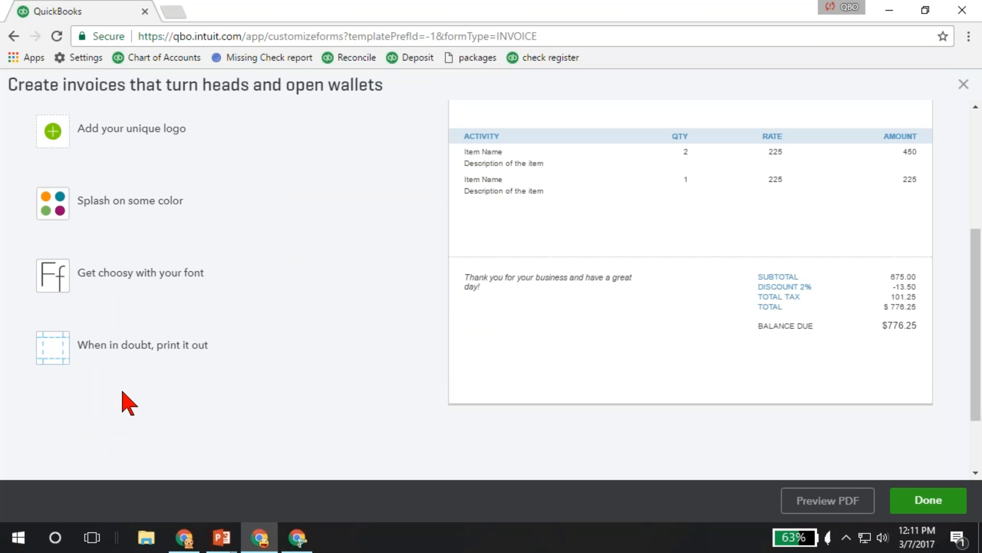
{"action": "scroll", "coordinate": [142, 379], "scroll_direction": "up", "scroll_amount": 5}
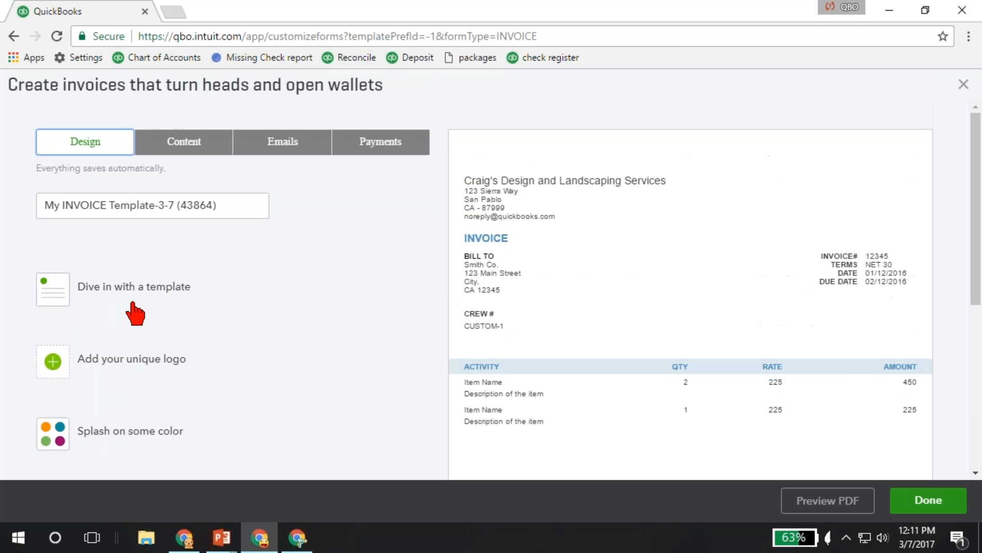
Review the invoice template's content, email and online payment options, including the standard email form types, and close the template editor.
{"action": "left_click", "coordinate": [197, 146]}
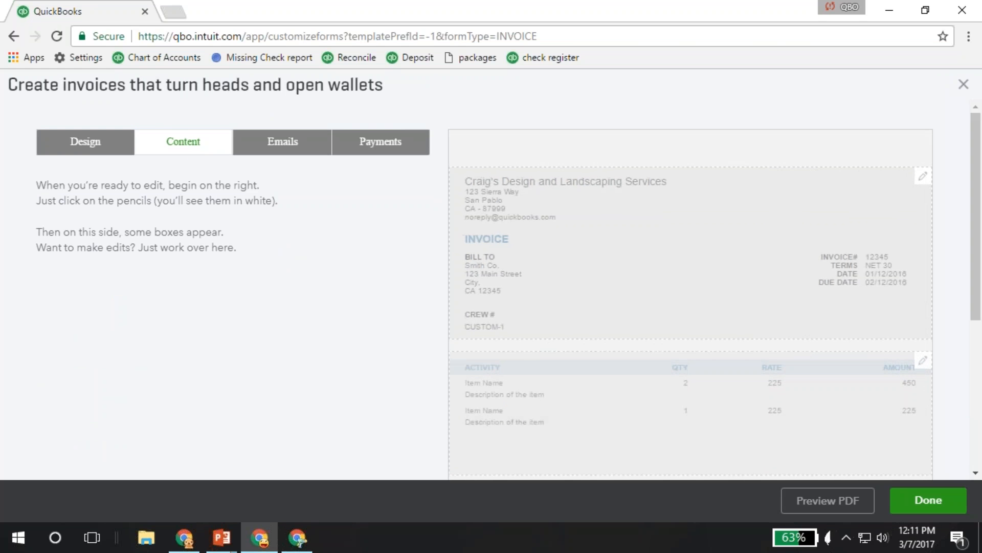
{"action": "left_click", "coordinate": [281, 149]}
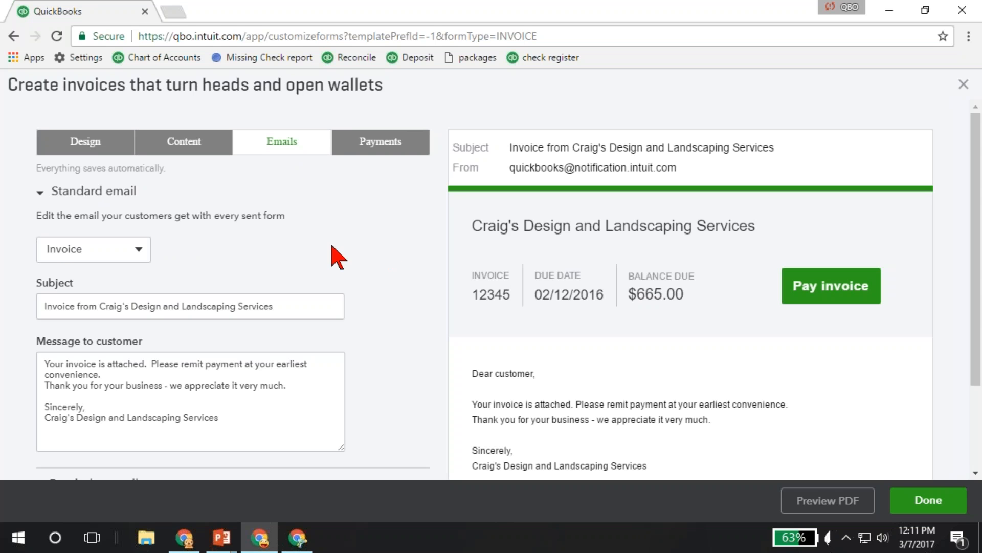
{"action": "left_click", "coordinate": [139, 251]}
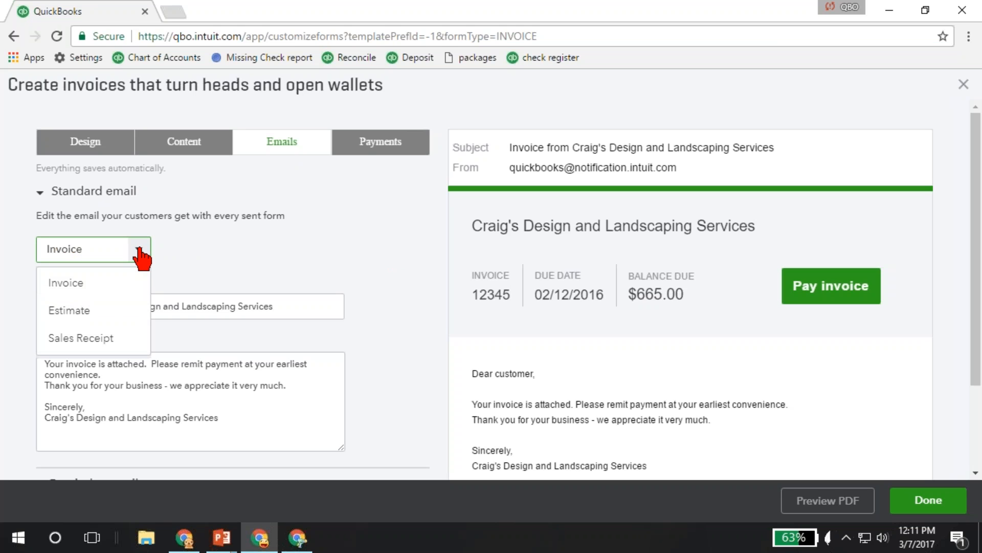
{"action": "left_click", "coordinate": [407, 259]}
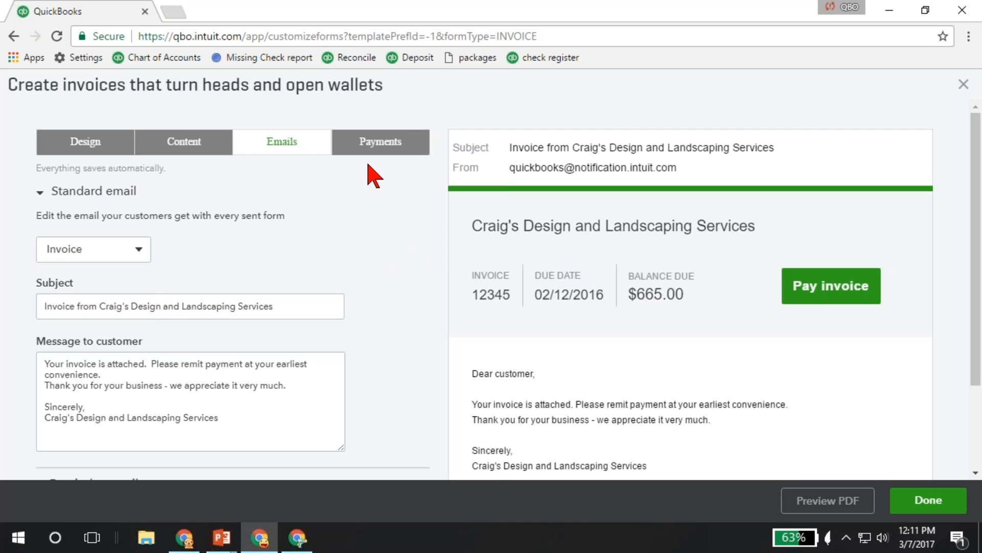
{"action": "left_click", "coordinate": [378, 149]}
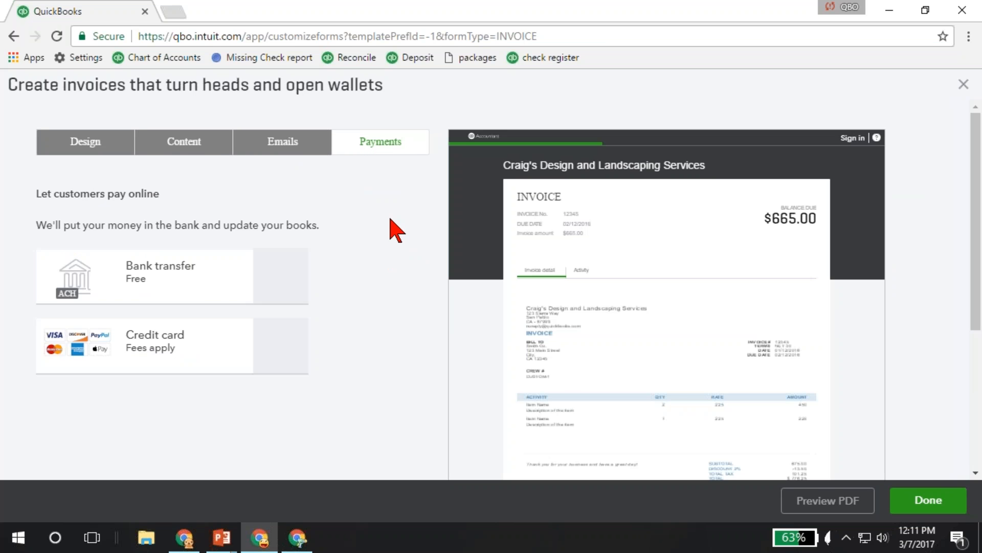
{"action": "scroll", "coordinate": [397, 230], "scroll_direction": "down", "scroll_amount": 1}
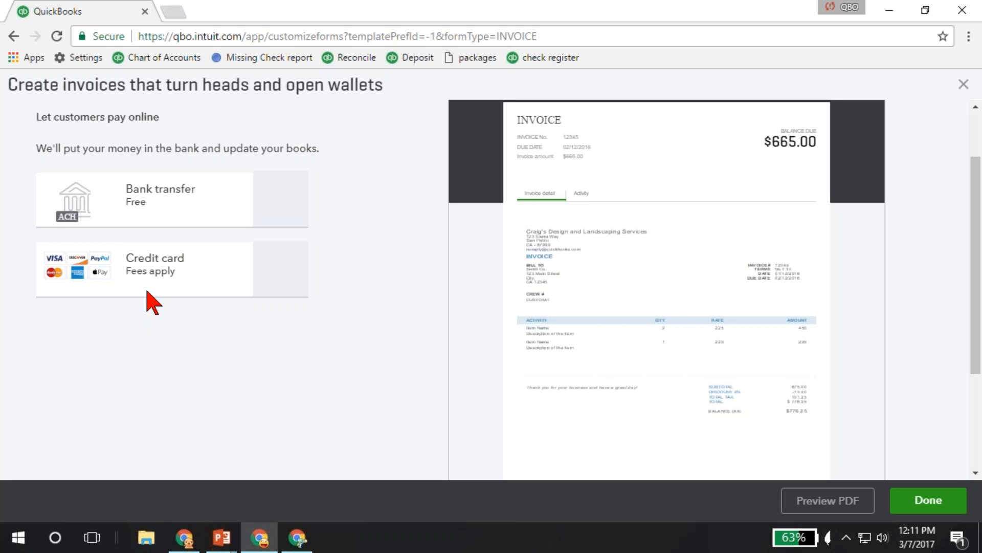
{"action": "left_click", "coordinate": [963, 84]}
{"action": "left_click", "coordinate": [373, 326]}
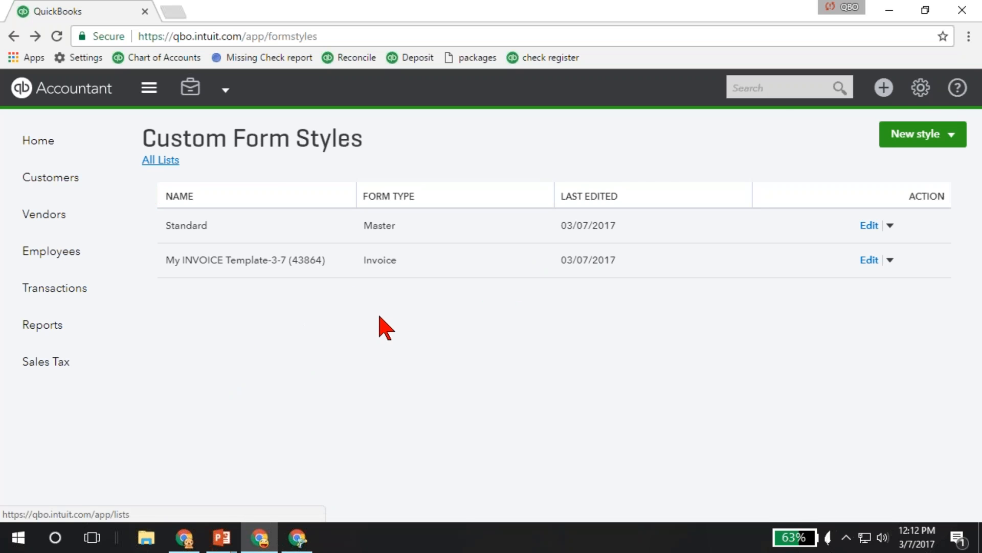
Return to the sales settings in Account and Settings.
{"action": "left_click", "coordinate": [921, 91]}
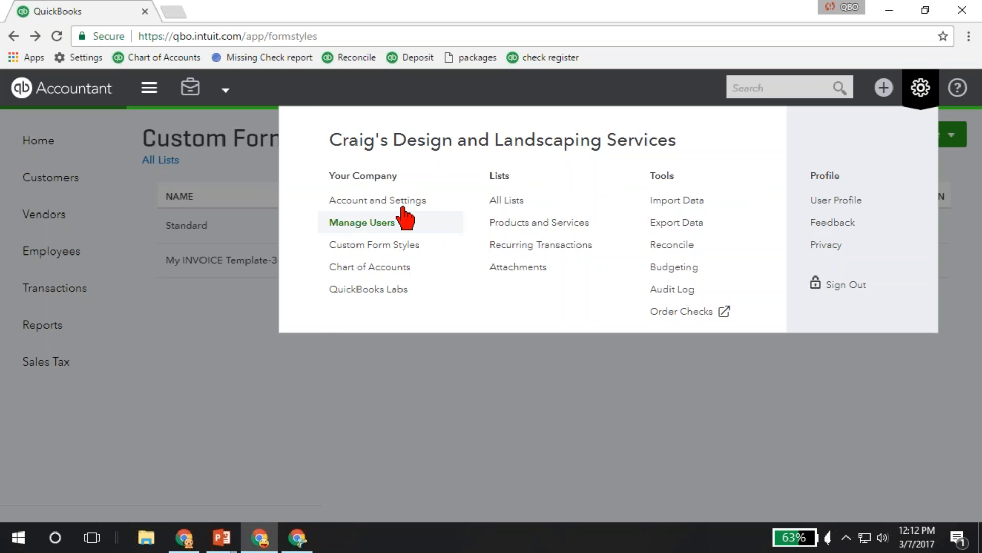
{"action": "left_click", "coordinate": [379, 200]}
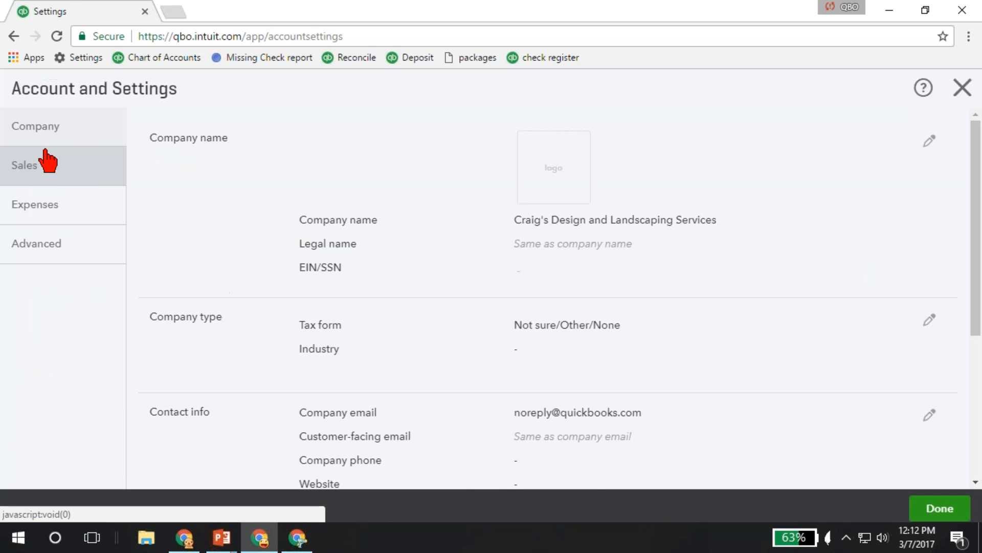
{"action": "left_click", "coordinate": [40, 162]}
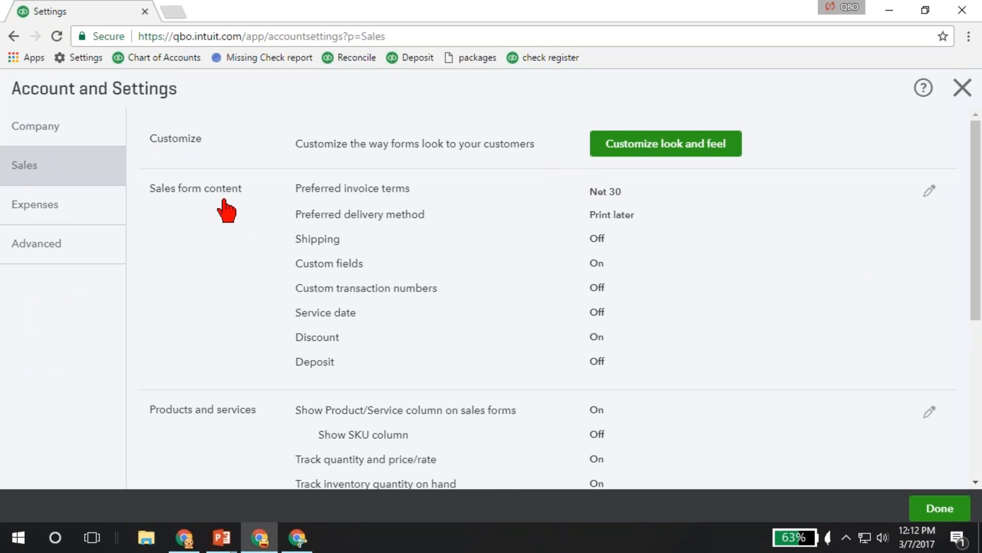
Open the sales form content settings for editing and set the preferred invoice terms to Net 10.
{"action": "left_click", "coordinate": [429, 242]}
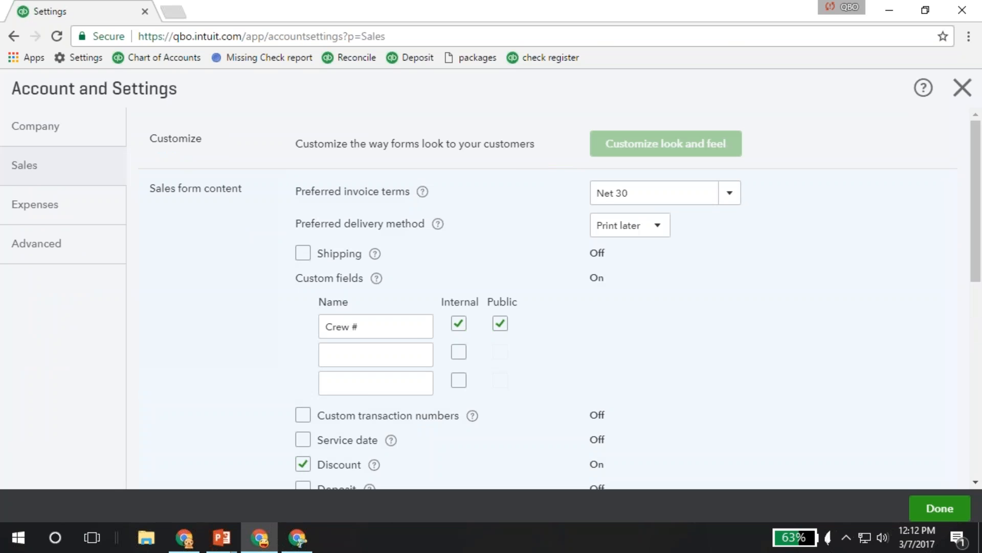
{"action": "scroll", "coordinate": [428, 241], "scroll_direction": "down", "scroll_amount": 1}
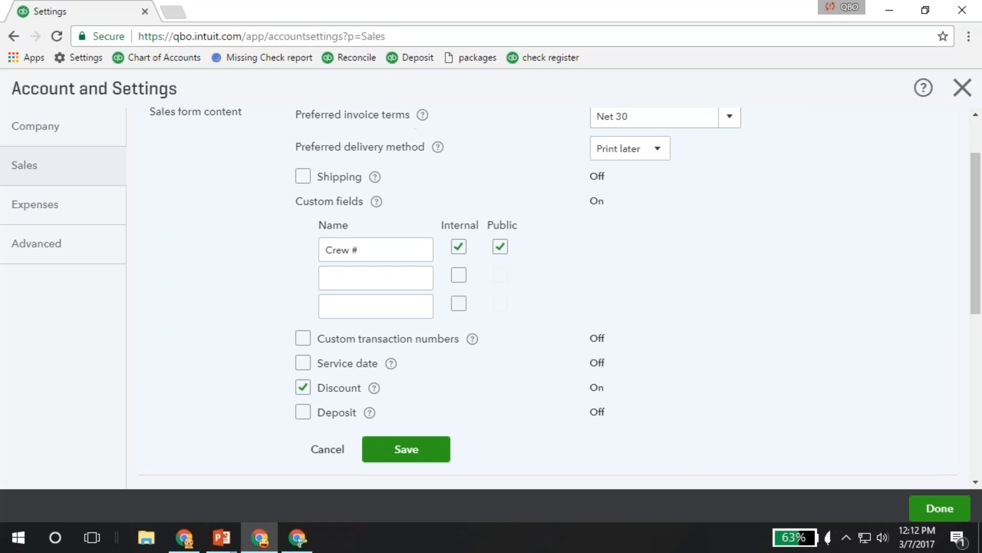
{"action": "left_click", "coordinate": [729, 122]}
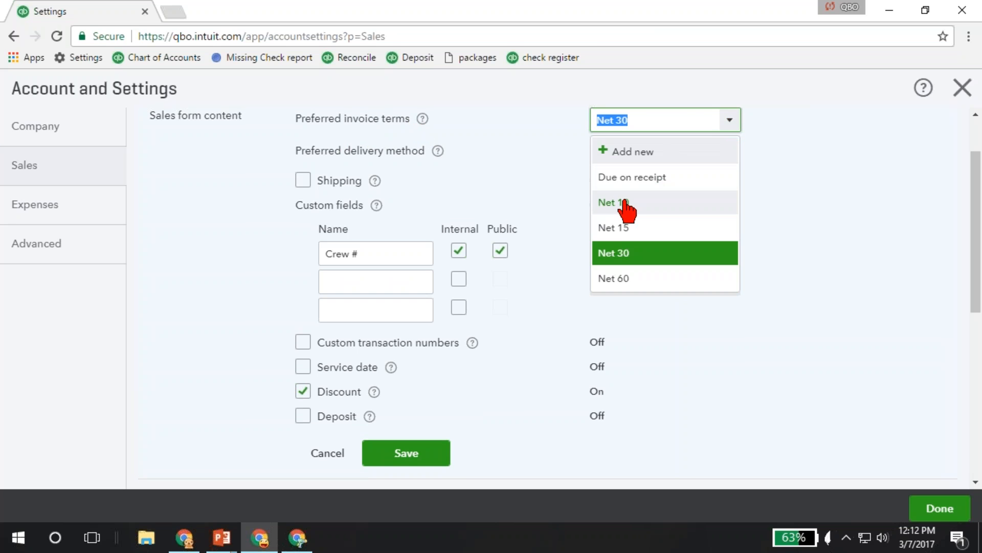
{"action": "left_click", "coordinate": [625, 203]}
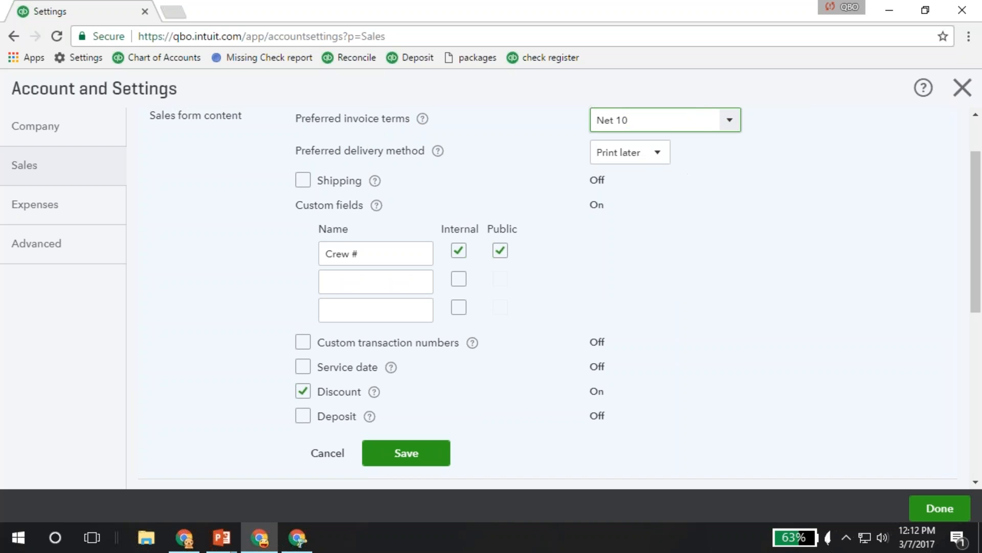
Check the available preferred delivery methods and the name of the Crew # custom field.
{"action": "left_click", "coordinate": [630, 152]}
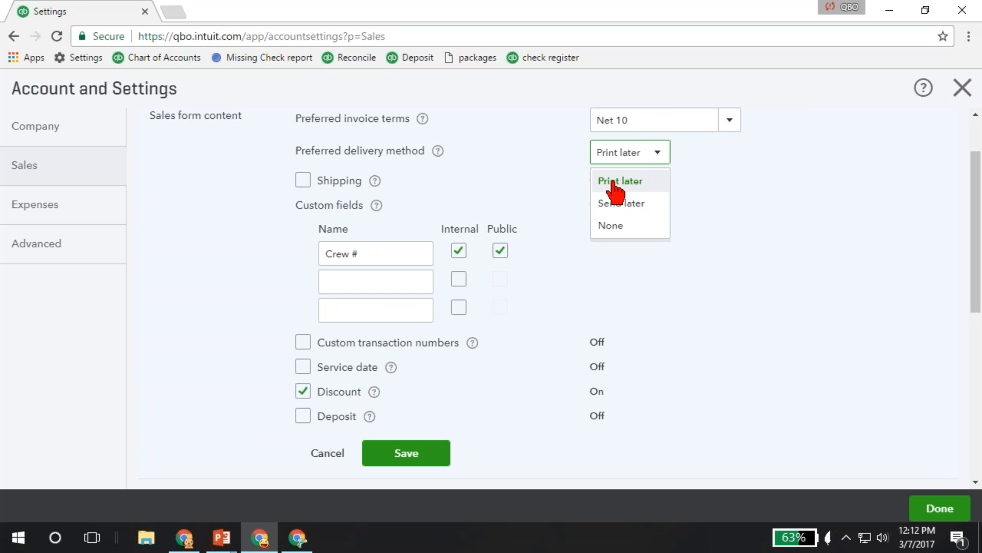
{"action": "left_click", "coordinate": [690, 227]}
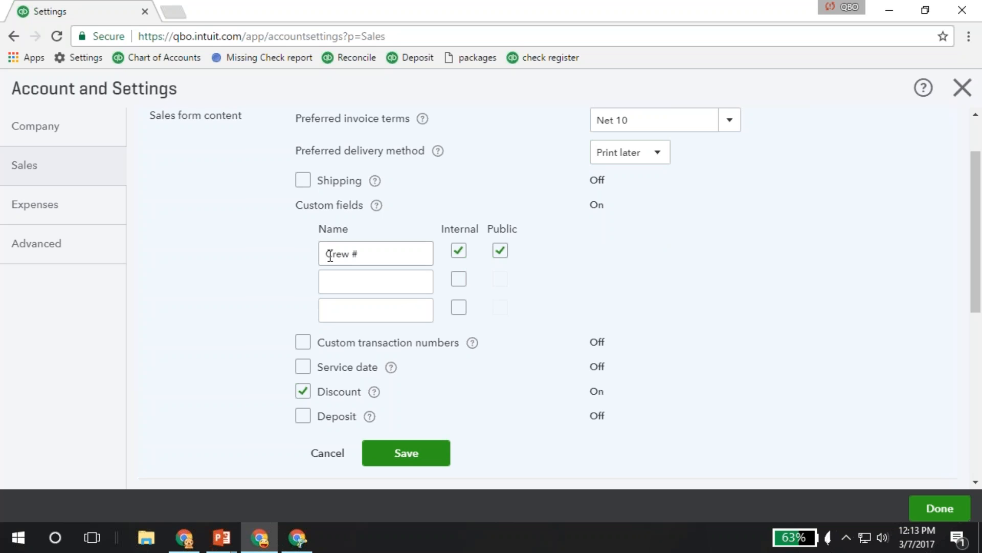
{"action": "left_click_drag", "start_coordinate": [323, 254], "coordinate": [370, 255]}
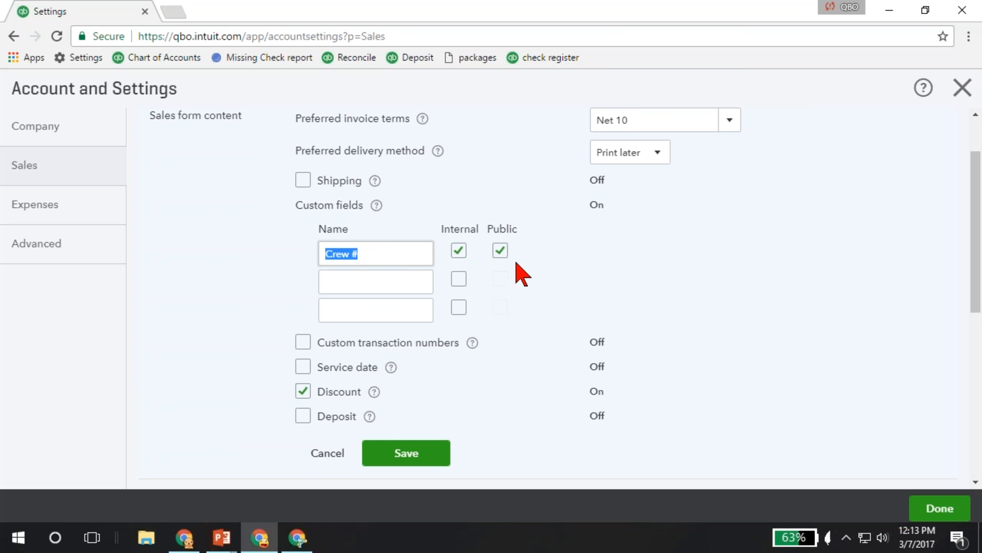
Turn on custom transaction numbers and service date for sales forms, saving the changes while switching to the Products and services section.
{"action": "scroll", "coordinate": [514, 269], "scroll_direction": "down", "scroll_amount": 3}
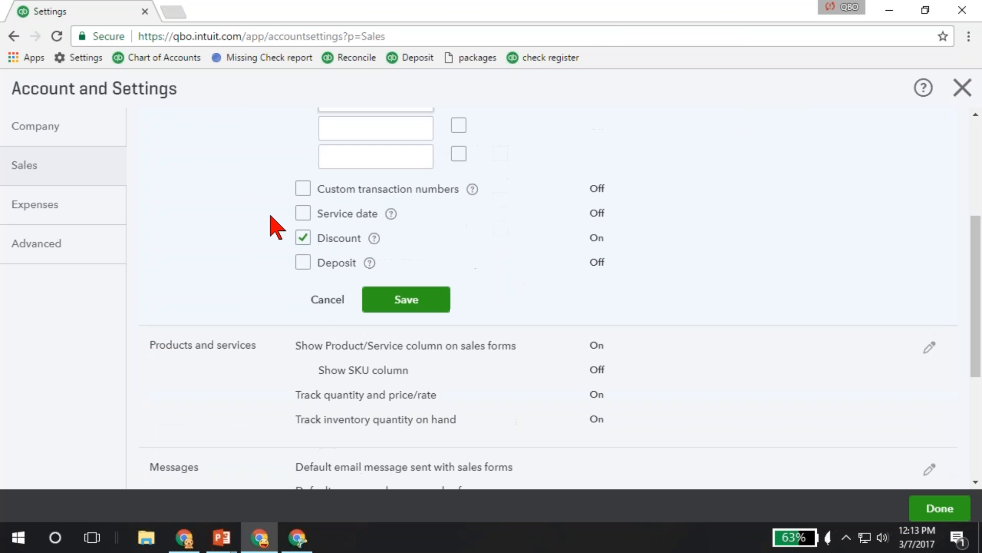
{"action": "left_click", "coordinate": [302, 190]}
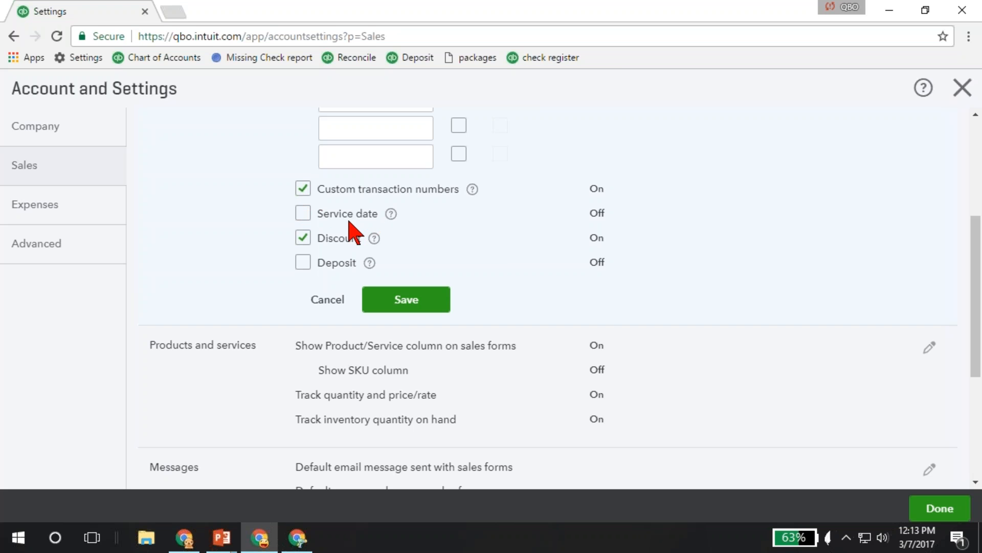
{"action": "left_click", "coordinate": [303, 214]}
{"action": "scroll", "coordinate": [257, 287], "scroll_direction": "down", "scroll_amount": 1}
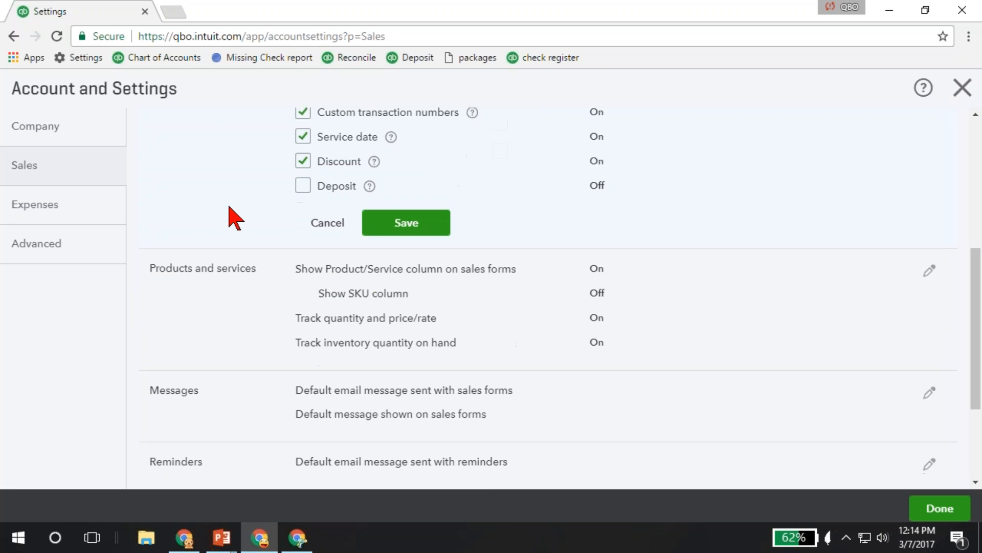
{"action": "scroll", "coordinate": [229, 207], "scroll_direction": "down", "scroll_amount": 1}
{"action": "left_click", "coordinate": [264, 226]}
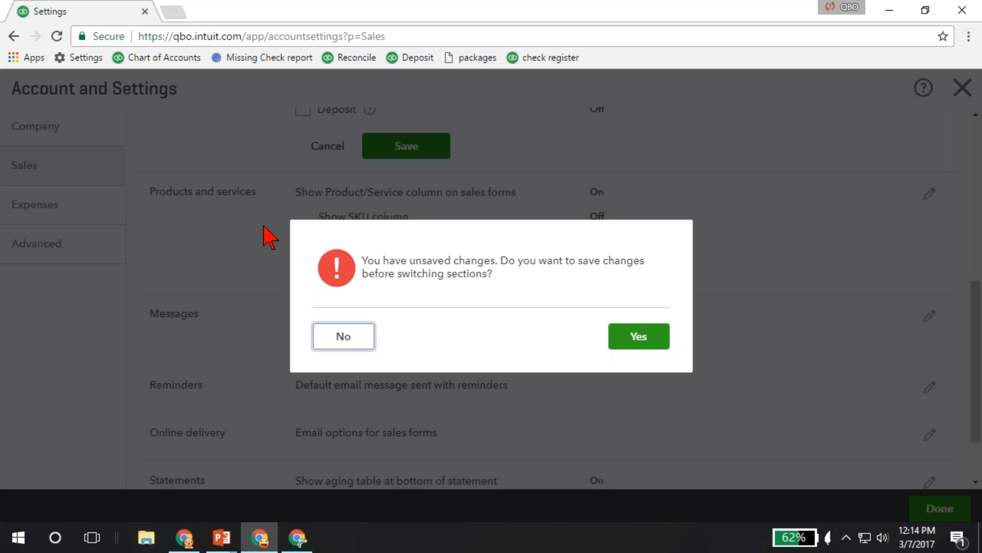
{"action": "left_click", "coordinate": [630, 339]}
Review the Products and services options for the item column, SKU, quantity and inventory tracking.
{"action": "scroll", "coordinate": [266, 220], "scroll_direction": "down", "scroll_amount": 1}
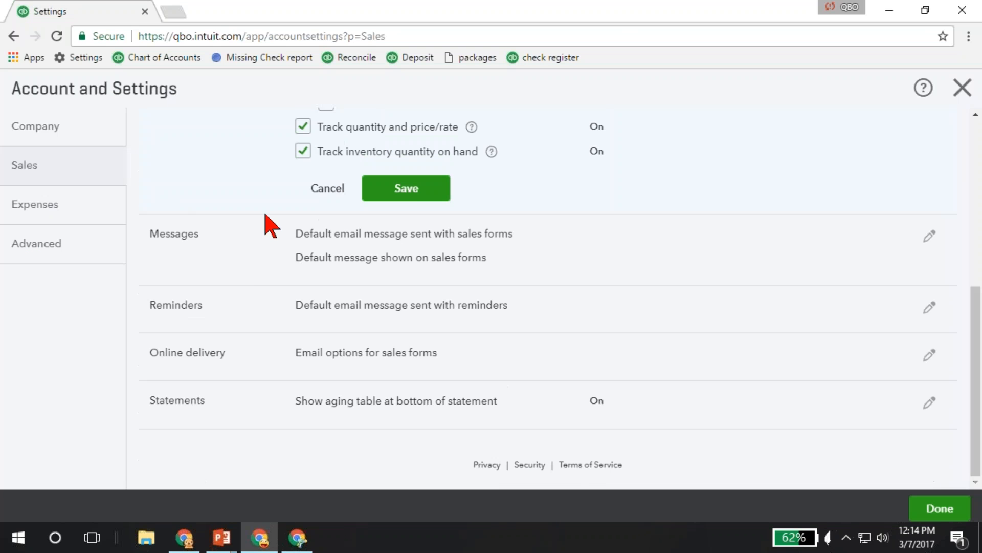
{"action": "scroll", "coordinate": [245, 193], "scroll_direction": "up", "scroll_amount": 2}
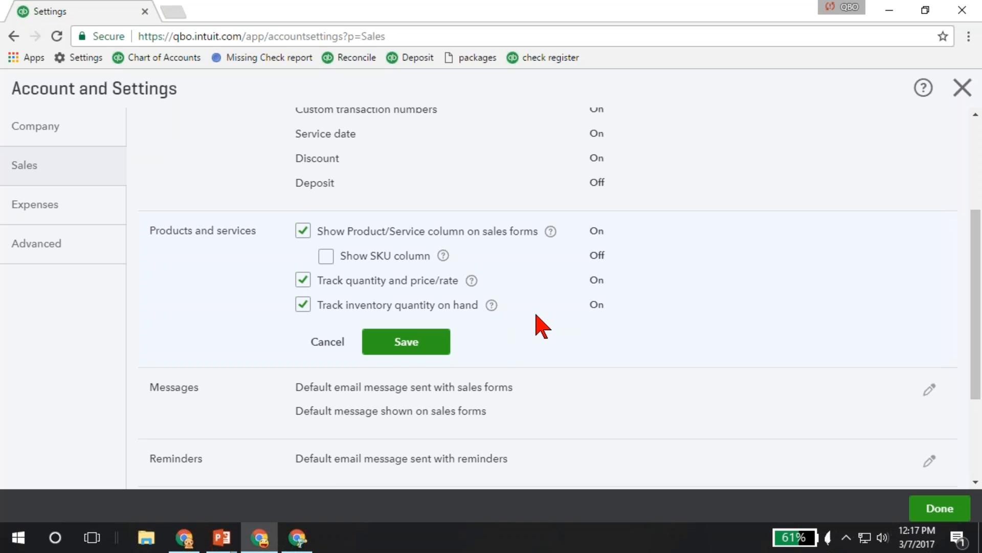
{"action": "scroll", "coordinate": [251, 336], "scroll_direction": "down", "scroll_amount": 1}
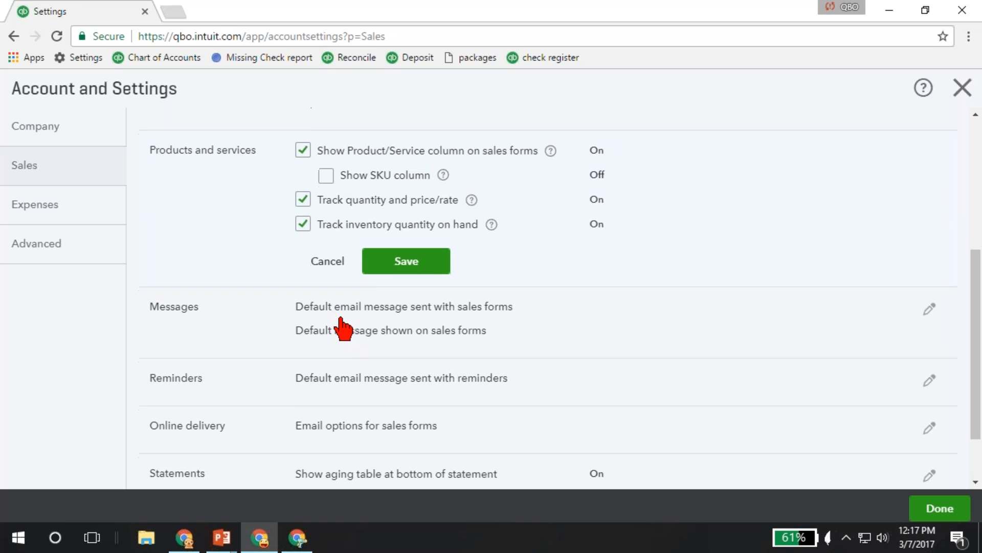
{"action": "scroll", "coordinate": [340, 297], "scroll_direction": "down", "scroll_amount": 2}
Open the Messages settings and examine the sales form choices, default email message, Cc and Bcc fields, and default sales form message.
{"action": "left_click", "coordinate": [340, 263]}
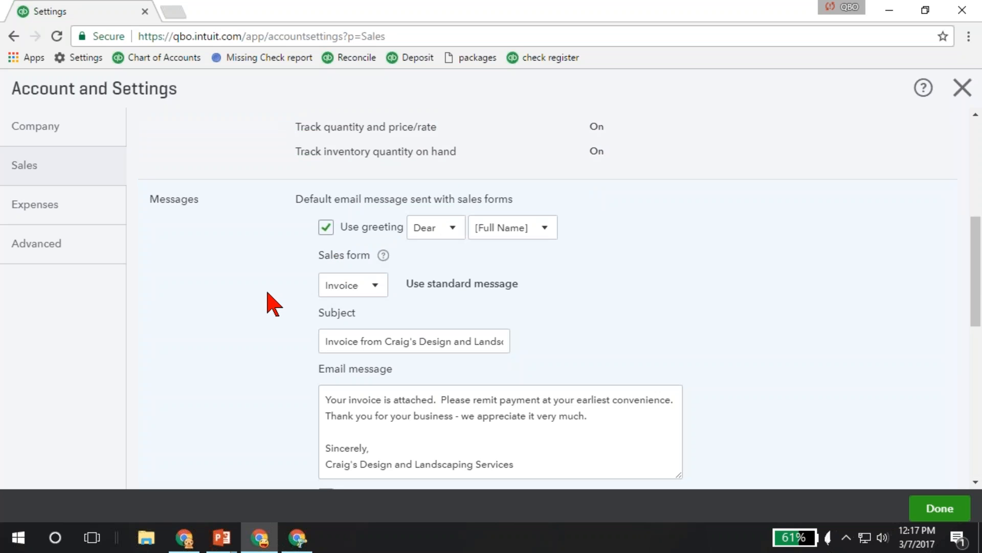
{"action": "left_click", "coordinate": [376, 287]}
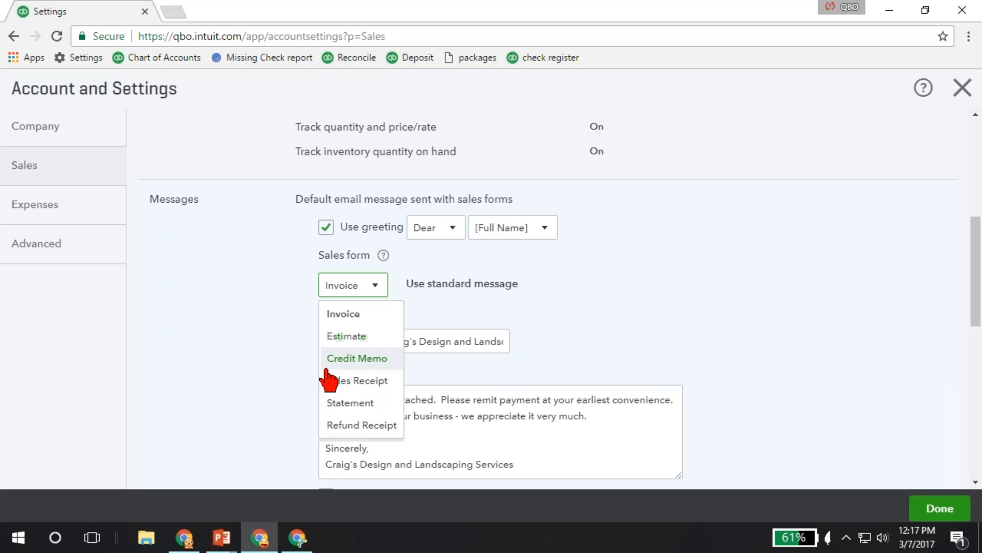
{"action": "left_click", "coordinate": [297, 368]}
{"action": "scroll", "coordinate": [299, 368], "scroll_direction": "down", "scroll_amount": 7}
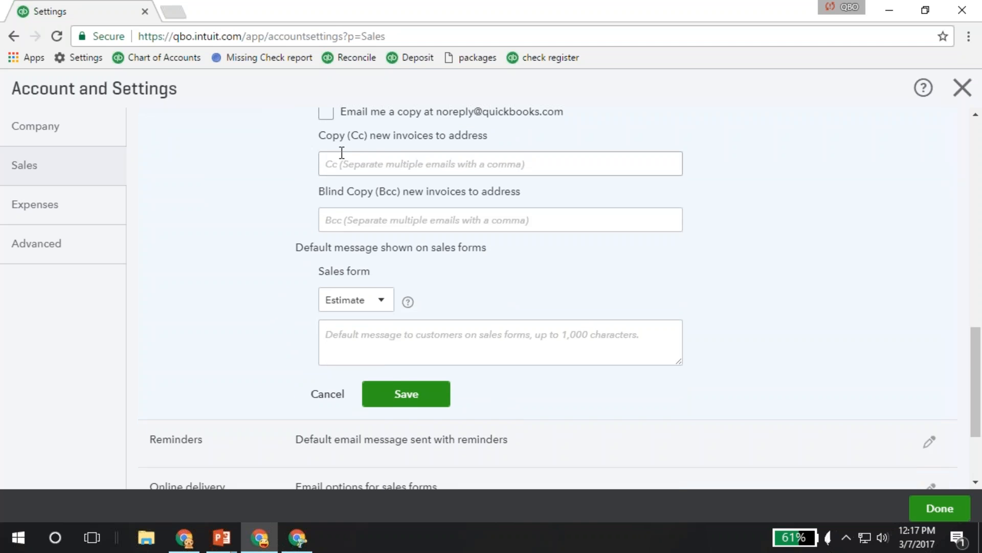
{"action": "scroll", "coordinate": [300, 193], "scroll_direction": "up", "scroll_amount": 2}
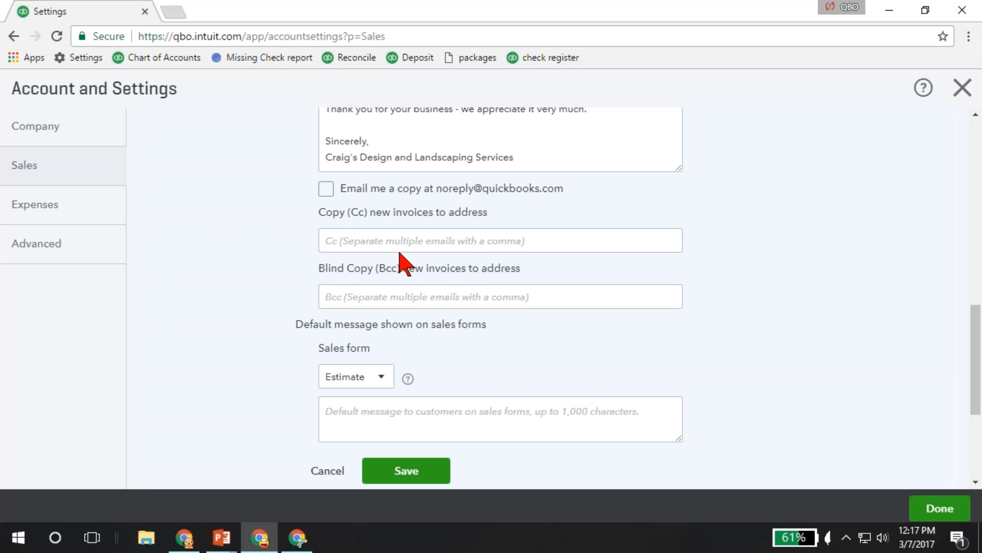
{"action": "scroll", "coordinate": [241, 329], "scroll_direction": "down", "scroll_amount": 2}
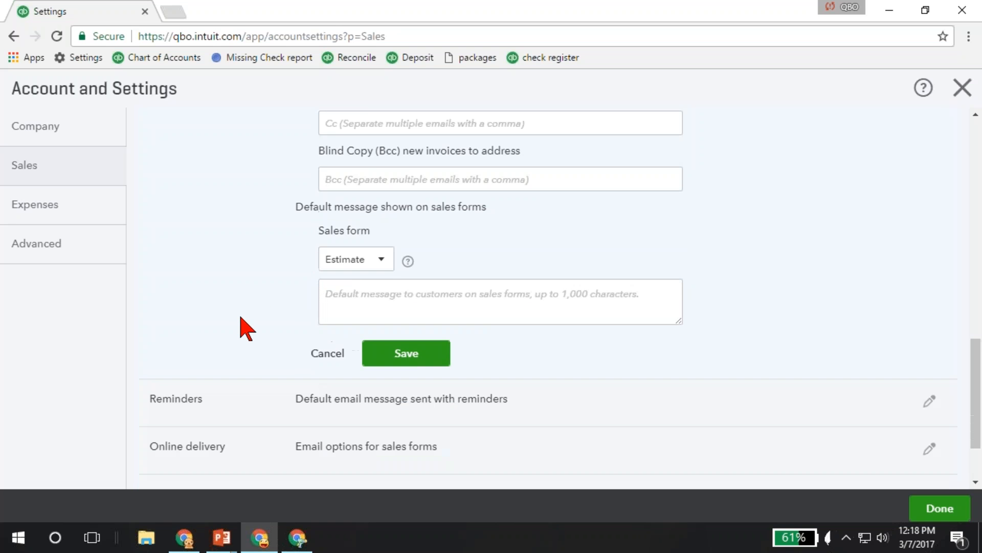
{"action": "scroll", "coordinate": [241, 328], "scroll_direction": "up", "scroll_amount": 1}
{"action": "scroll", "coordinate": [241, 329], "scroll_direction": "down", "scroll_amount": 3}
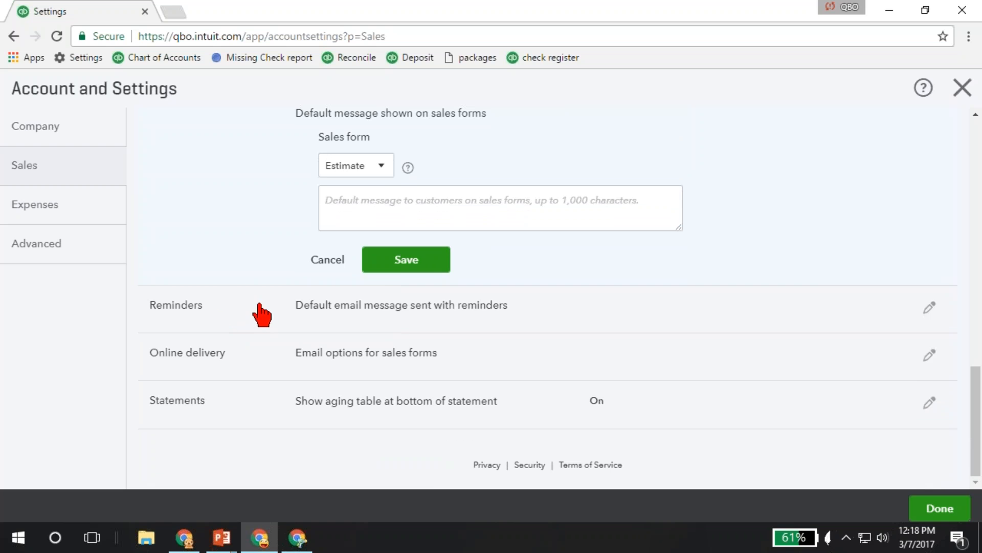
Set the invoice email option under Online delivery to HTML email, saving the change while switching to the Statements section.
{"action": "left_click", "coordinate": [268, 360]}
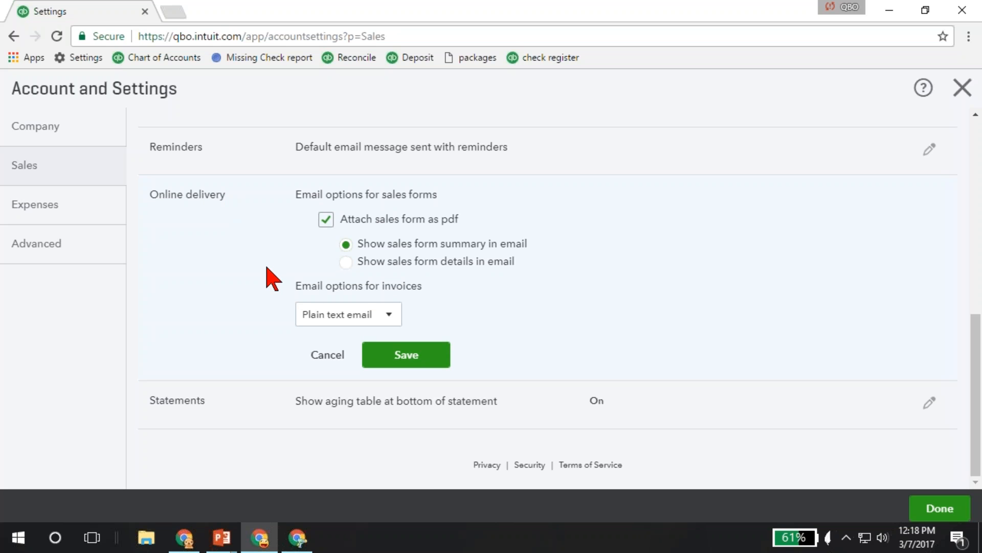
{"action": "left_click", "coordinate": [360, 315]}
{"action": "left_click", "coordinate": [360, 366]}
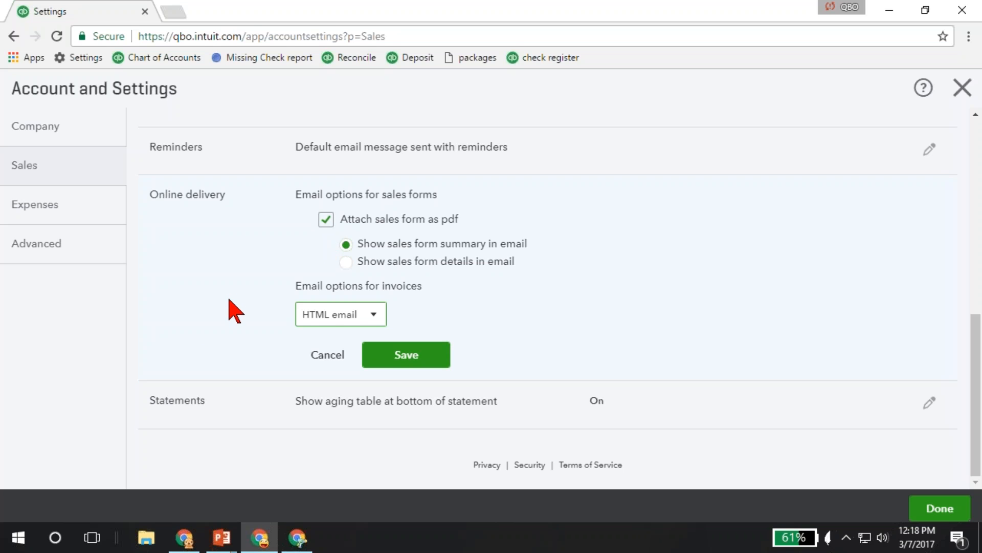
{"action": "left_click", "coordinate": [228, 407]}
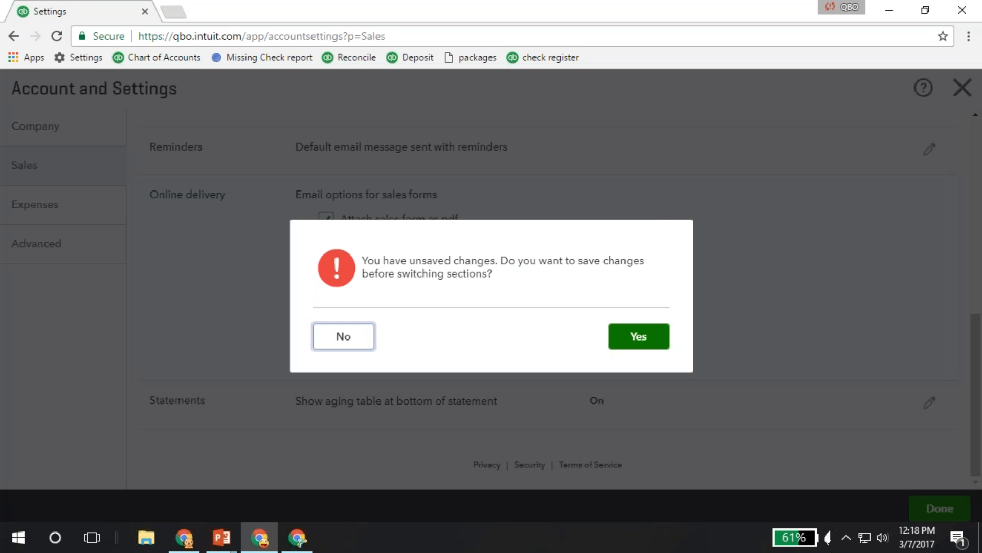
{"action": "left_click", "coordinate": [639, 336]}
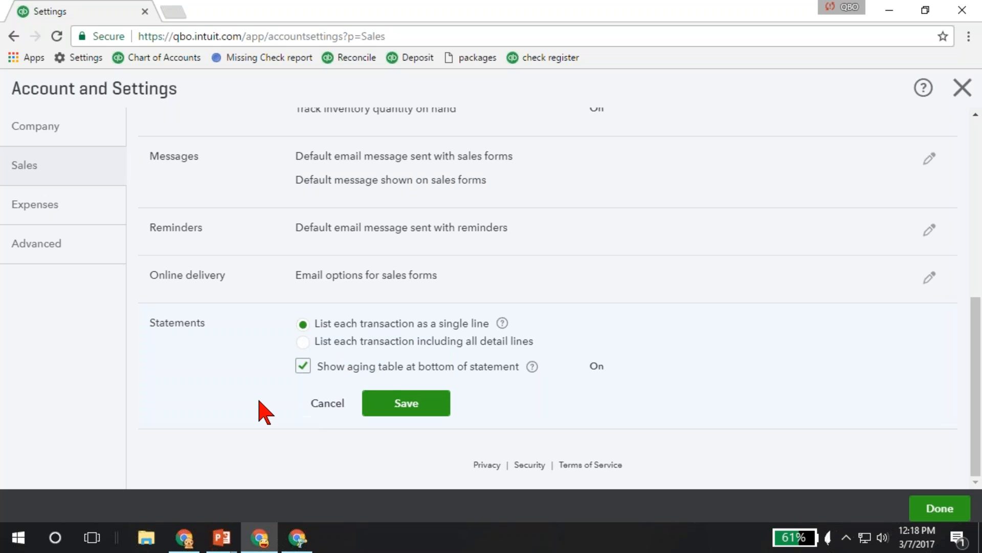
Open the Bills and expenses options in the Expenses settings for review.
{"action": "left_click", "coordinate": [80, 205]}
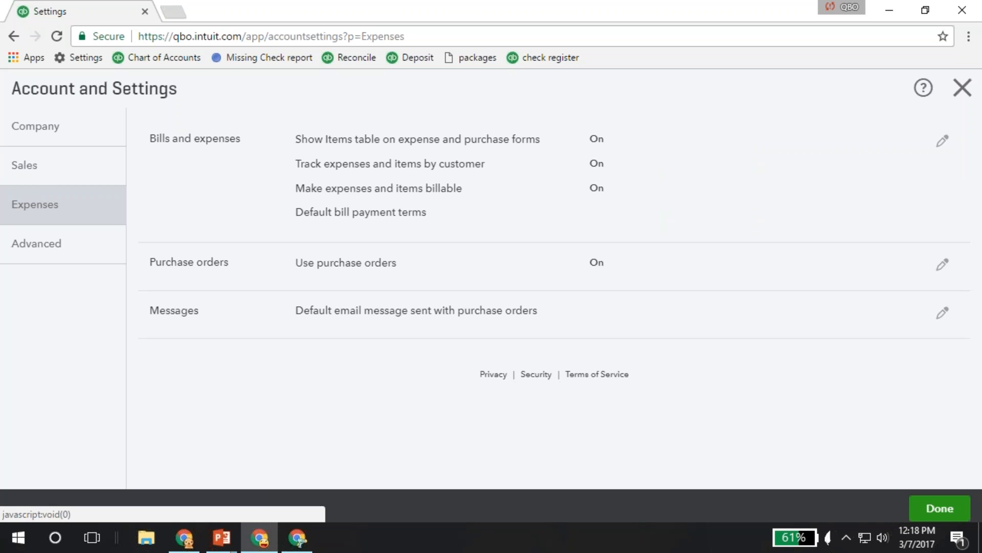
{"action": "left_click", "coordinate": [232, 174]}
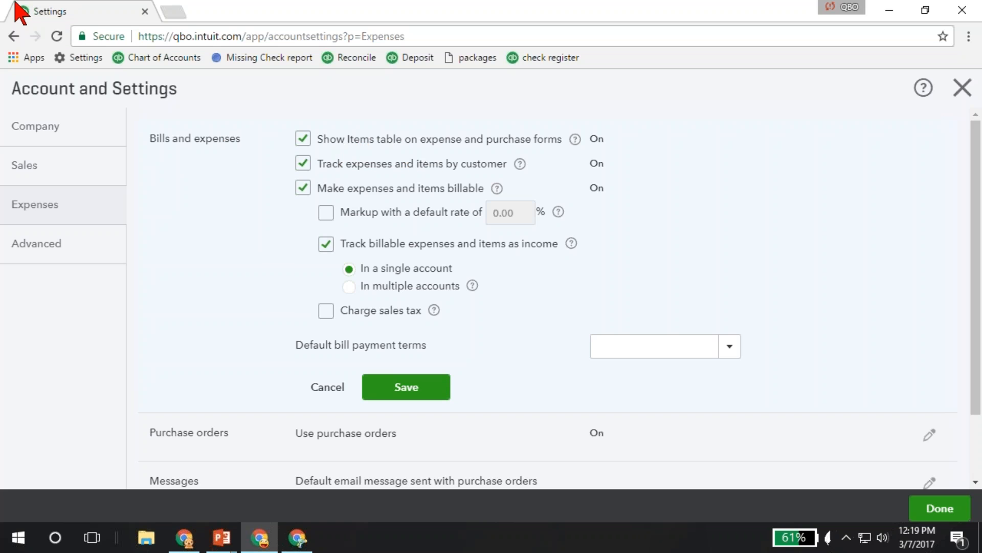
Duplicate the settings browser tab, leave the settings in the copy, and start a new check there.
{"action": "right_click", "coordinate": [58, 13]}
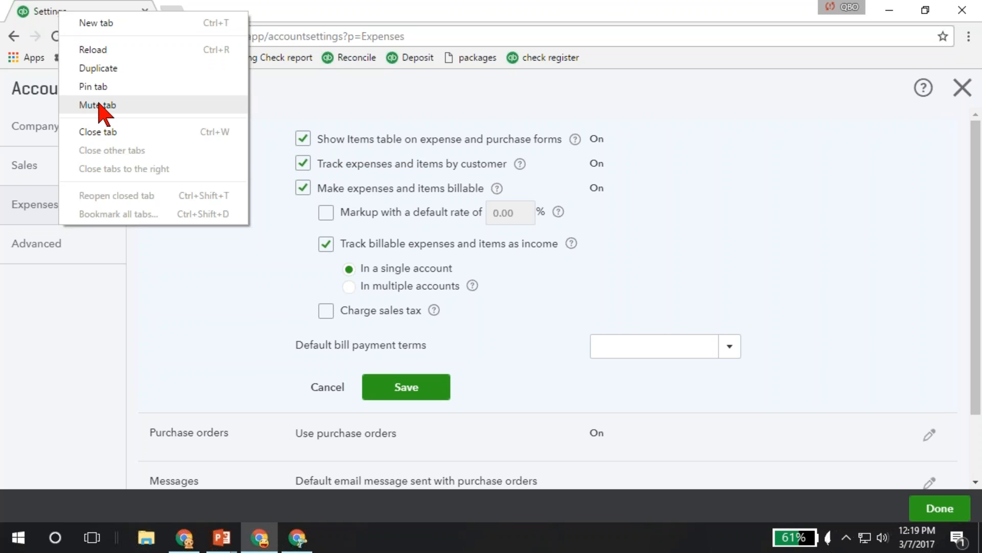
{"action": "left_click", "coordinate": [97, 68]}
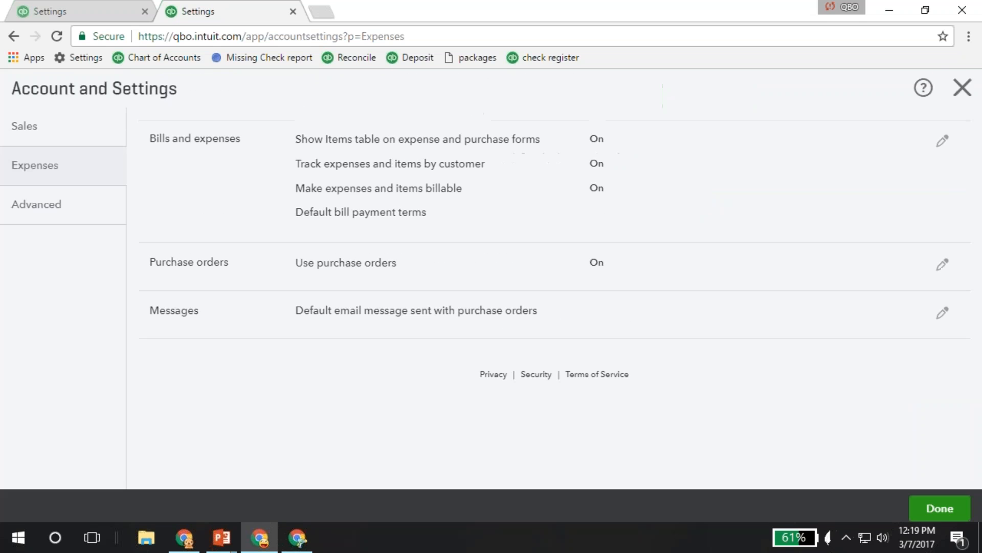
{"action": "left_click", "coordinate": [956, 95]}
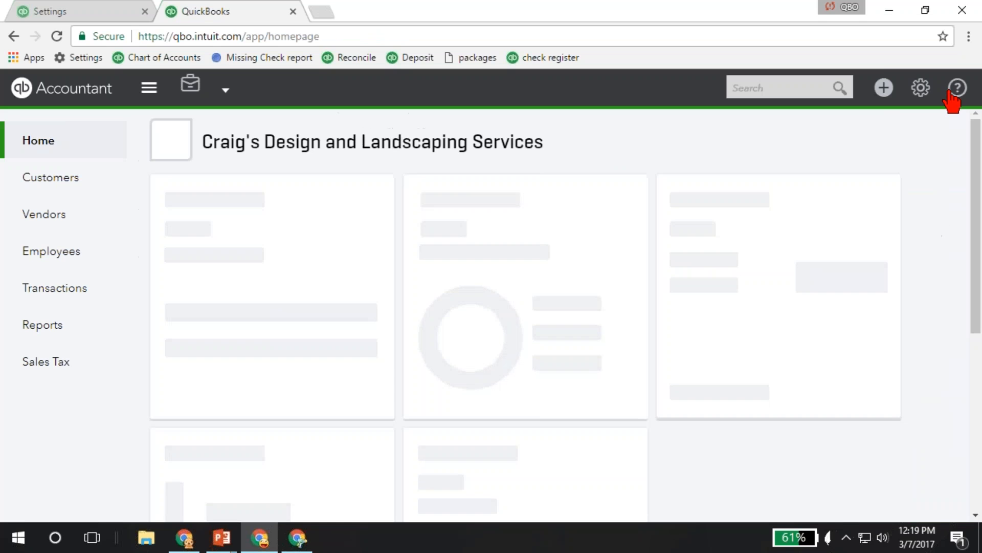
{"action": "left_click", "coordinate": [884, 90]}
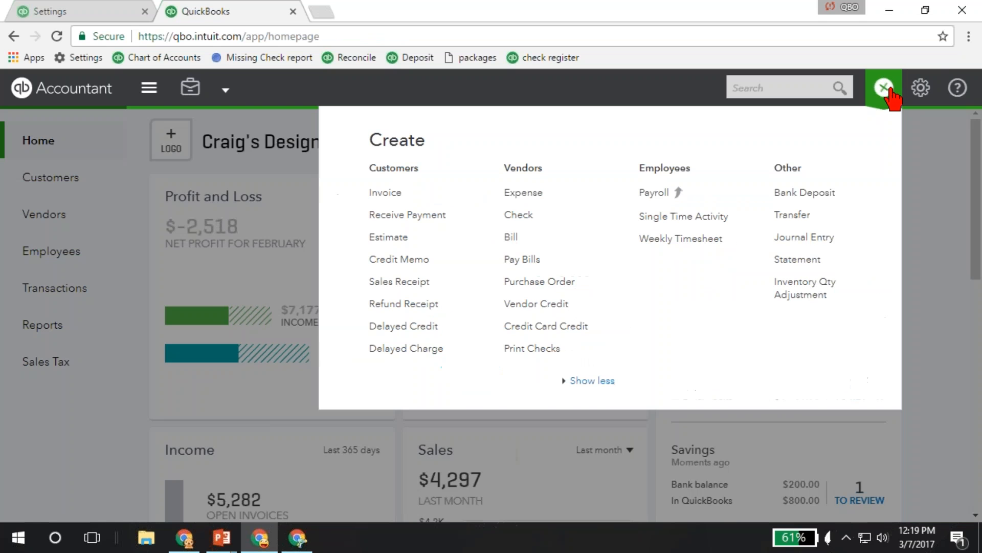
{"action": "left_click", "coordinate": [519, 215]}
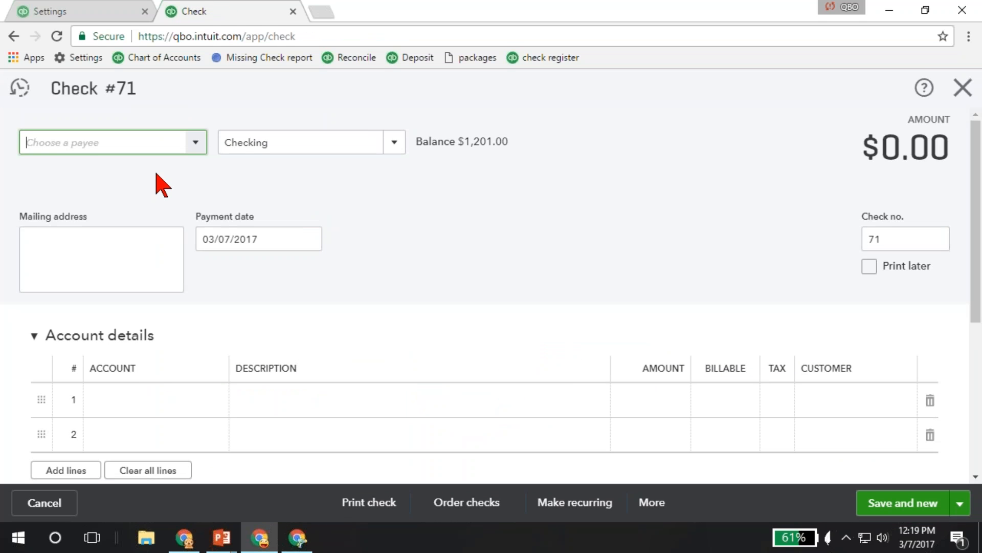
Expand the check's Item details section and examine the columns of its account and item tables.
{"action": "scroll", "coordinate": [160, 304], "scroll_direction": "down", "scroll_amount": 3}
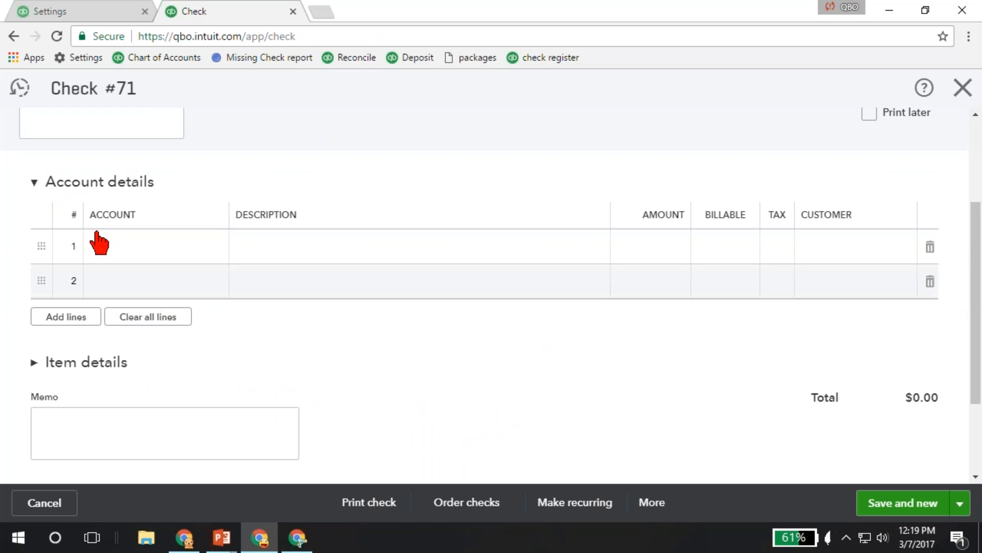
{"action": "left_click", "coordinate": [73, 364]}
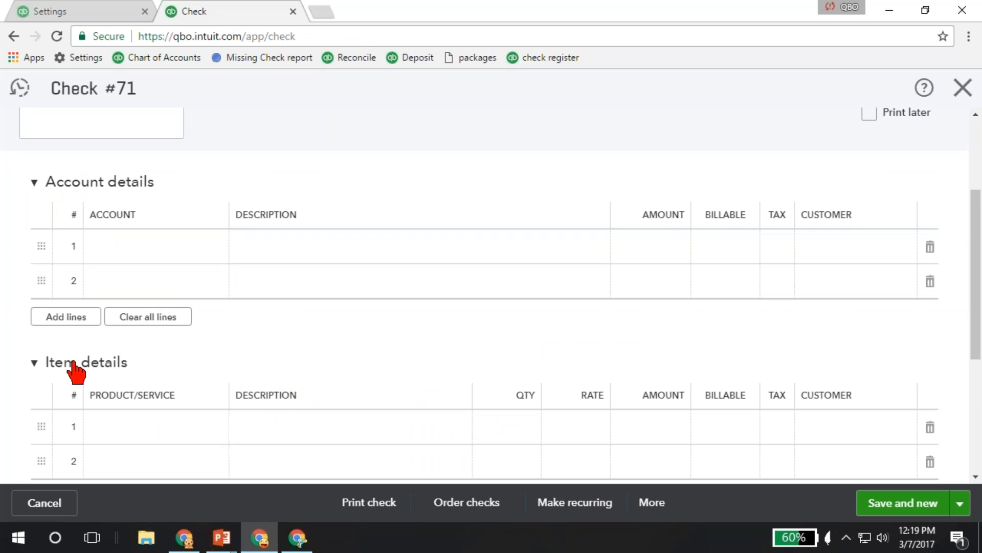
{"action": "scroll", "coordinate": [128, 358], "scroll_direction": "down", "scroll_amount": 3}
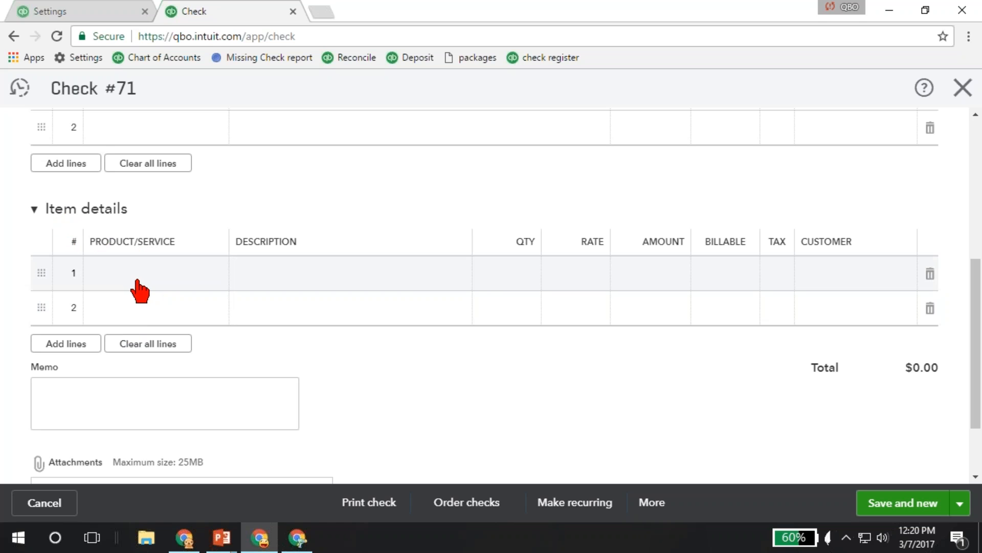
{"action": "scroll", "coordinate": [138, 289], "scroll_direction": "up", "scroll_amount": 3}
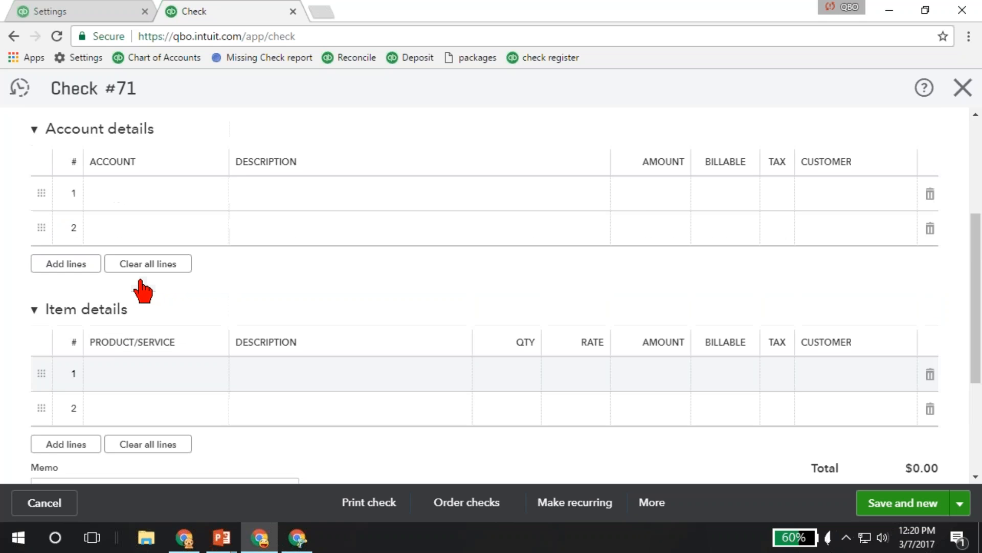
Compare the Bills and expenses settings with the billable, tax and customer fields on the check's first account line.
{"action": "left_click", "coordinate": [80, 15]}
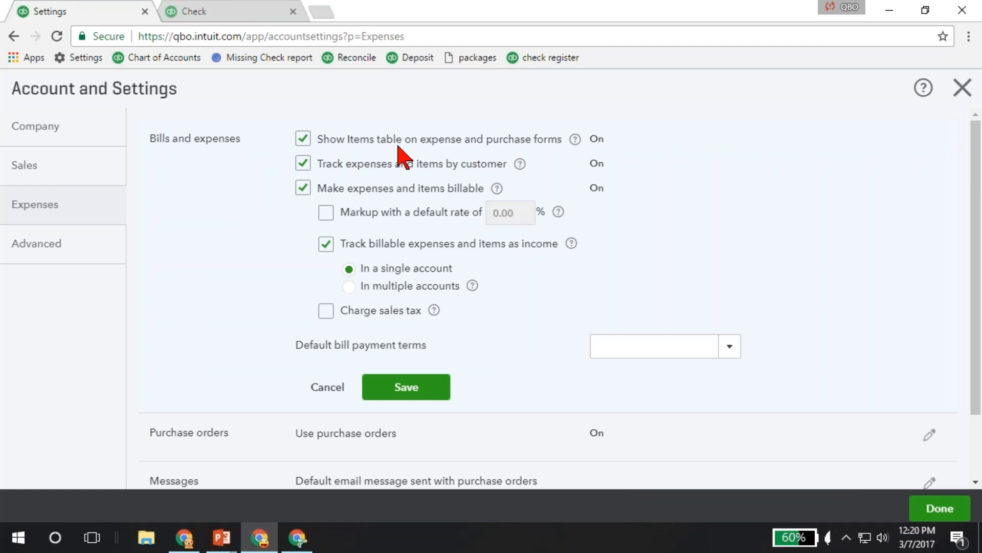
{"action": "left_click", "coordinate": [236, 13]}
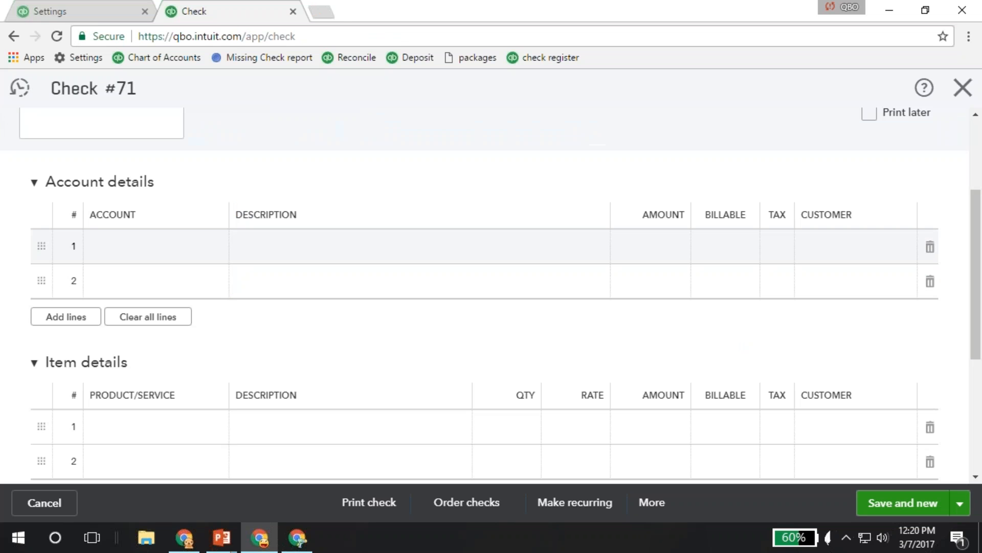
{"action": "left_click", "coordinate": [174, 258]}
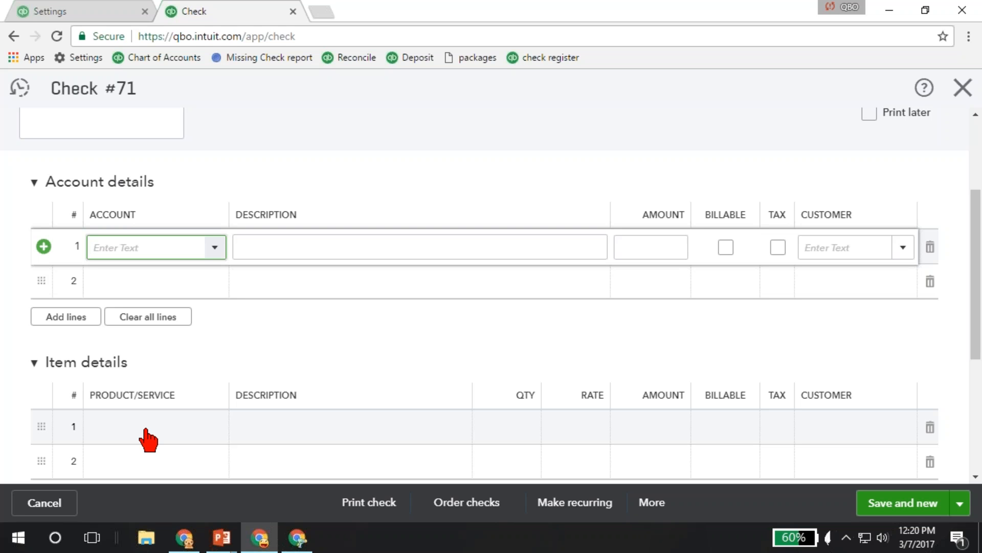
{"action": "left_click", "coordinate": [78, 10]}
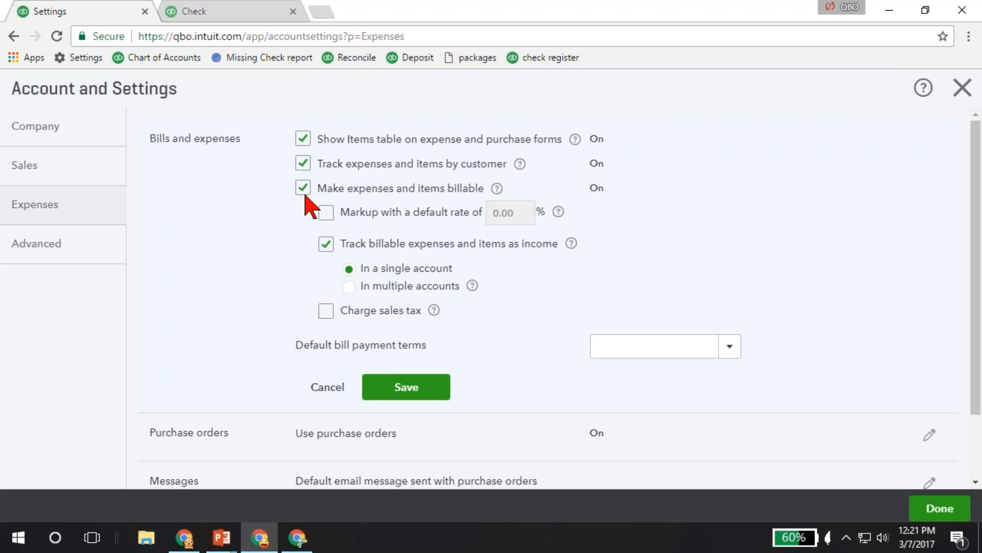
Review the Purchase orders settings for custom fields, custom transaction numbers and the default message.
{"action": "scroll", "coordinate": [312, 288], "scroll_direction": "down", "scroll_amount": 2}
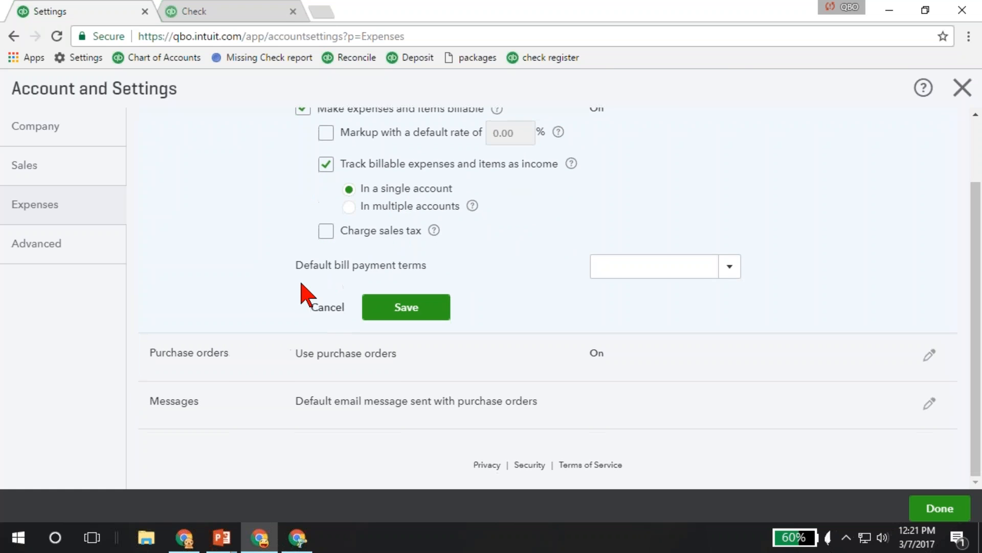
{"action": "left_click", "coordinate": [253, 361]}
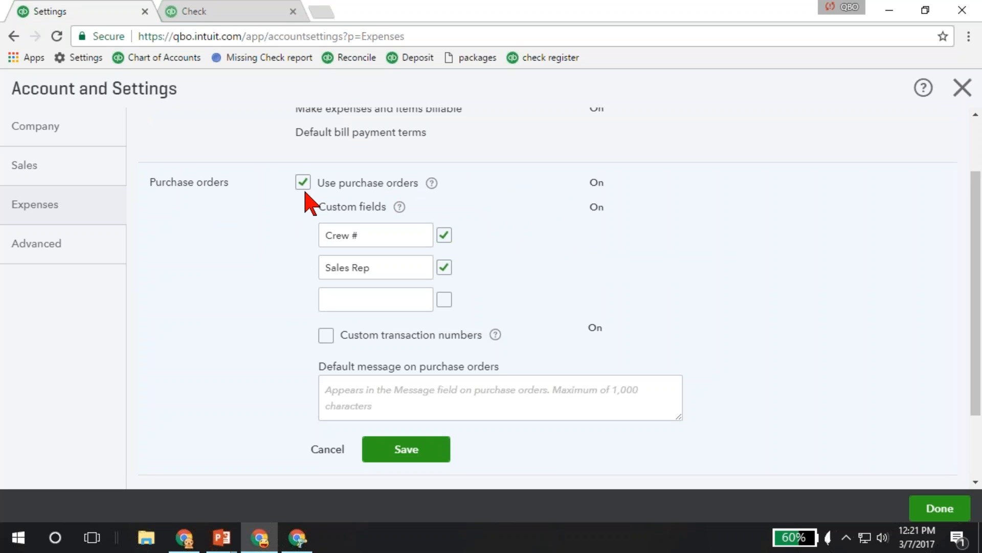
{"action": "scroll", "coordinate": [266, 271], "scroll_direction": "down", "scroll_amount": 2}
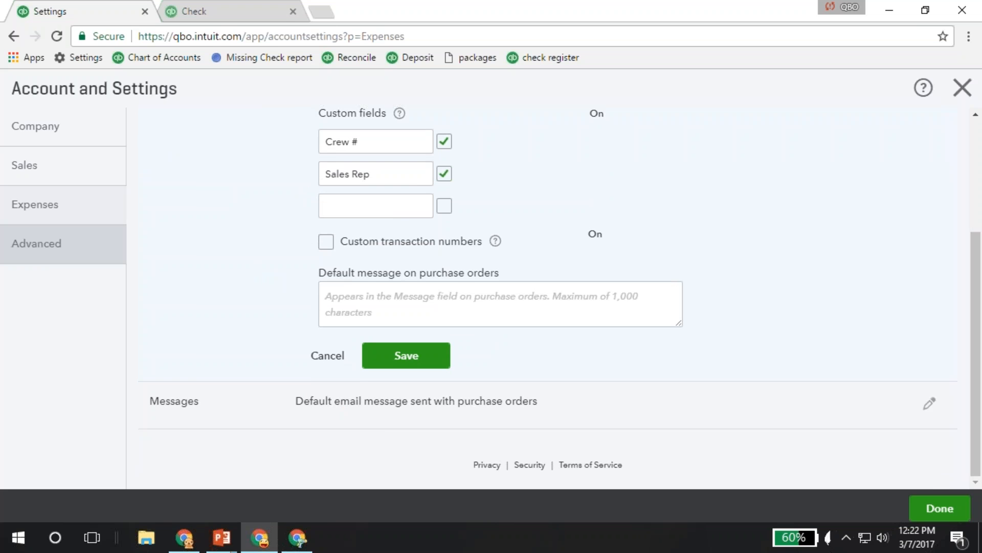
Look through the Advanced settings and open the Automation options to review pre-filled forms, credits, unbilled activity and estimate copying.
{"action": "left_click", "coordinate": [63, 252]}
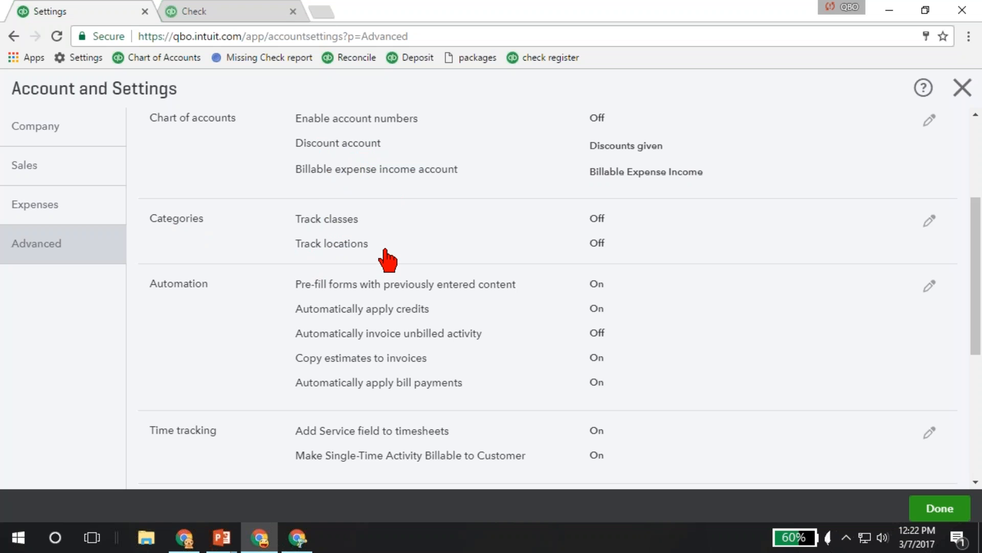
{"action": "scroll", "coordinate": [252, 330], "scroll_direction": "down", "scroll_amount": 1}
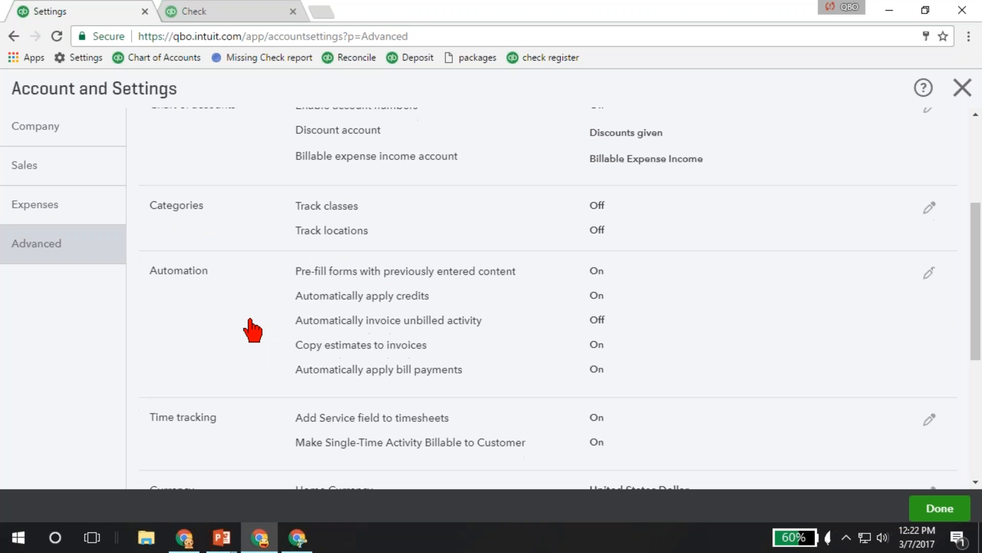
{"action": "scroll", "coordinate": [252, 330], "scroll_direction": "down", "scroll_amount": 3}
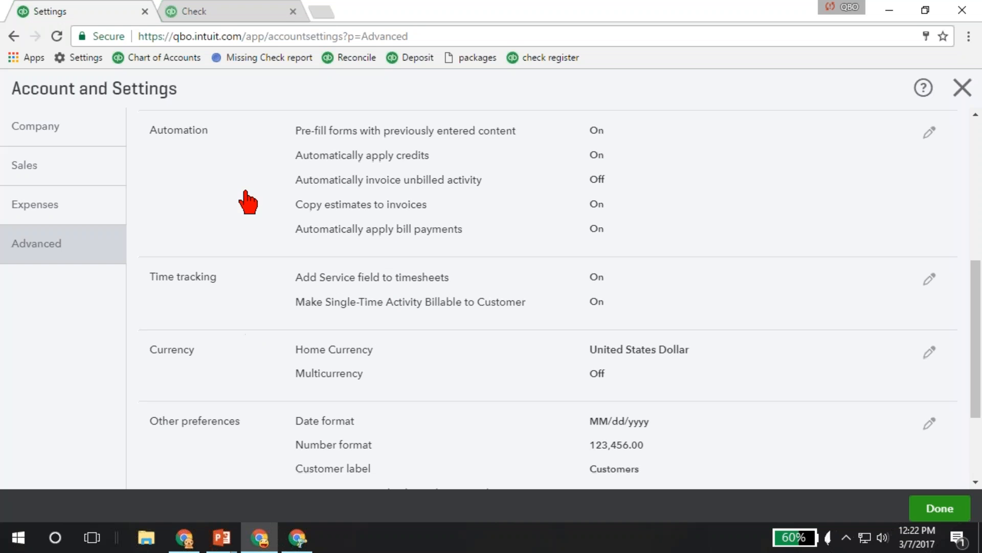
{"action": "left_click", "coordinate": [327, 136]}
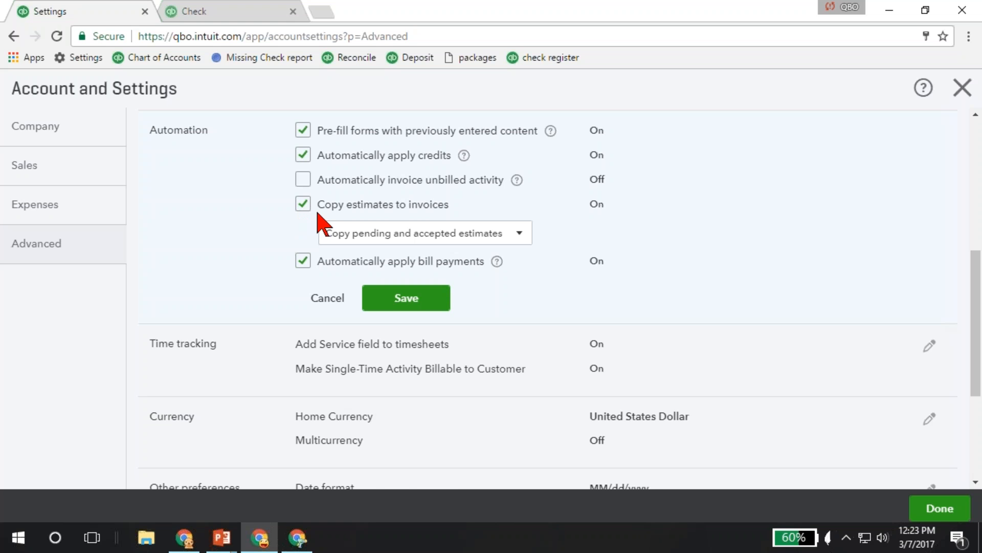
Review the Time tracking options for timesheets and billing, and the Currency options for home currency and multicurrency.
{"action": "scroll", "coordinate": [235, 275], "scroll_direction": "down", "scroll_amount": 2}
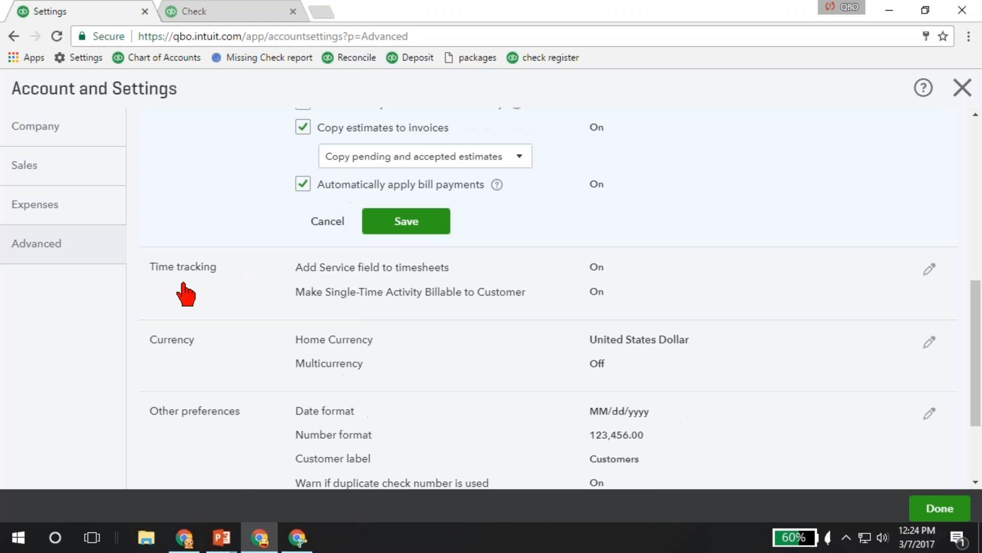
{"action": "left_click", "coordinate": [230, 291]}
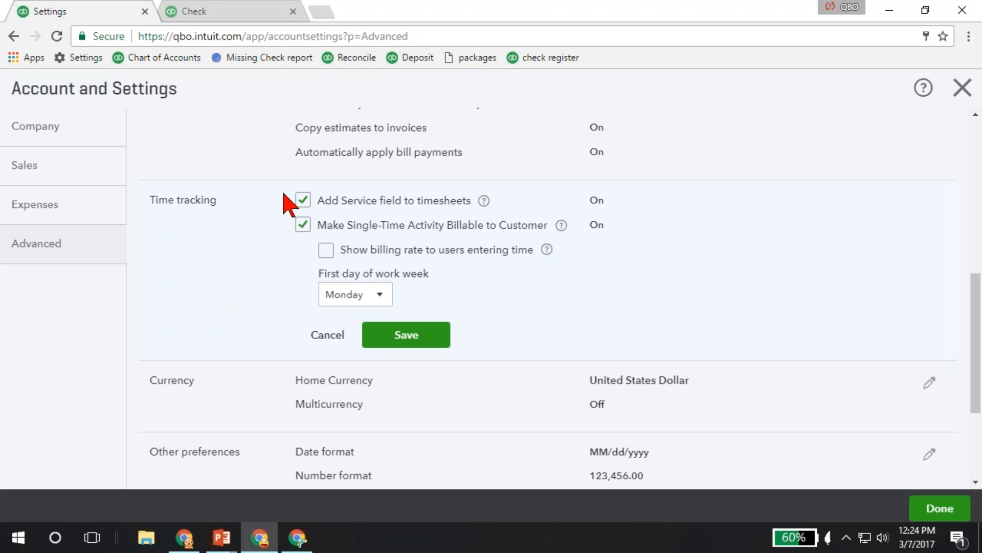
{"action": "scroll", "coordinate": [281, 285], "scroll_direction": "down", "scroll_amount": 3}
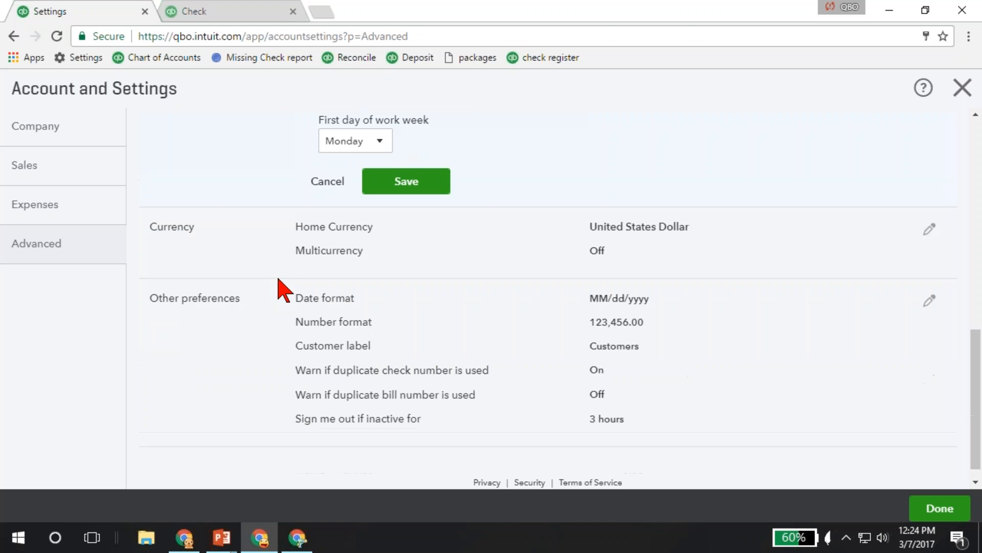
{"action": "left_click", "coordinate": [241, 253]}
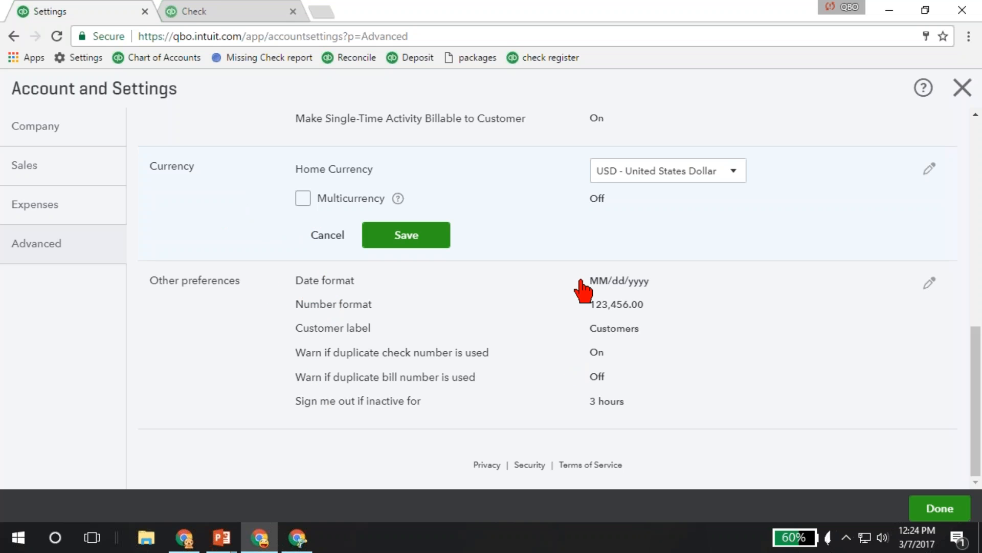
Open Other preferences and check the available customer labels and inactivity sign-out times.
{"action": "left_click", "coordinate": [623, 333]}
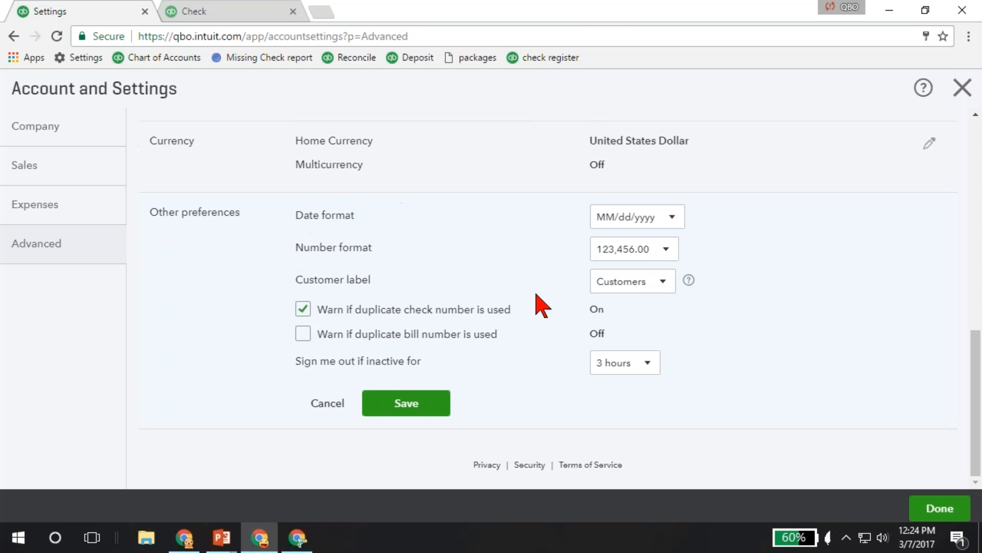
{"action": "left_click", "coordinate": [663, 284]}
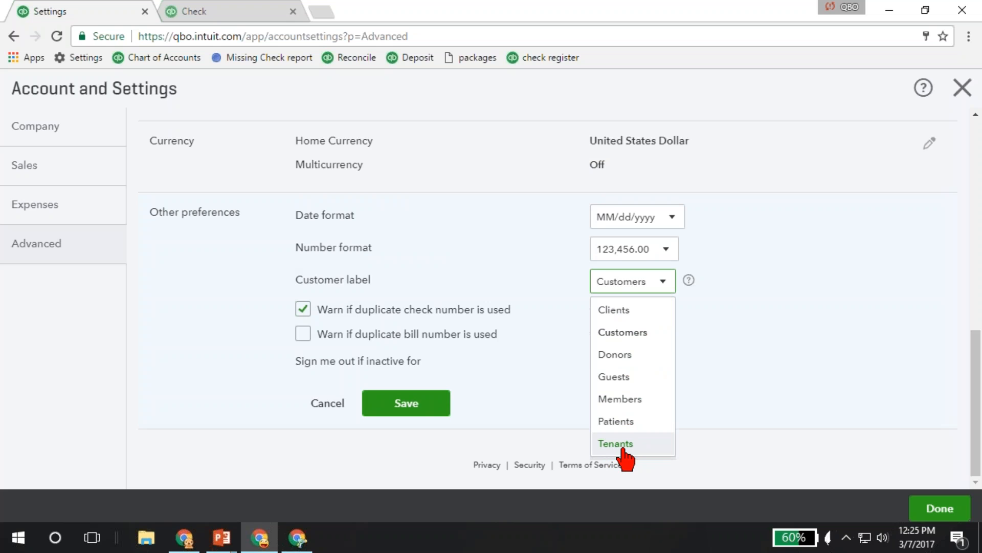
{"action": "left_click", "coordinate": [528, 286]}
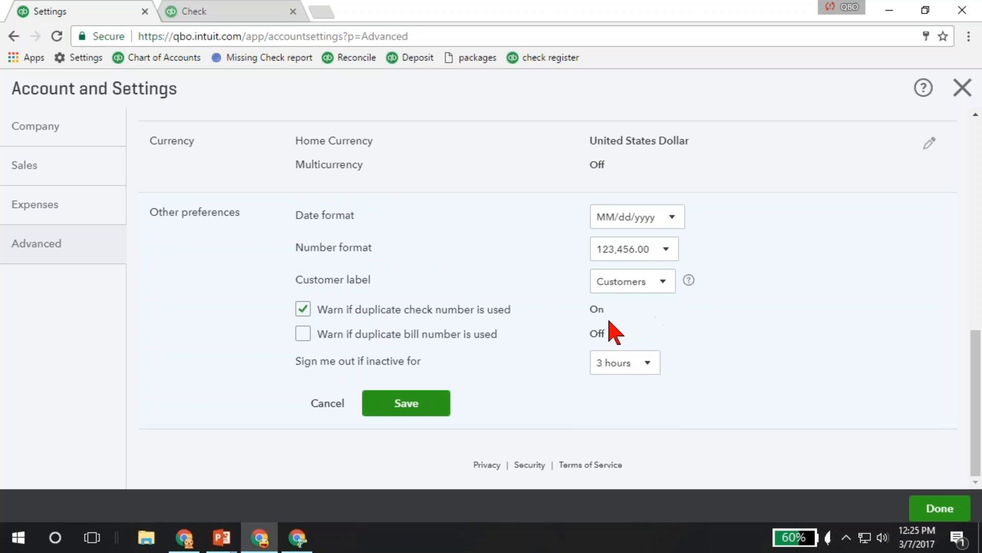
{"action": "left_click", "coordinate": [649, 365]}
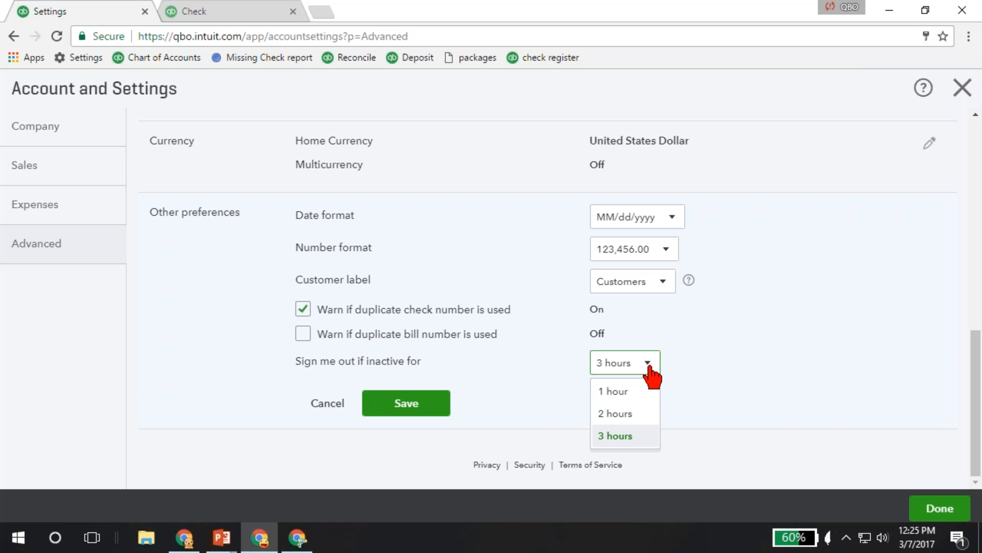
{"action": "left_click", "coordinate": [648, 365]}
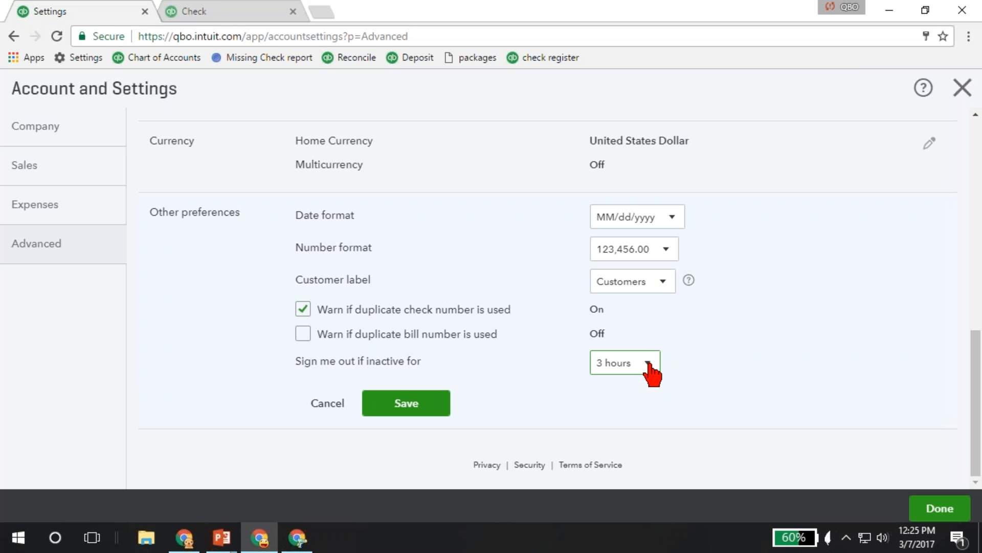
Check the inactivity sign-out choices and save Other preferences with sign-out set to 3 hours.
{"action": "left_click", "coordinate": [649, 365]}
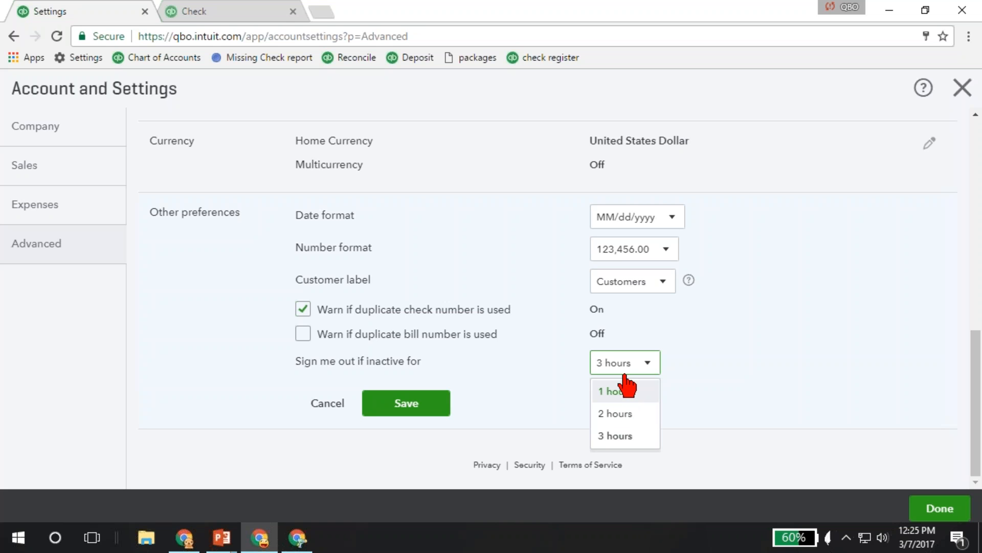
{"action": "left_click", "coordinate": [531, 379]}
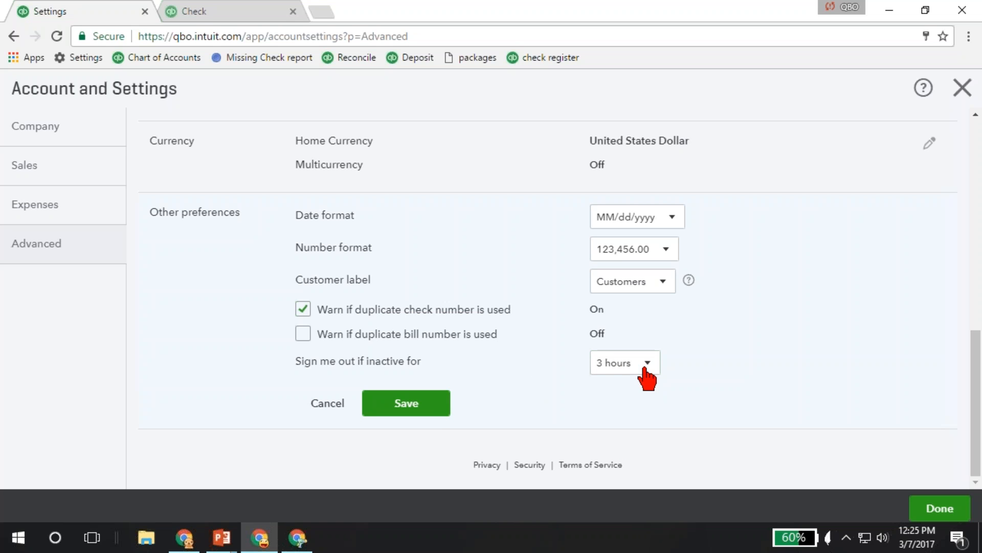
{"action": "left_click", "coordinate": [435, 405]}
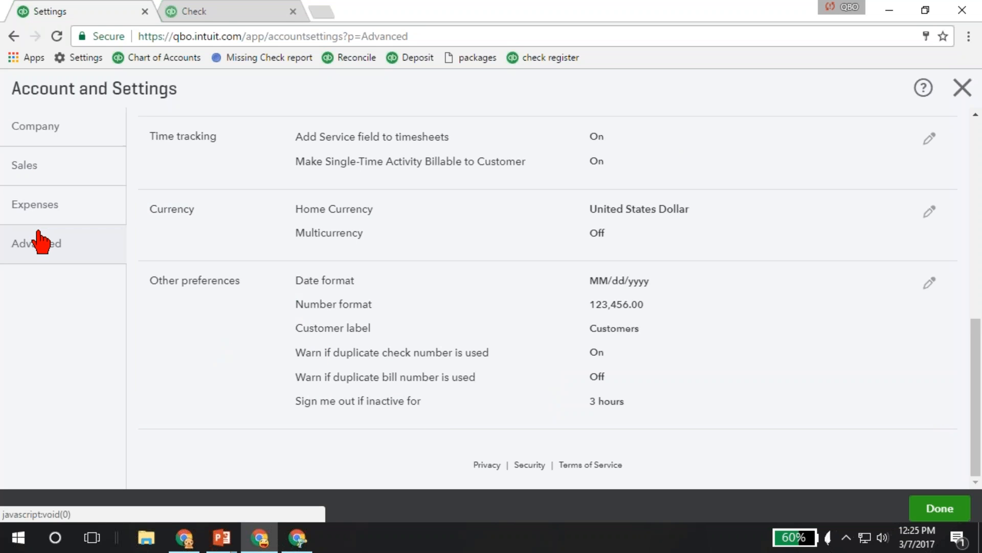
Switch to the accountant browser window and open the Larry's Landscaping & Garden Supply books from the client list.
{"action": "left_click", "coordinate": [293, 538]}
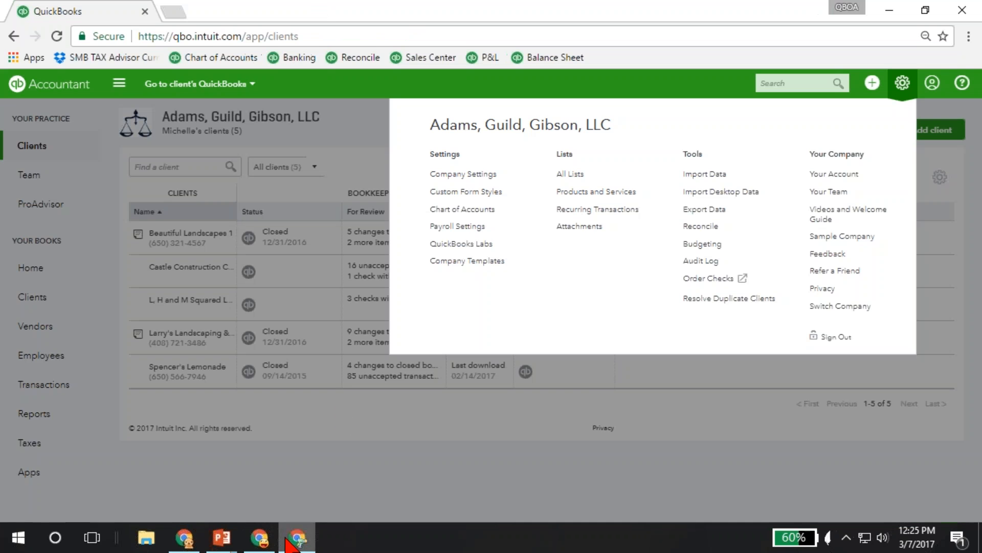
{"action": "left_click", "coordinate": [444, 176]}
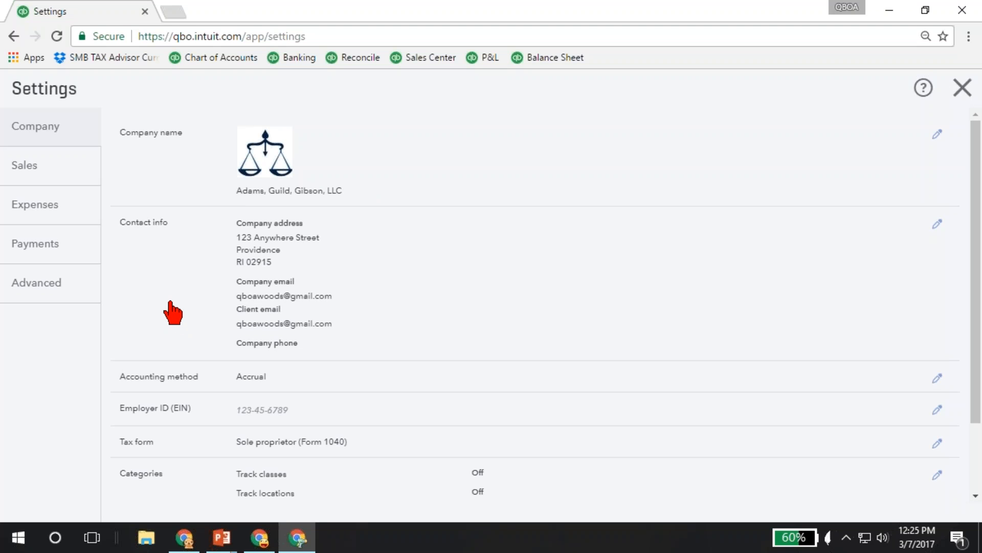
{"action": "key", "text": "alt+Left"}
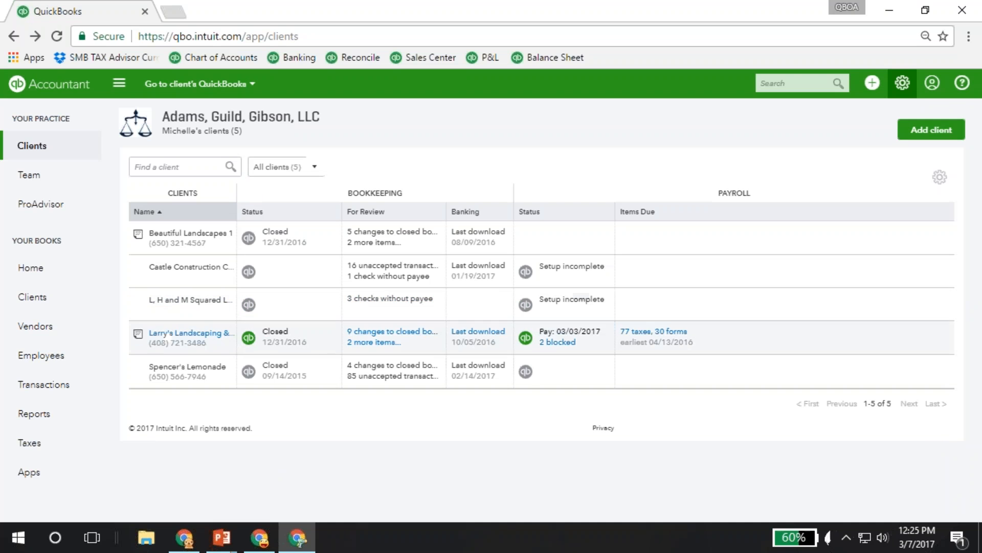
{"action": "left_click", "coordinate": [249, 337]}
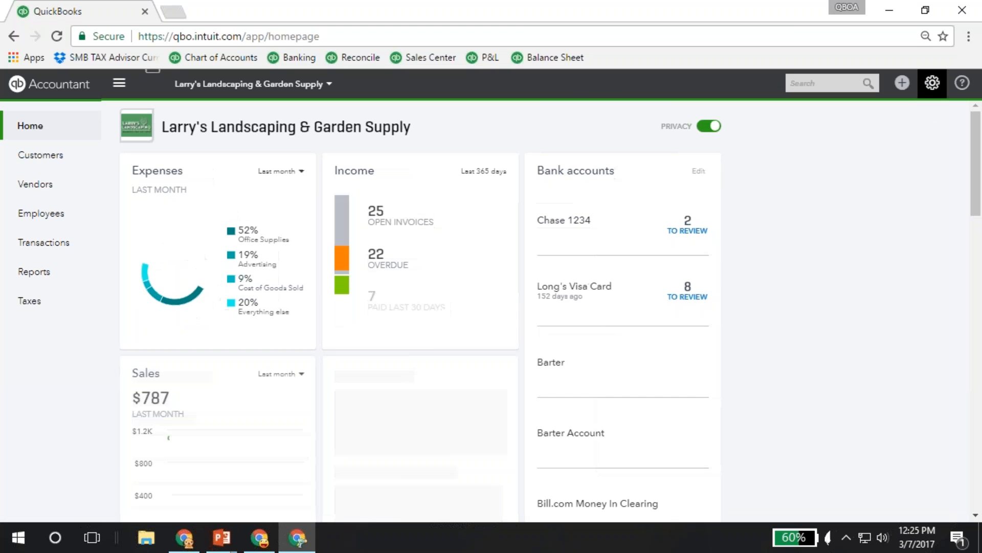
Open this company's Account and Settings and review the subscription status, plan details and payment methods under Billing & Subscription.
{"action": "left_click", "coordinate": [924, 102]}
{"action": "left_click", "coordinate": [483, 180]}
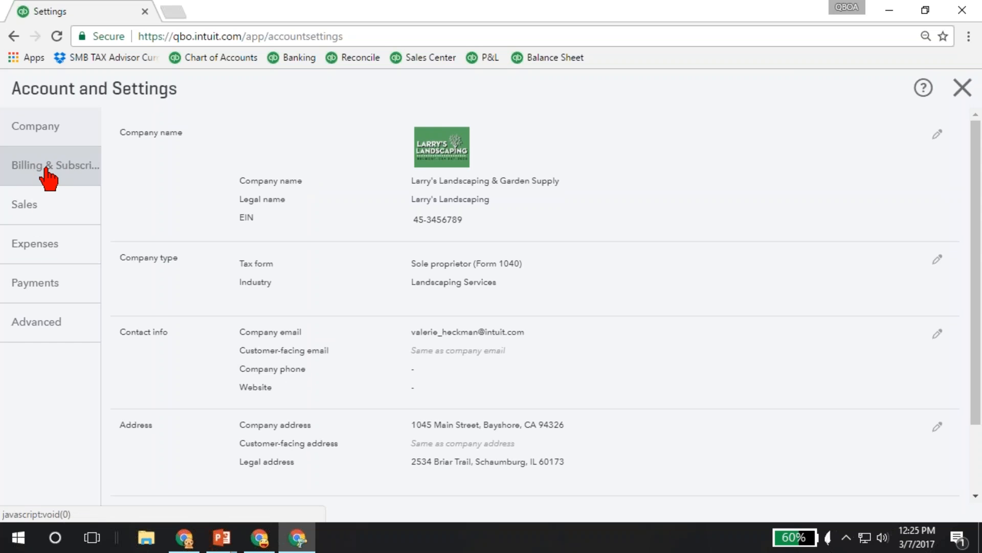
{"action": "left_click", "coordinate": [49, 176]}
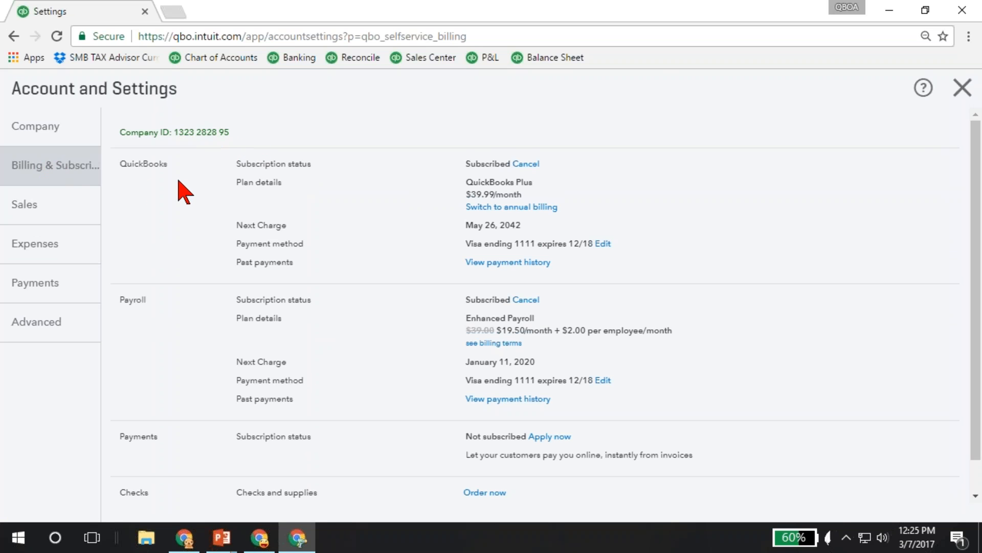
{"action": "scroll", "coordinate": [177, 185], "scroll_direction": "down", "scroll_amount": 1}
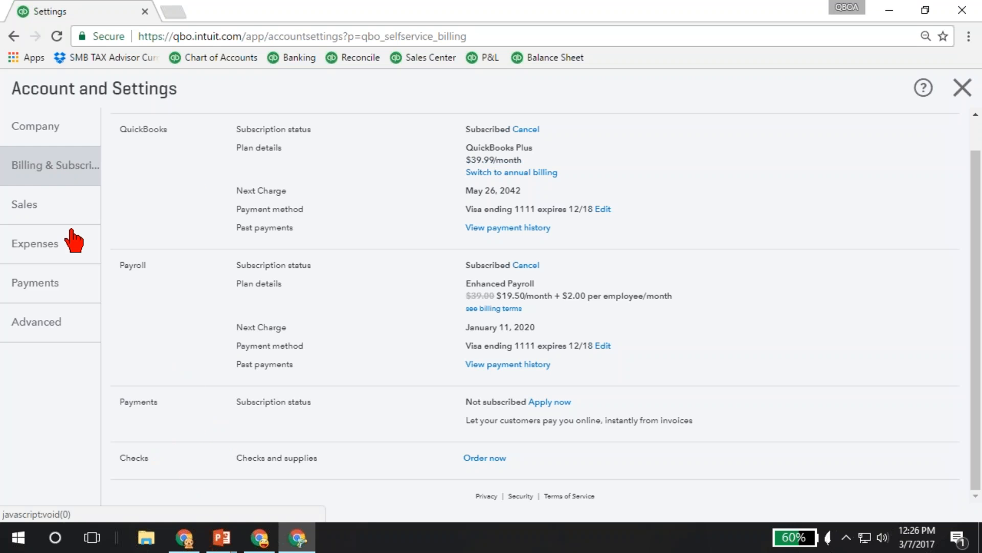
Review the QuickBooks Payments offer and its rates, and close Account and Settings.
{"action": "left_click", "coordinate": [37, 292]}
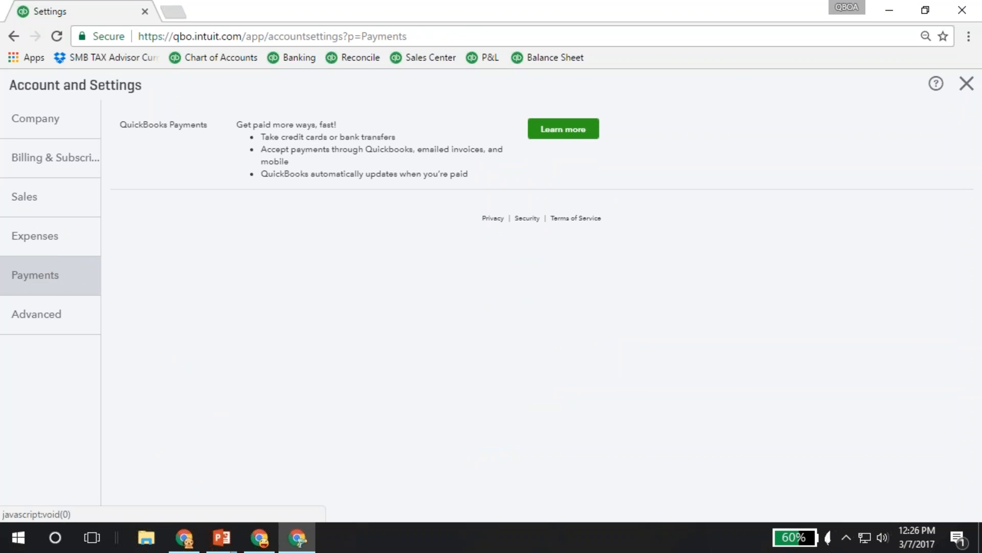
{"action": "left_click", "coordinate": [561, 134]}
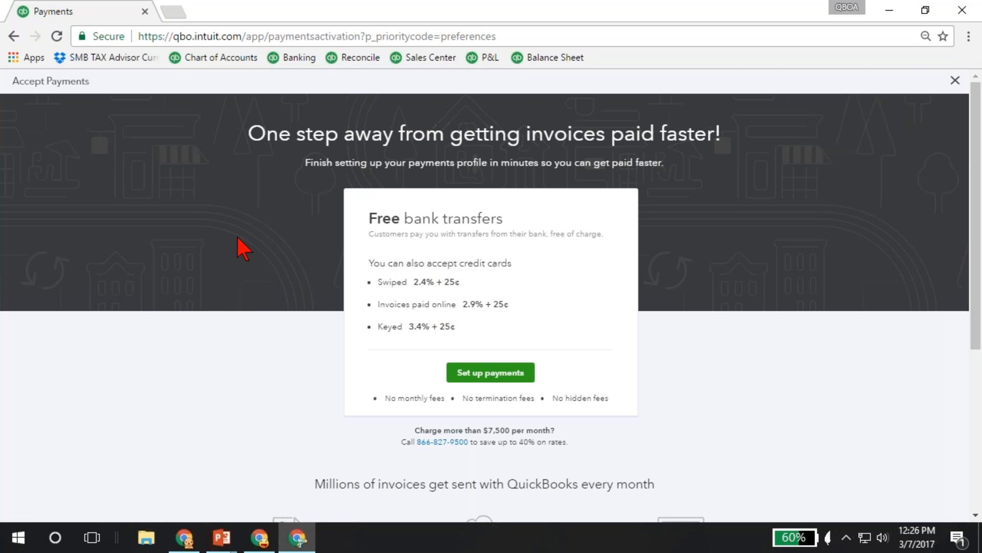
{"action": "left_click", "coordinate": [13, 36]}
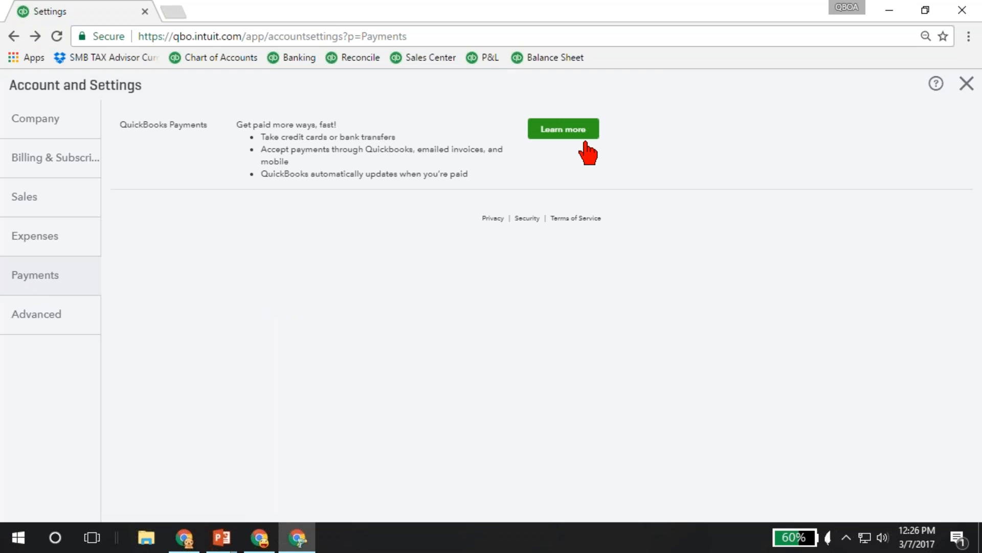
{"action": "left_click", "coordinate": [967, 84]}
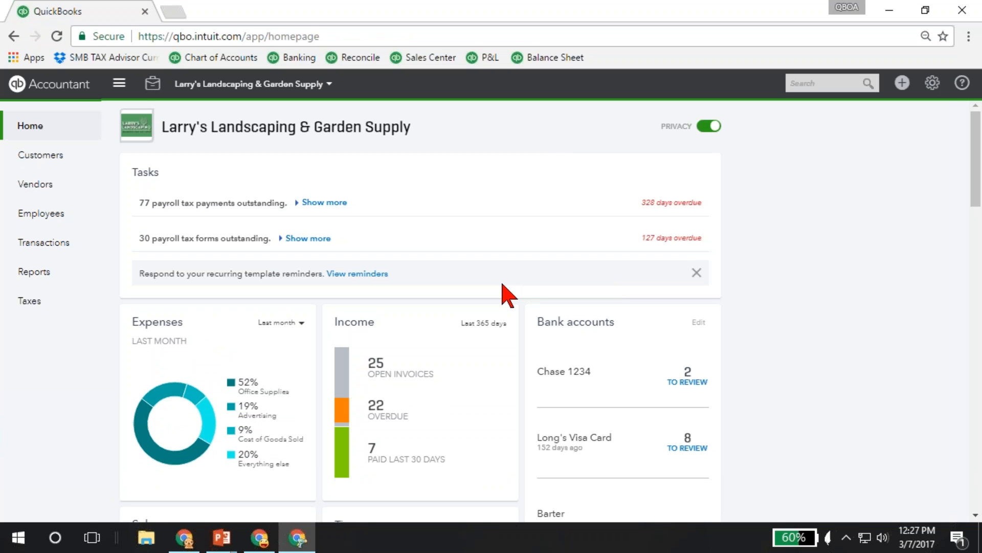
Look over the customer, vendor, employee and other transaction types that can be created.
{"action": "left_click", "coordinate": [901, 84]}
{"action": "left_click", "coordinate": [903, 85]}
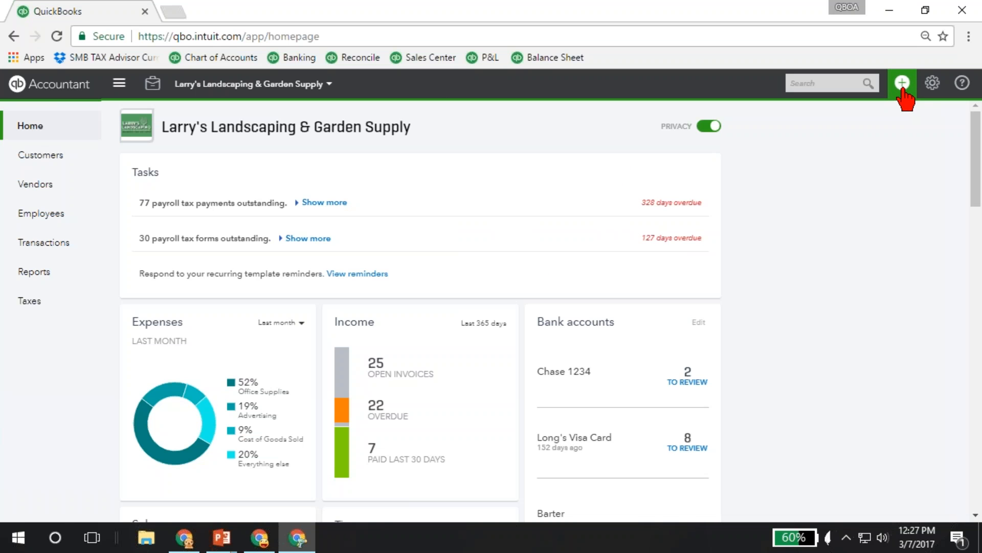
{"action": "left_click", "coordinate": [904, 95]}
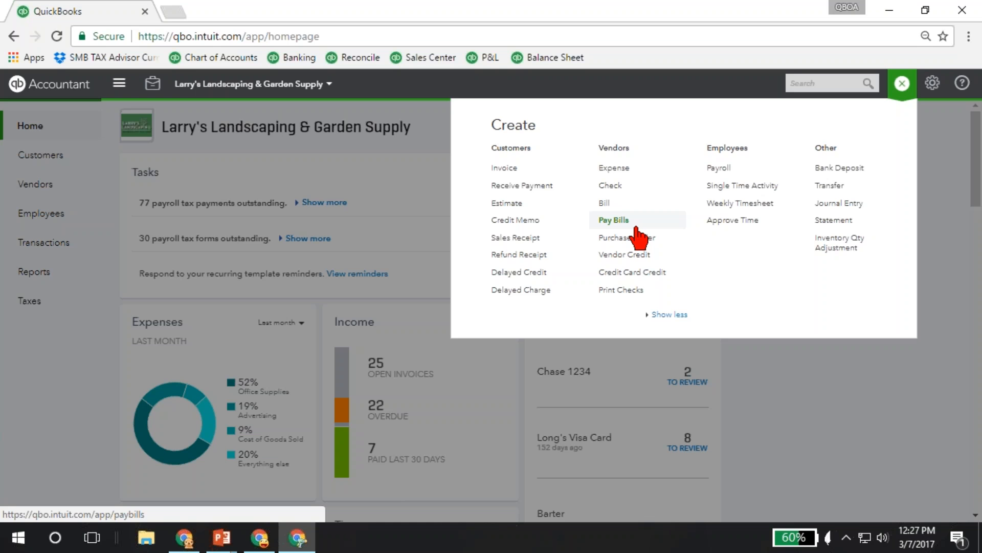
{"action": "left_click", "coordinate": [902, 86]}
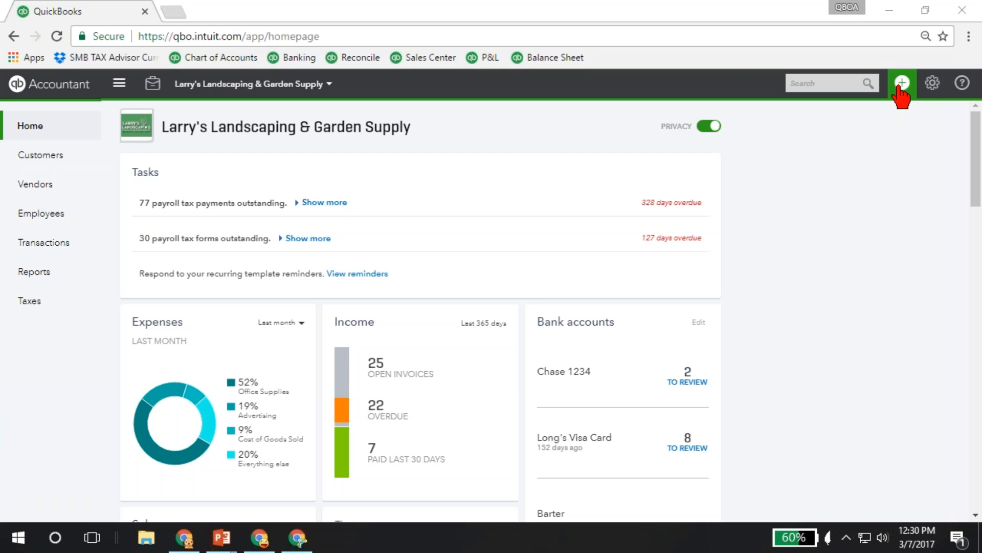
Look over the available company settings, lists and tools, and open the customer list.
{"action": "left_click", "coordinate": [932, 85]}
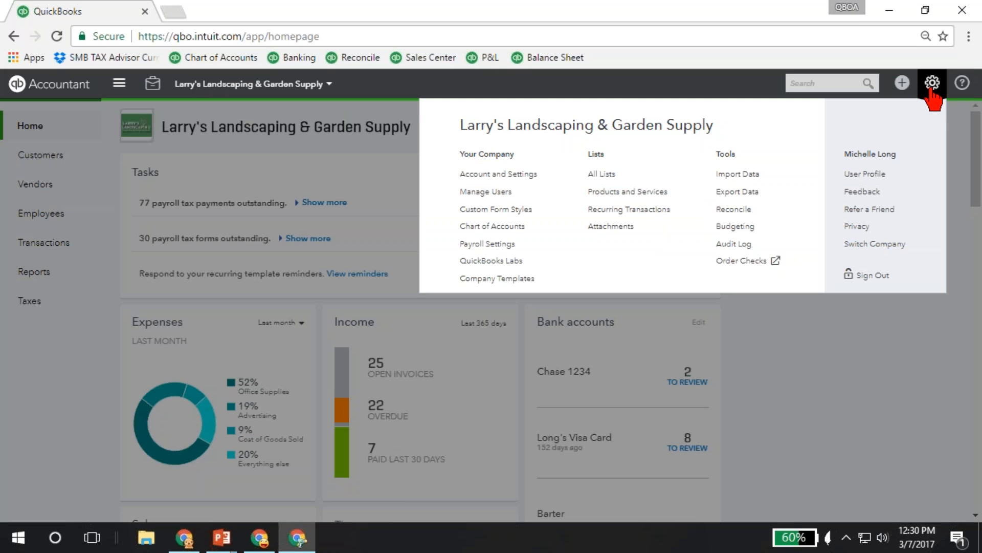
{"action": "left_click", "coordinate": [932, 92]}
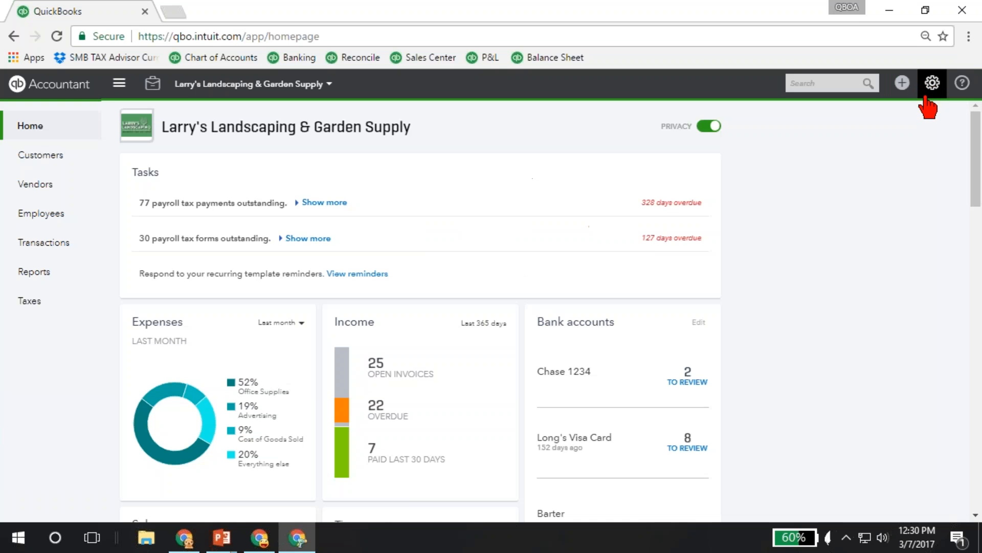
{"action": "left_click", "coordinate": [930, 91]}
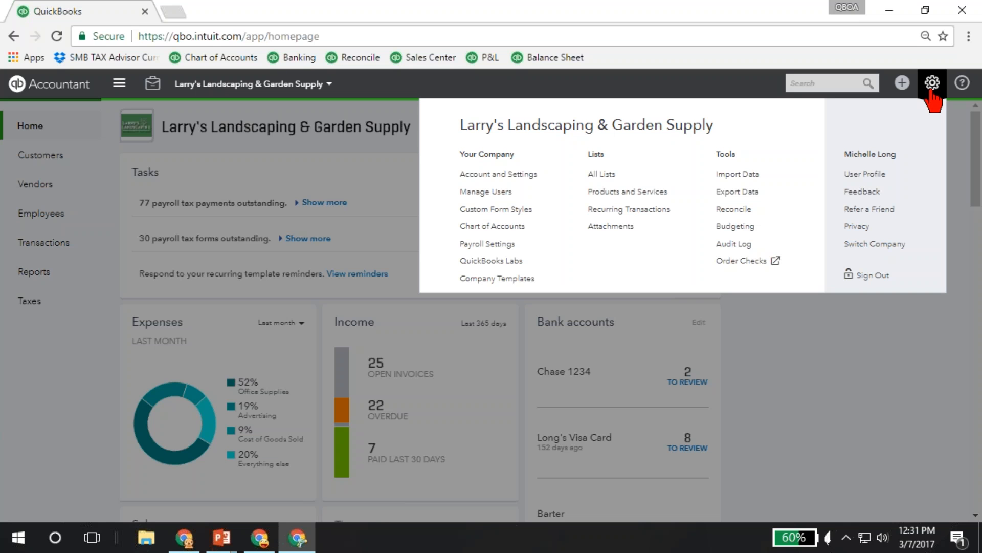
{"action": "left_click", "coordinate": [46, 158]}
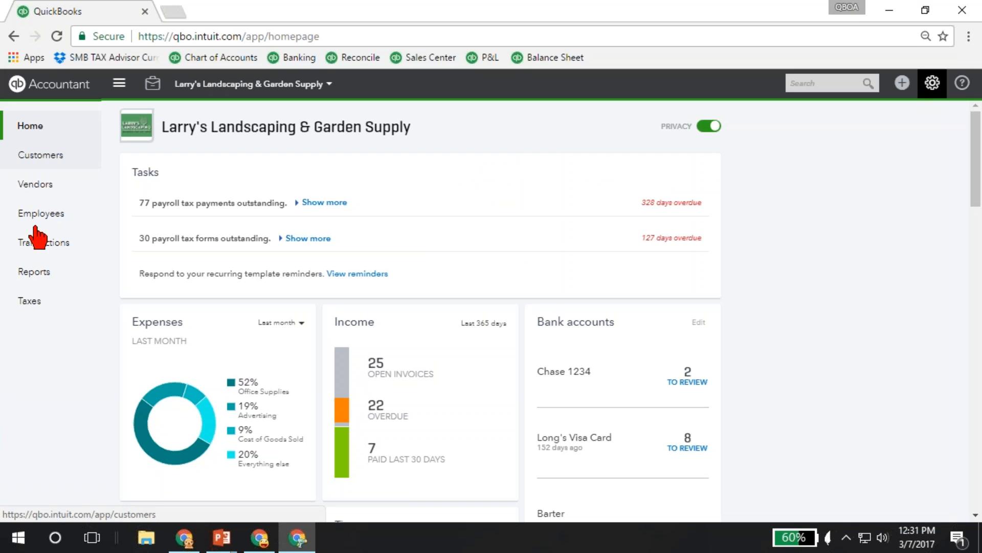
{"action": "left_click", "coordinate": [43, 158]}
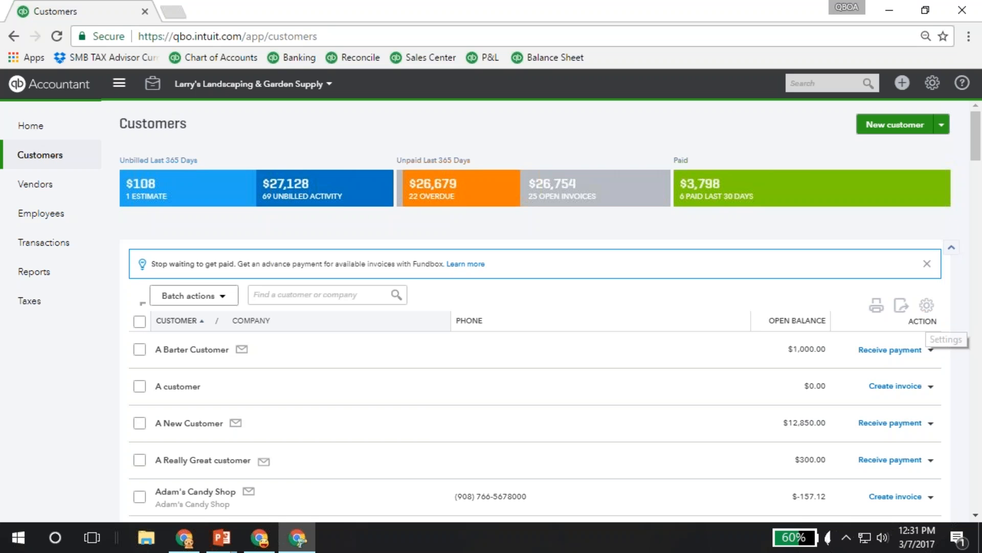
Open Manage Users and preview adding a company administrator as far as the email address form, leaving without adding anyone.
{"action": "left_click", "coordinate": [933, 83]}
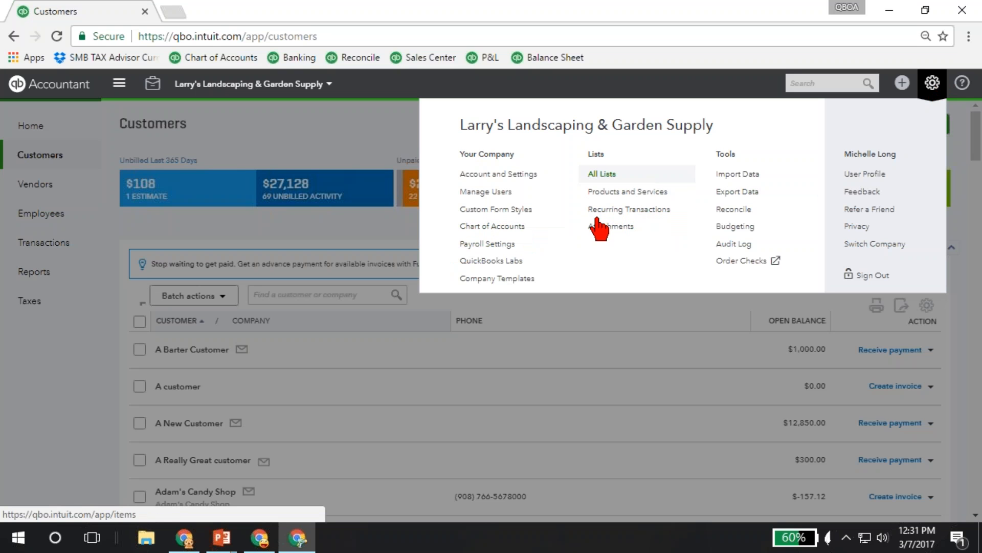
{"action": "left_click", "coordinate": [479, 200]}
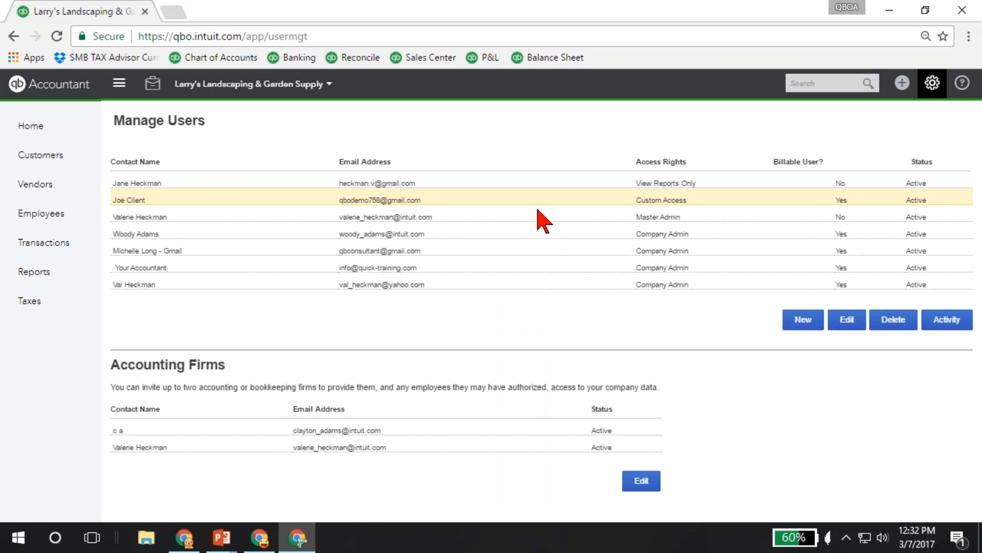
{"action": "left_click", "coordinate": [799, 322]}
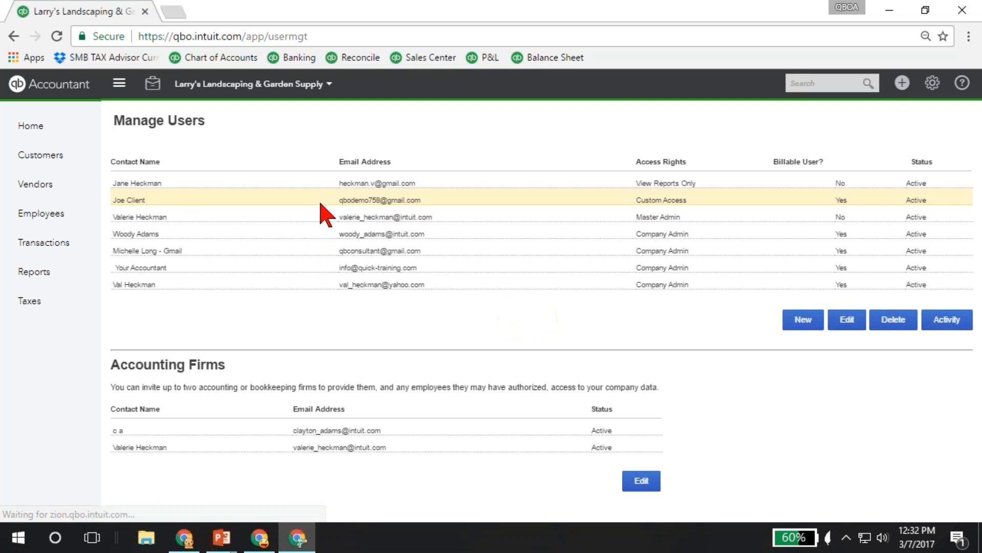
{"action": "left_click", "coordinate": [803, 323]}
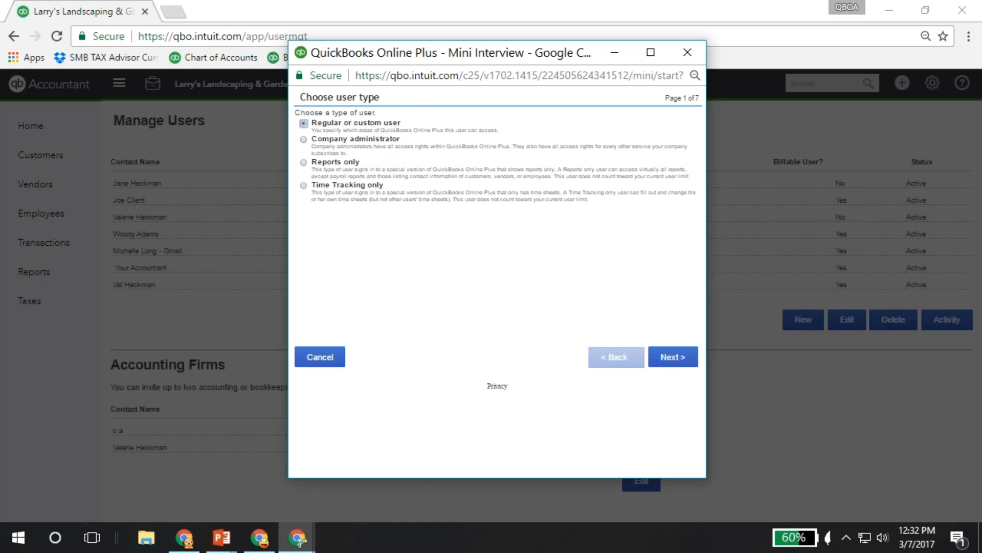
{"action": "left_click", "coordinate": [303, 139]}
{"action": "left_click", "coordinate": [672, 358]}
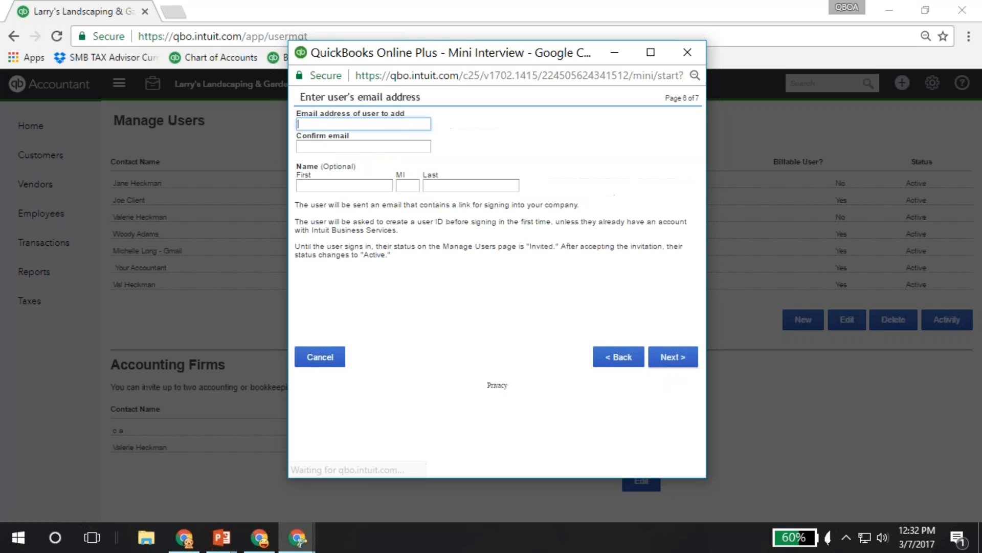
{"action": "left_click", "coordinate": [327, 124]}
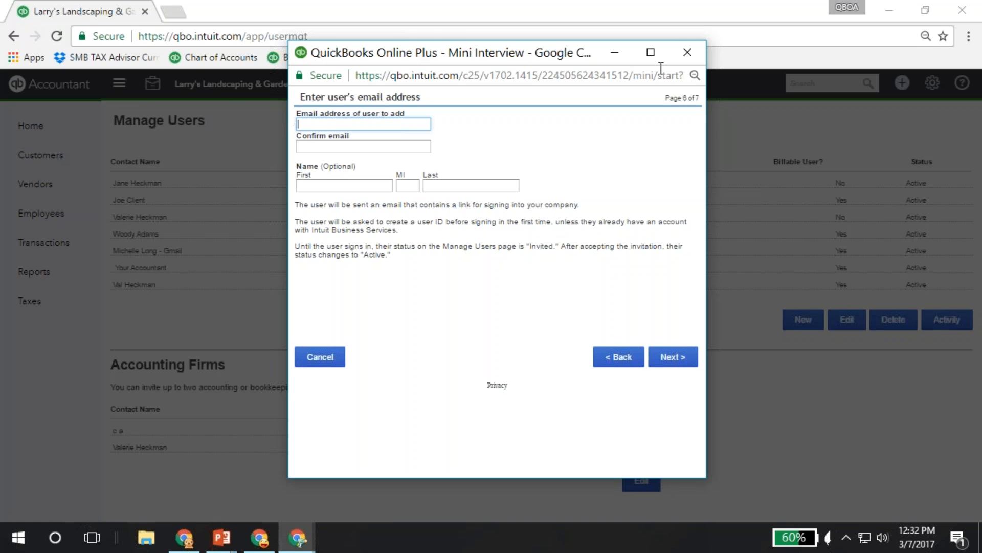
{"action": "left_click", "coordinate": [687, 53]}
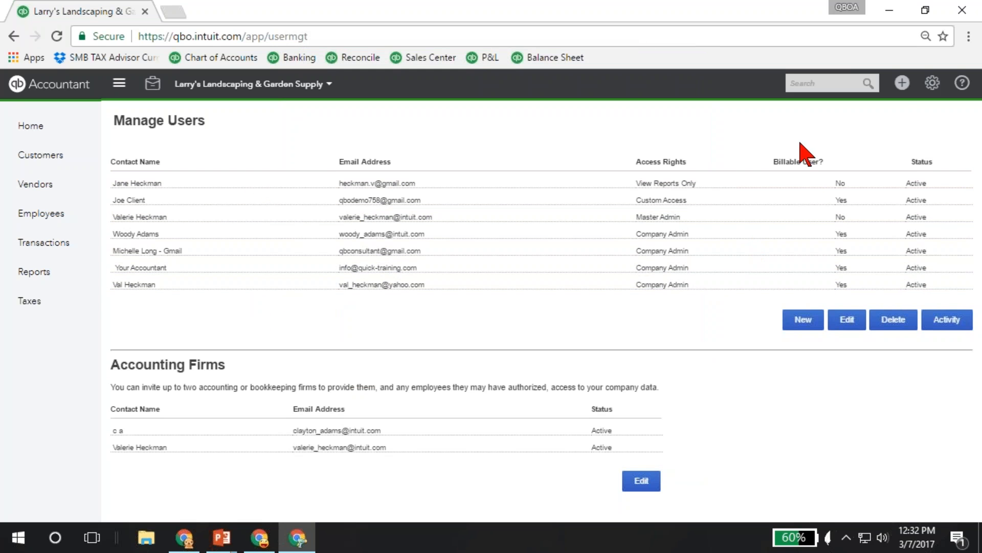
Open the company's chart of accounts and dismiss the tip about assigning account numbers.
{"action": "left_click", "coordinate": [902, 88]}
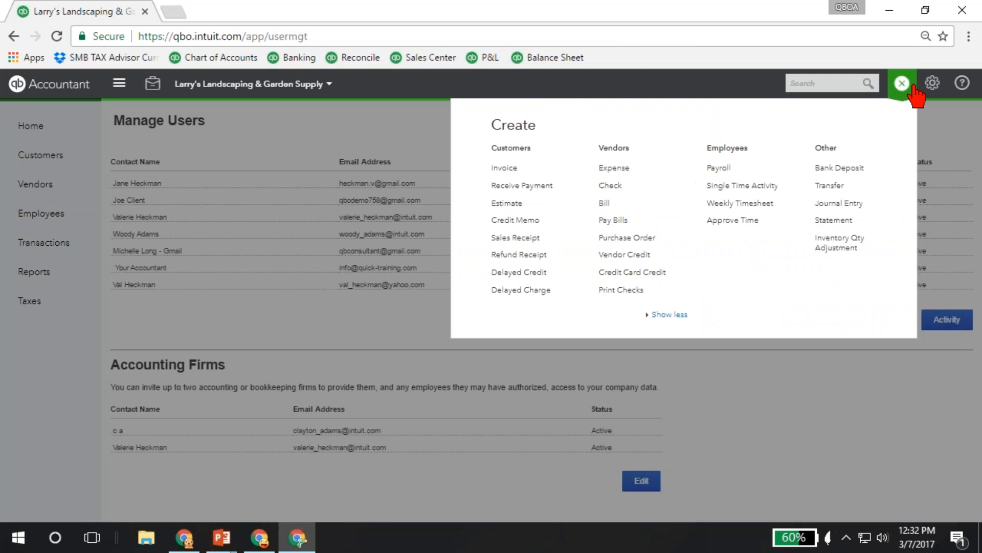
{"action": "left_click", "coordinate": [929, 94]}
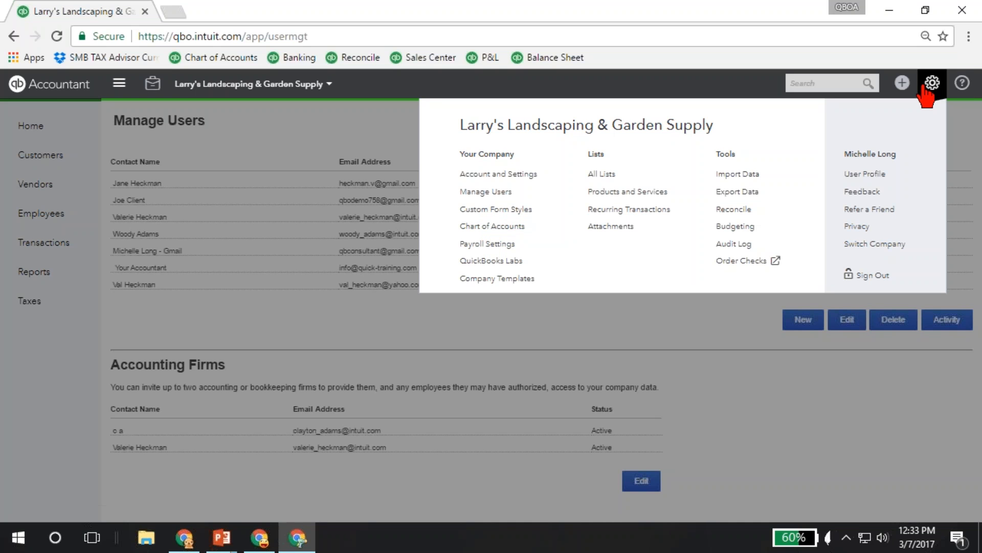
{"action": "left_click", "coordinate": [520, 228]}
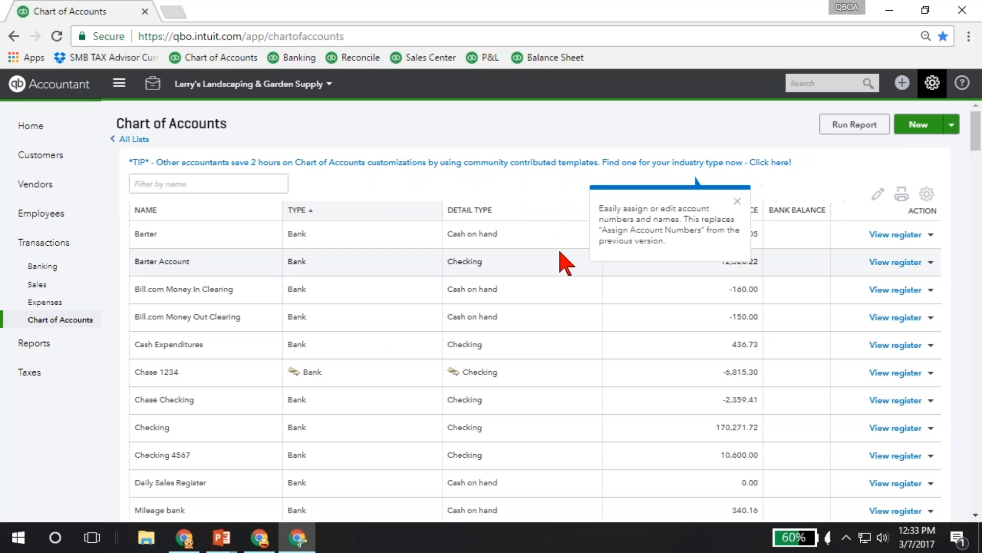
{"action": "left_click", "coordinate": [745, 202]}
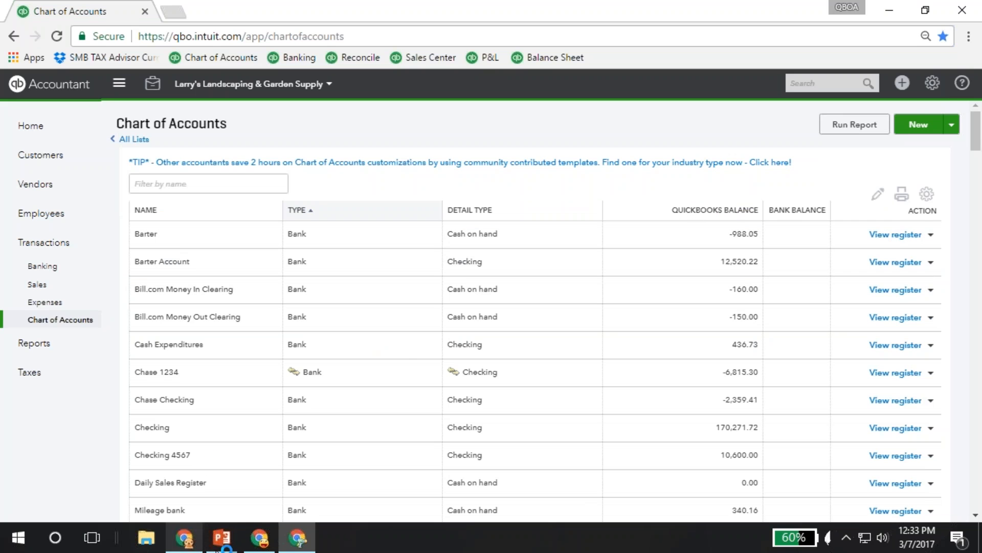
Switch back to the first QuickBooks Online window and leave Account and Settings for the custom form styles.
{"action": "left_click", "coordinate": [259, 537]}
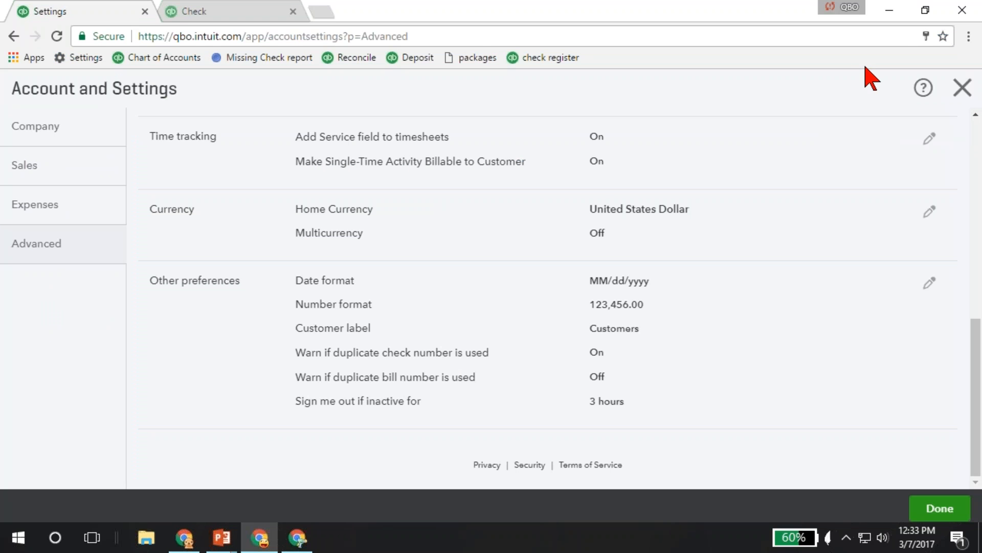
{"action": "left_click", "coordinate": [958, 88]}
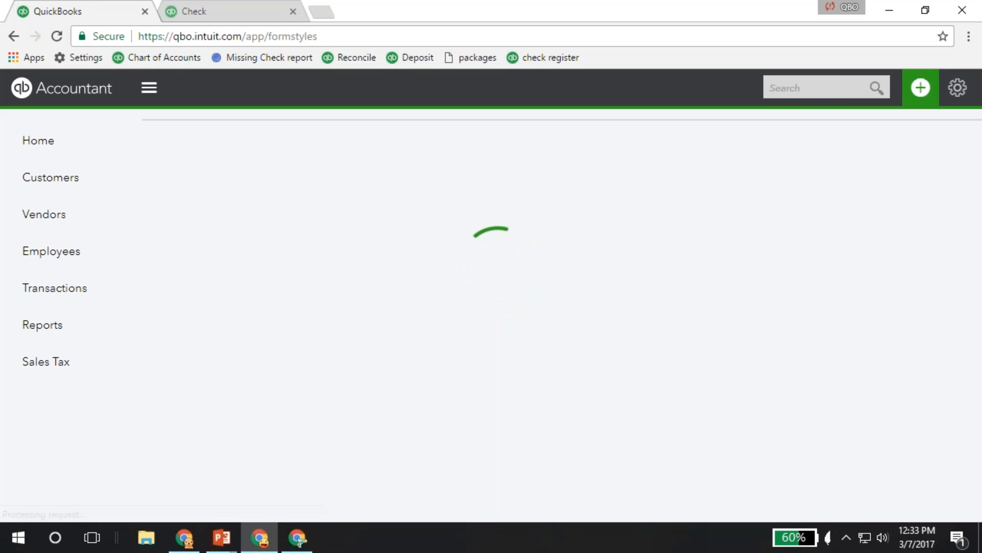
Open the company's chart of accounts and look over the asset, liability, equity and income accounts.
{"action": "left_click", "coordinate": [961, 92]}
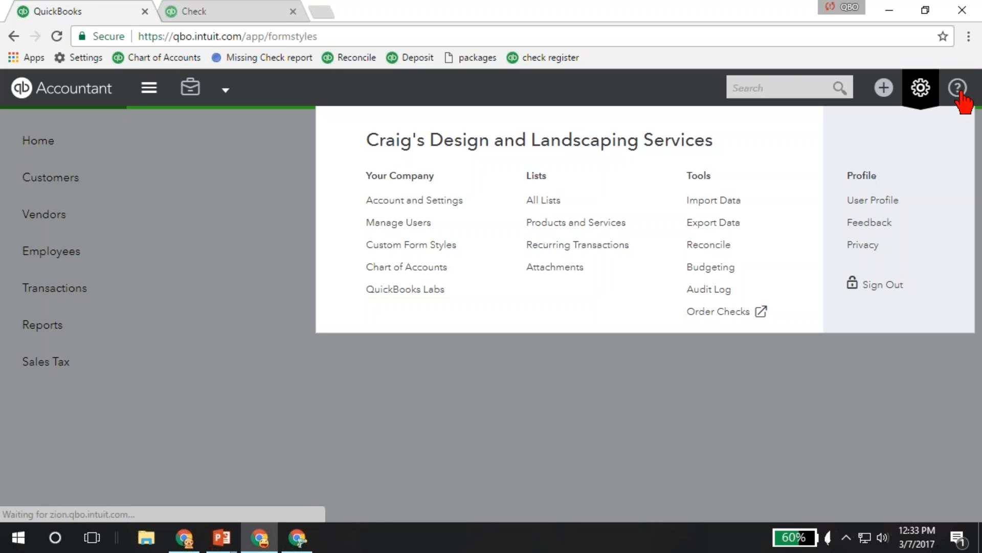
{"action": "left_click", "coordinate": [397, 269]}
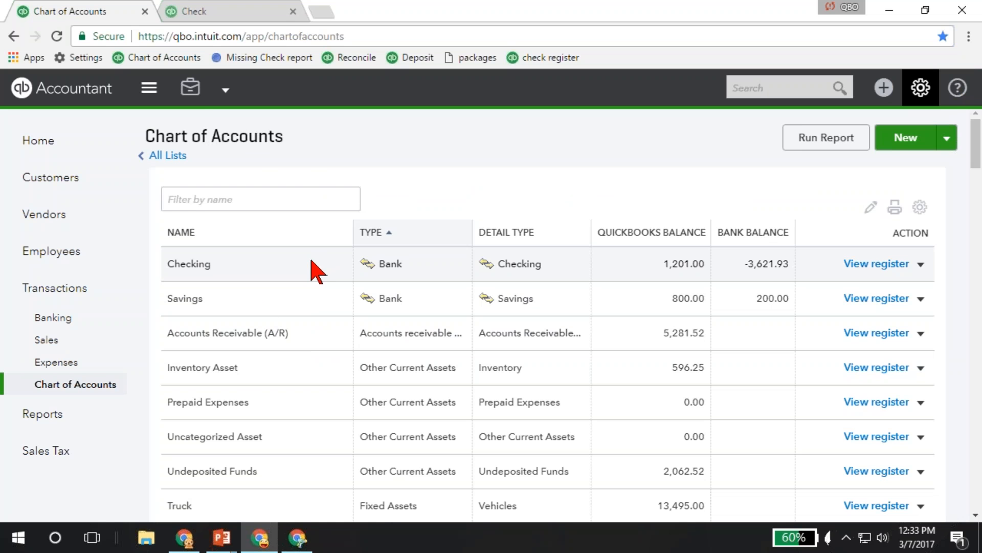
{"action": "scroll", "coordinate": [317, 330], "scroll_direction": "down", "scroll_amount": 7}
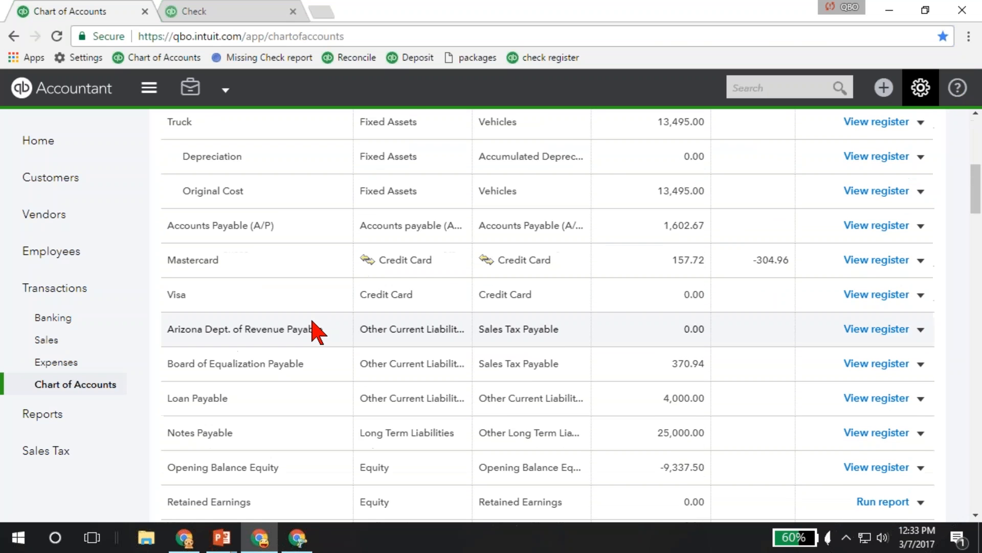
{"action": "scroll", "coordinate": [317, 330], "scroll_direction": "down", "scroll_amount": 3}
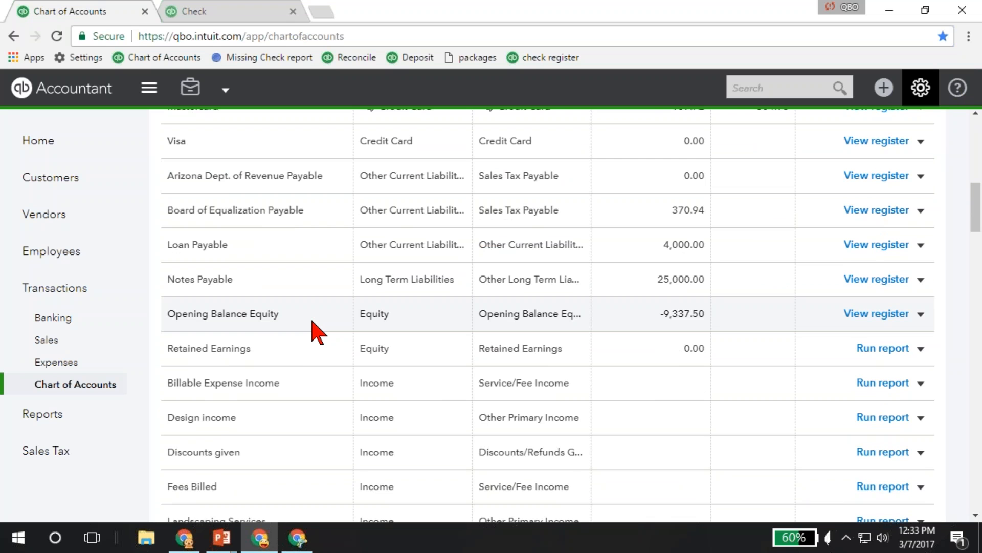
{"action": "scroll", "coordinate": [317, 331], "scroll_direction": "up", "scroll_amount": 10}
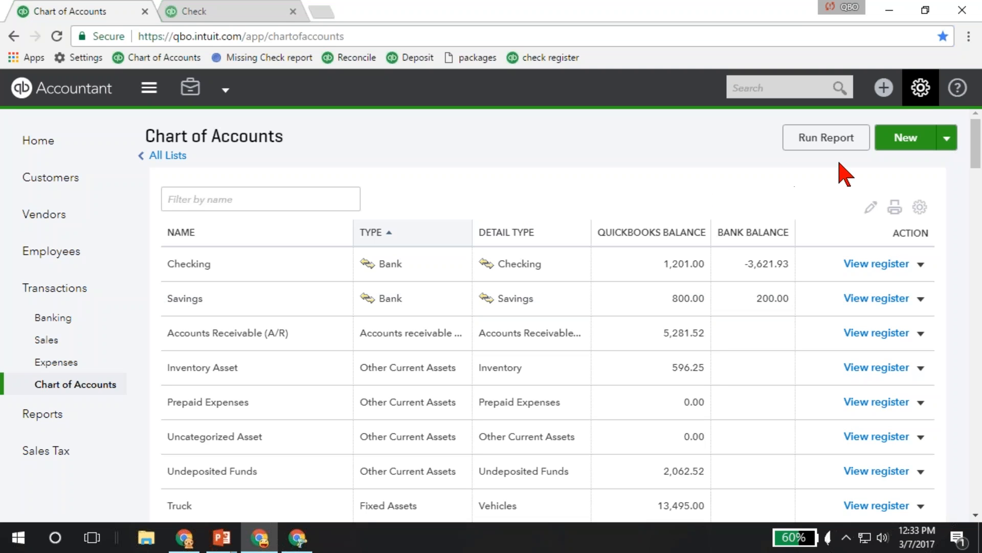
Start a new account in the chart of accounts and set its category type to Expenses.
{"action": "left_click", "coordinate": [912, 144]}
{"action": "left_click", "coordinate": [433, 181]}
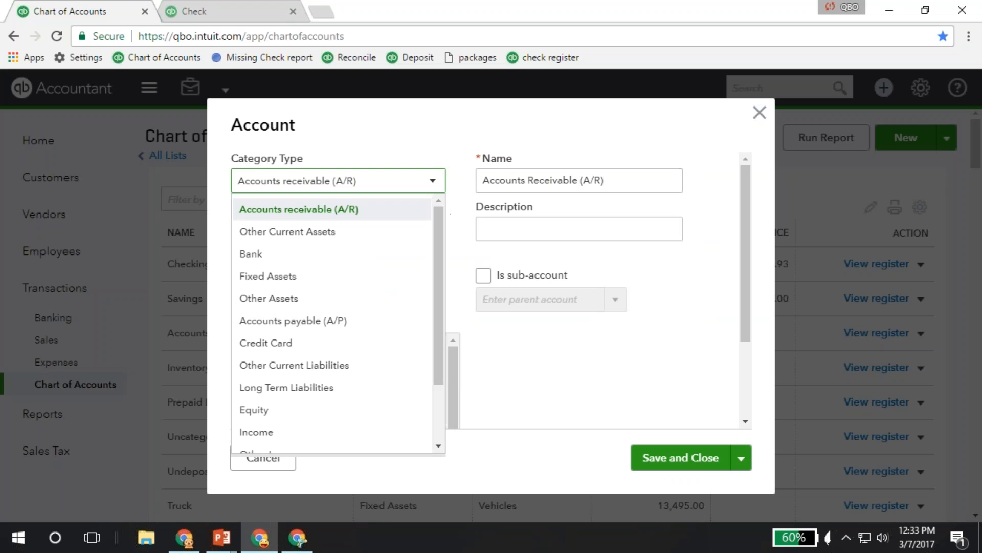
{"action": "scroll", "coordinate": [335, 358], "scroll_direction": "down", "scroll_amount": 3}
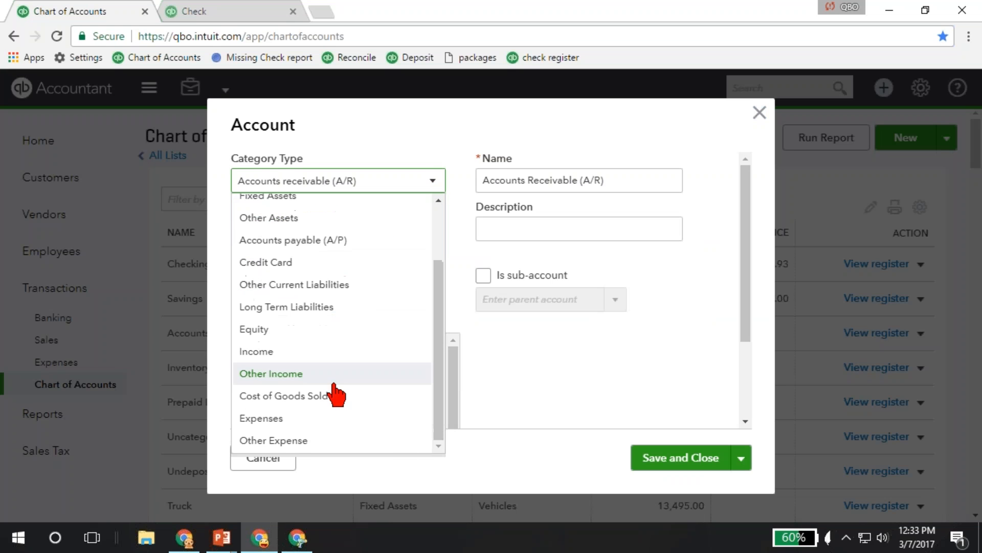
{"action": "scroll", "coordinate": [309, 246], "scroll_direction": "up", "scroll_amount": 3}
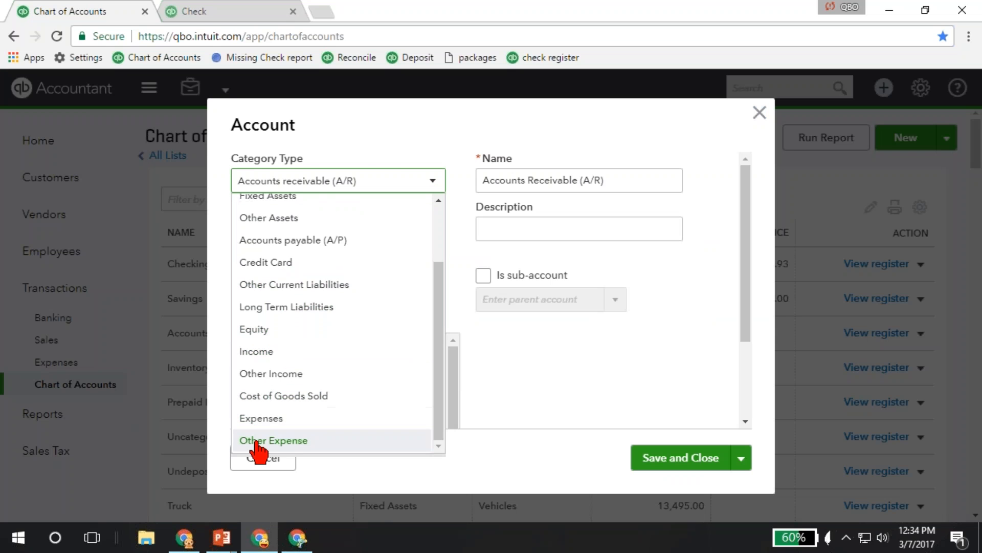
{"action": "left_click", "coordinate": [262, 418]}
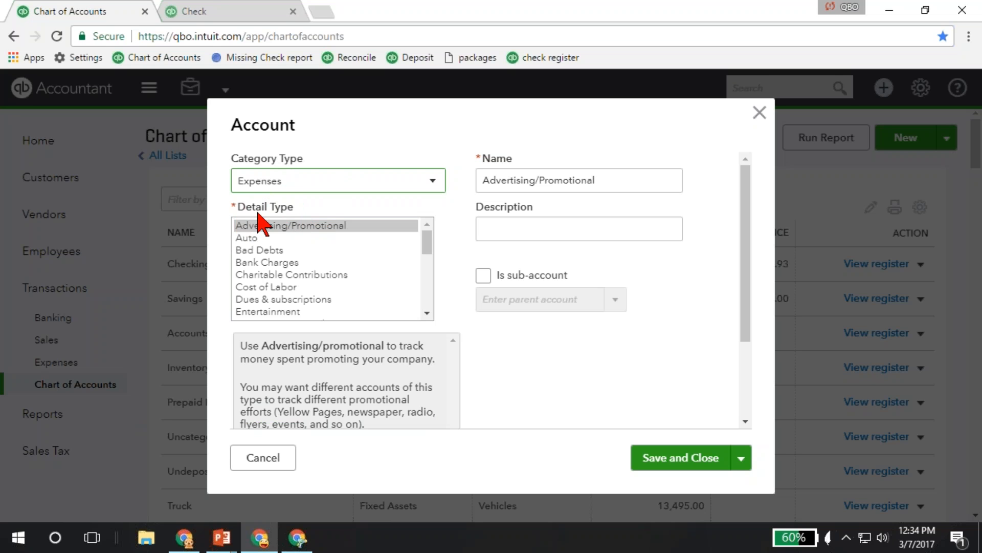
Review the expense detail types, keep Advertising/Promotional and name the new account Marketing.
{"action": "left_click", "coordinate": [428, 302]}
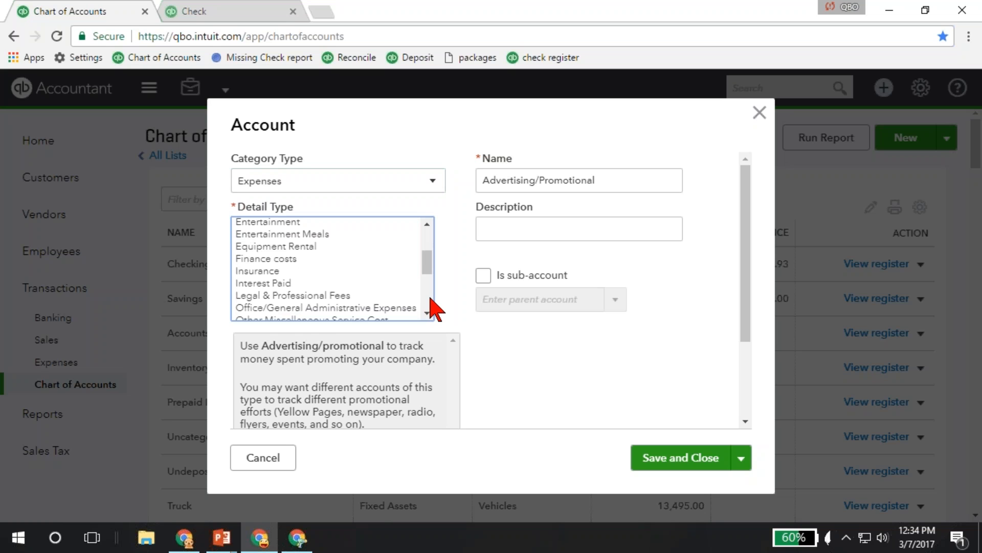
{"action": "left_click", "coordinate": [429, 302]}
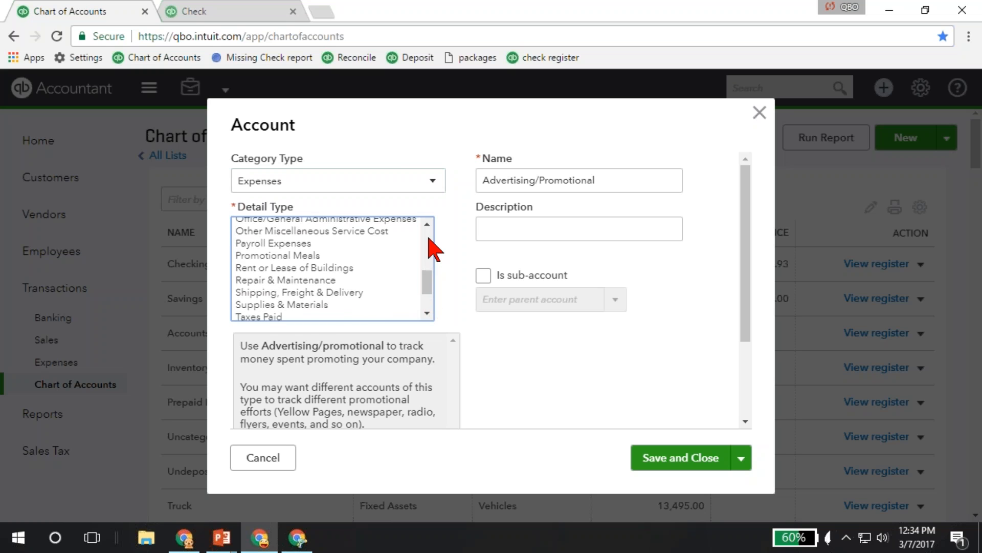
{"action": "scroll", "coordinate": [428, 239], "scroll_direction": "up", "scroll_amount": 5}
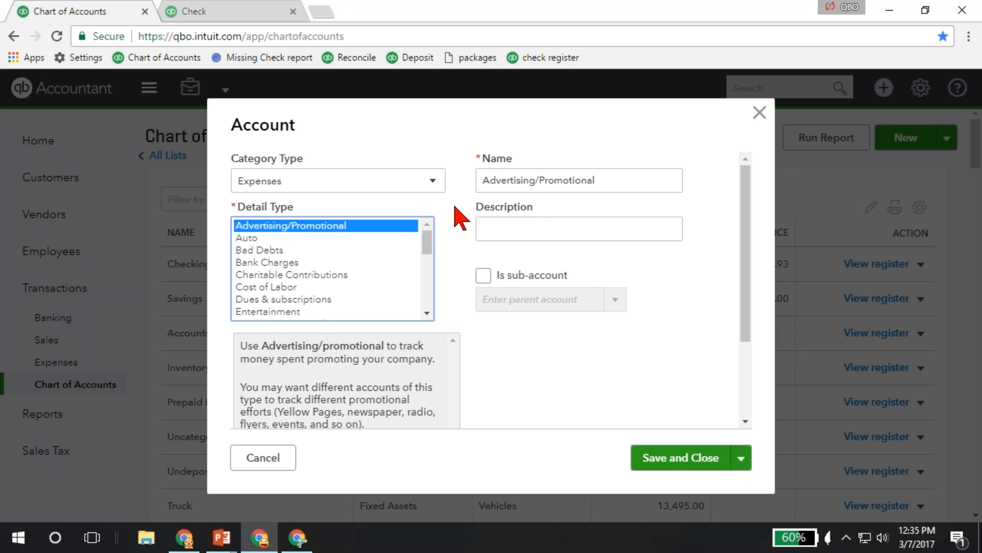
{"action": "key", "text": "Tab"}
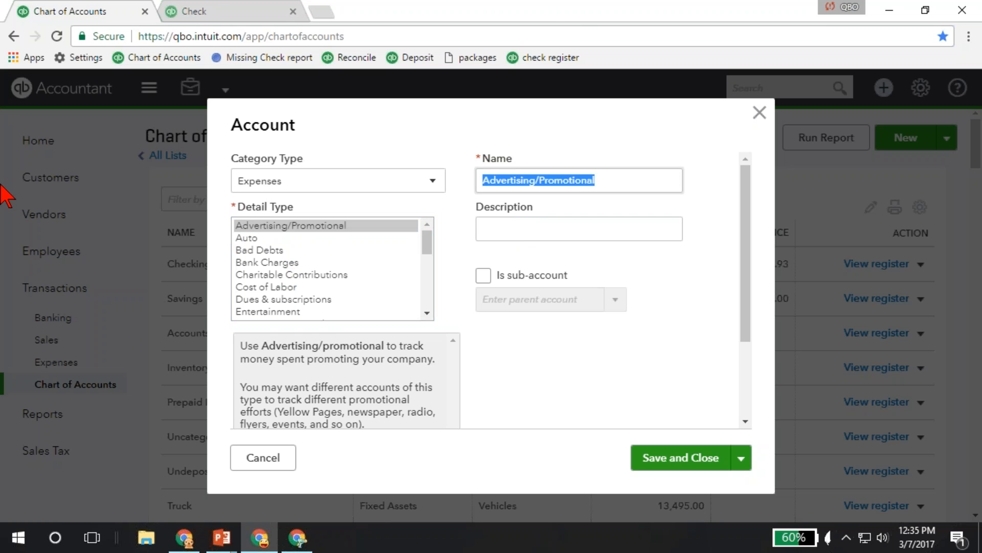
{"action": "type", "text": "Marketing"}
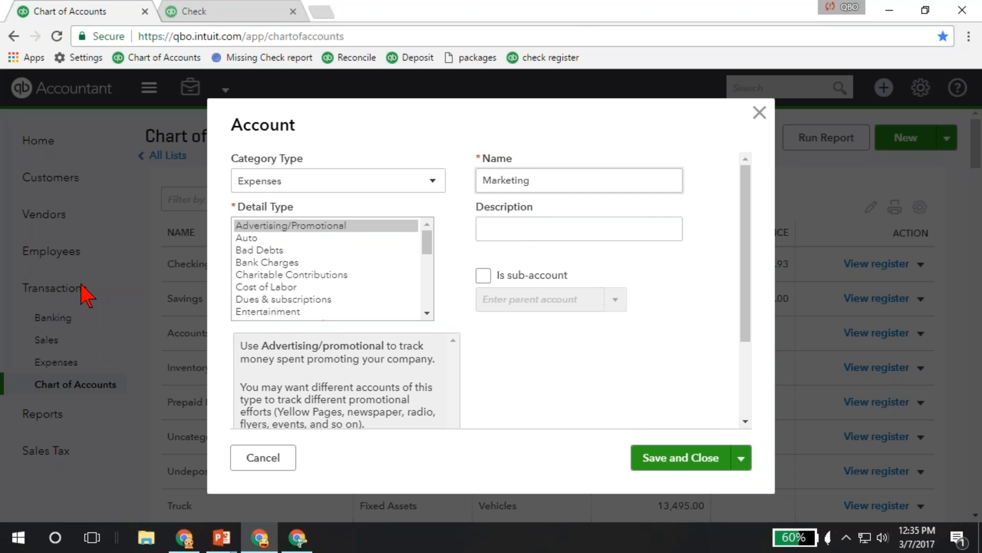
Preview making Marketing a sub-account by browsing the possible parent accounts, and turn the sub-account option back off.
{"action": "left_click", "coordinate": [482, 276]}
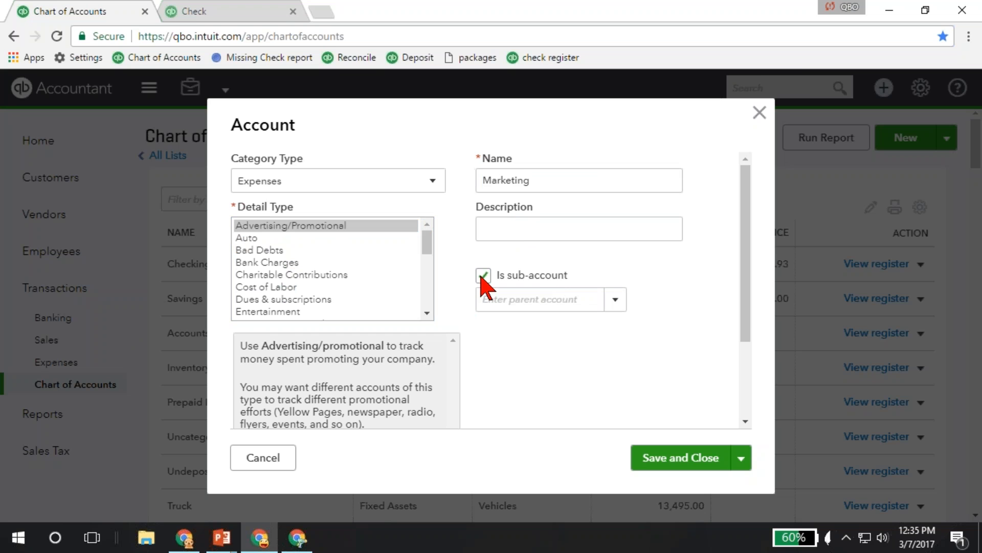
{"action": "left_click", "coordinate": [618, 301]}
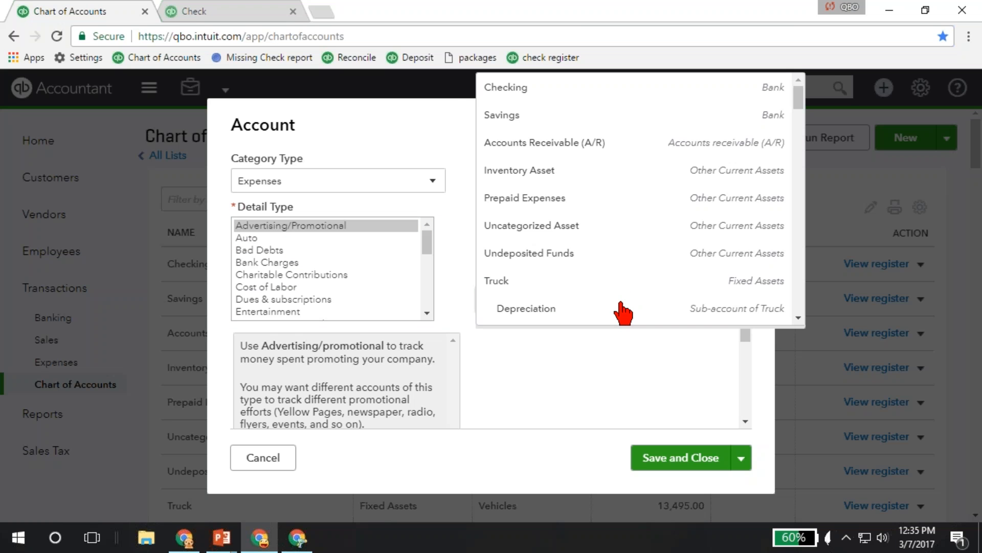
{"action": "scroll", "coordinate": [619, 253], "scroll_direction": "down", "scroll_amount": 7}
{"action": "scroll", "coordinate": [619, 253], "scroll_direction": "up", "scroll_amount": 6}
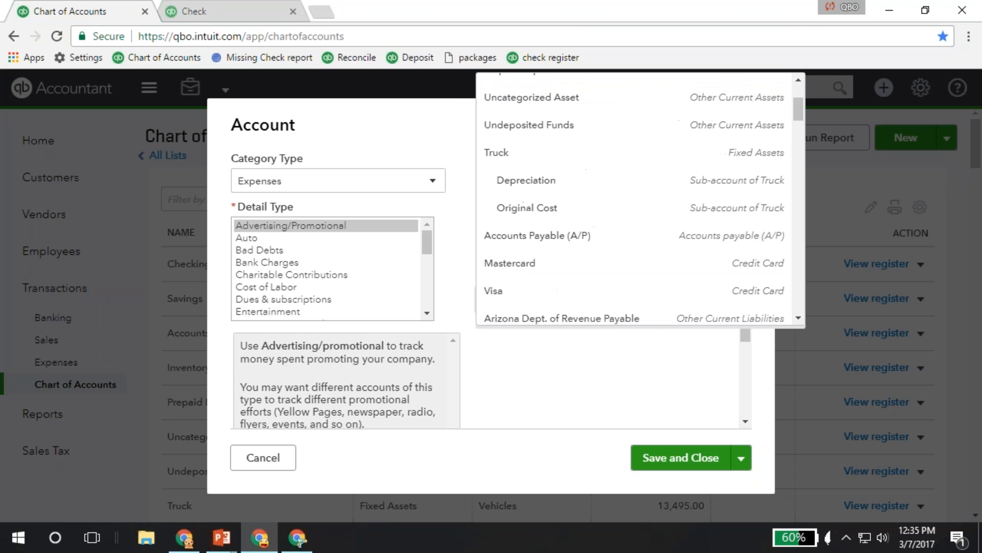
{"action": "left_click", "coordinate": [607, 378]}
{"action": "left_click", "coordinate": [484, 275]}
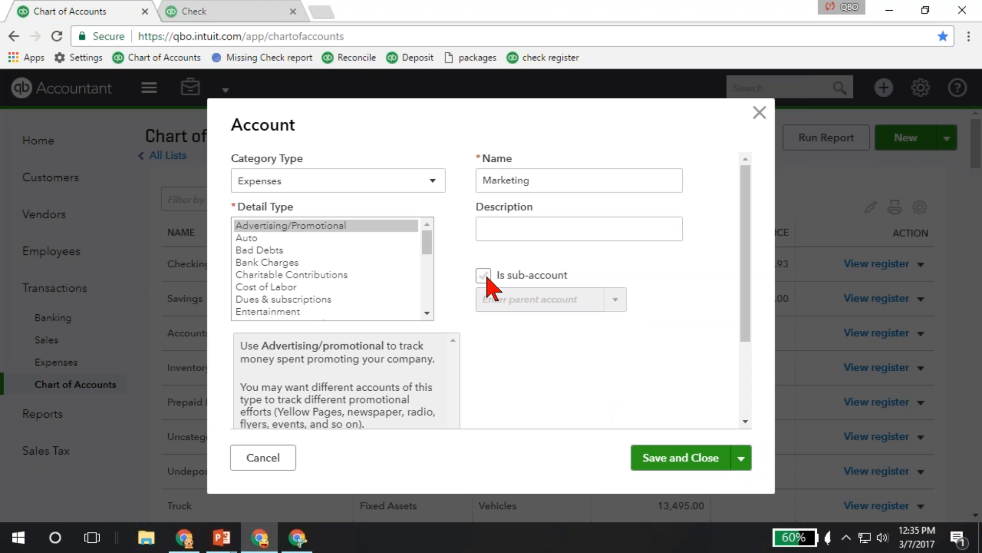
Save and close the Marketing account, and show the import option for adding accounts.
{"action": "left_click", "coordinate": [665, 457]}
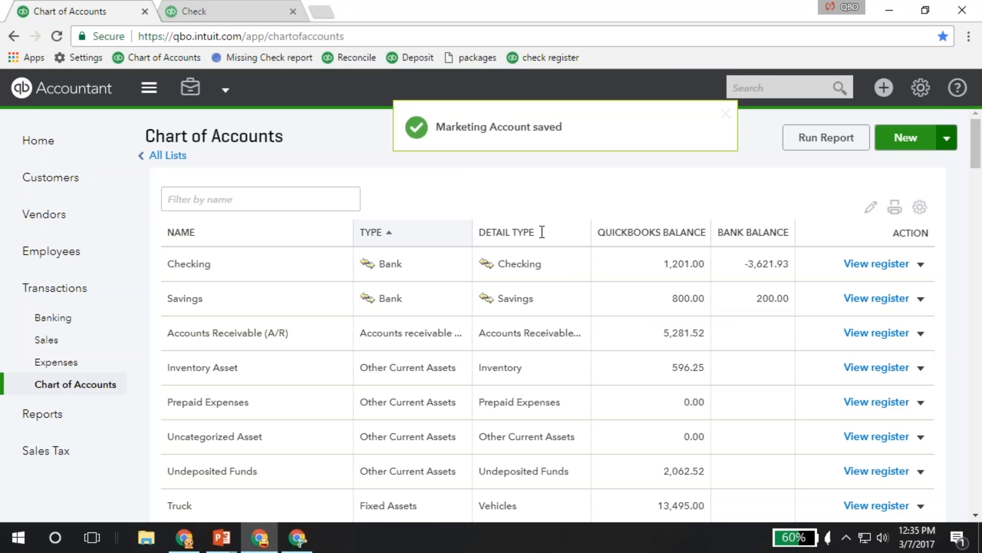
{"action": "left_click", "coordinate": [947, 138]}
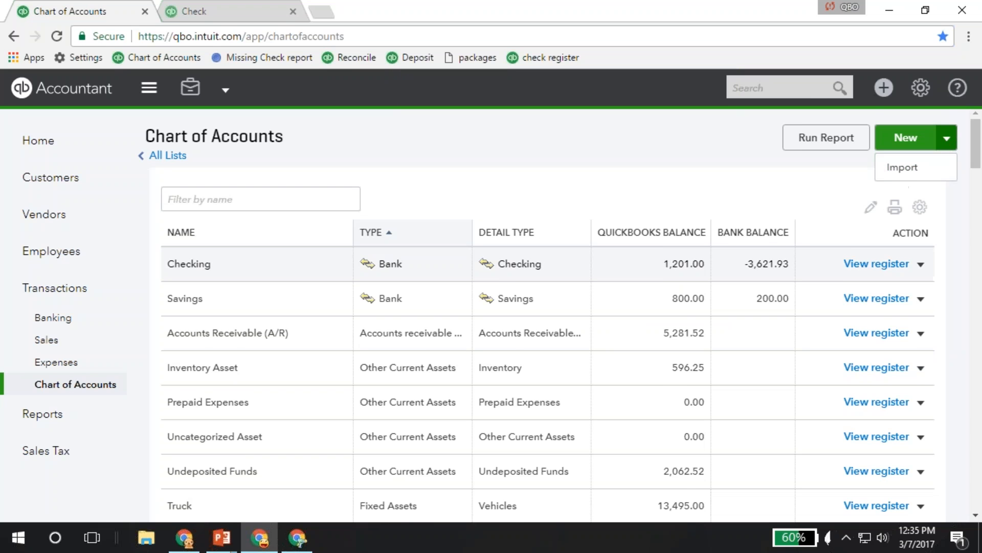
Open the Decks and Patios income sub-account for editing, highlight part of its name and save it without changes.
{"action": "scroll", "coordinate": [361, 281], "scroll_direction": "down", "scroll_amount": 9}
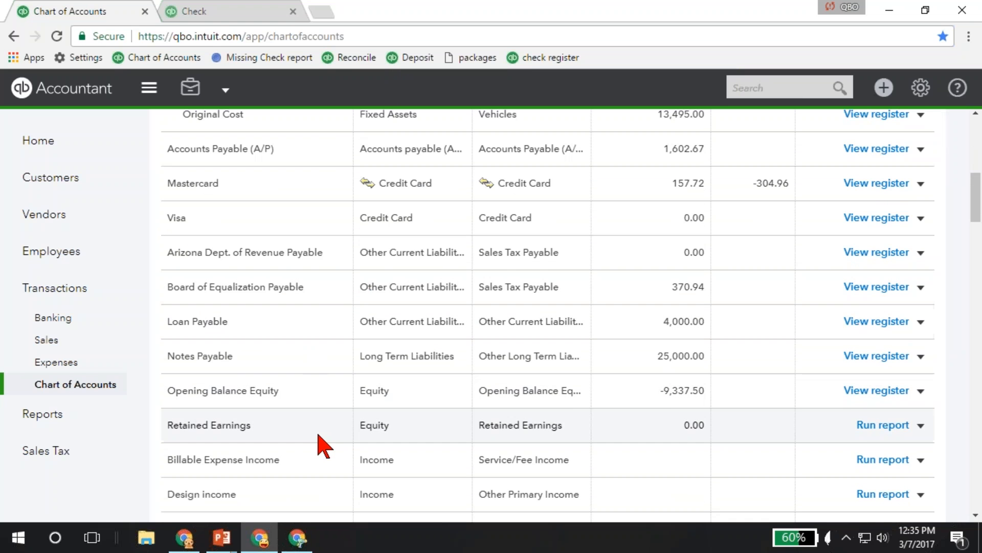
{"action": "scroll", "coordinate": [318, 443], "scroll_direction": "down", "scroll_amount": 3}
{"action": "scroll", "coordinate": [324, 445], "scroll_direction": "down", "scroll_amount": 6}
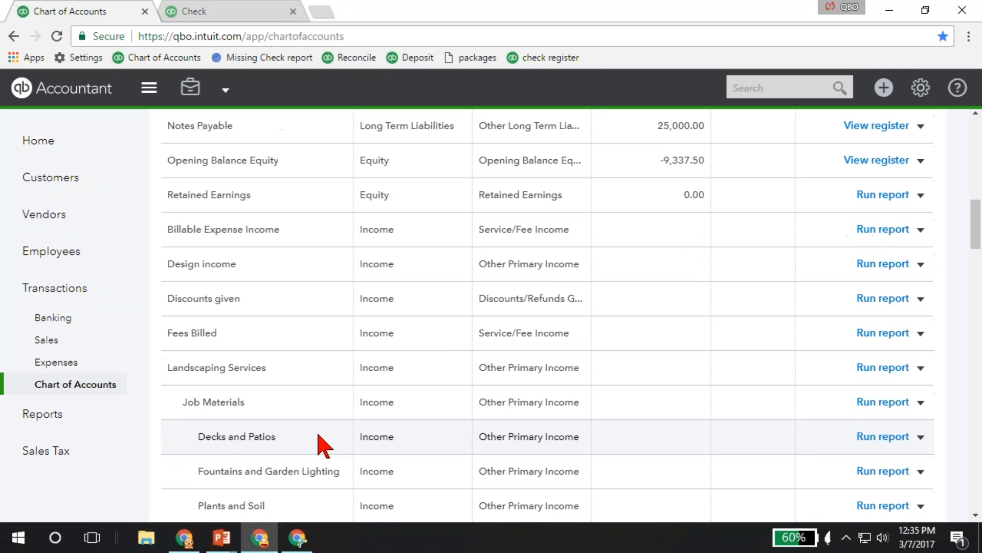
{"action": "scroll", "coordinate": [323, 445], "scroll_direction": "up", "scroll_amount": 1}
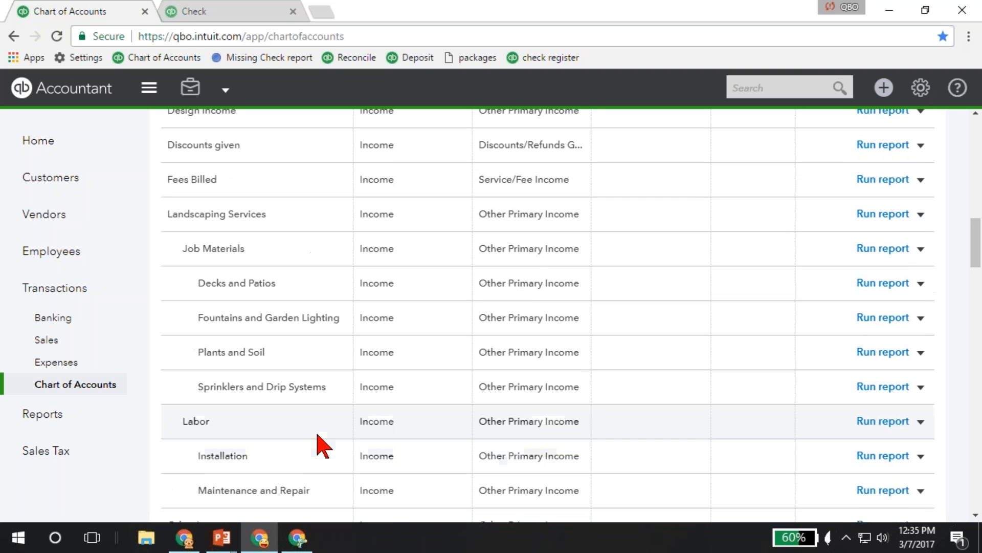
{"action": "left_click", "coordinate": [921, 284]}
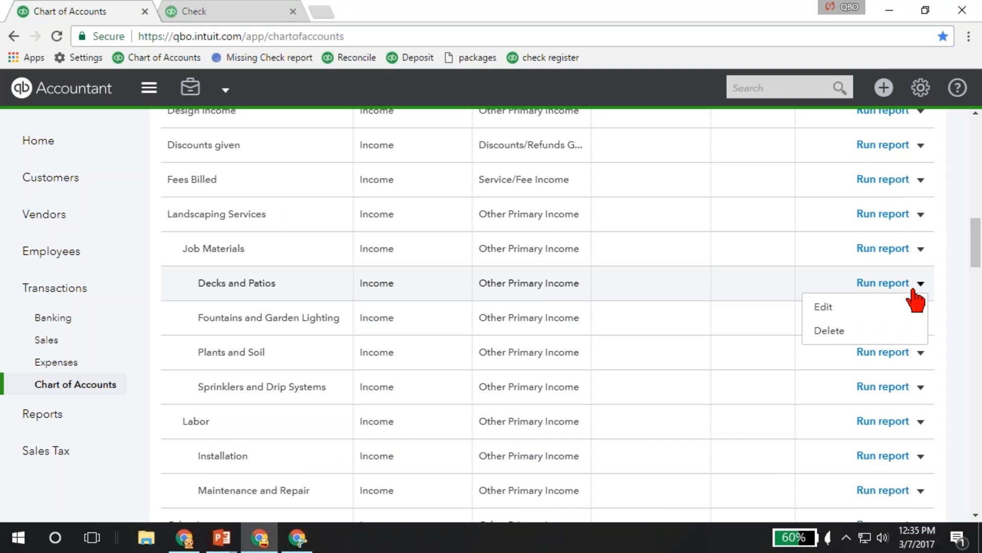
{"action": "left_click", "coordinate": [843, 308]}
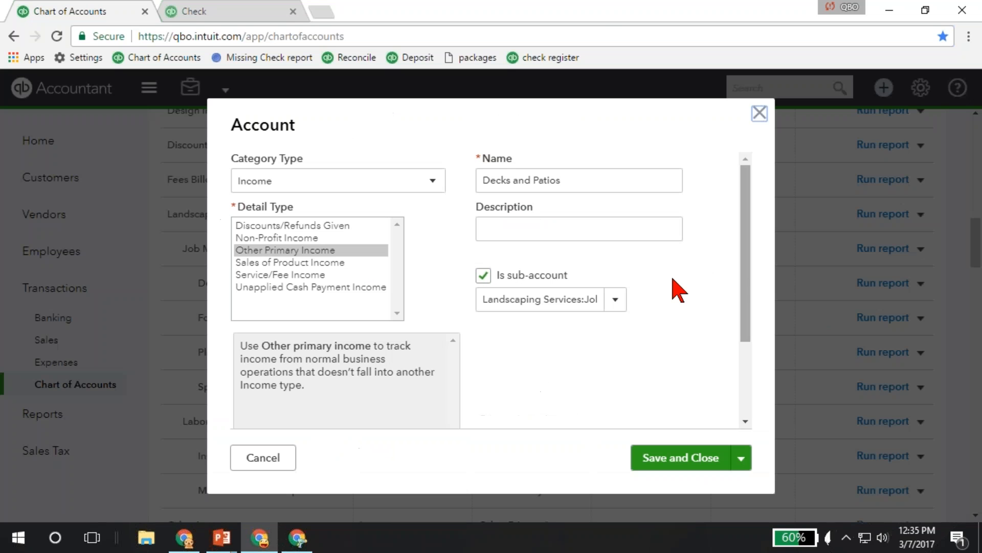
{"action": "left_click", "coordinate": [514, 180]}
{"action": "left_click", "coordinate": [578, 177], "text": "shift"}
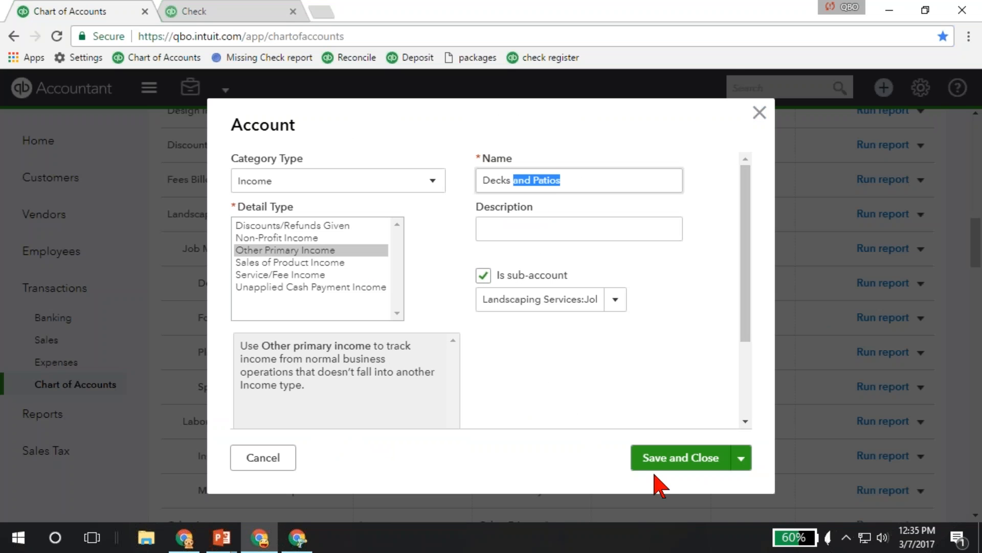
{"action": "left_click", "coordinate": [652, 463]}
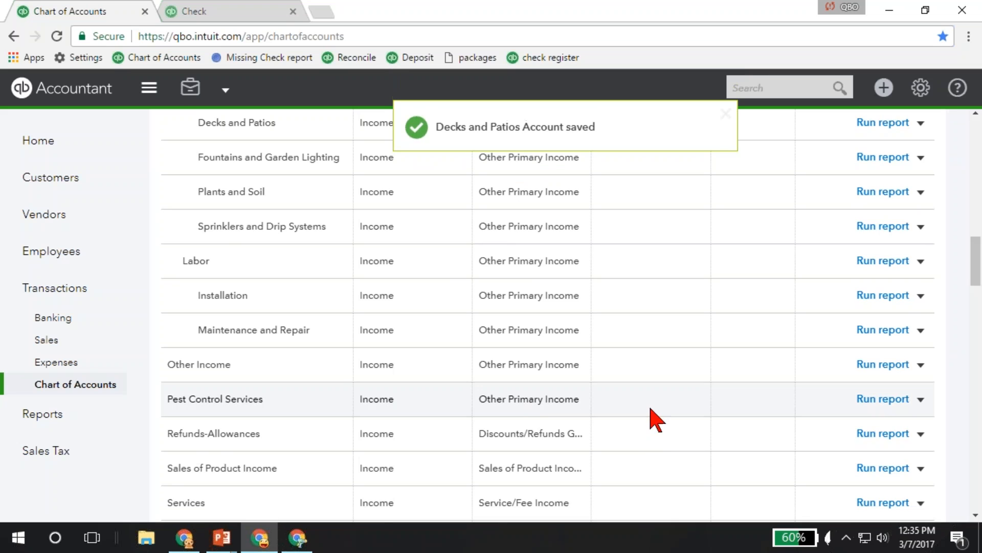
Rename the Fuel expense sub-account as Automobile and save it.
{"action": "scroll", "coordinate": [301, 377], "scroll_direction": "down", "scroll_amount": 3}
{"action": "scroll", "coordinate": [302, 381], "scroll_direction": "down", "scroll_amount": 5}
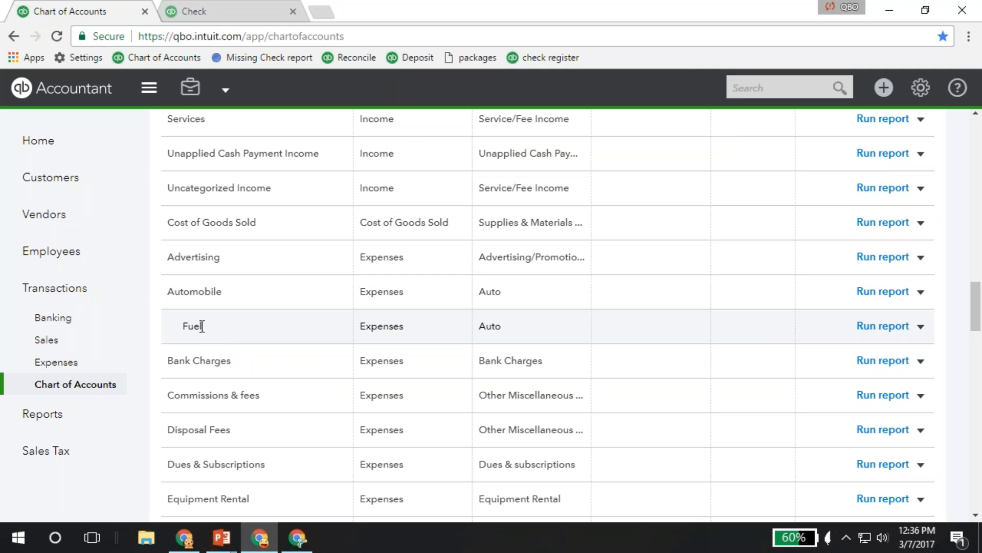
{"action": "left_click", "coordinate": [921, 326]}
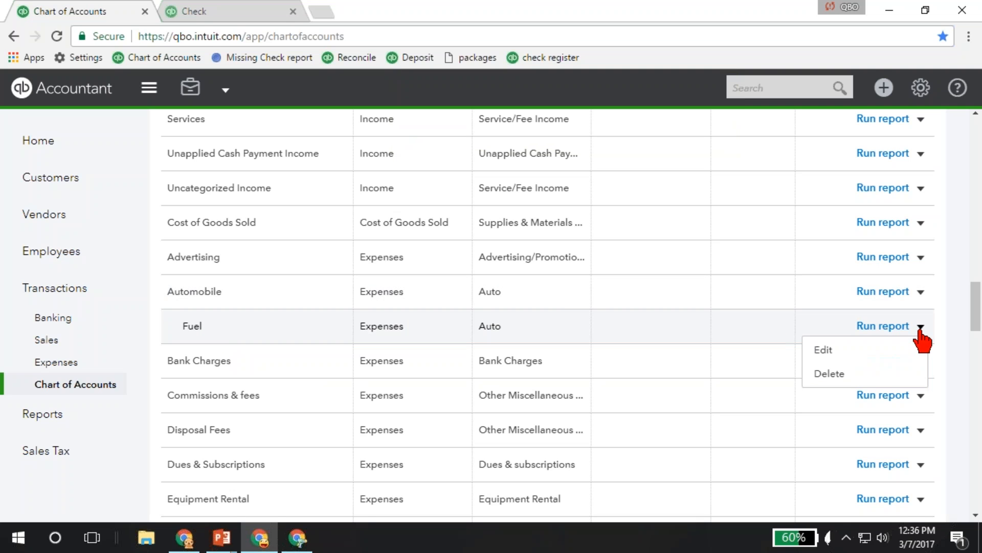
{"action": "left_click", "coordinate": [825, 350]}
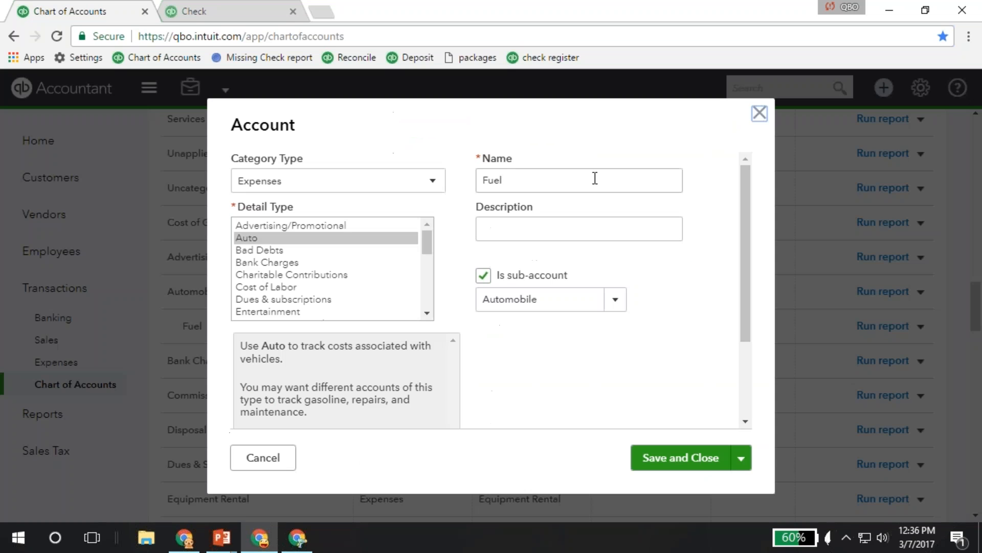
{"action": "double_click", "coordinate": [583, 179]}
{"action": "type", "text": "Automo"}
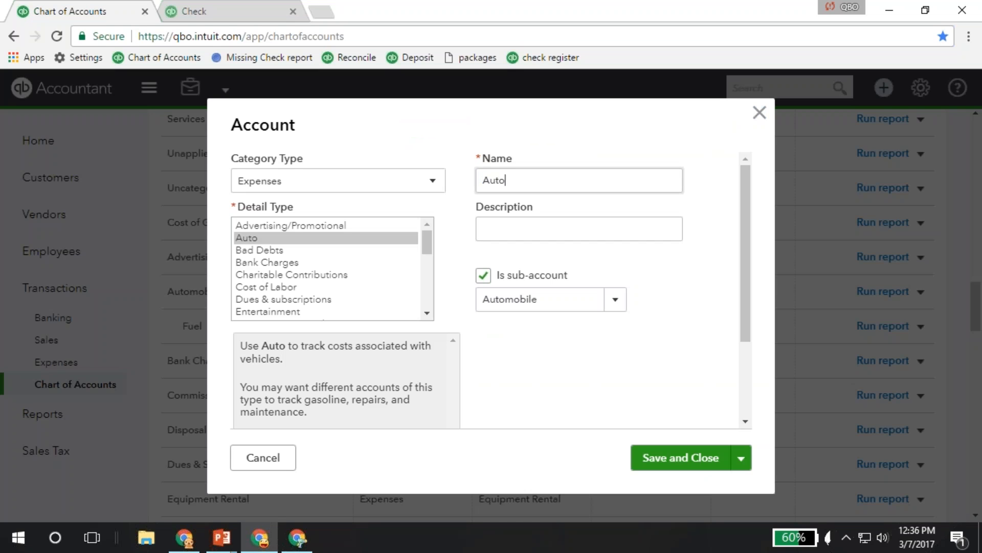
{"action": "key", "text": "BackSpace"}
{"action": "type", "text": "obile"}
{"action": "left_click", "coordinate": [671, 464]}
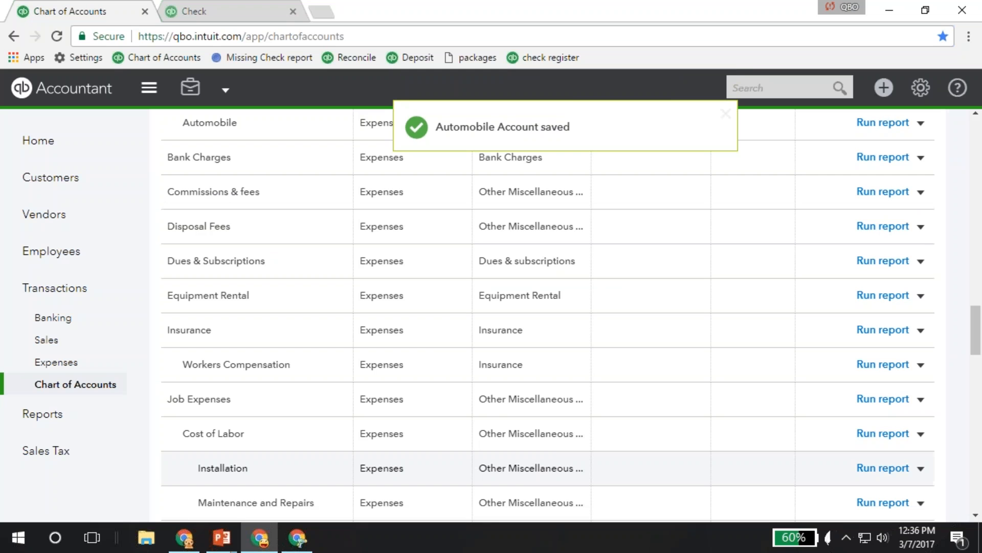
Look over the remaining expense accounts and their sub-accounts in the chart of accounts.
{"action": "scroll", "coordinate": [322, 329], "scroll_direction": "down", "scroll_amount": 3}
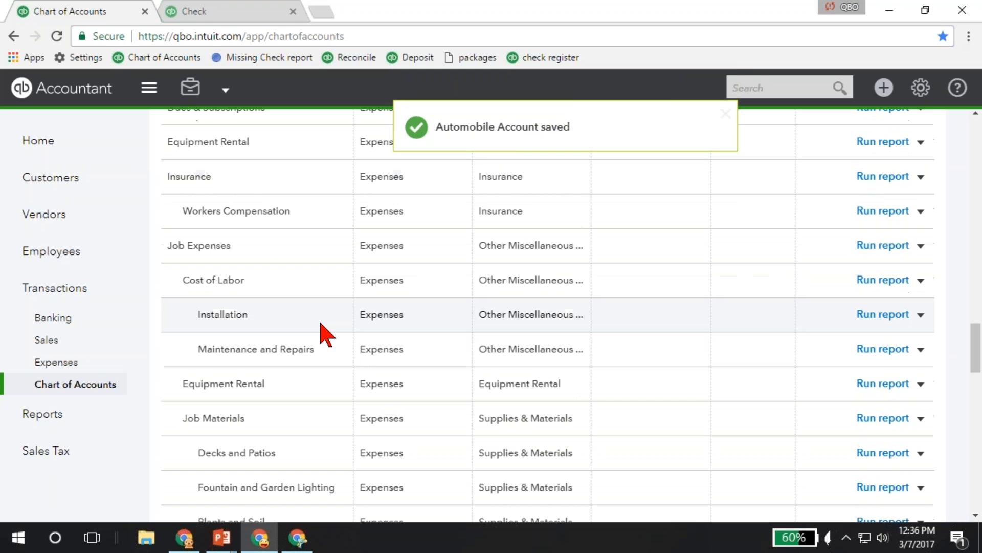
{"action": "scroll", "coordinate": [323, 350], "scroll_direction": "down", "scroll_amount": 6}
{"action": "scroll", "coordinate": [322, 350], "scroll_direction": "up", "scroll_amount": 1}
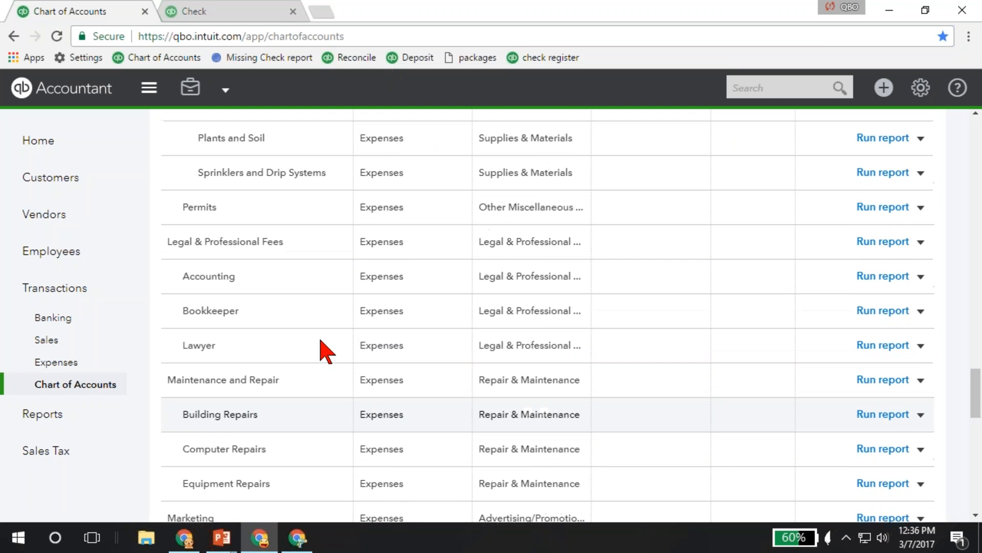
{"action": "scroll", "coordinate": [322, 350], "scroll_direction": "up", "scroll_amount": 5}
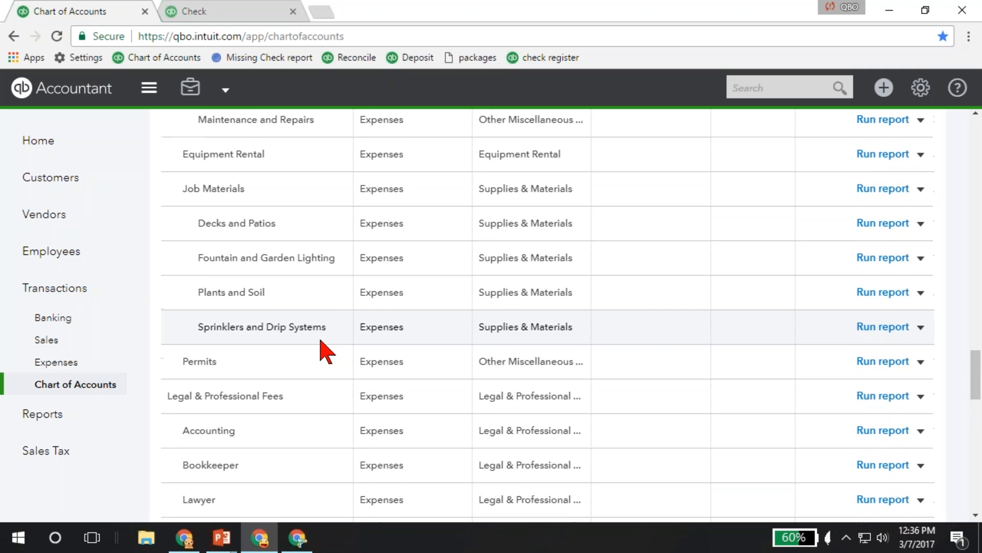
Include inactive accounts in the chart of accounts list and filter the accounts by "auto".
{"action": "scroll", "coordinate": [323, 350], "scroll_direction": "down", "scroll_amount": 5}
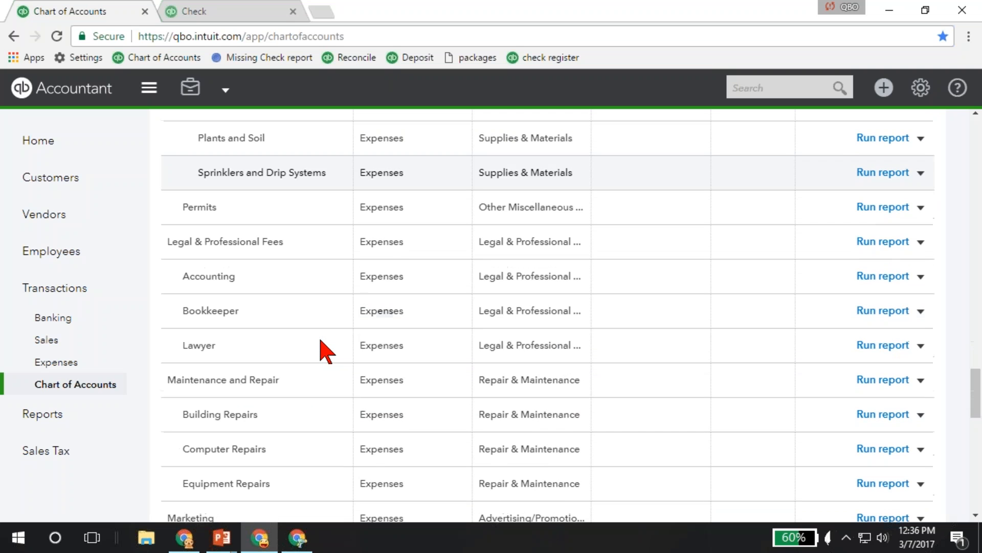
{"action": "scroll", "coordinate": [322, 350], "scroll_direction": "down", "scroll_amount": 5}
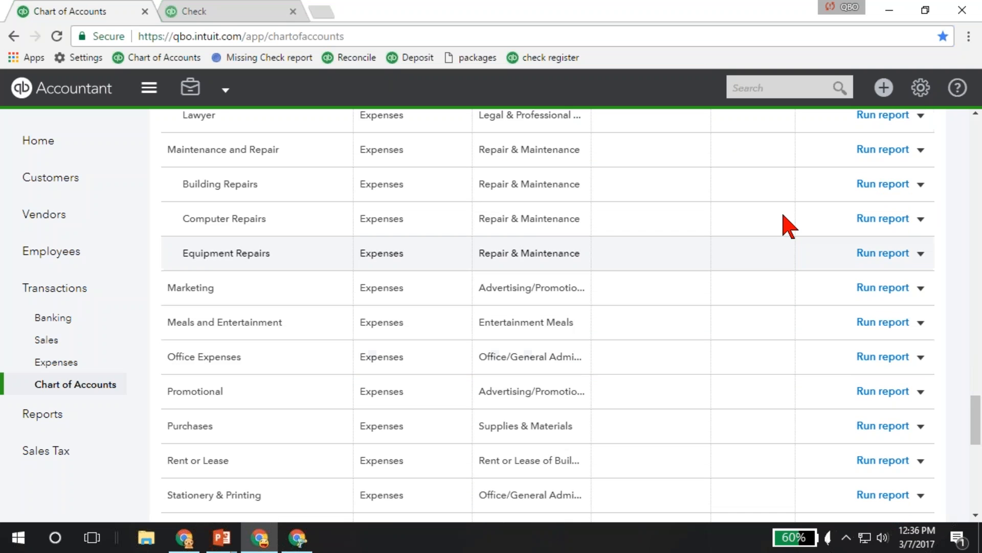
{"action": "left_click_drag", "start_coordinate": [976, 405], "coordinate": [978, 231]}
{"action": "scroll", "coordinate": [978, 230], "scroll_direction": "up", "scroll_amount": 15}
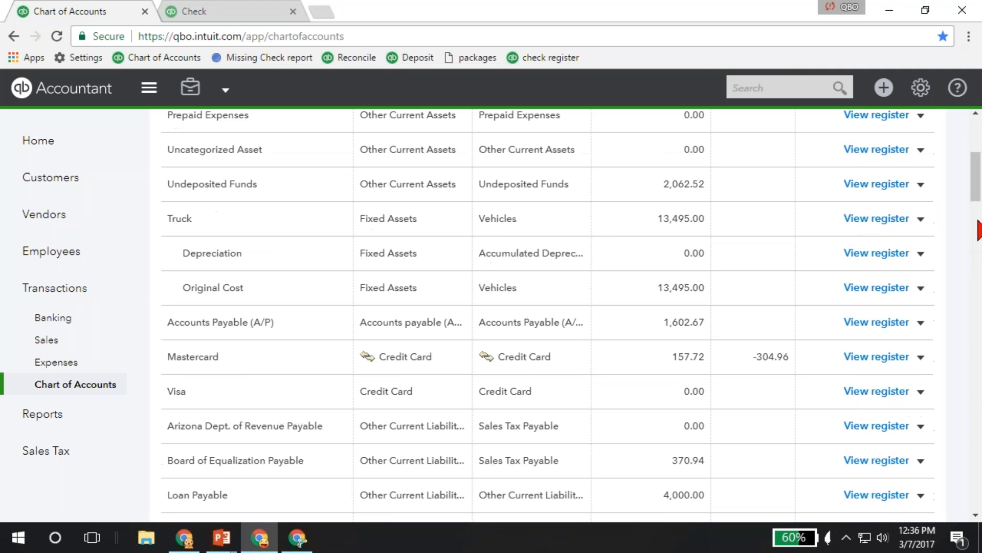
{"action": "left_click", "coordinate": [918, 207]}
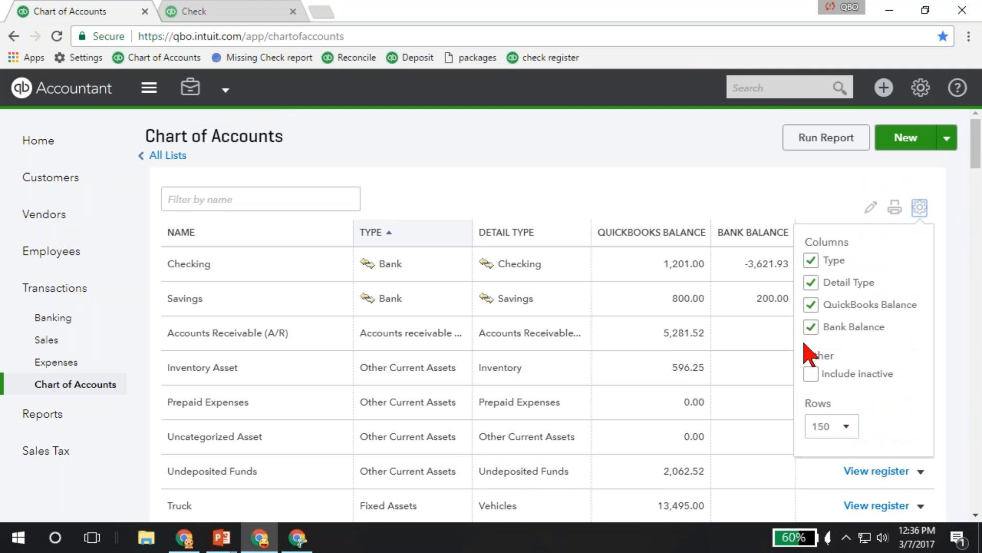
{"action": "left_click", "coordinate": [811, 374]}
{"action": "left_click", "coordinate": [266, 197]}
{"action": "type", "text": "auto"}
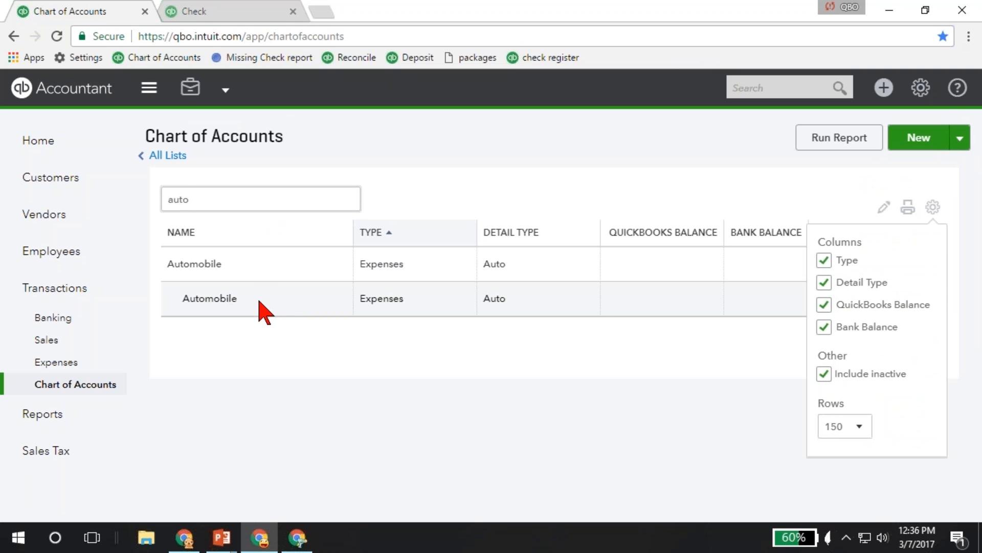
{"action": "left_click", "coordinate": [932, 207]}
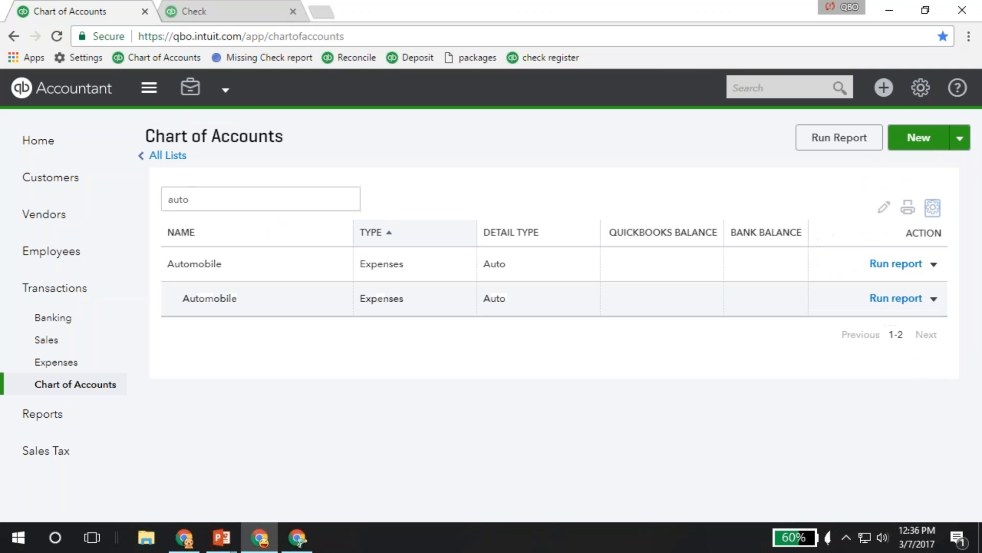
Clear the sub-account setting of the Automobile sub-account, save it and merge it with the existing Automobile account.
{"action": "left_click", "coordinate": [933, 300]}
{"action": "left_click", "coordinate": [827, 323]}
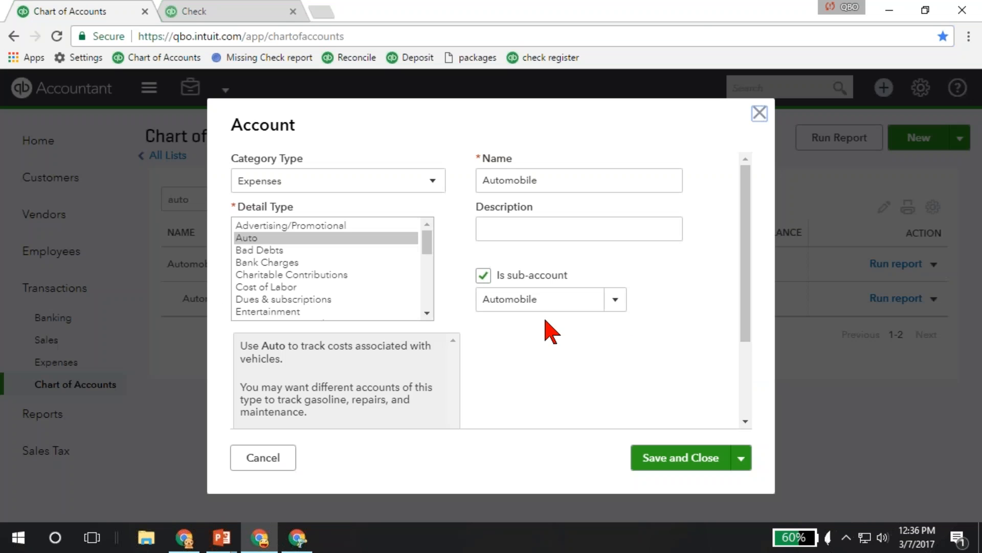
{"action": "left_click", "coordinate": [484, 280]}
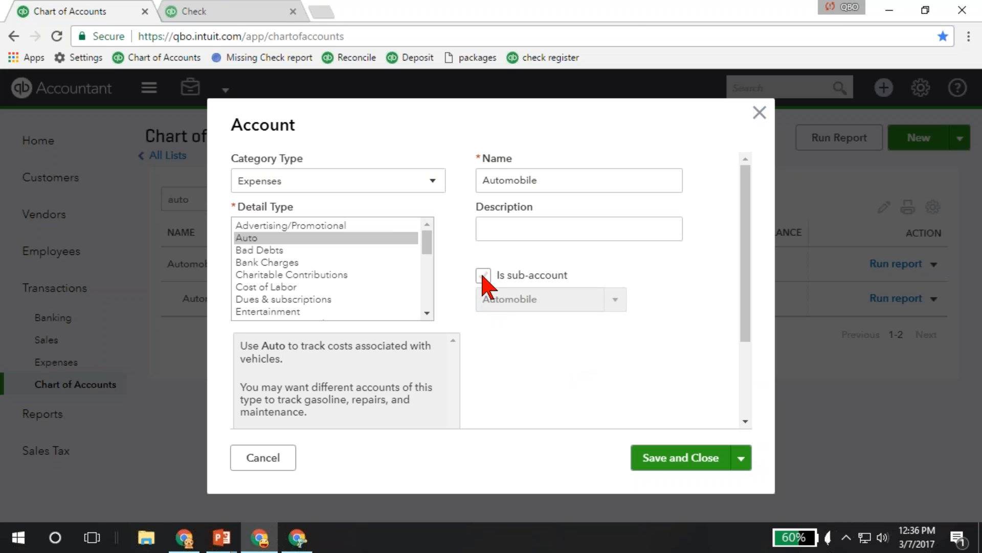
{"action": "left_click", "coordinate": [654, 463]}
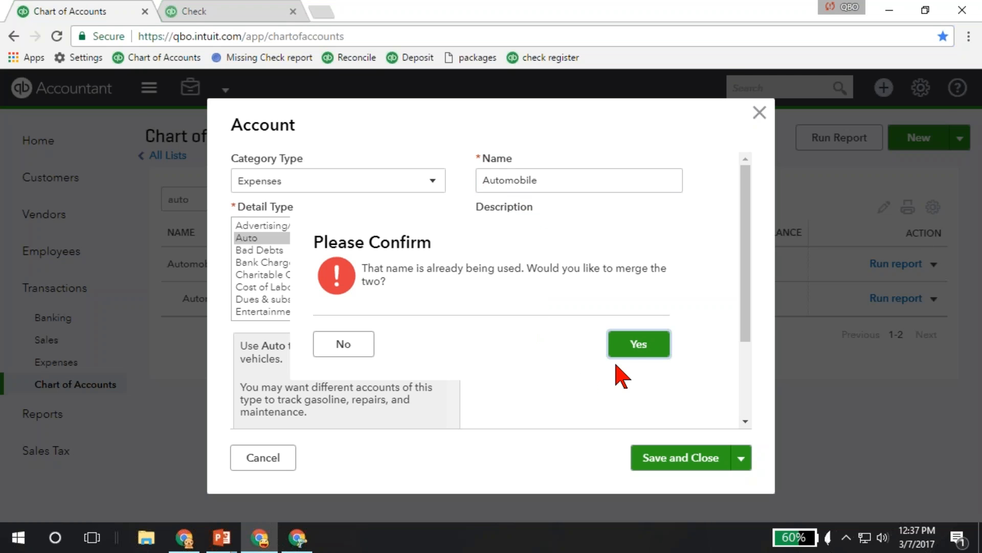
{"action": "left_click", "coordinate": [631, 348]}
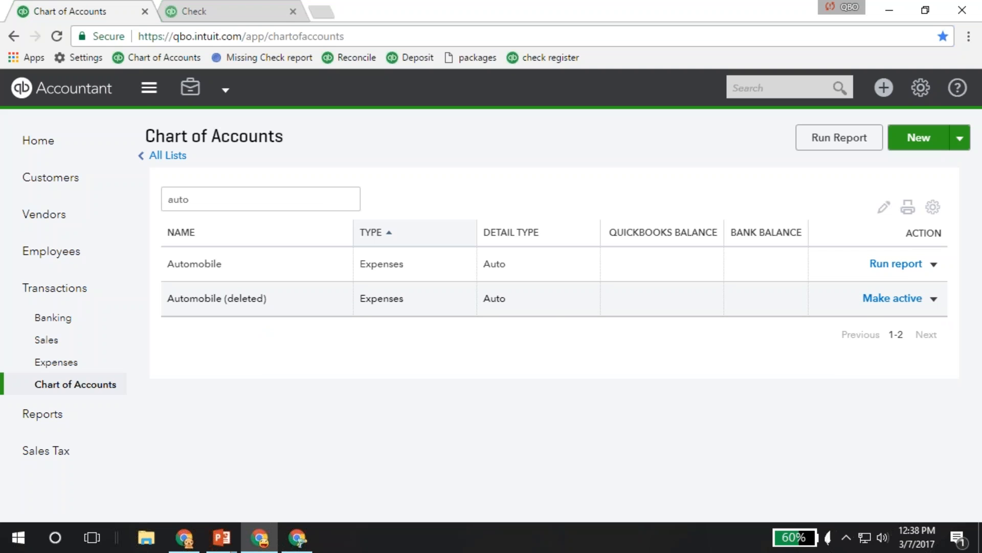
Make the deleted Automobile account active again and highlight the suffix at the end of its name.
{"action": "left_click", "coordinate": [885, 302]}
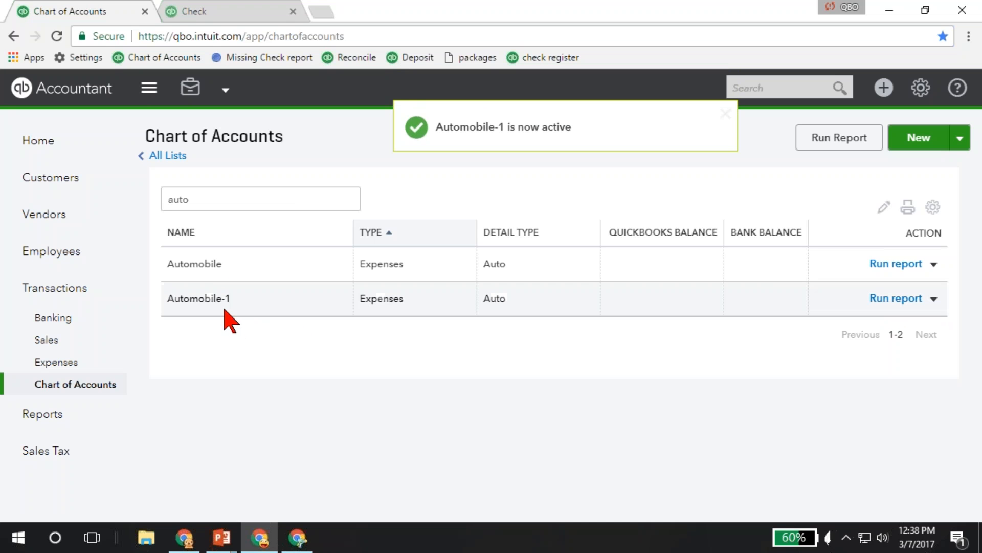
{"action": "left_click_drag", "start_coordinate": [231, 298], "coordinate": [221, 299]}
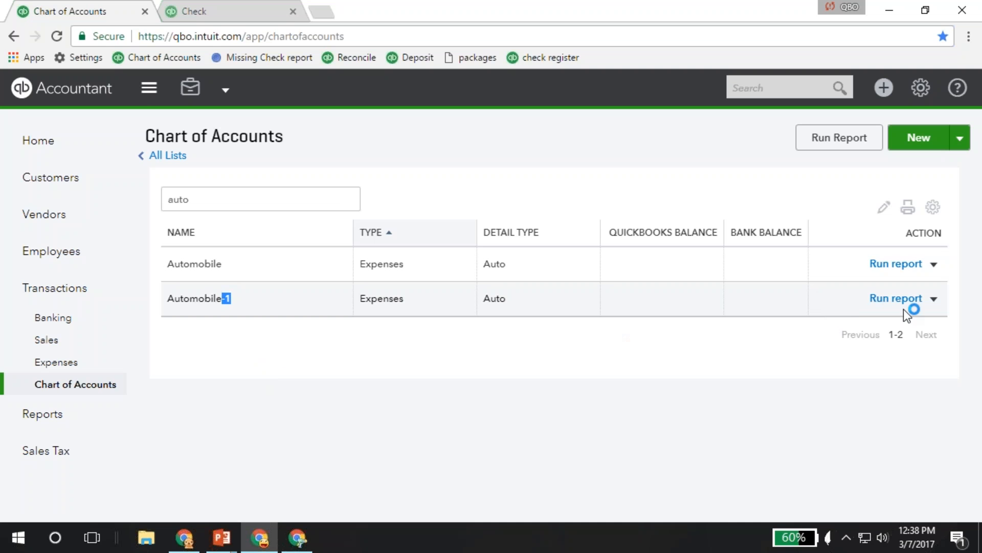
Delete the Automobile-1 account from the chart of accounts and confirm the deletion.
{"action": "left_click", "coordinate": [933, 299]}
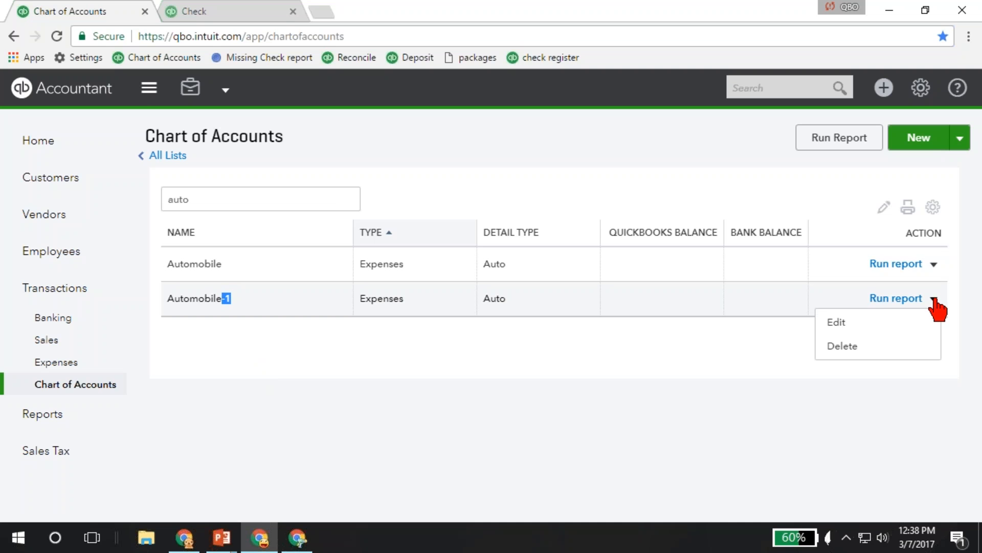
{"action": "left_click", "coordinate": [842, 347]}
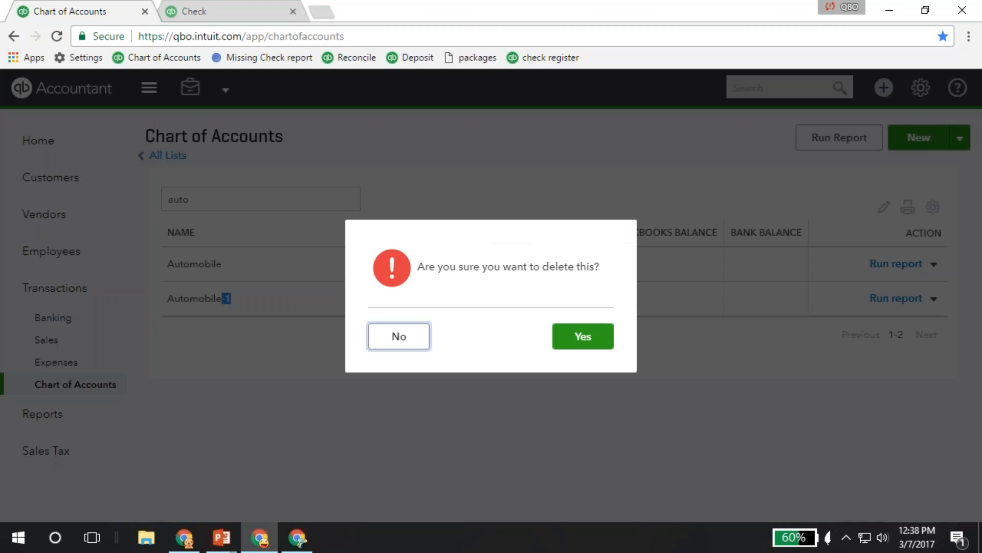
{"action": "left_click", "coordinate": [583, 337]}
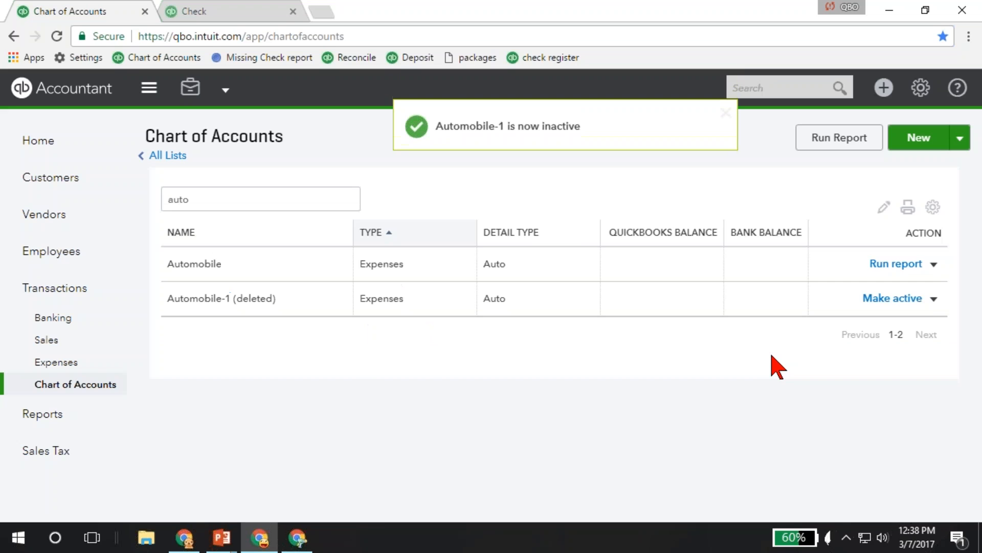
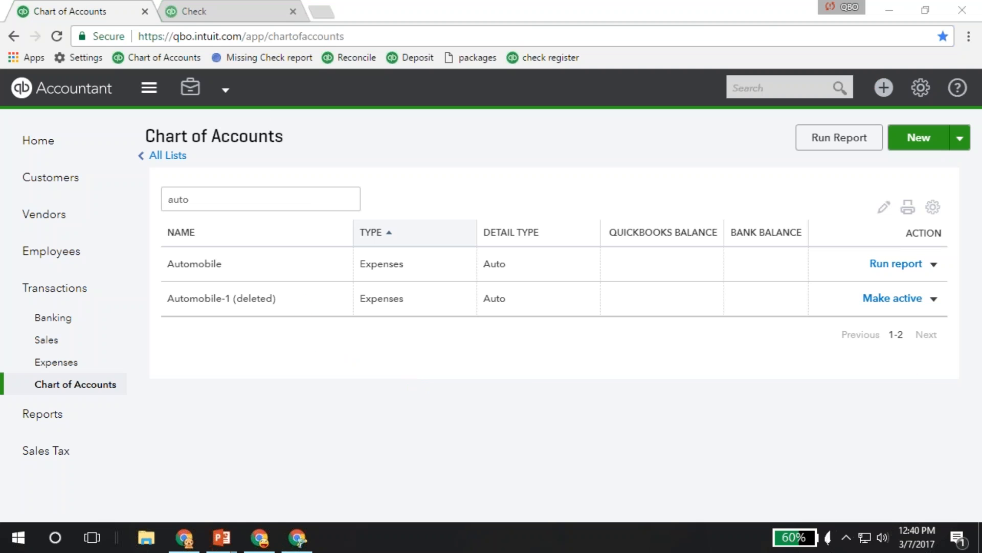
Open the overview of all lists, review the available lists and return to the chart of accounts.
{"action": "left_click", "coordinate": [921, 91]}
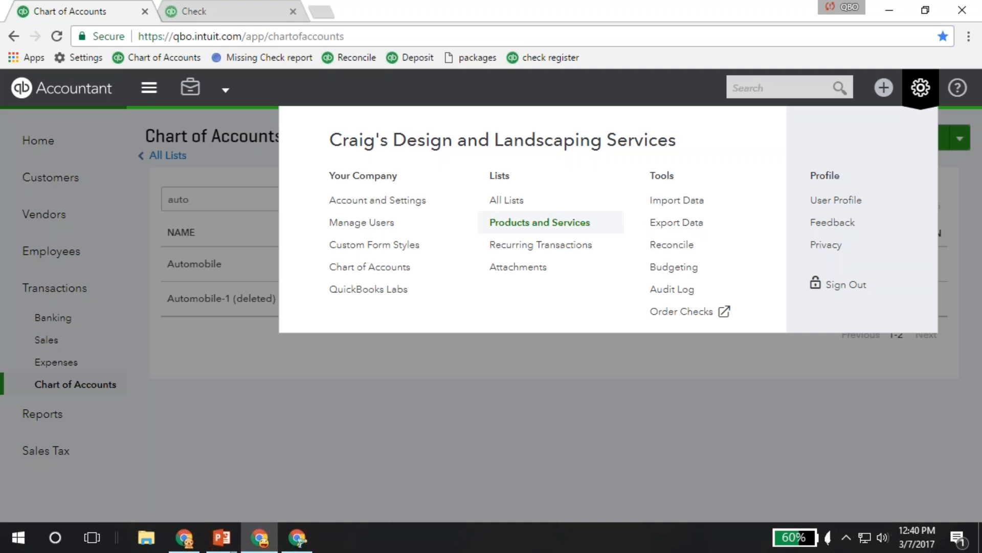
{"action": "left_click", "coordinate": [514, 207]}
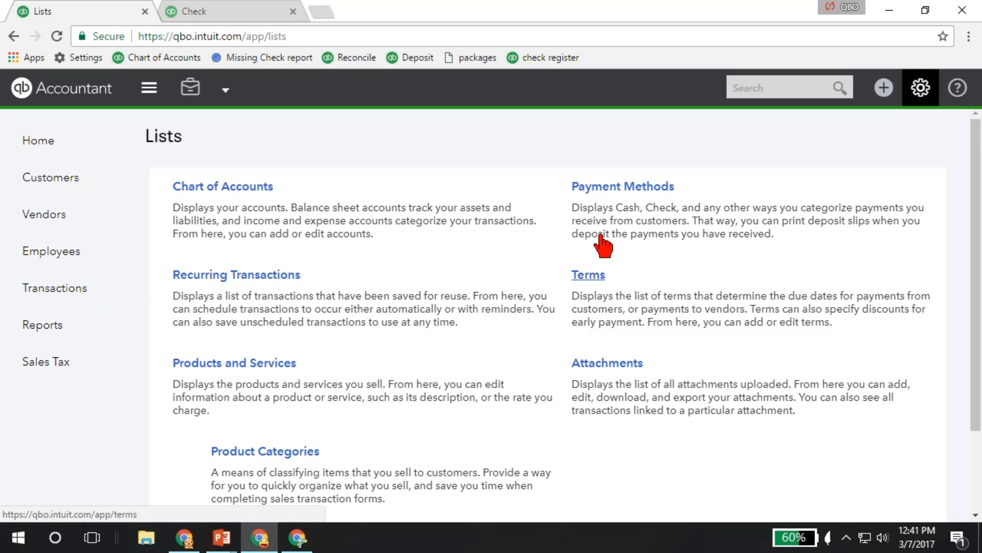
{"action": "scroll", "coordinate": [500, 252], "scroll_direction": "down", "scroll_amount": 2}
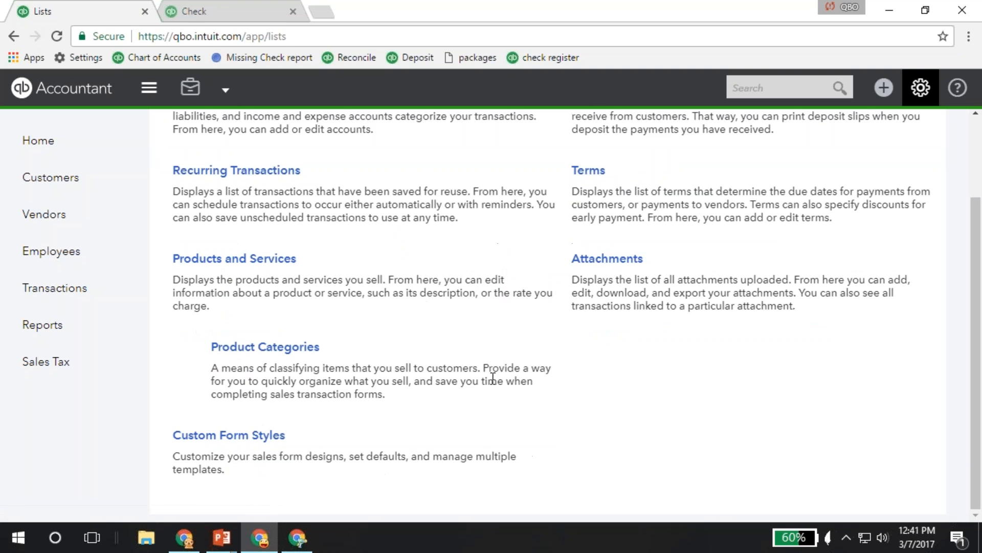
{"action": "scroll", "coordinate": [493, 378], "scroll_direction": "up", "scroll_amount": 2}
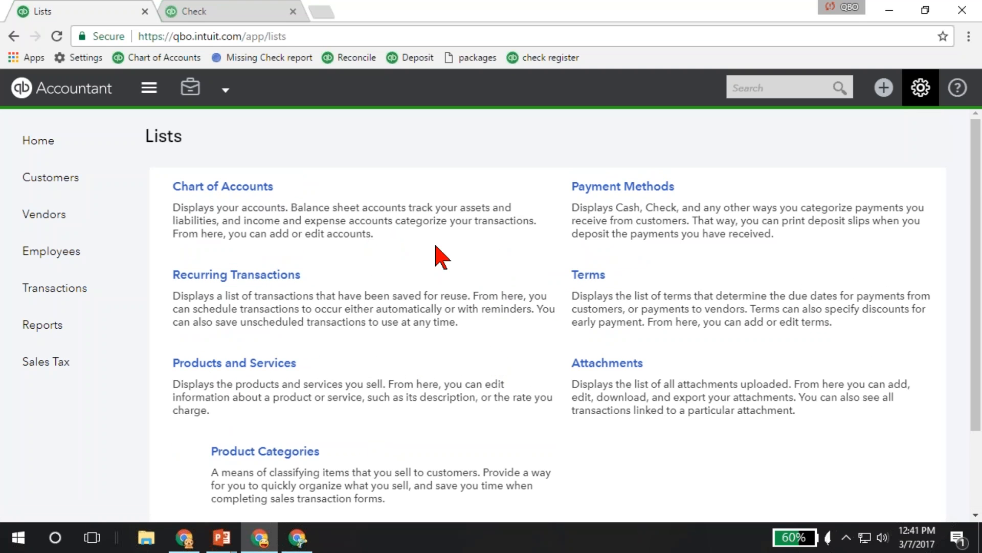
{"action": "key", "text": "alt+Left"}
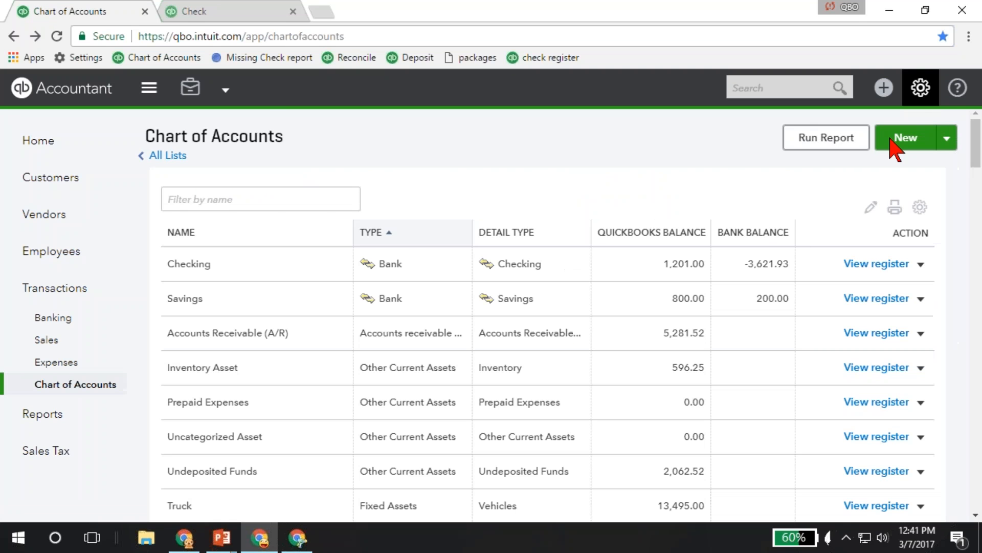
Open the Products and Services list, collapse the stock summary and dismiss the reorder-point tip.
{"action": "left_click", "coordinate": [920, 88]}
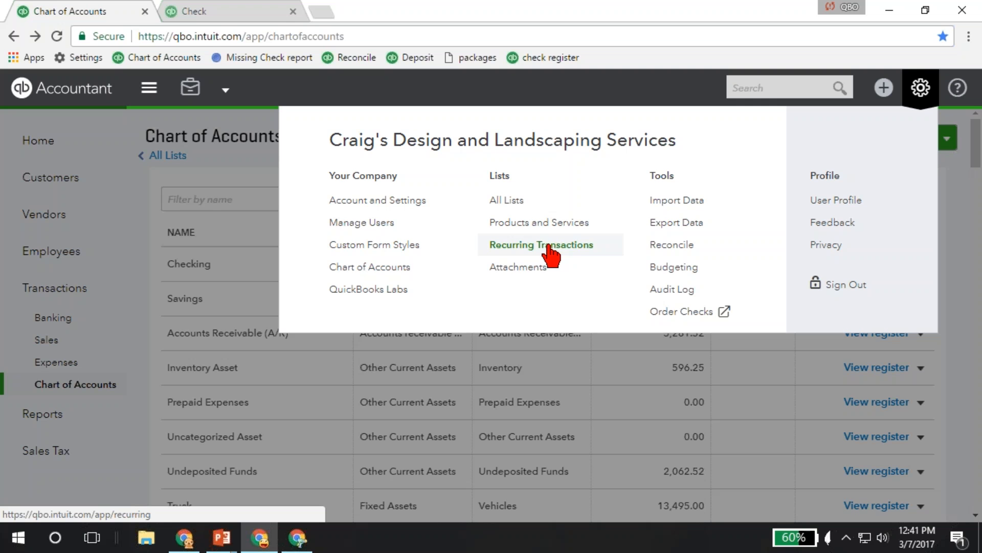
{"action": "left_click", "coordinate": [522, 225]}
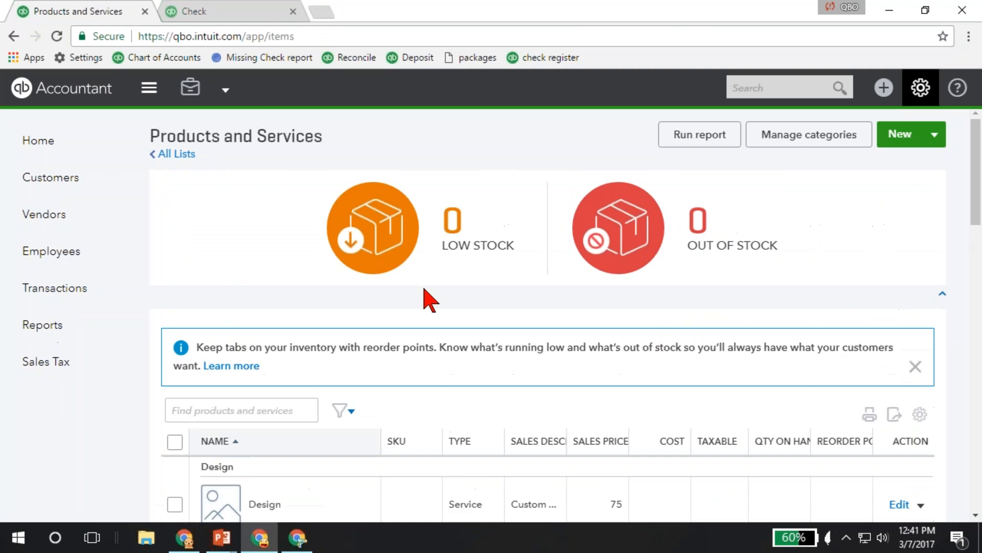
{"action": "left_click", "coordinate": [943, 293]}
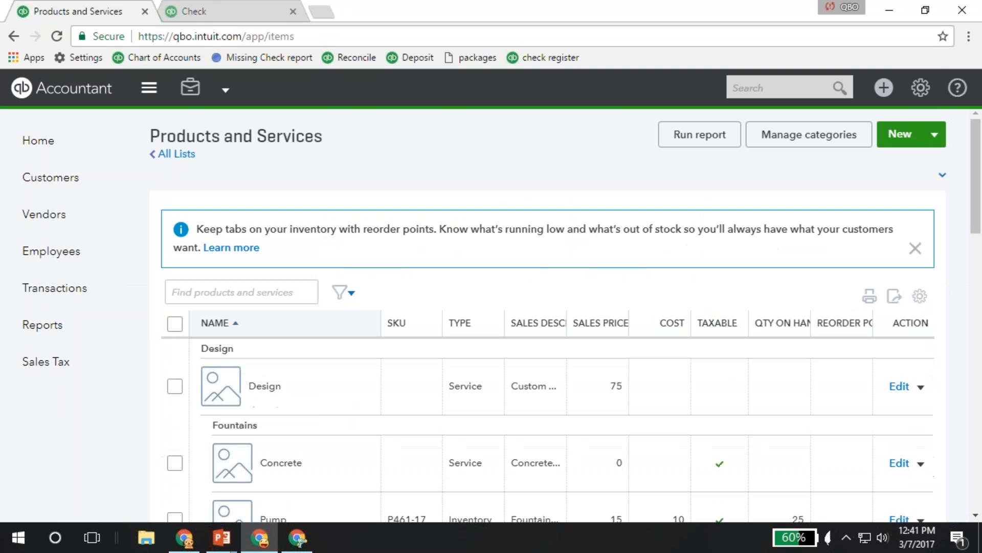
{"action": "left_click", "coordinate": [915, 248]}
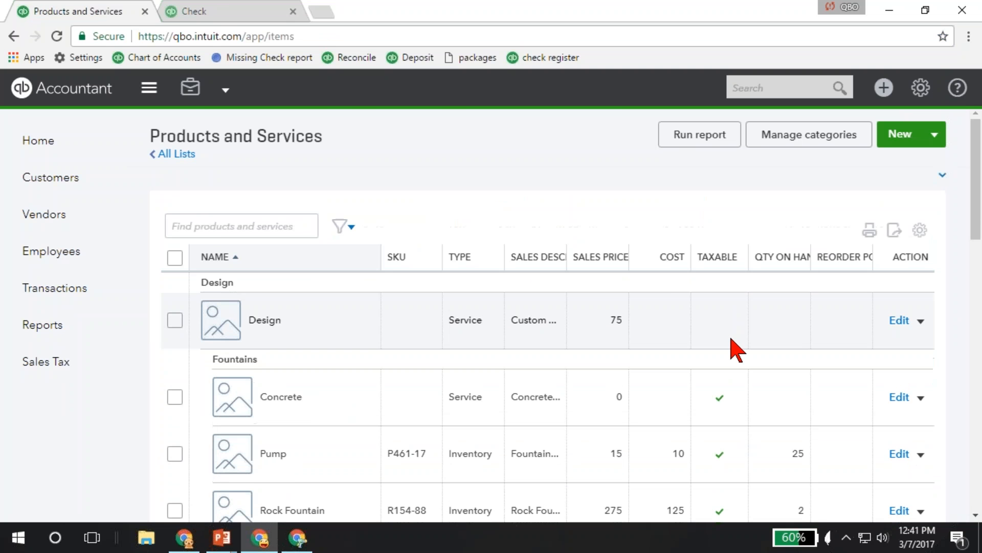
Review the products and services and how they are grouped by category, down to the Landscaping items.
{"action": "scroll", "coordinate": [732, 344], "scroll_direction": "down", "scroll_amount": 3}
{"action": "scroll", "coordinate": [732, 351], "scroll_direction": "down", "scroll_amount": 7}
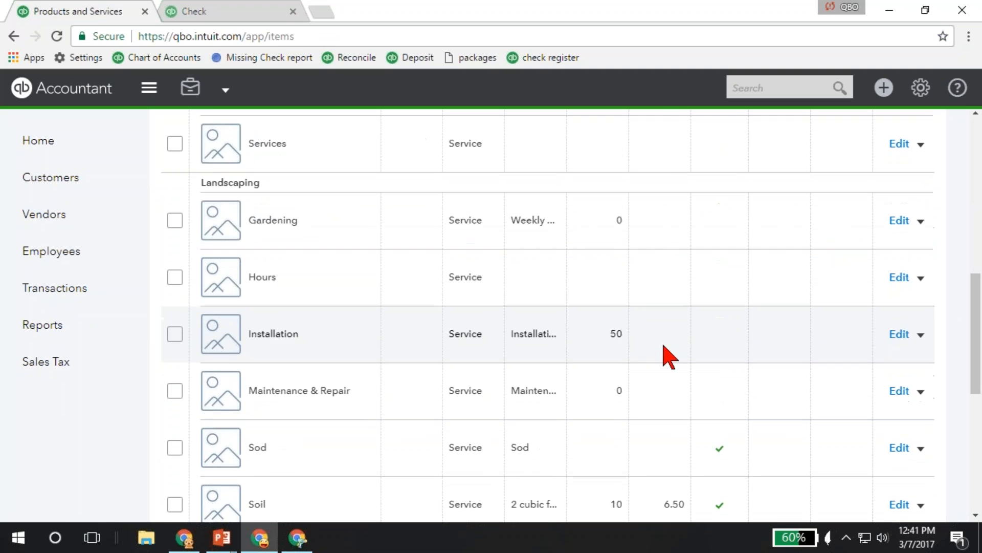
{"action": "scroll", "coordinate": [383, 397], "scroll_direction": "up", "scroll_amount": 8}
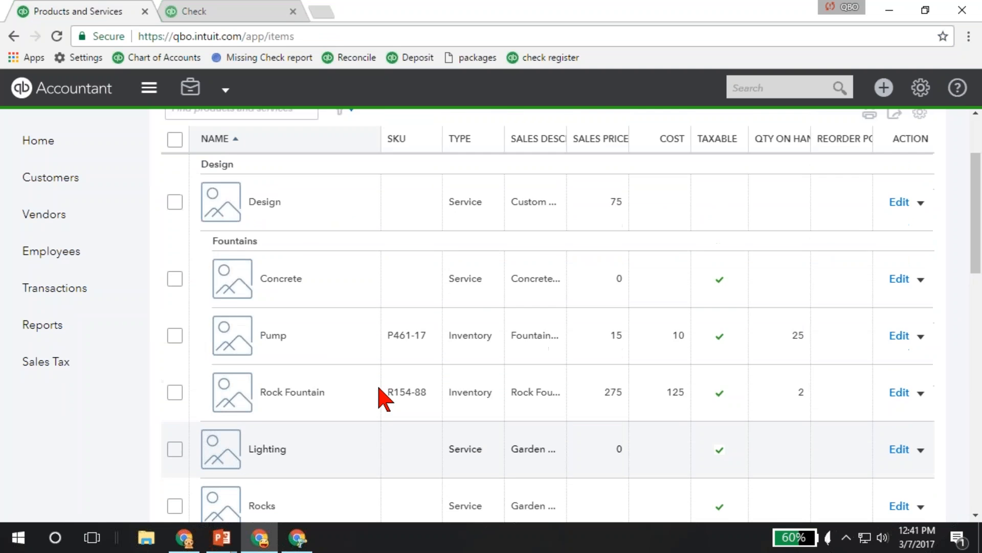
{"action": "scroll", "coordinate": [384, 396], "scroll_direction": "down", "scroll_amount": 1}
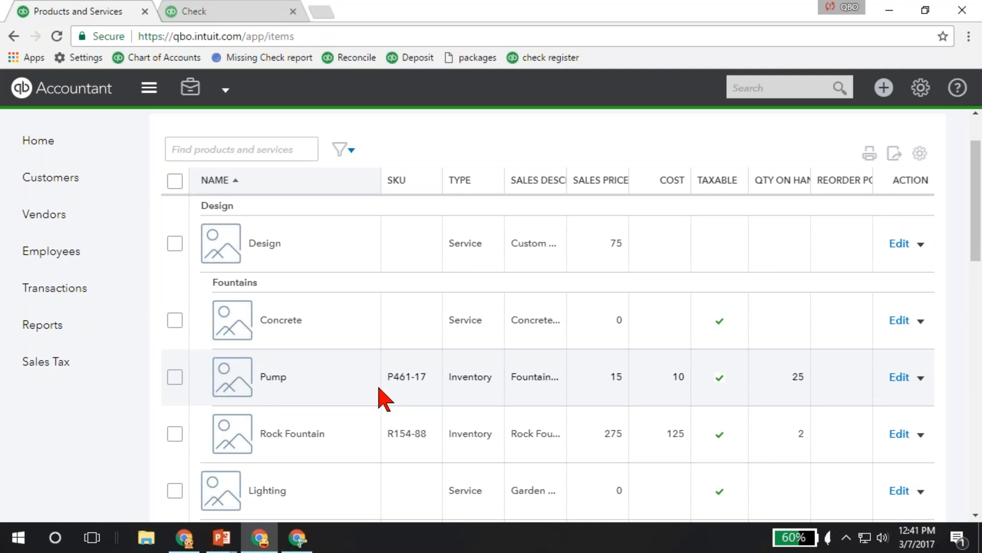
{"action": "scroll", "coordinate": [383, 397], "scroll_direction": "down", "scroll_amount": 3}
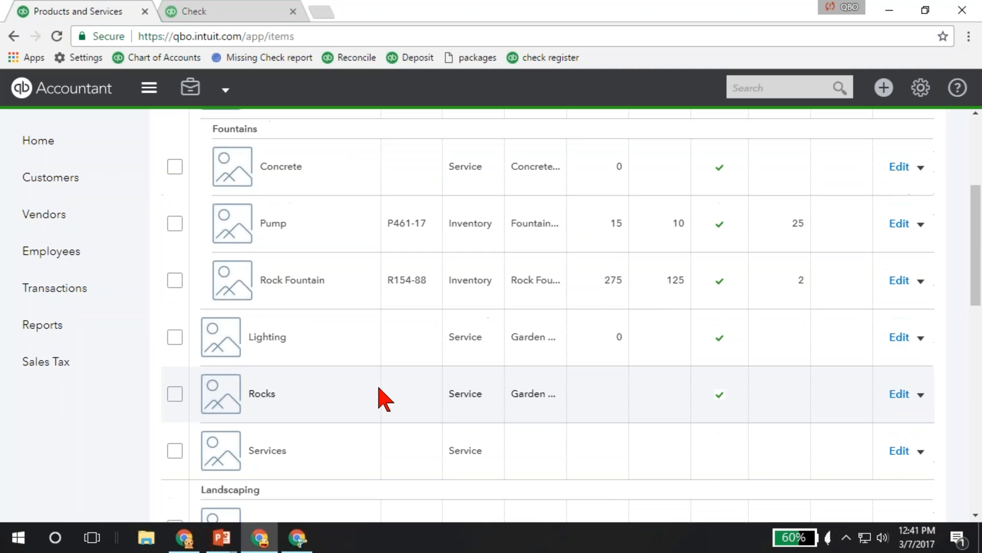
{"action": "scroll", "coordinate": [379, 396], "scroll_direction": "down", "scroll_amount": 3}
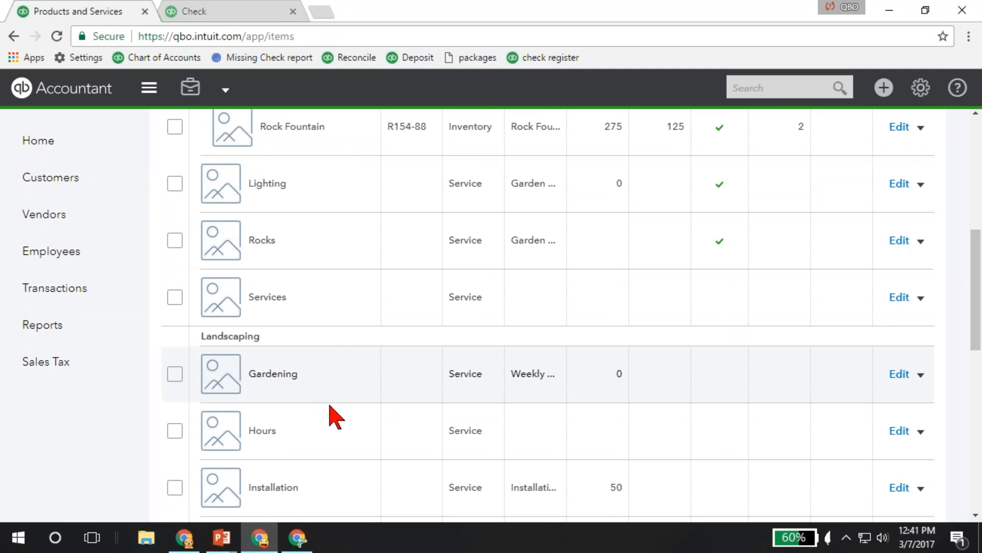
{"action": "scroll", "coordinate": [330, 412], "scroll_direction": "down", "scroll_amount": 2}
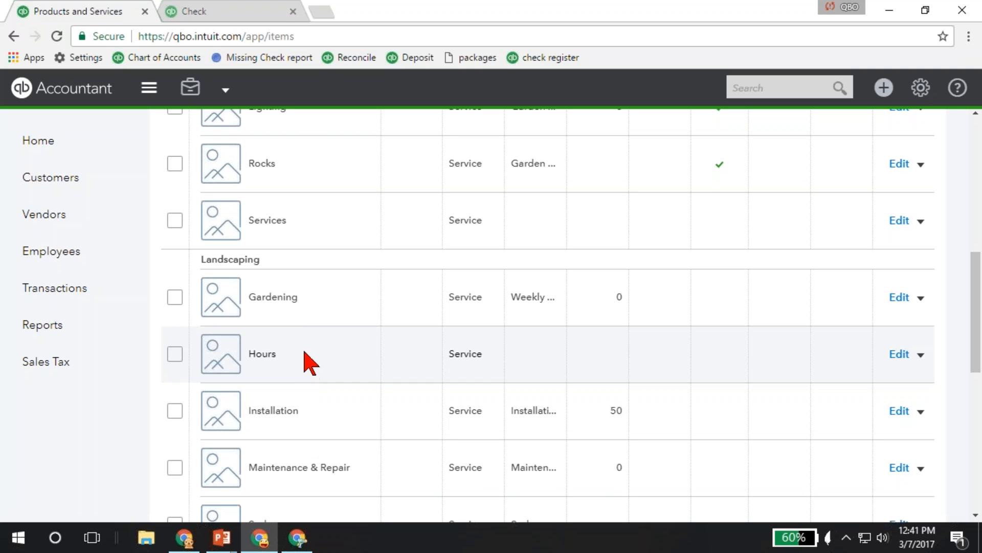
Edit the Gardening service in the Landscaping category and set its sales price/rate to 100.
{"action": "left_click", "coordinate": [902, 299]}
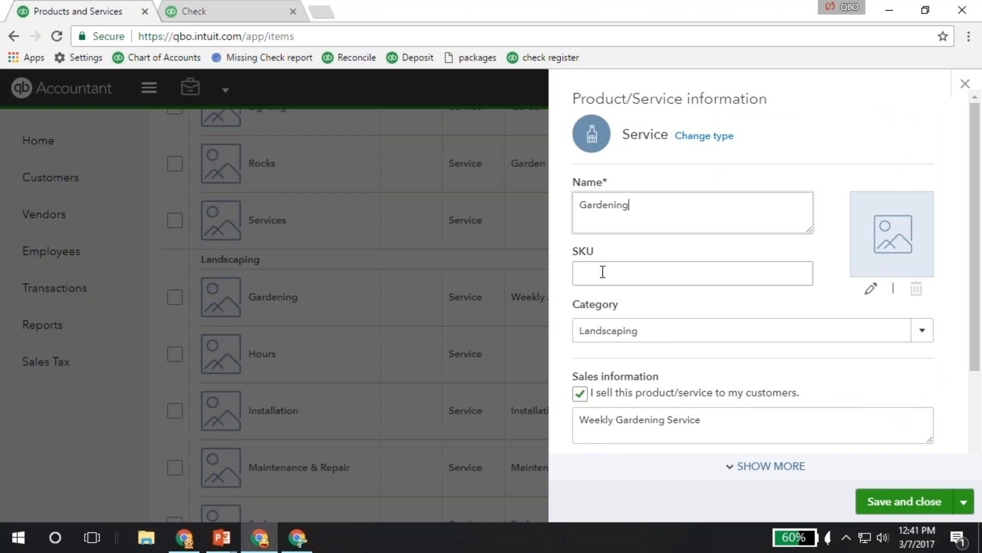
{"action": "scroll", "coordinate": [601, 271], "scroll_direction": "down", "scroll_amount": 3}
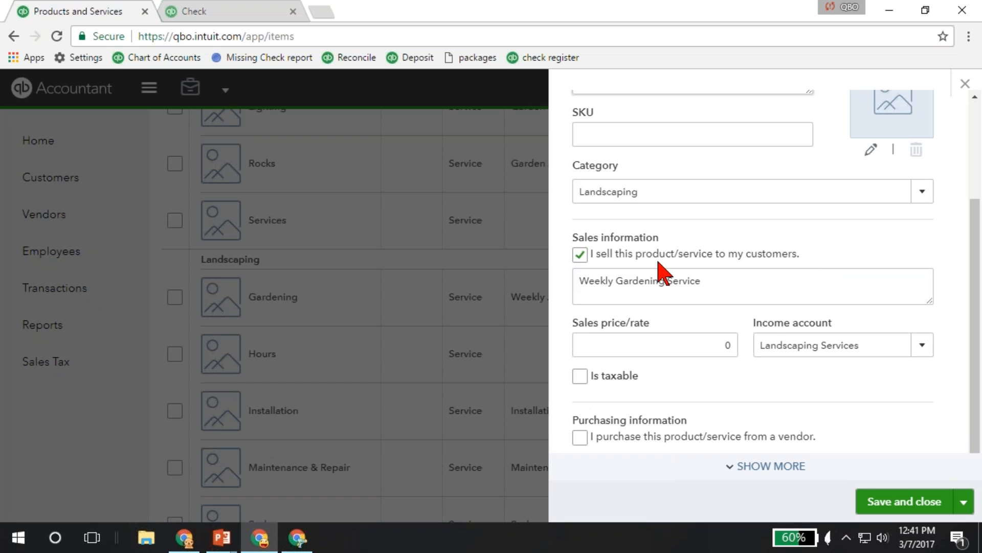
{"action": "left_click", "coordinate": [726, 345]}
{"action": "type", "text": "50"}
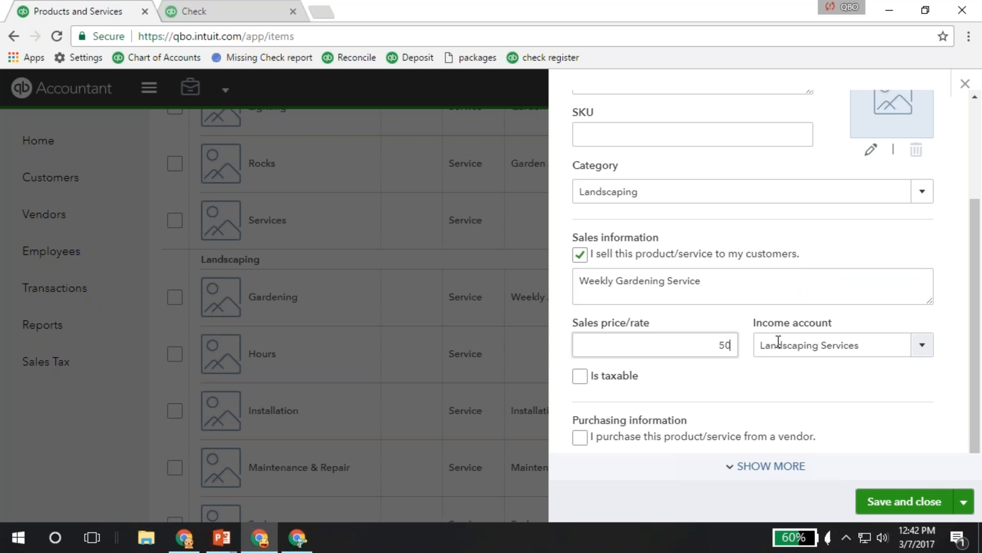
{"action": "double_click", "coordinate": [721, 344]}
{"action": "type", "text": "100"}
{"action": "key", "text": "Tab"}
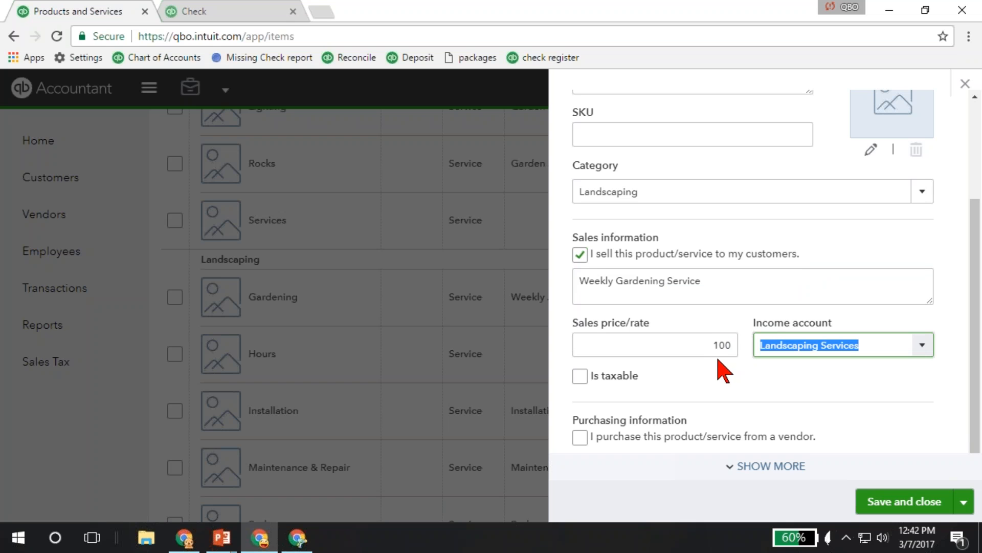
Mark the Gardening service as purchased from a vendor and set its cost to 50.
{"action": "left_click", "coordinate": [577, 442]}
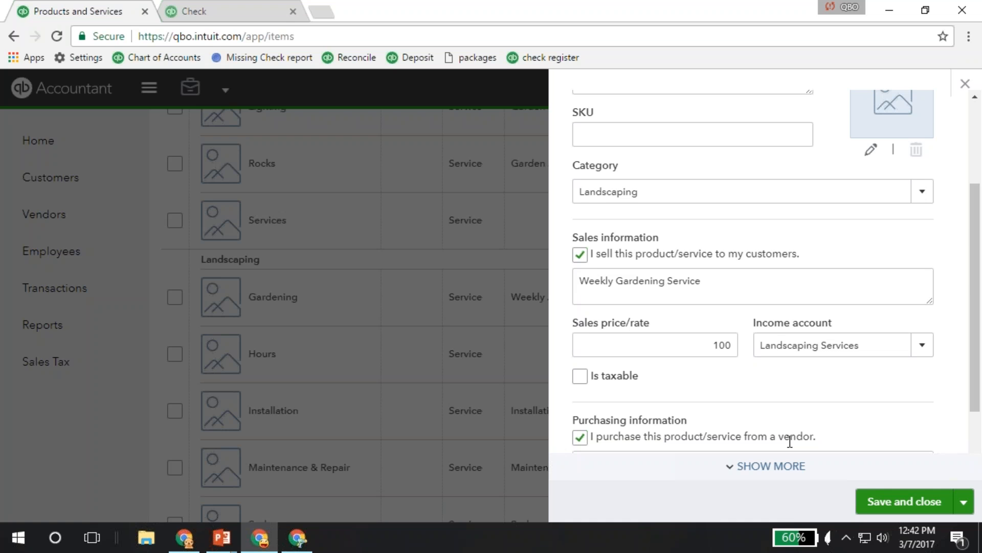
{"action": "scroll", "coordinate": [789, 441], "scroll_direction": "down", "scroll_amount": 2}
{"action": "scroll", "coordinate": [653, 198], "scroll_direction": "up", "scroll_amount": 3}
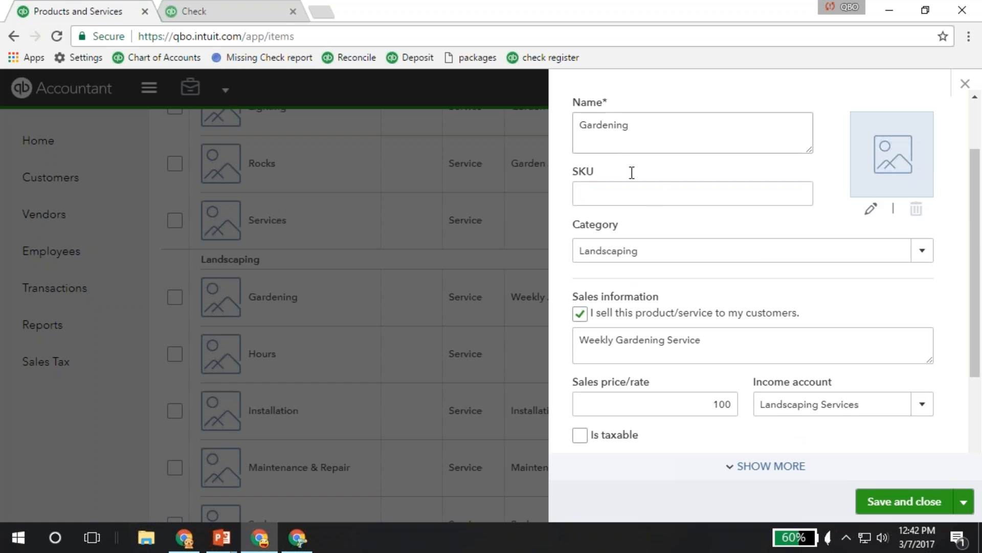
{"action": "scroll", "coordinate": [660, 245], "scroll_direction": "down", "scroll_amount": 3}
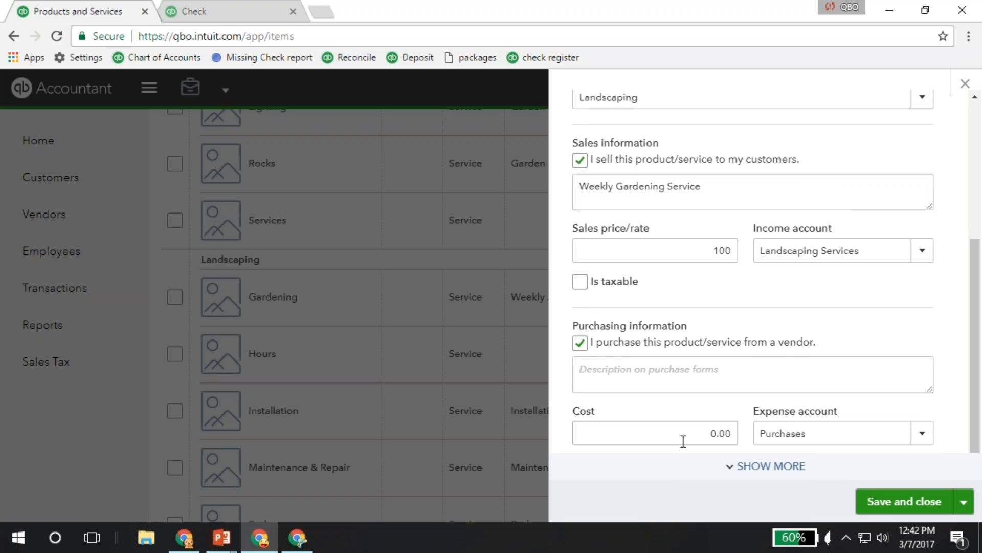
{"action": "left_click", "coordinate": [726, 433]}
{"action": "type", "text": "50"}
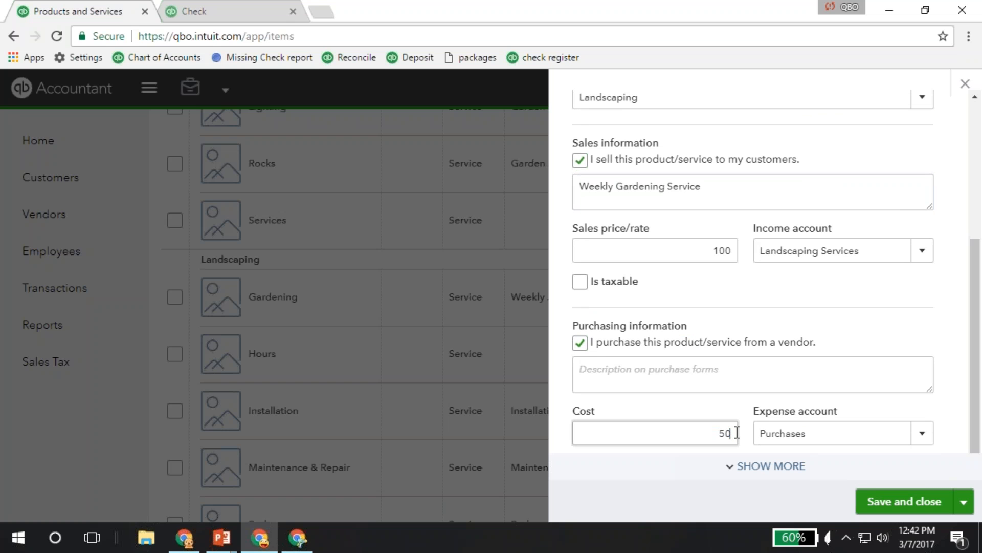
Set the Gardening service's expense account to Job Expenses:Cost of Labor, then save and close the service.
{"action": "left_click", "coordinate": [767, 438]}
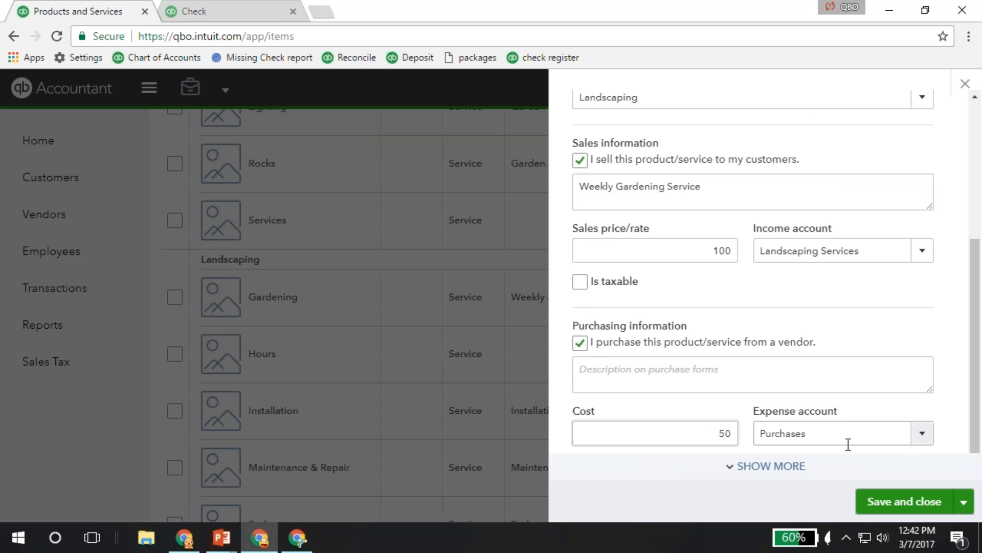
{"action": "key", "text": "ctrl+a"}
{"action": "type", "text": "j"}
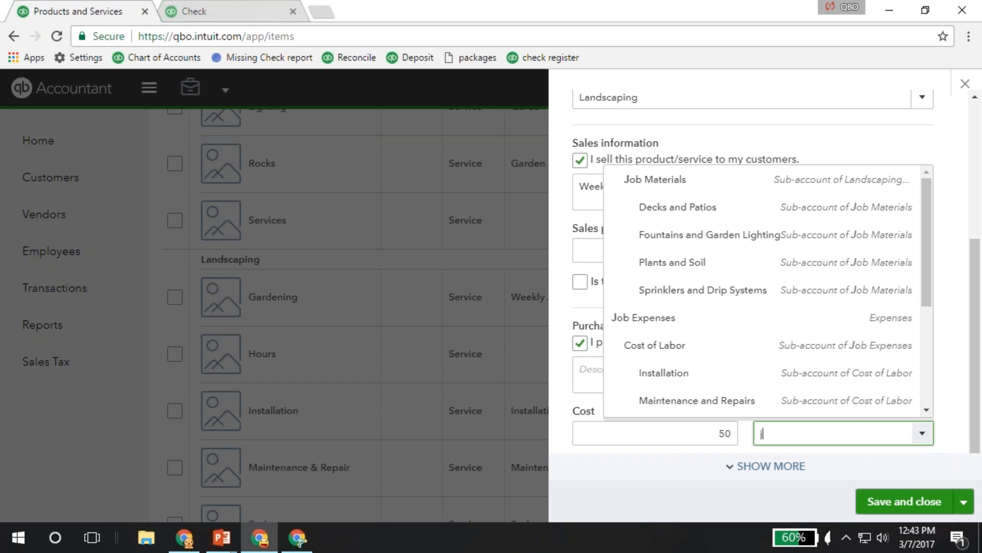
{"action": "left_click", "coordinate": [660, 346]}
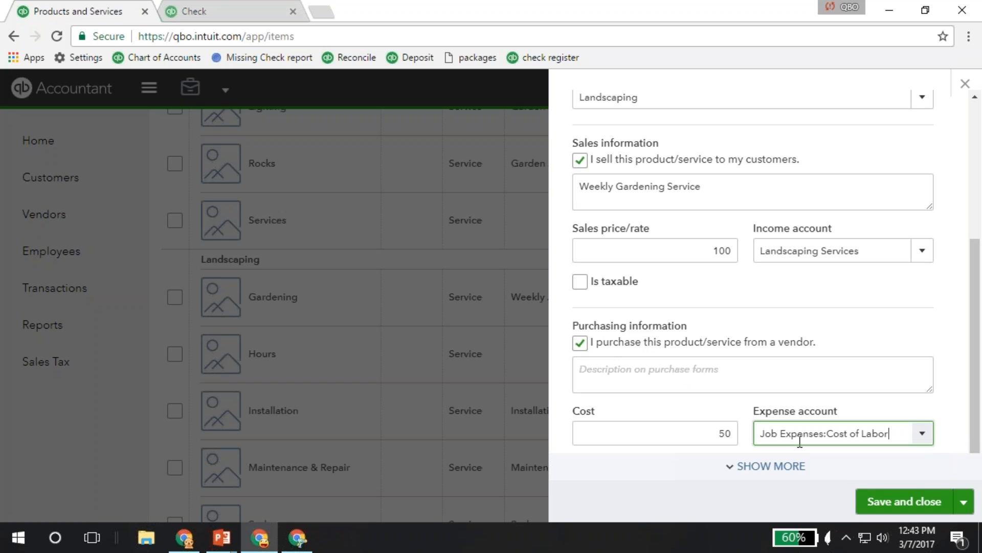
{"action": "double_click", "coordinate": [724, 433]}
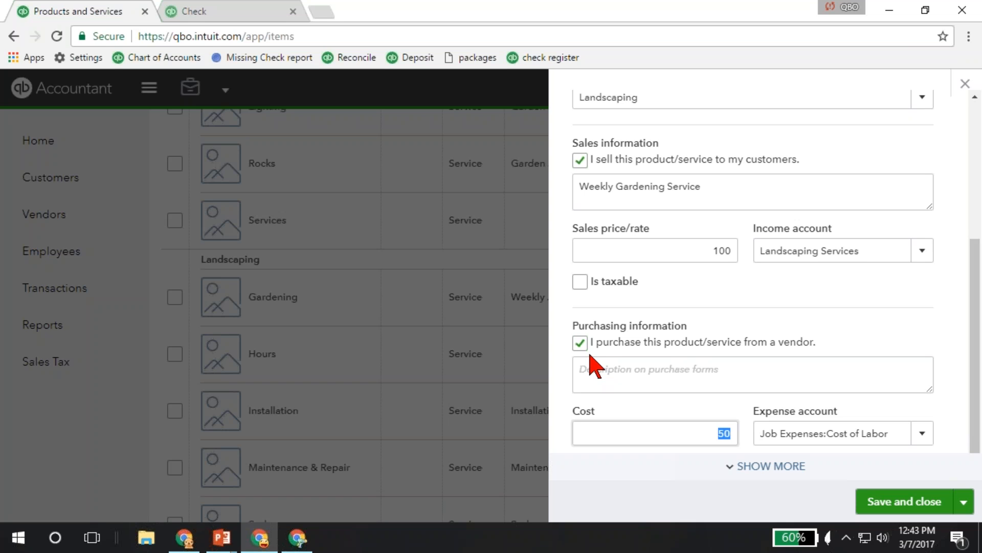
{"action": "left_click", "coordinate": [916, 504]}
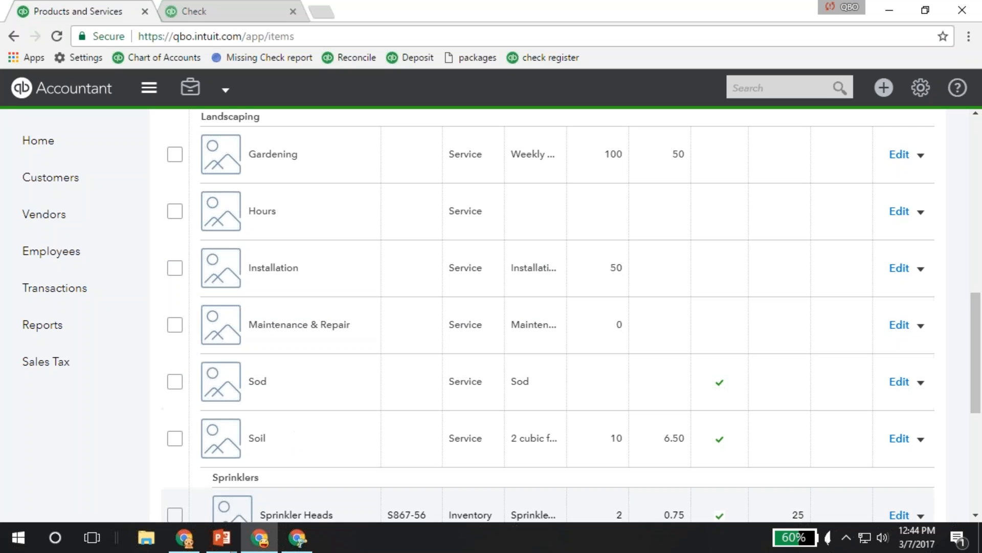
Switch to the running PowerPoint slide show.
{"action": "mouse_move", "coordinate": [222, 537]}
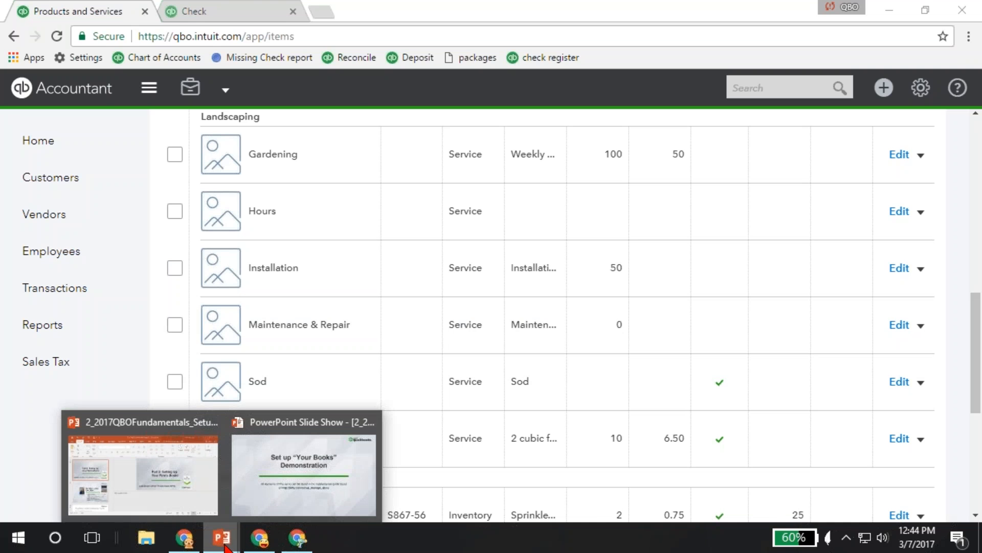
{"action": "left_click", "coordinate": [303, 461]}
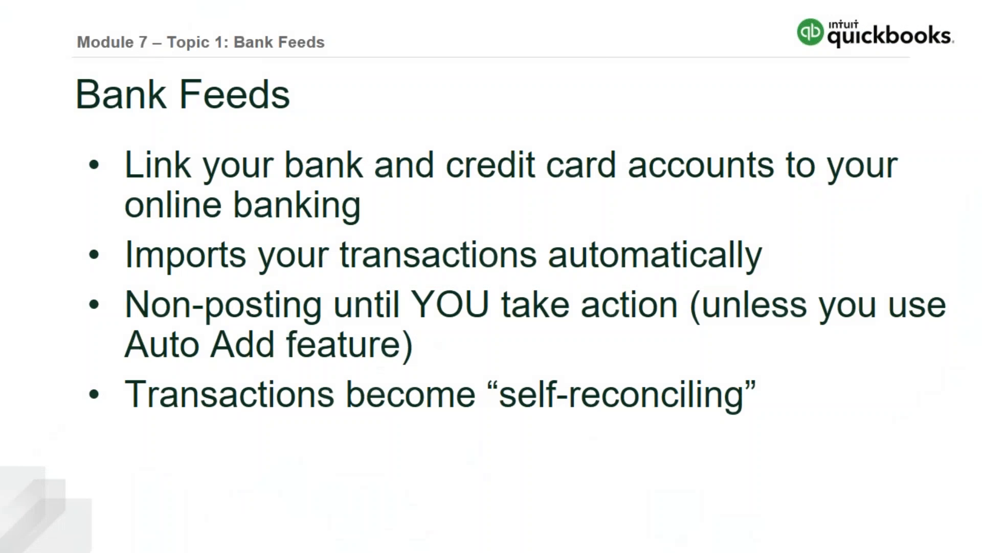
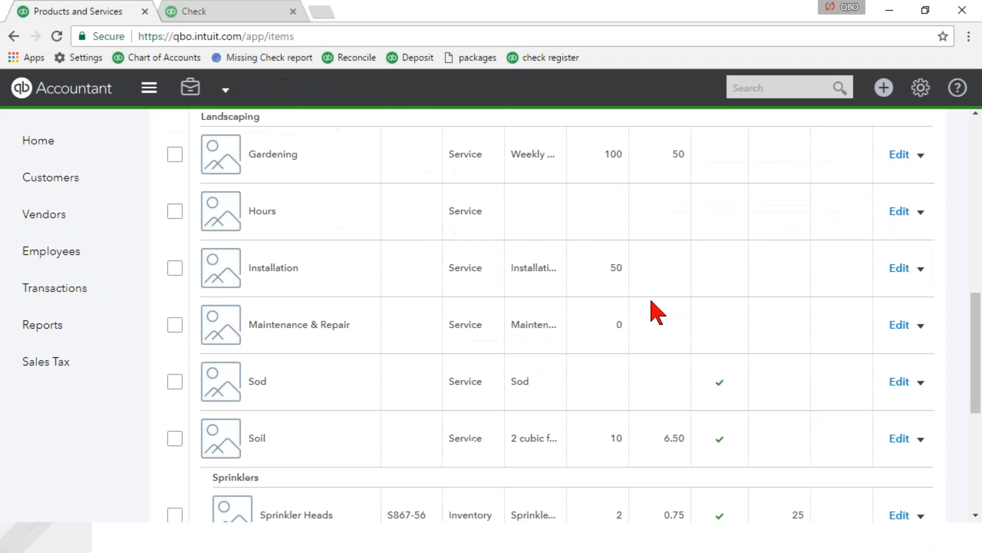
Return to QuickBooks Online in the browser and open the Banking page, dismissing its tip about recognized items.
{"action": "key", "text": "alt+Tab"}
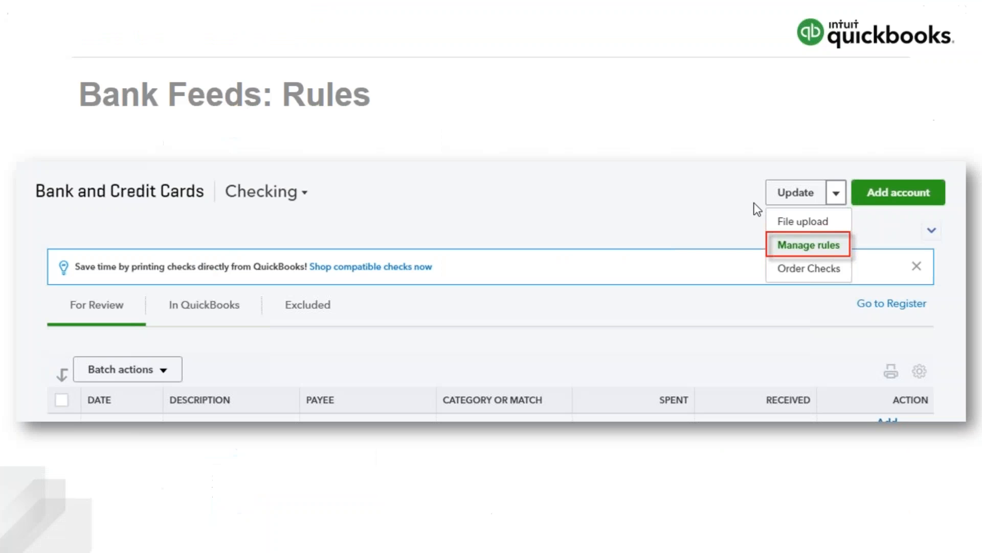
{"action": "key", "text": "alt+Tab"}
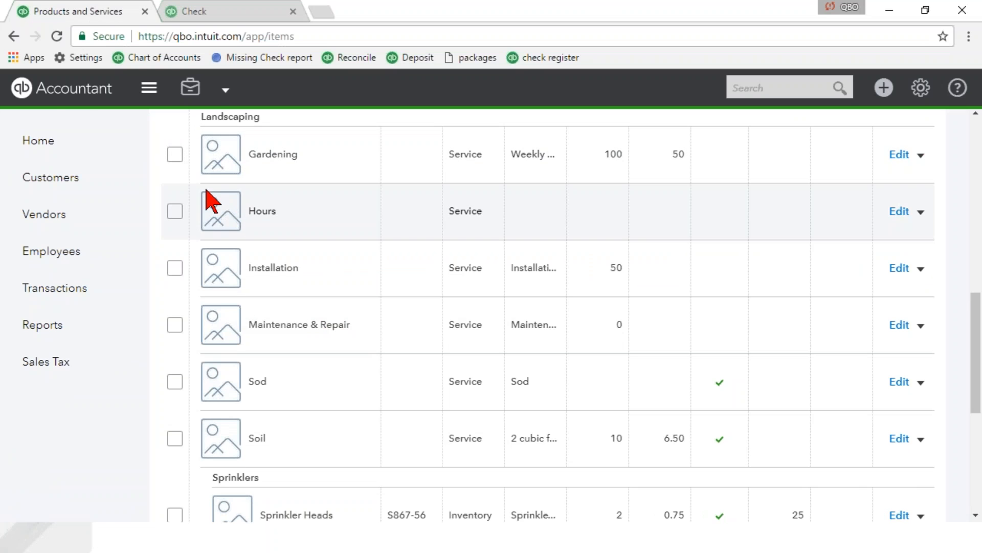
{"action": "left_click", "coordinate": [50, 146]}
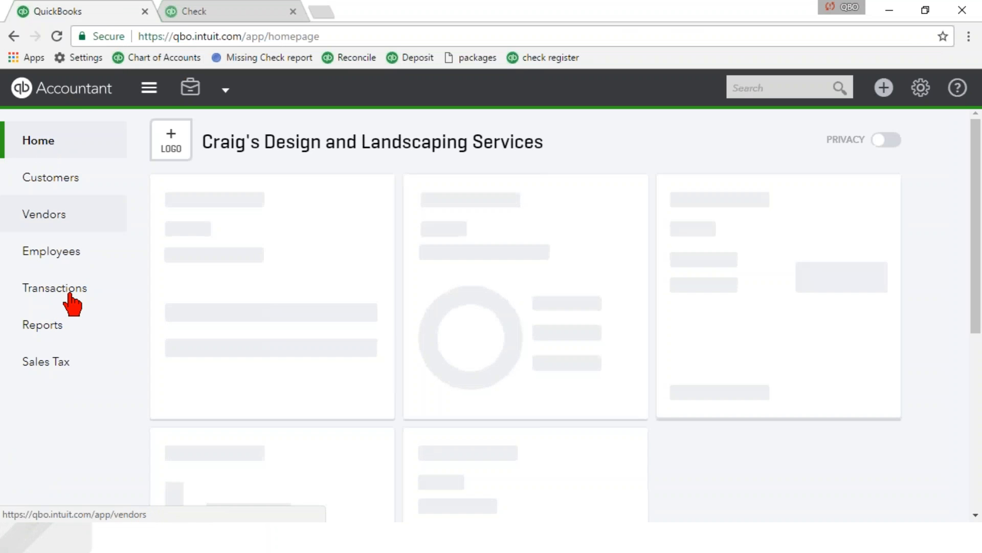
{"action": "left_click", "coordinate": [64, 291]}
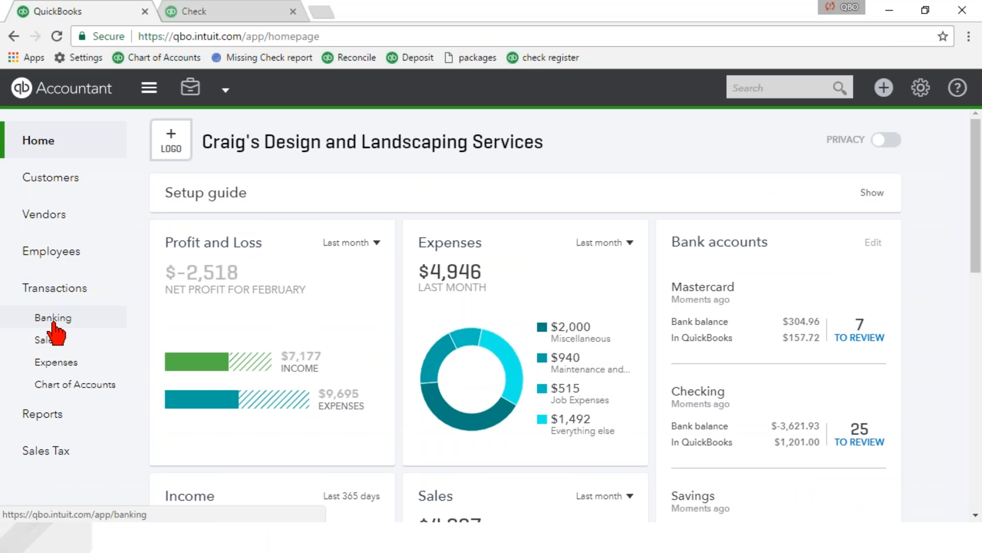
{"action": "left_click", "coordinate": [53, 323]}
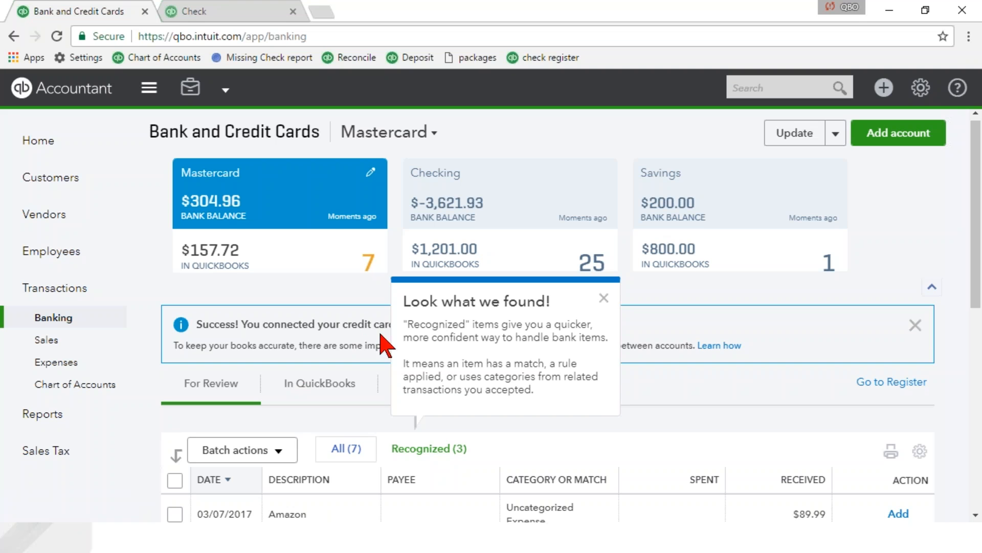
{"action": "left_click", "coordinate": [604, 299]}
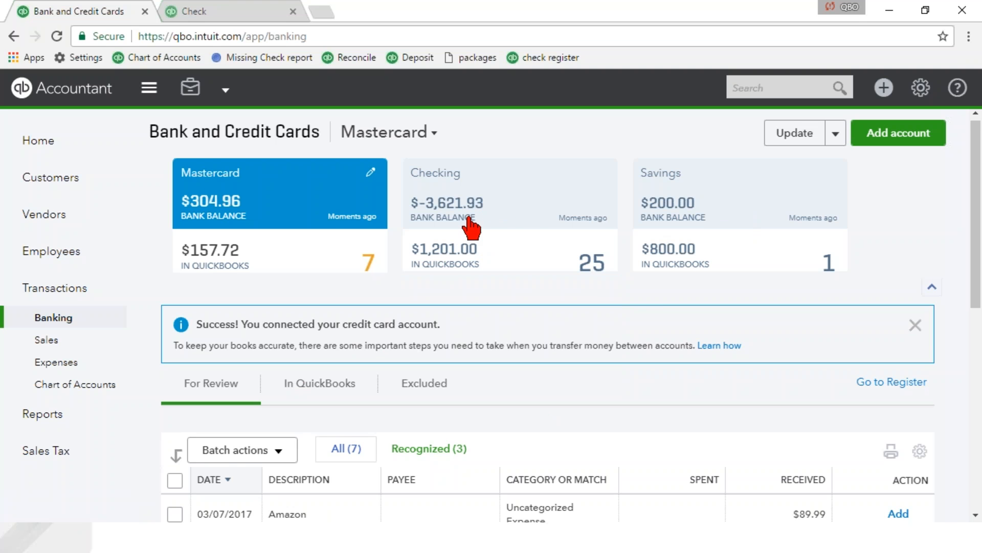
Examine the Checking account's bank feed across its For Review, In QuickBooks and Excluded transaction lists.
{"action": "left_click", "coordinate": [525, 211]}
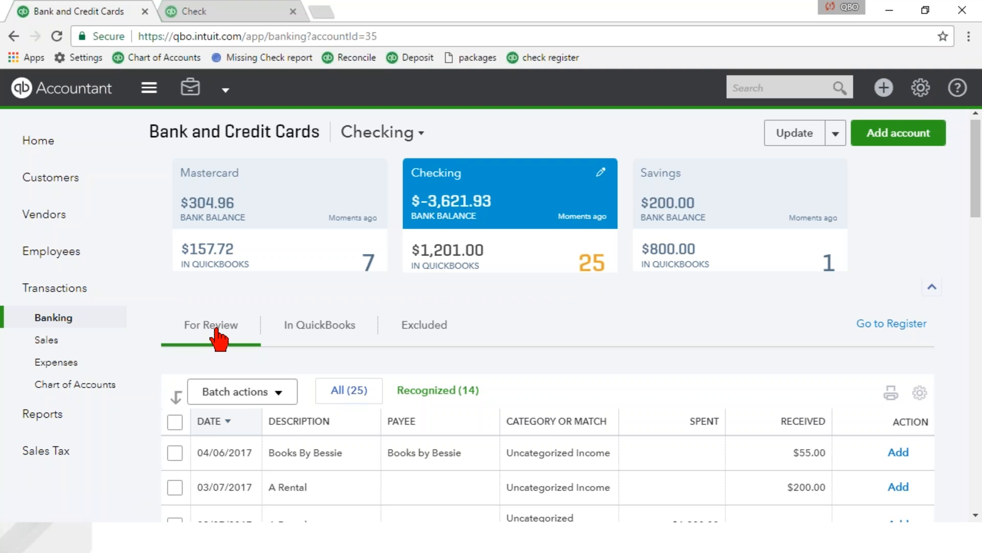
{"action": "scroll", "coordinate": [220, 337], "scroll_direction": "down", "scroll_amount": 8}
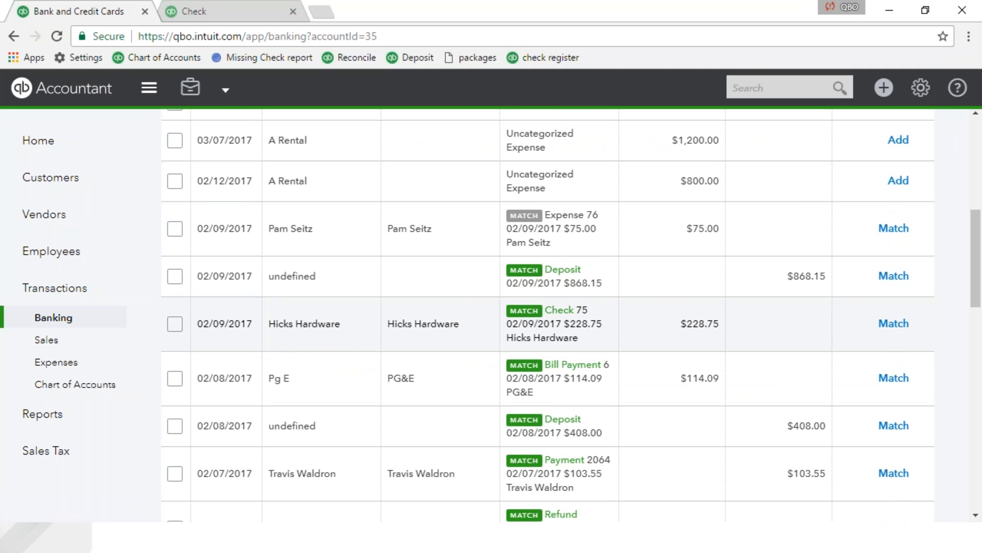
{"action": "scroll", "coordinate": [207, 323], "scroll_direction": "down", "scroll_amount": 3}
{"action": "scroll", "coordinate": [207, 323], "scroll_direction": "up", "scroll_amount": 10}
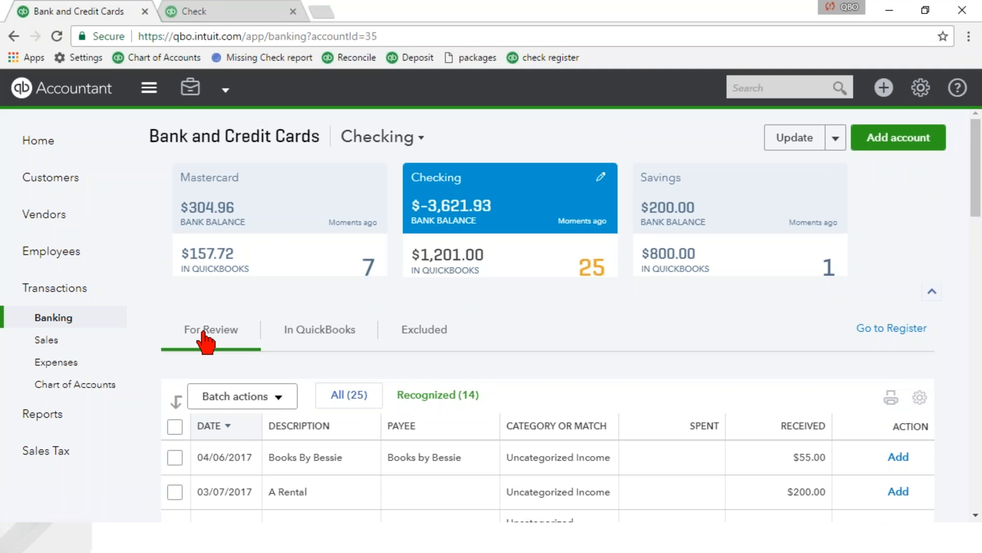
{"action": "left_click", "coordinate": [324, 339]}
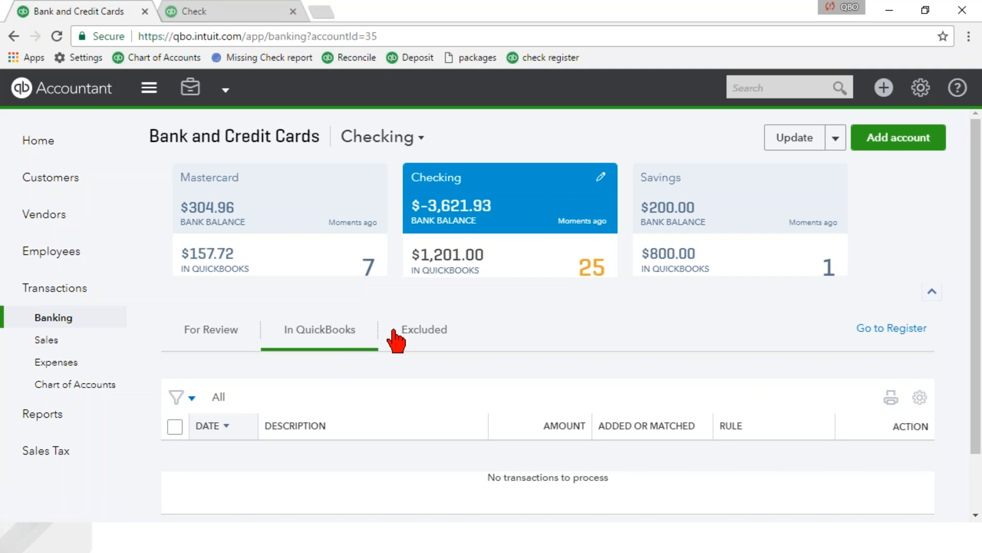
{"action": "left_click", "coordinate": [413, 339]}
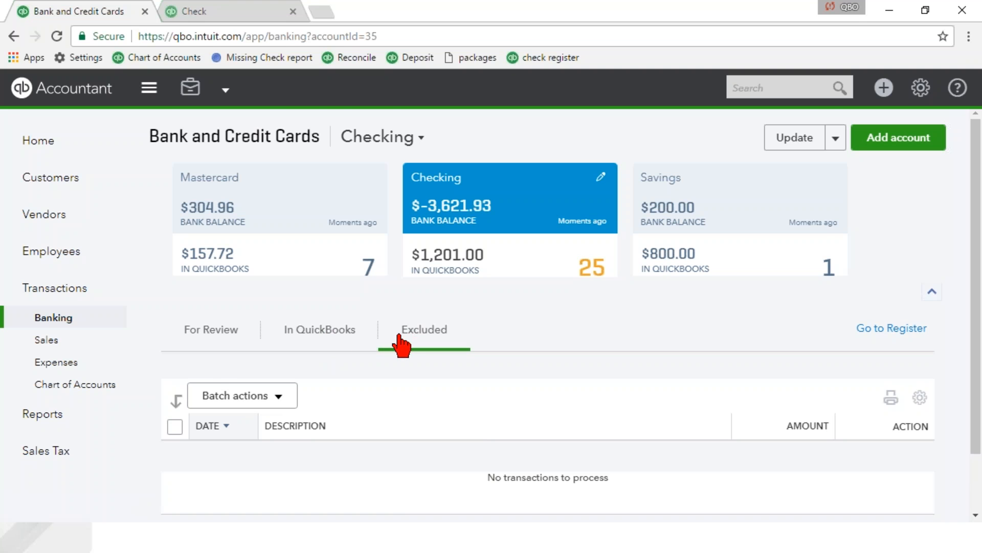
{"action": "left_click", "coordinate": [212, 338]}
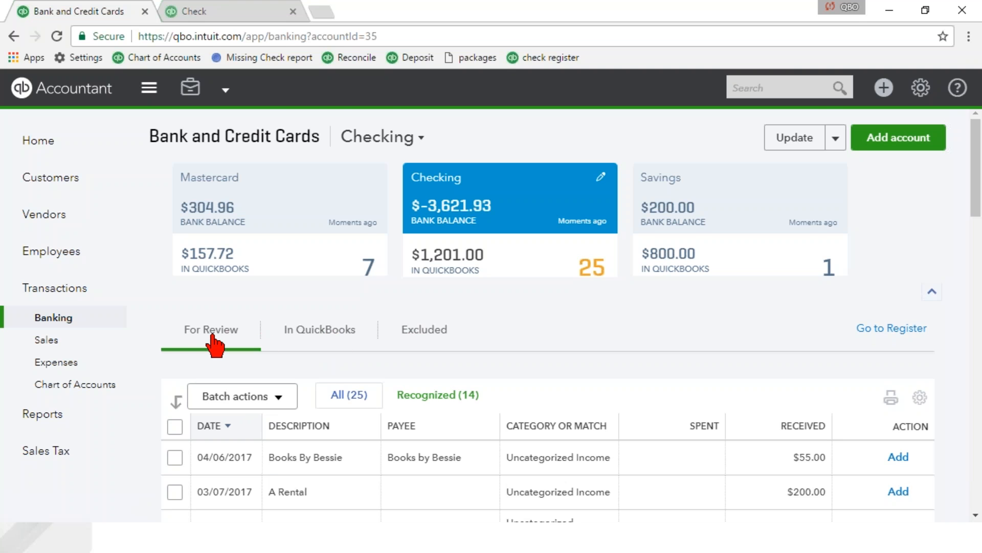
Filter the Checking transactions for review to the recognized ones and accept them all as a batch.
{"action": "scroll", "coordinate": [213, 344], "scroll_direction": "down", "scroll_amount": 2}
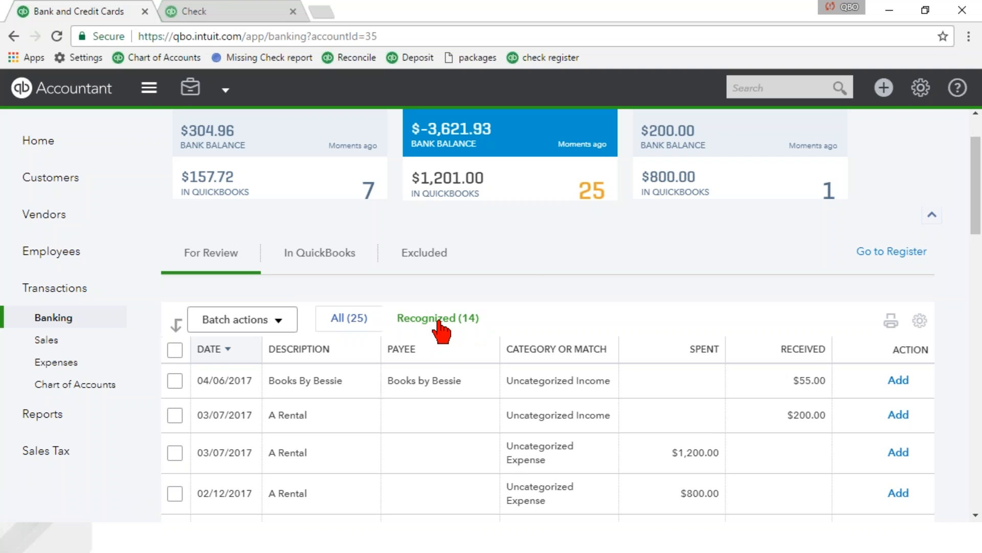
{"action": "left_click", "coordinate": [447, 320]}
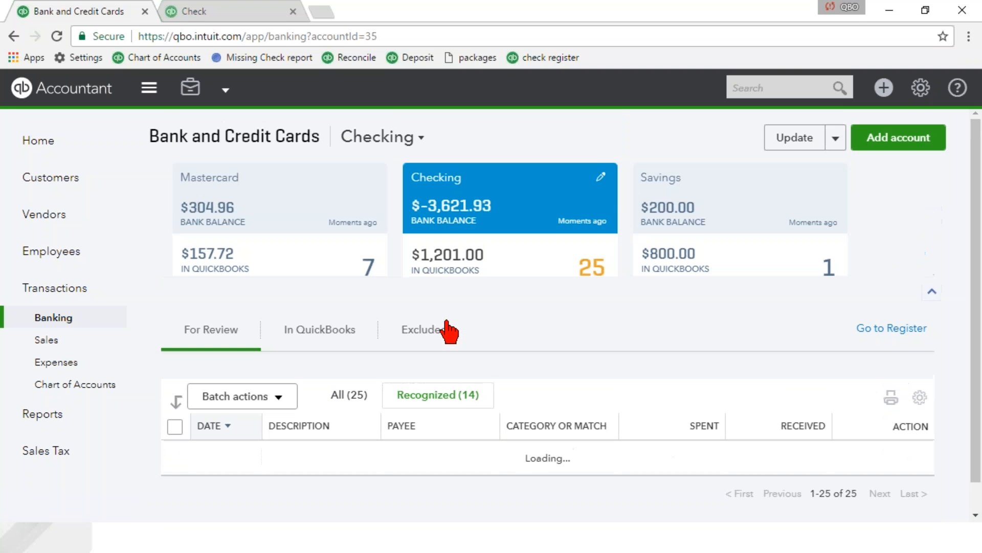
{"action": "scroll", "coordinate": [435, 404], "scroll_direction": "down", "scroll_amount": 2}
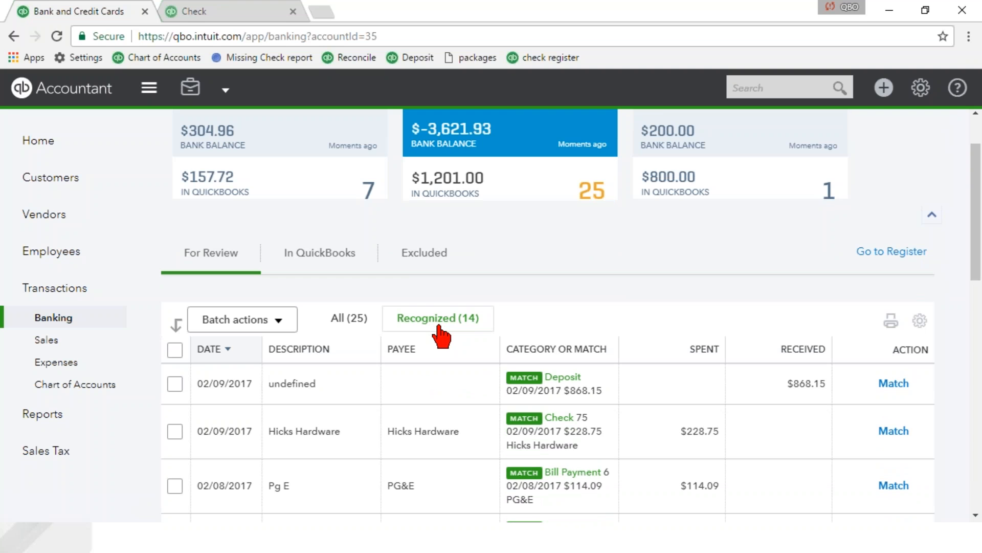
{"action": "scroll", "coordinate": [636, 390], "scroll_direction": "down", "scroll_amount": 6}
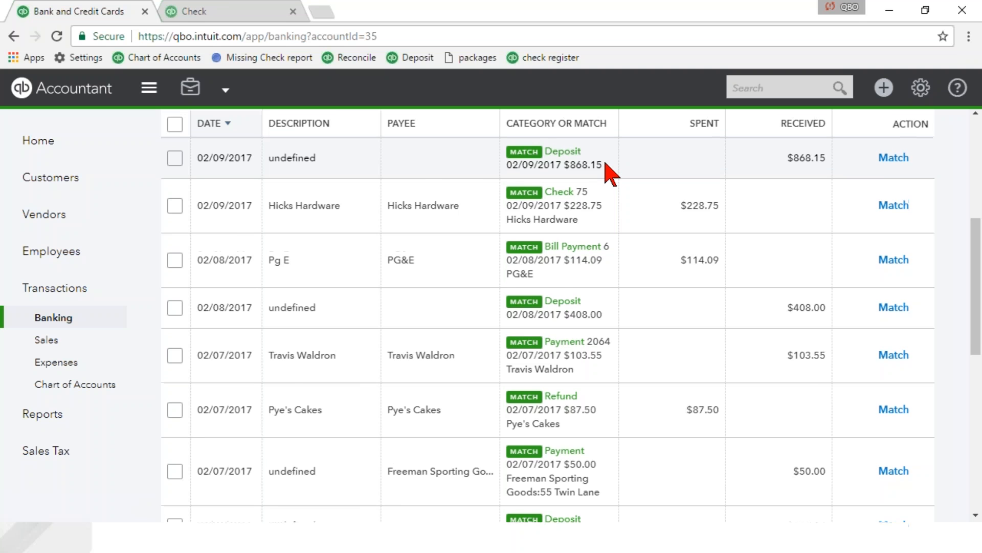
{"action": "scroll", "coordinate": [609, 172], "scroll_direction": "up", "scroll_amount": 2}
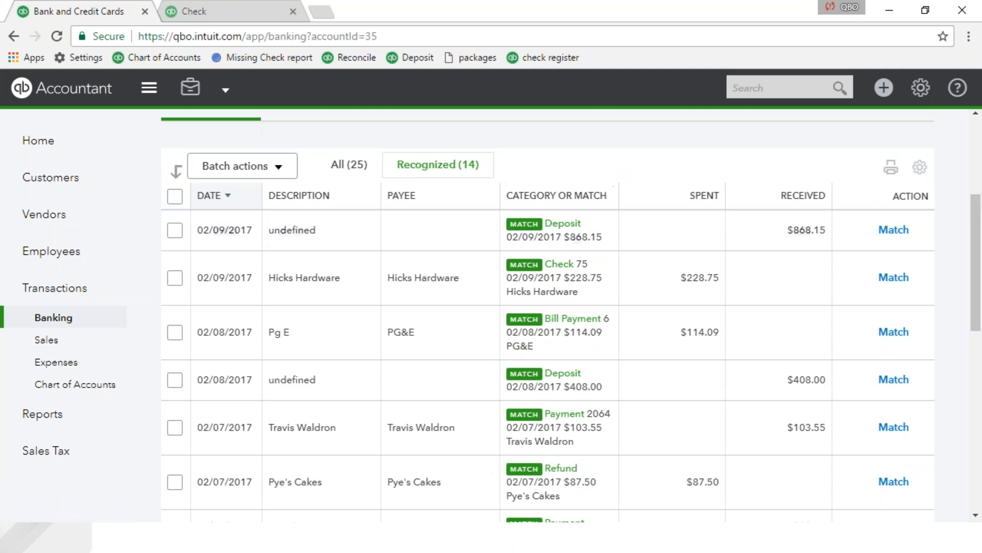
{"action": "left_click", "coordinate": [176, 197]}
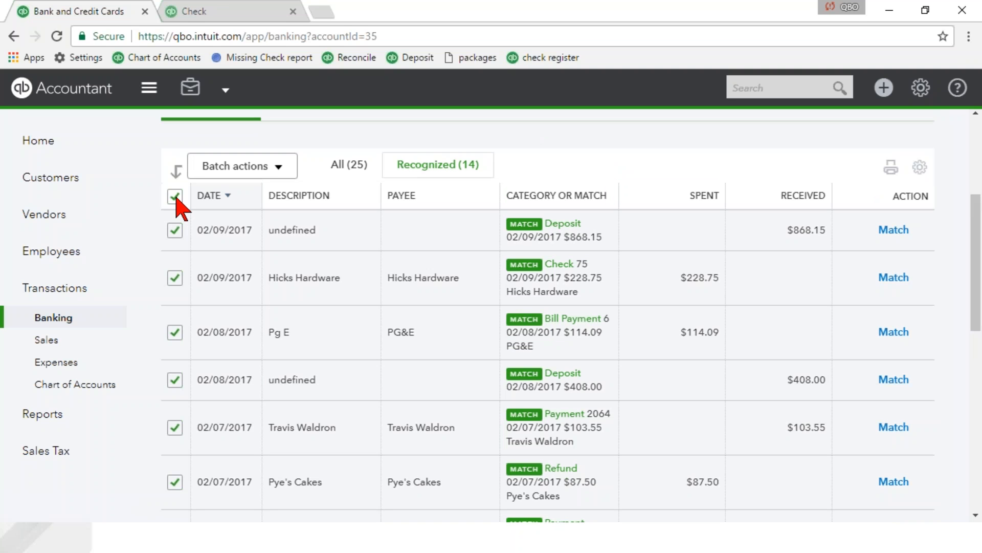
{"action": "left_click", "coordinate": [271, 168]}
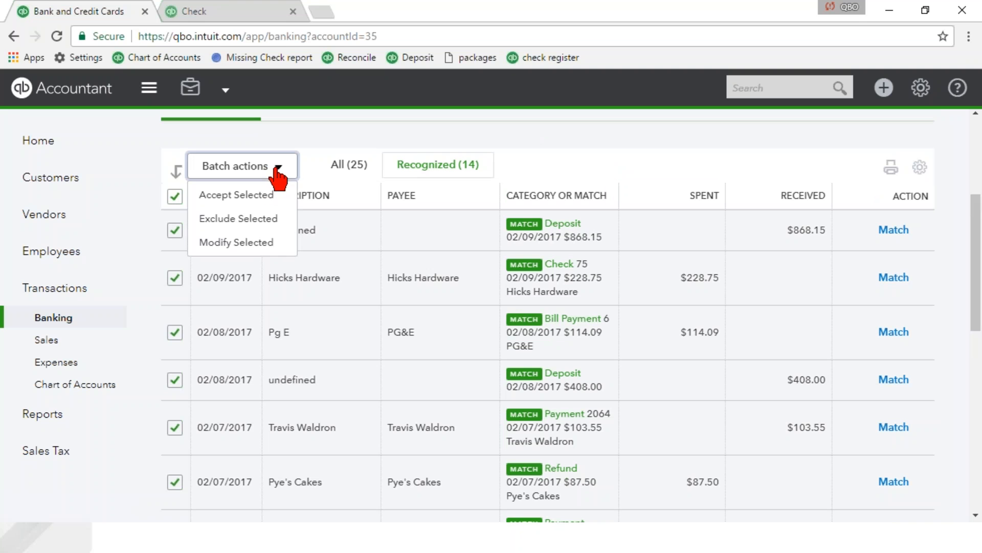
{"action": "left_click", "coordinate": [236, 197]}
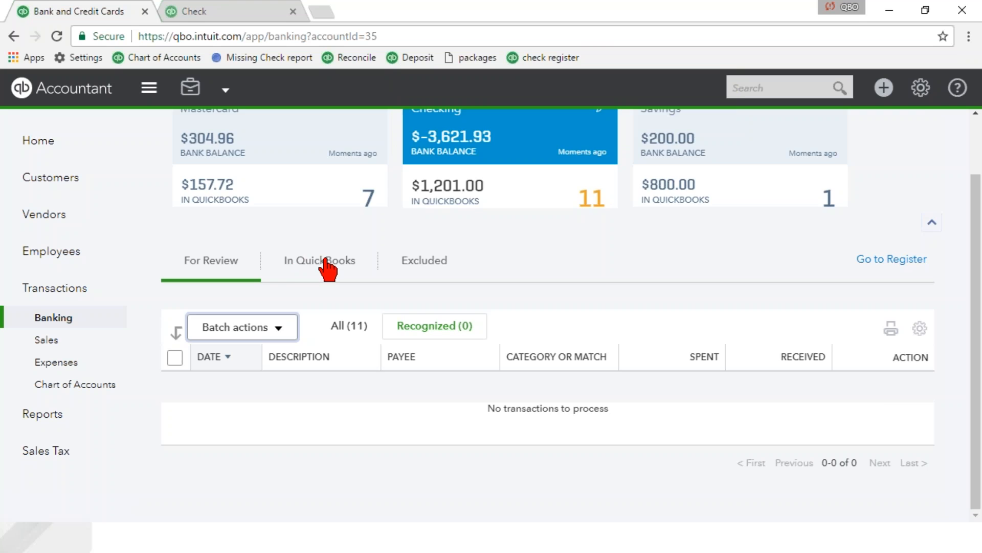
Check the accepted Checking transactions and their matched records in the In QuickBooks list.
{"action": "left_click", "coordinate": [324, 262]}
{"action": "scroll", "coordinate": [331, 302], "scroll_direction": "down", "scroll_amount": 3}
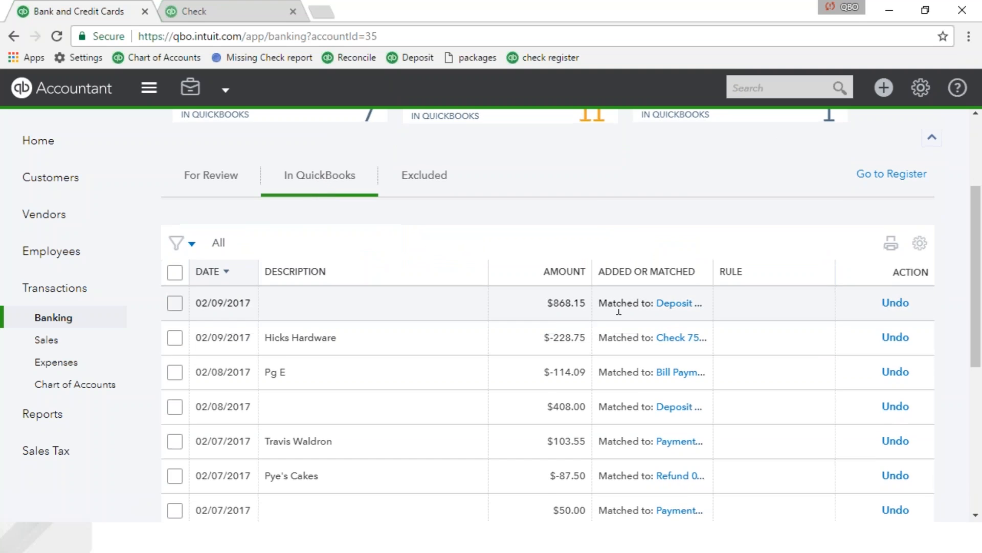
{"action": "scroll", "coordinate": [609, 337], "scroll_direction": "down", "scroll_amount": 6}
{"action": "scroll", "coordinate": [605, 350], "scroll_direction": "up", "scroll_amount": 10}
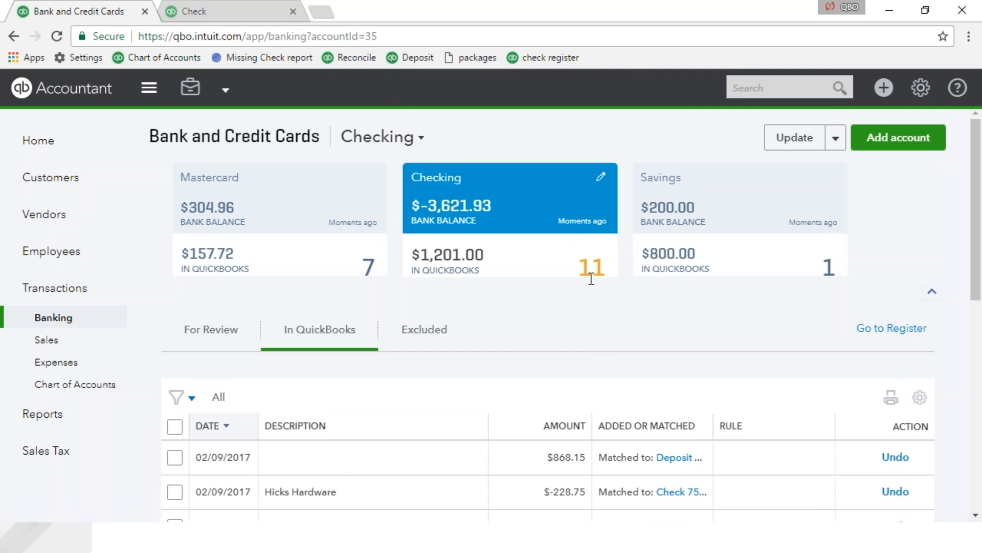
Go back to the transactions for review and batch-accept all of the newly recognized Checking items.
{"action": "left_click", "coordinate": [238, 335]}
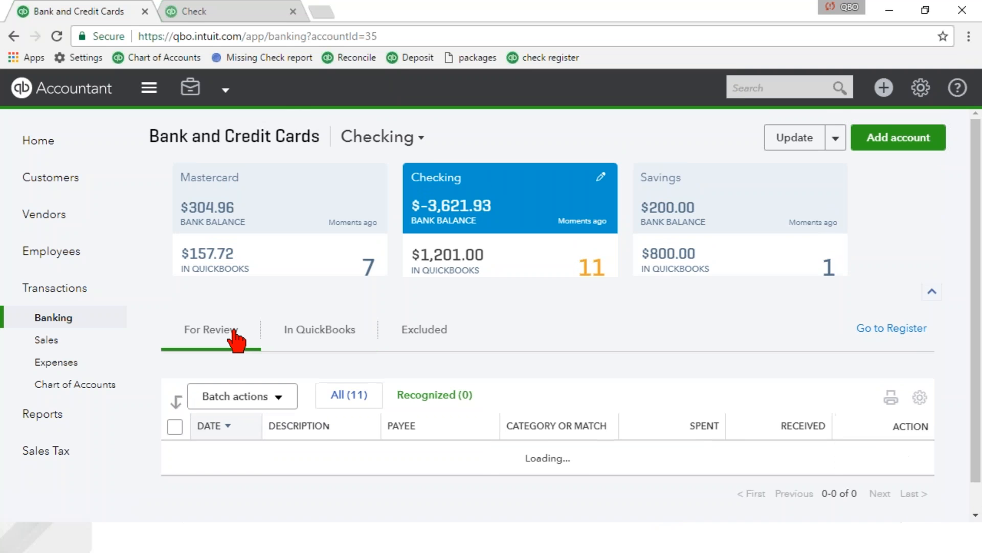
{"action": "scroll", "coordinate": [239, 335], "scroll_direction": "down", "scroll_amount": 5}
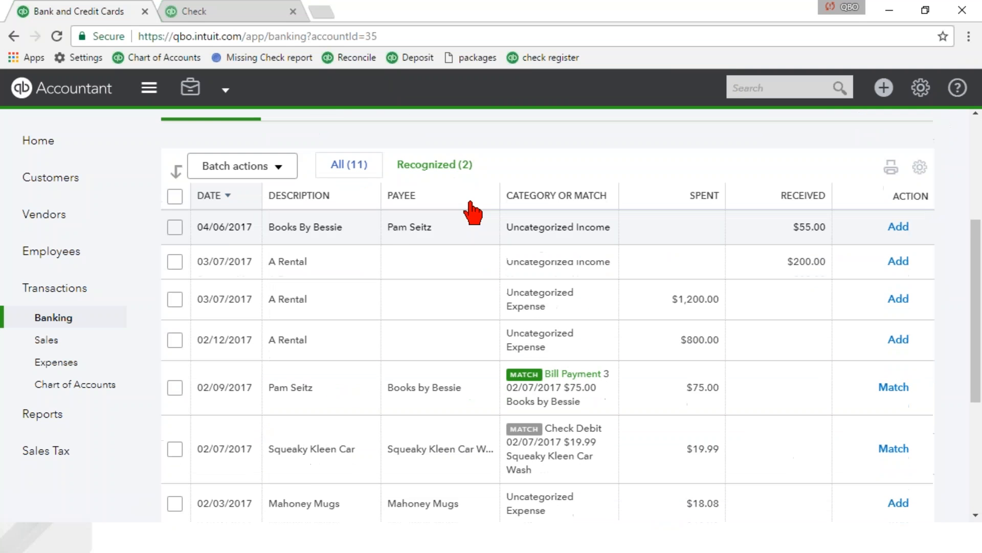
{"action": "left_click", "coordinate": [444, 165]}
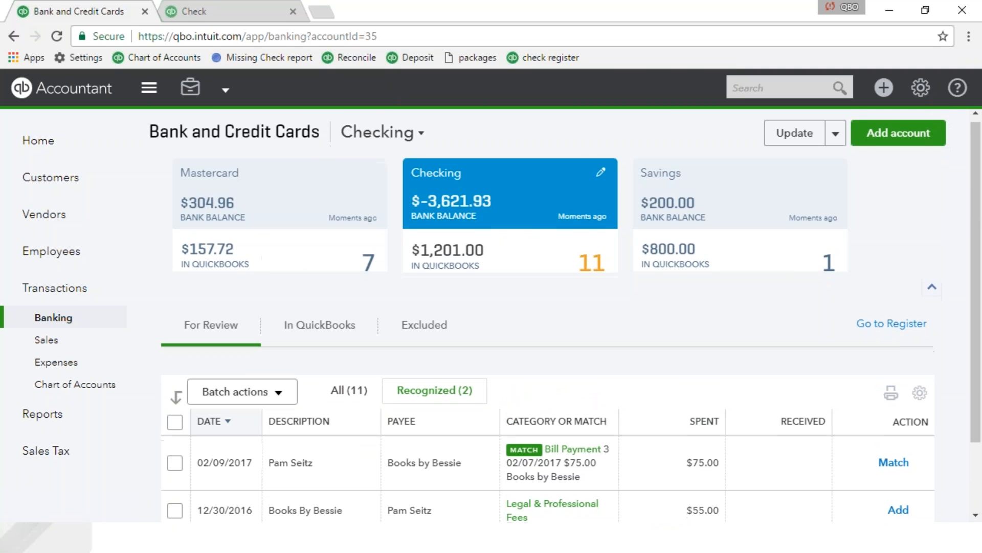
{"action": "scroll", "coordinate": [445, 168], "scroll_direction": "down", "scroll_amount": 2}
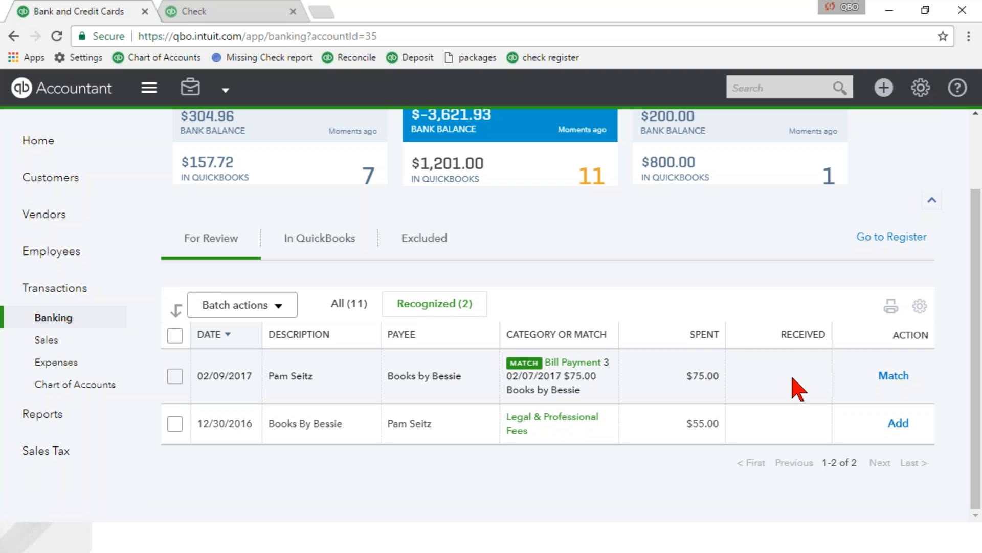
{"action": "left_click", "coordinate": [175, 335]}
{"action": "left_click", "coordinate": [212, 310]}
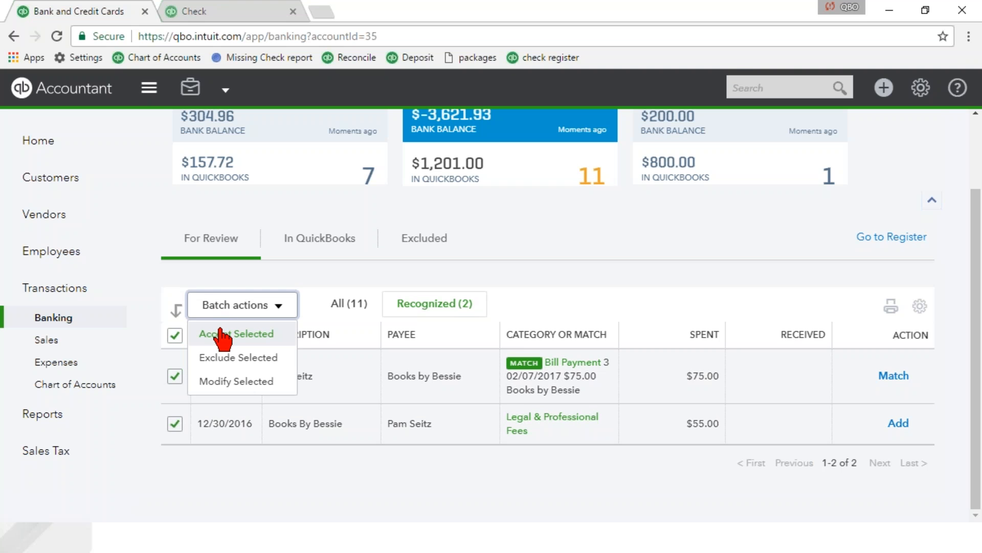
{"action": "left_click", "coordinate": [220, 335]}
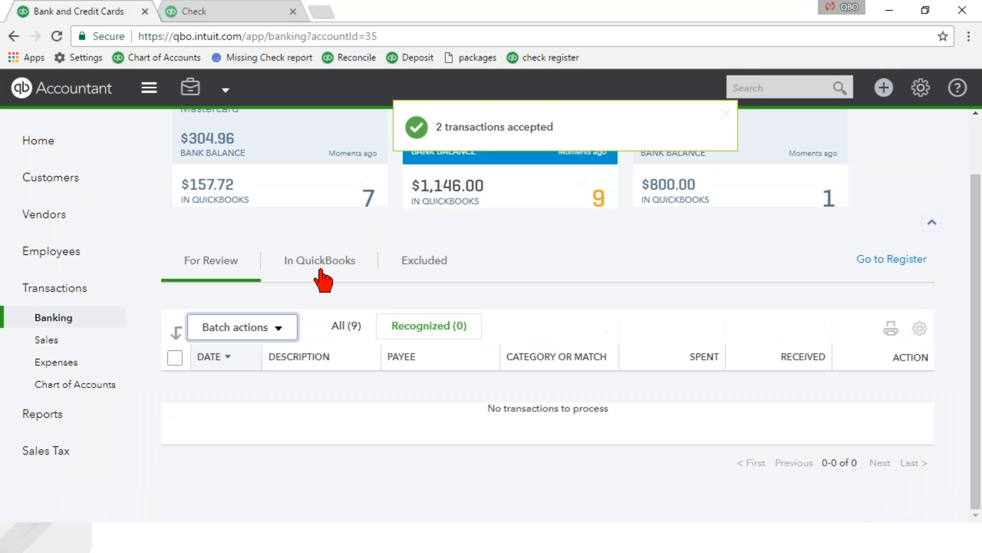
Match the 02/07/2017 Squeaky Kleen Car transaction to the Cash Purch record dated 01/31/2017 for $19.99.
{"action": "left_click", "coordinate": [225, 271]}
{"action": "scroll", "coordinate": [498, 329], "scroll_direction": "down", "scroll_amount": 6}
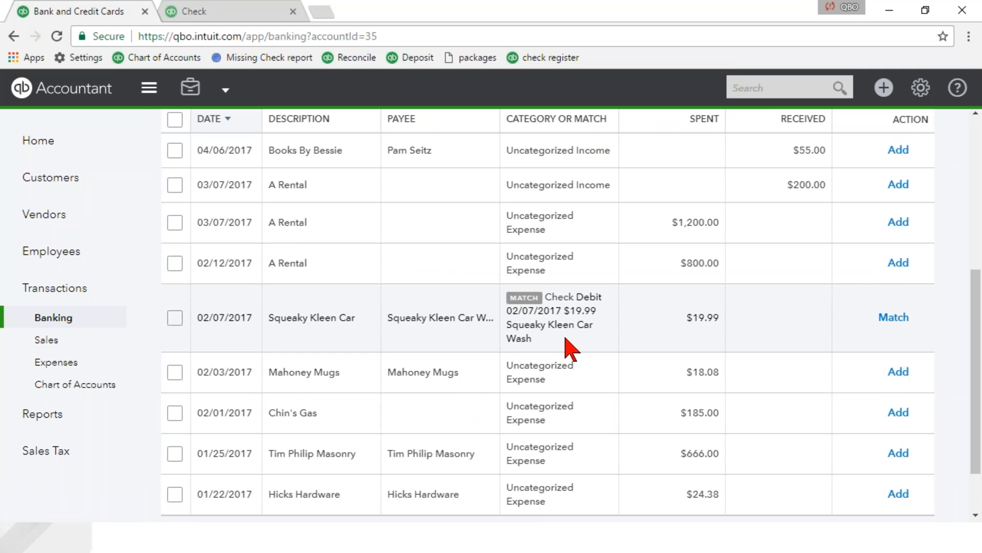
{"action": "left_click", "coordinate": [315, 330]}
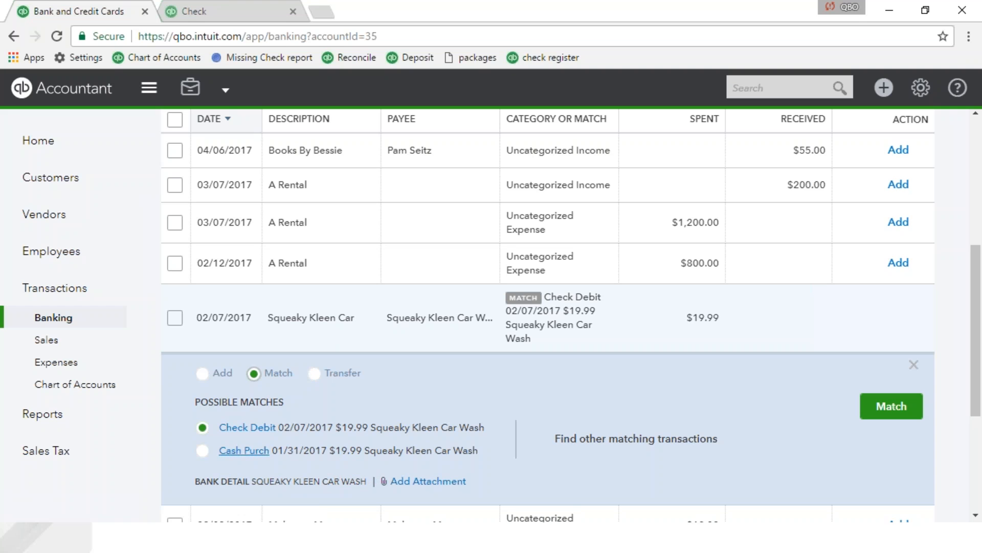
{"action": "left_click", "coordinate": [202, 450]}
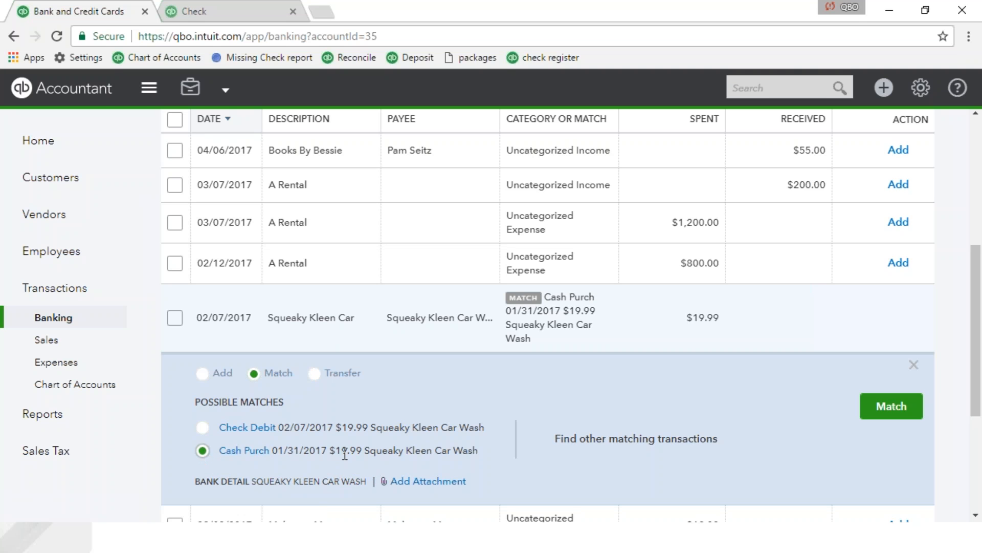
{"action": "left_click", "coordinate": [898, 407]}
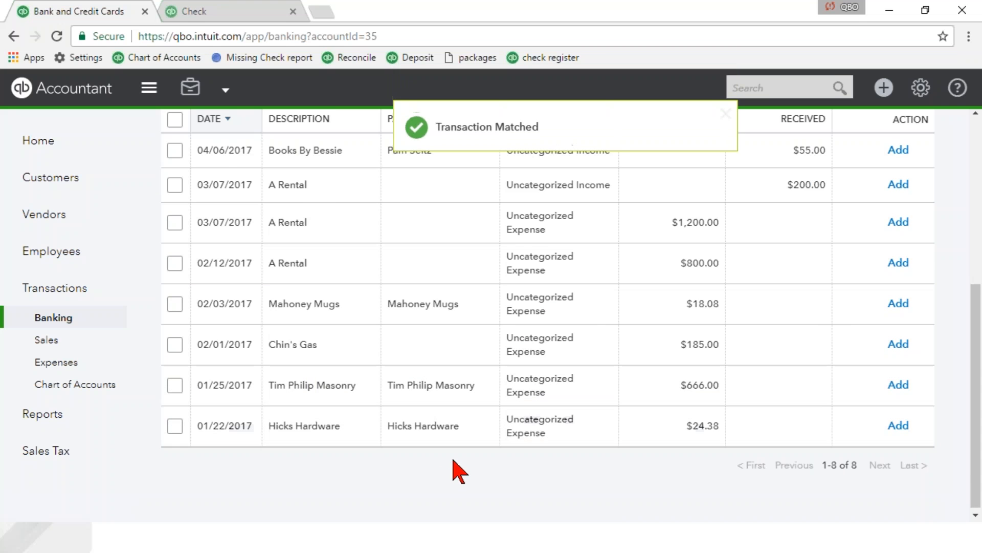
{"action": "scroll", "coordinate": [458, 470], "scroll_direction": "up", "scroll_amount": 2}
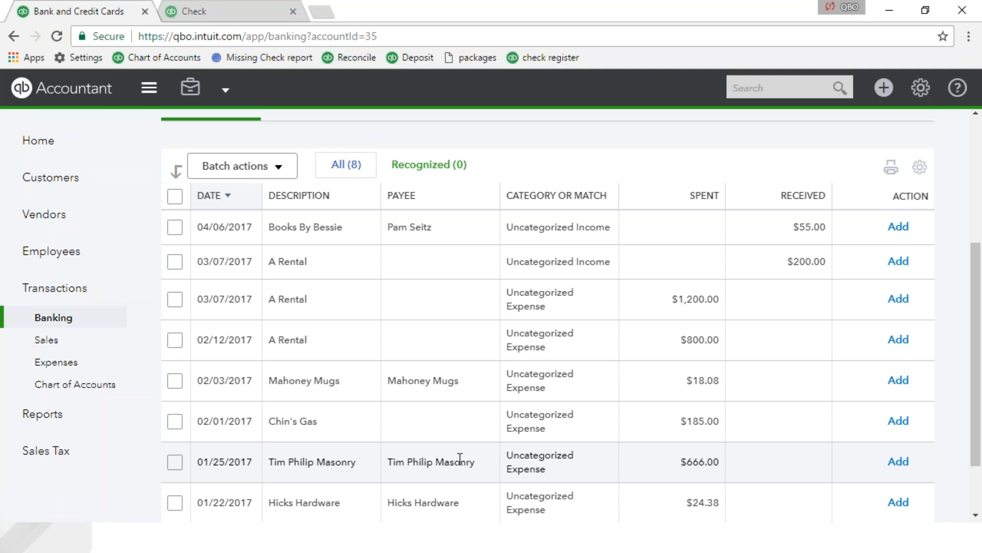
{"action": "scroll", "coordinate": [624, 317], "scroll_direction": "down", "scroll_amount": 2}
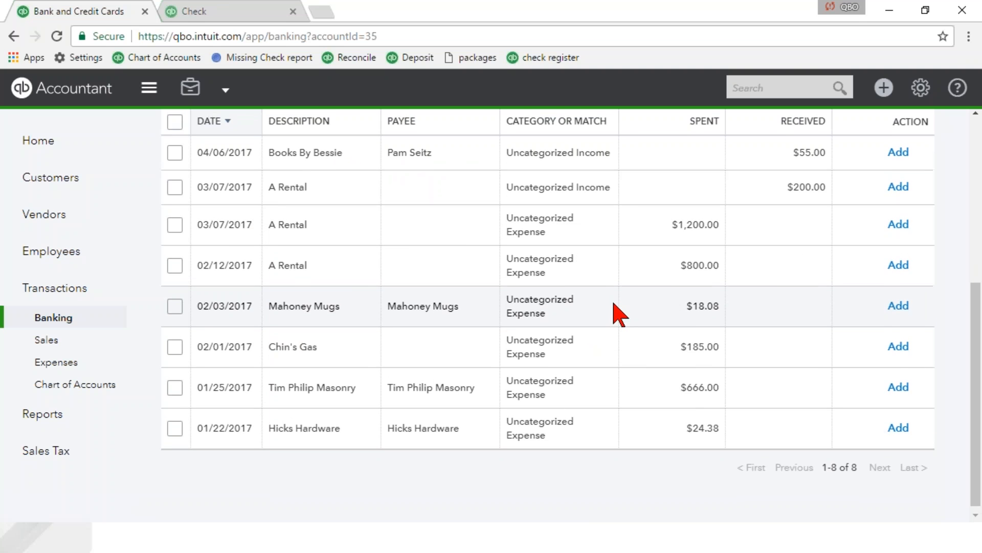
{"action": "scroll", "coordinate": [616, 317], "scroll_direction": "up", "scroll_amount": 6}
{"action": "scroll", "coordinate": [637, 475], "scroll_direction": "down", "scroll_amount": 2}
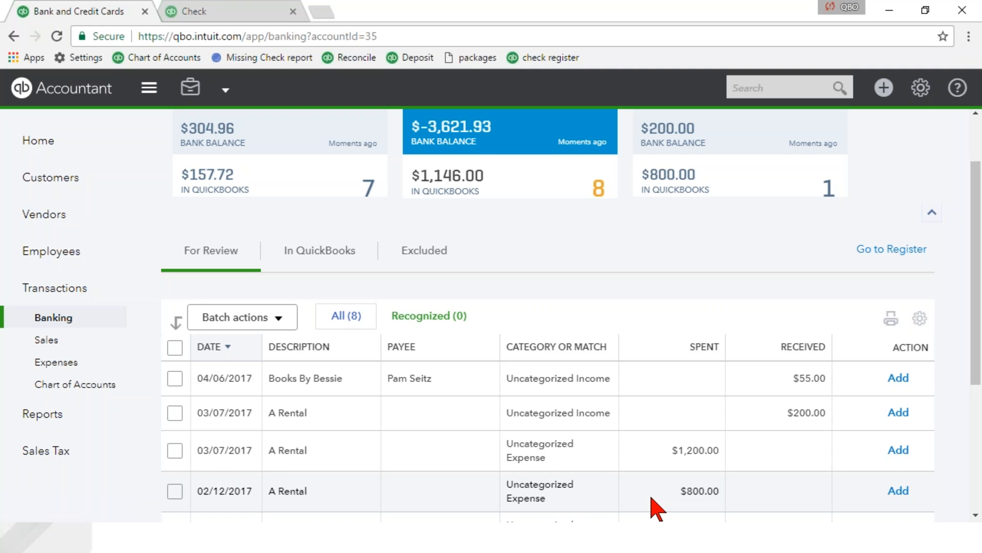
Open the bank rules list for the downloaded transactions and dismiss the introductory tips.
{"action": "scroll", "coordinate": [655, 509], "scroll_direction": "up", "scroll_amount": 3}
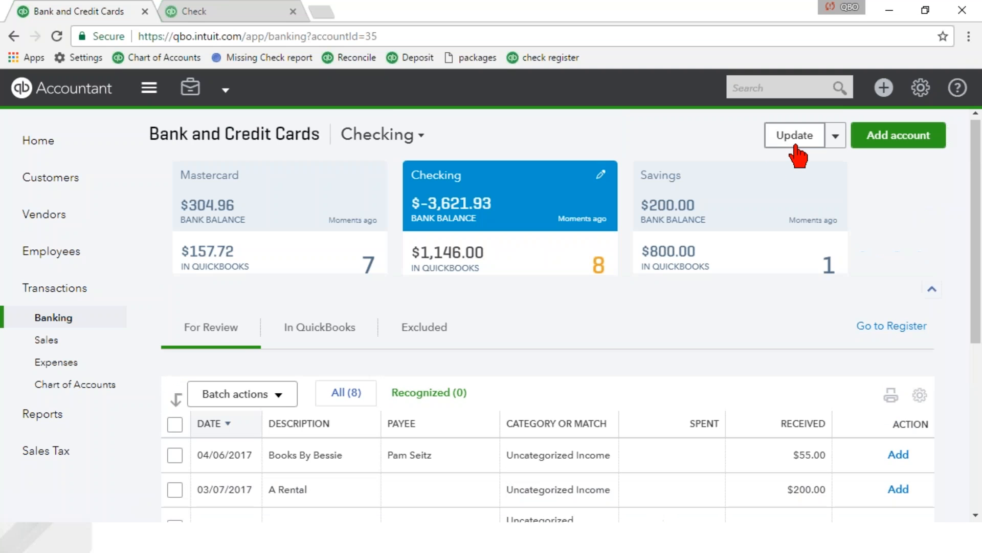
{"action": "left_click", "coordinate": [835, 137]}
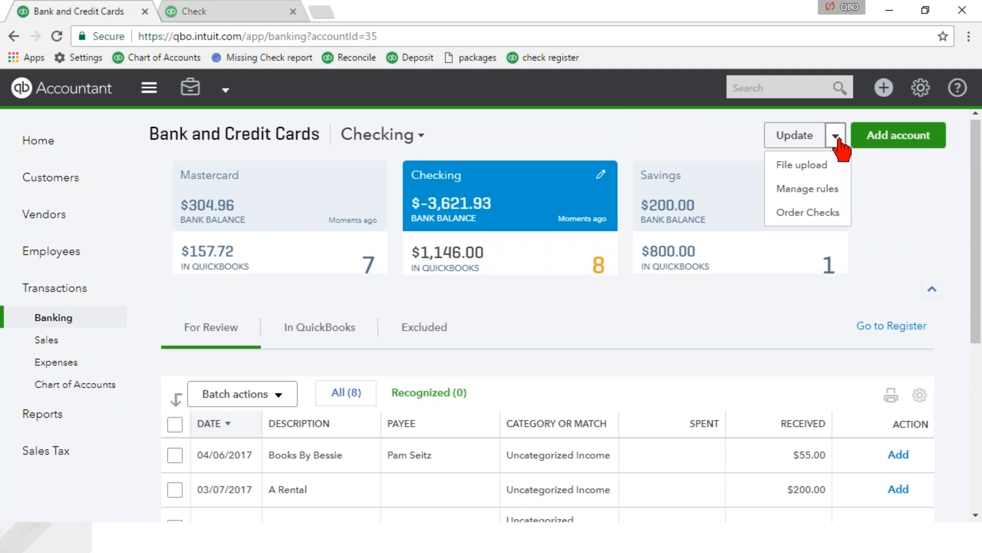
{"action": "left_click", "coordinate": [838, 193]}
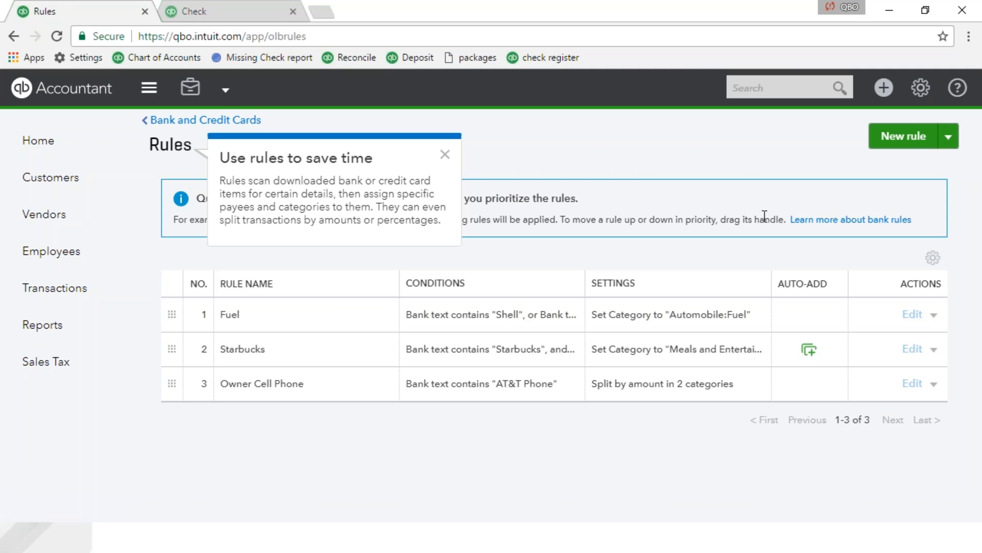
{"action": "left_click", "coordinate": [444, 154]}
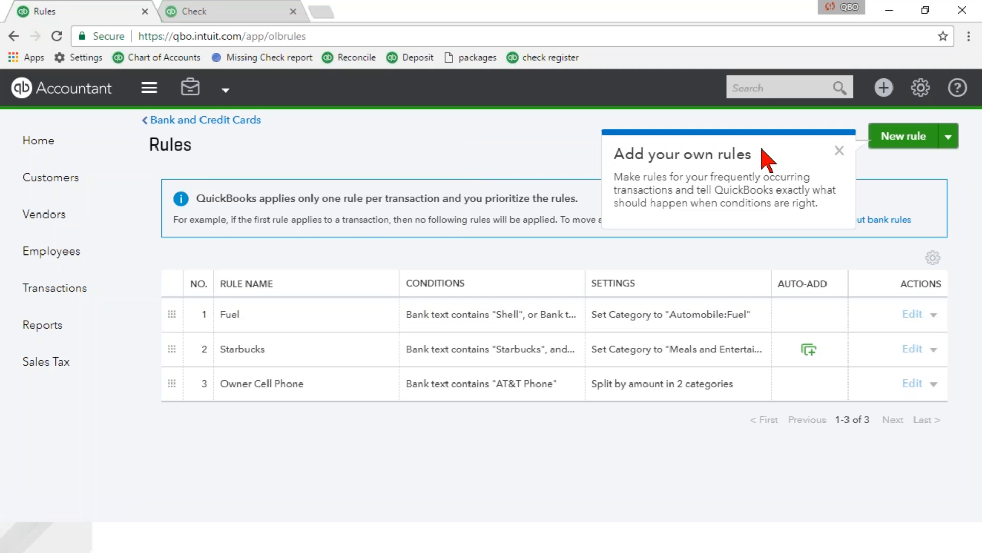
{"action": "left_click", "coordinate": [839, 151]}
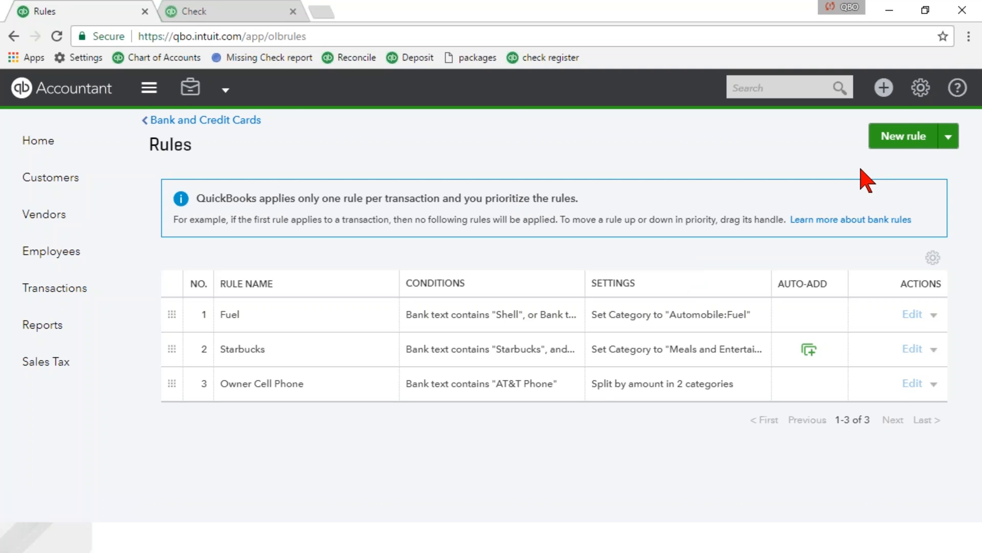
Create a new bank rule named "A rental" for money out in all bank accounts.
{"action": "left_click", "coordinate": [898, 141]}
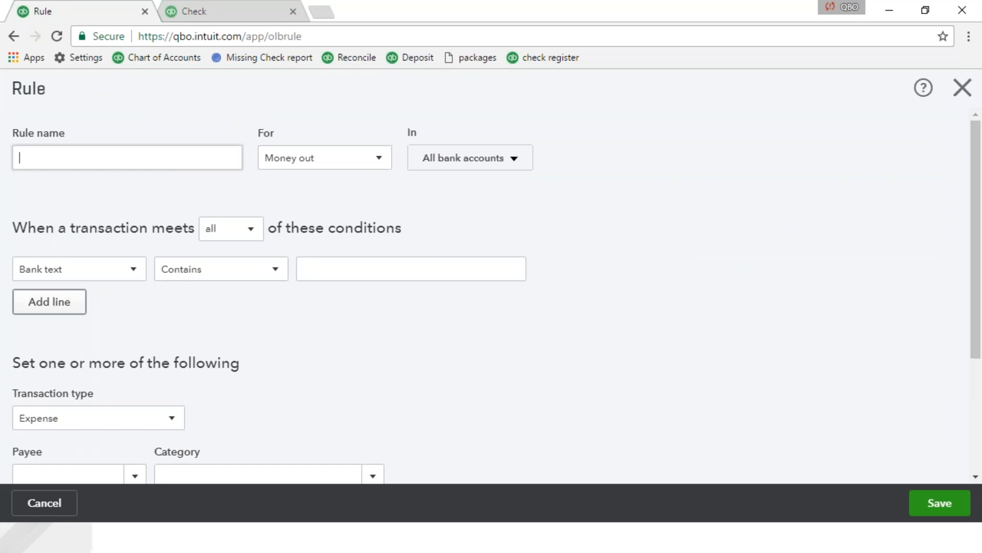
{"action": "left_click", "coordinate": [164, 159]}
{"action": "type", "text": "A rental"}
{"action": "key", "text": "Tab"}
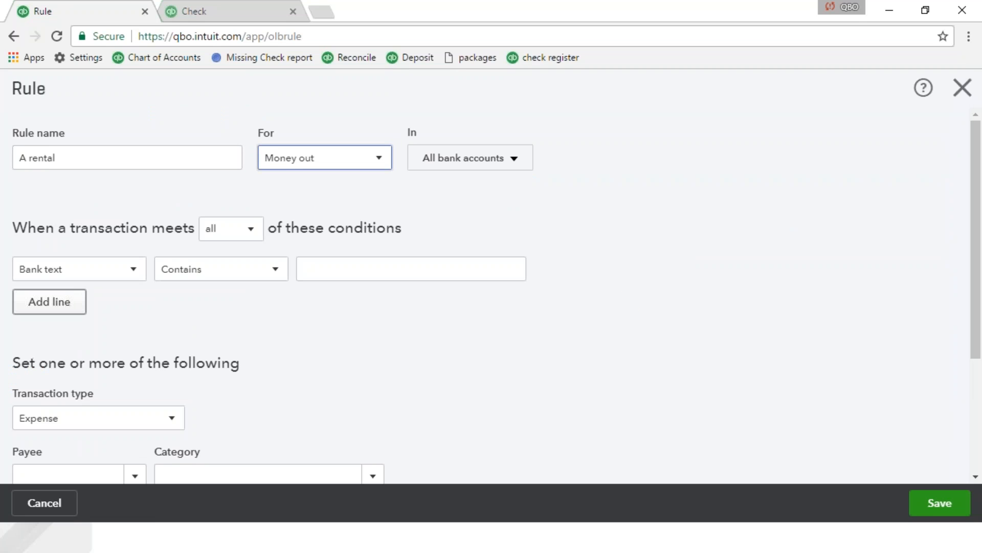
{"action": "left_click", "coordinate": [349, 163]}
{"action": "left_click", "coordinate": [349, 164]}
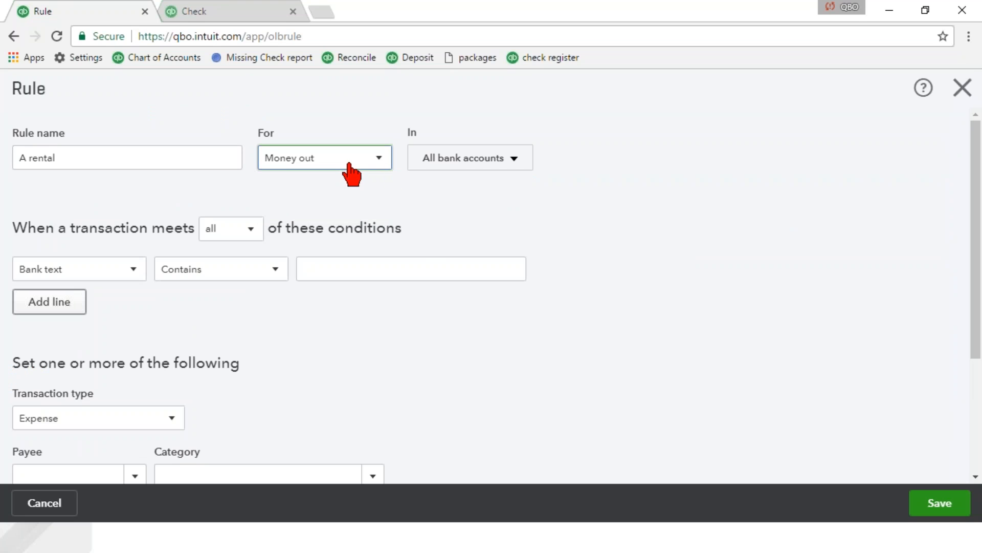
{"action": "left_click", "coordinate": [453, 162]}
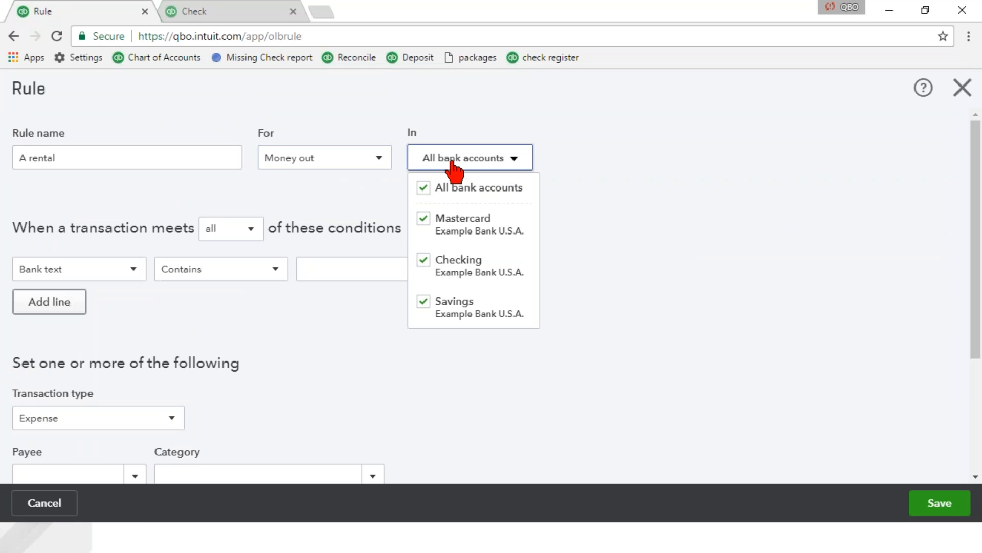
{"action": "left_click", "coordinate": [453, 163]}
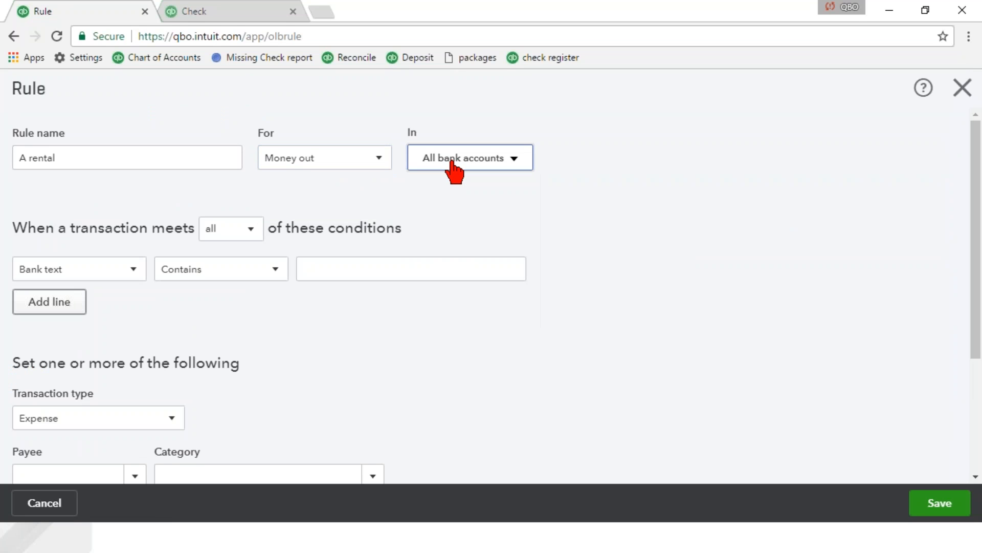
Make the rule require all conditions, with the first being that the bank text contains "A rental".
{"action": "left_click", "coordinate": [219, 238]}
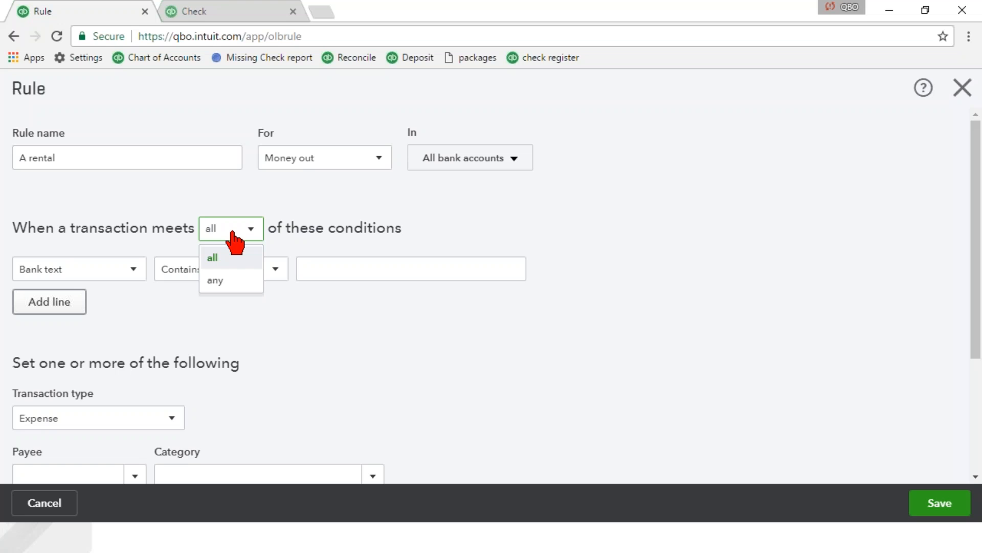
{"action": "left_click", "coordinate": [232, 233]}
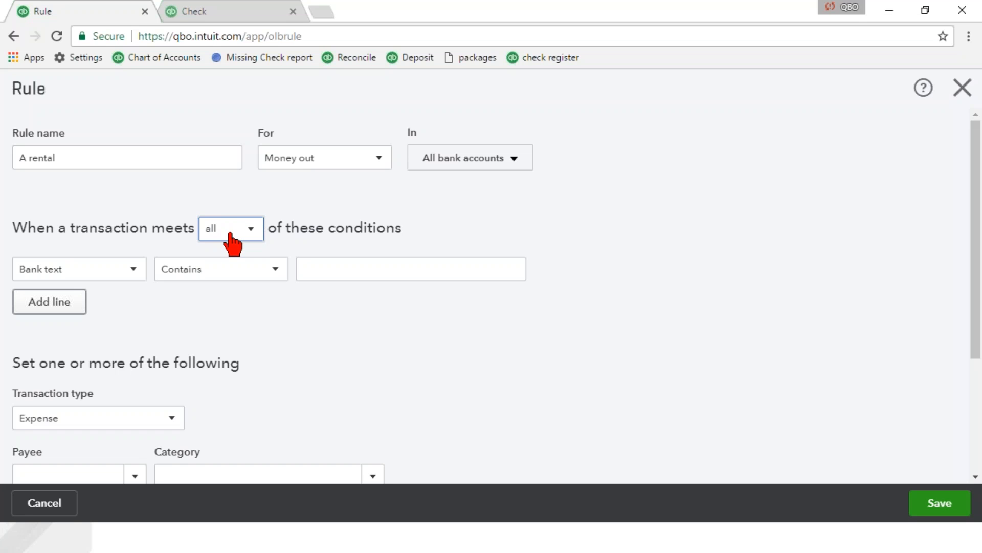
{"action": "left_click", "coordinate": [242, 278]}
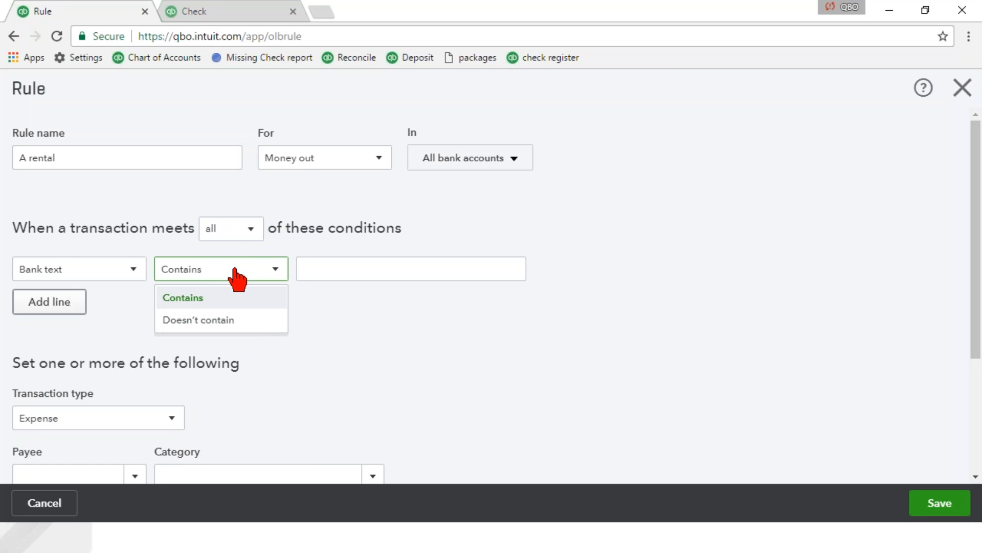
{"action": "left_click", "coordinate": [314, 268]}
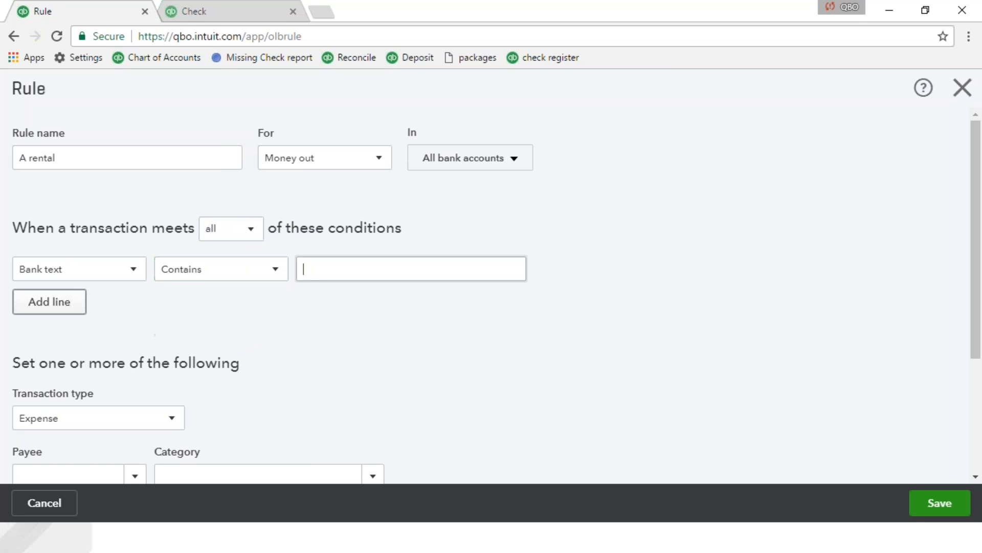
{"action": "type", "text": "A rental"}
Add a second condition to the rule requiring the amount to be greater than 1,000.00.
{"action": "left_click", "coordinate": [49, 306]}
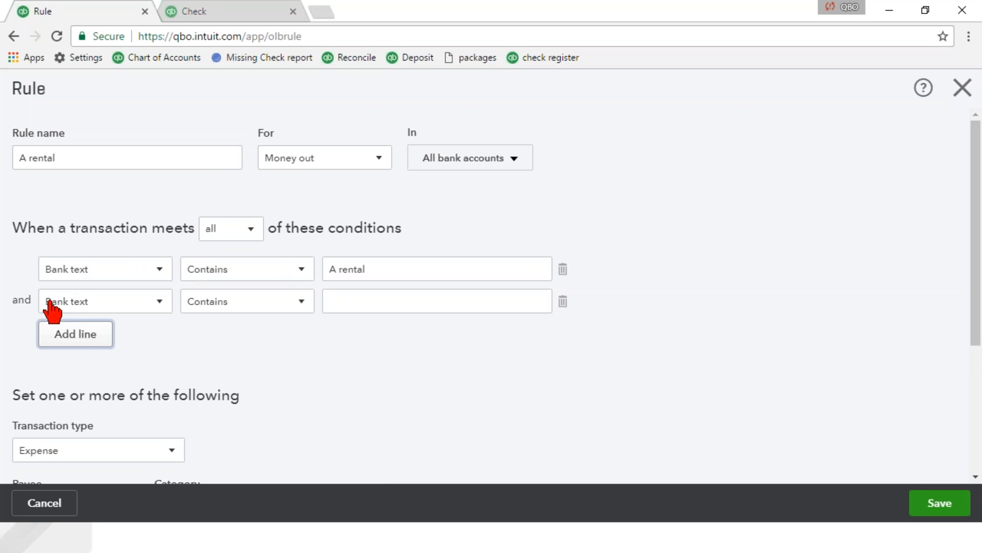
{"action": "left_click", "coordinate": [110, 306]}
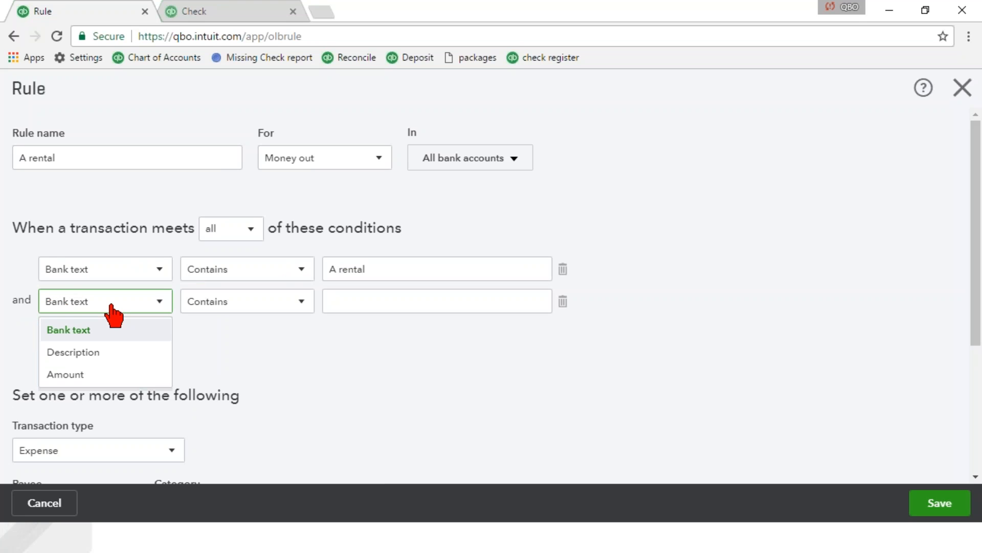
{"action": "left_click", "coordinate": [95, 375]}
{"action": "left_click", "coordinate": [218, 303]}
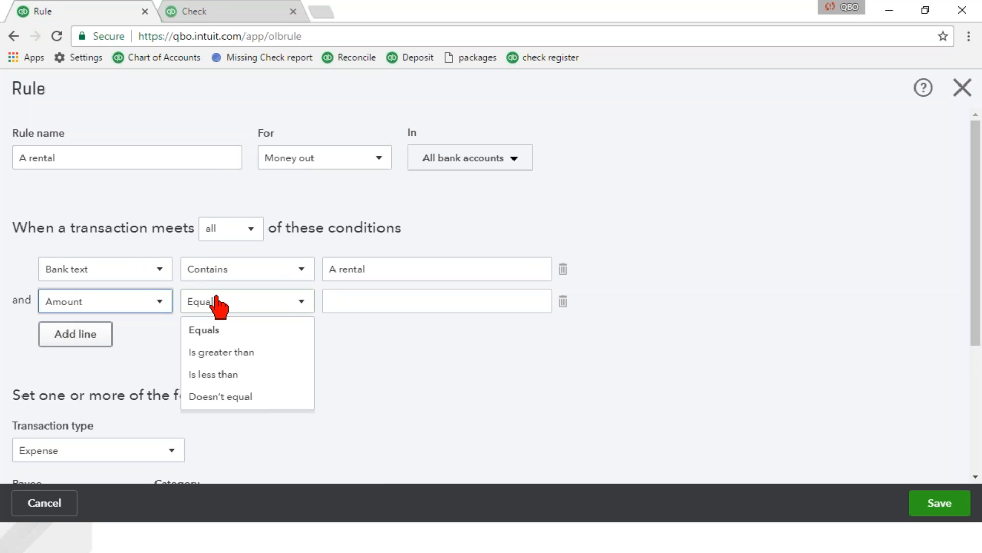
{"action": "left_click", "coordinate": [233, 352]}
{"action": "left_click", "coordinate": [344, 307]}
{"action": "type", "text": "1,0"}
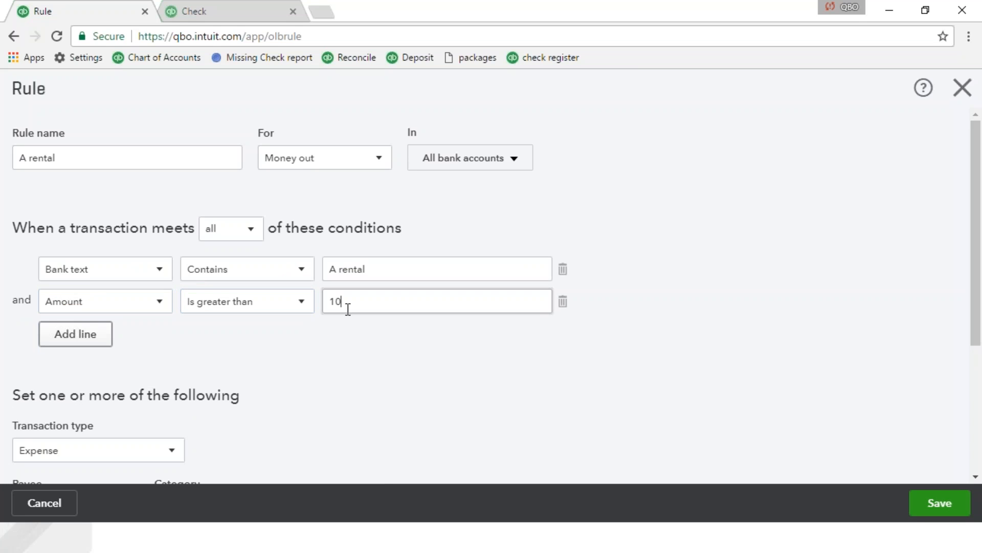
{"action": "type", "text": "00"}
{"action": "key", "text": "Tab"}
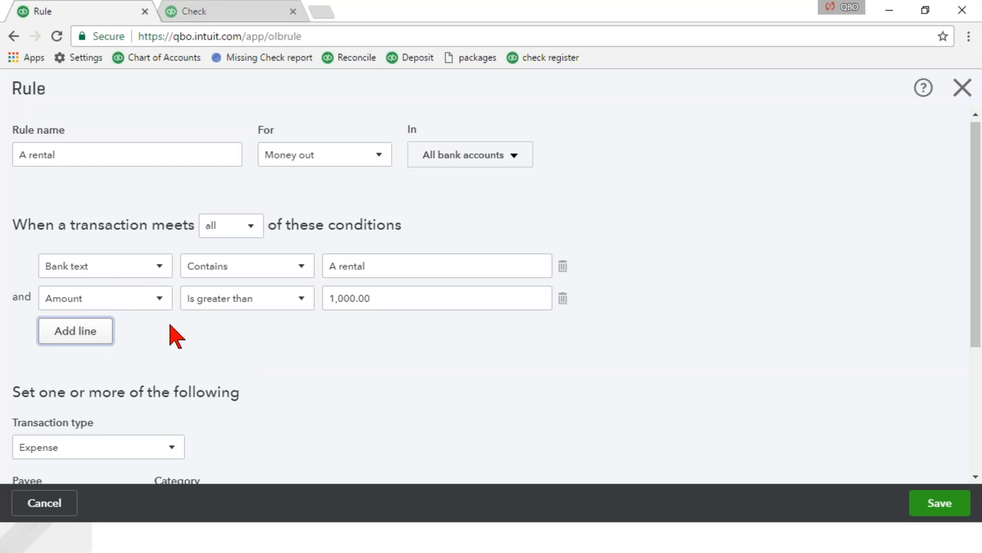
Have the rule assign payee Ellis Equipment Rental and category Equipment Rental, automatically add transactions to the books, and save it.
{"action": "scroll", "coordinate": [171, 333], "scroll_direction": "down", "scroll_amount": 4}
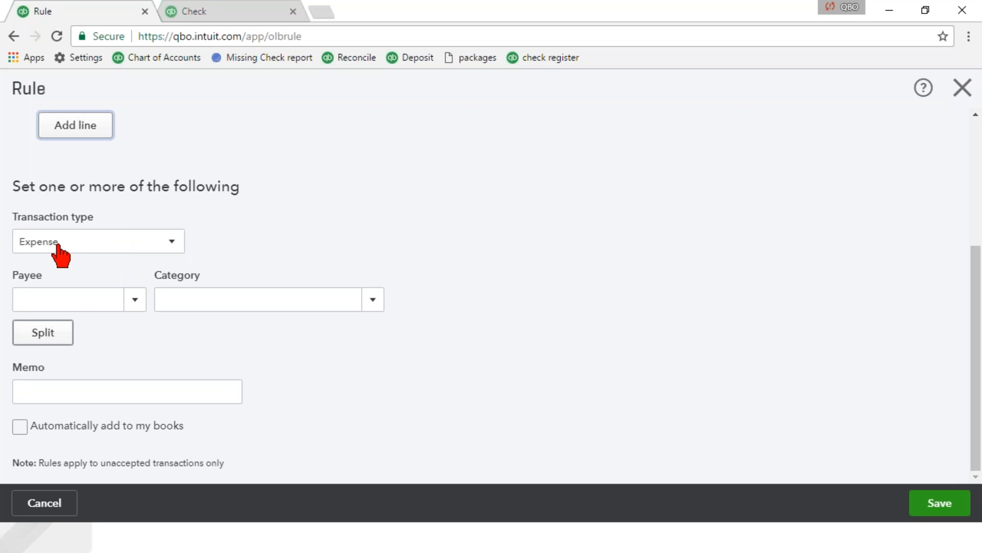
{"action": "left_click", "coordinate": [83, 298]}
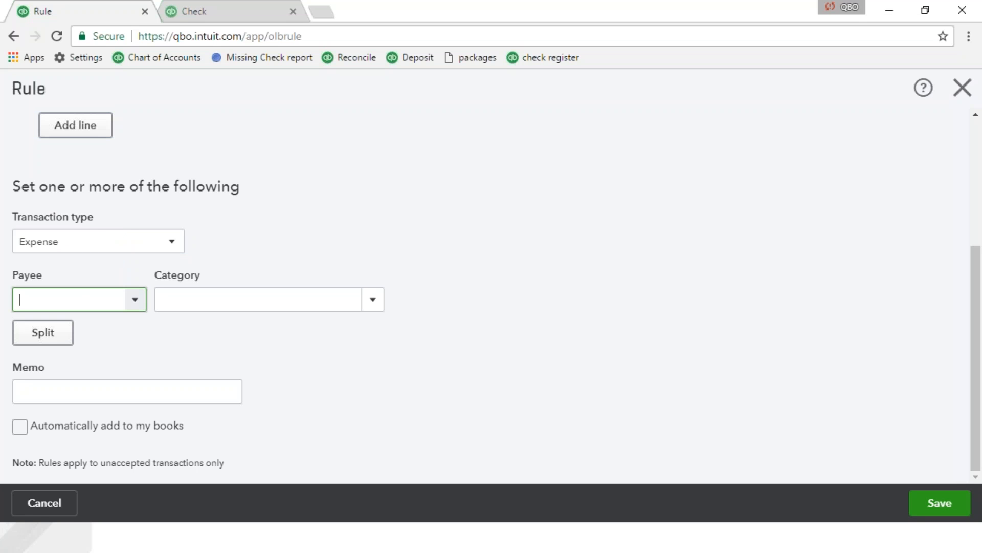
{"action": "type", "text": "elli"}
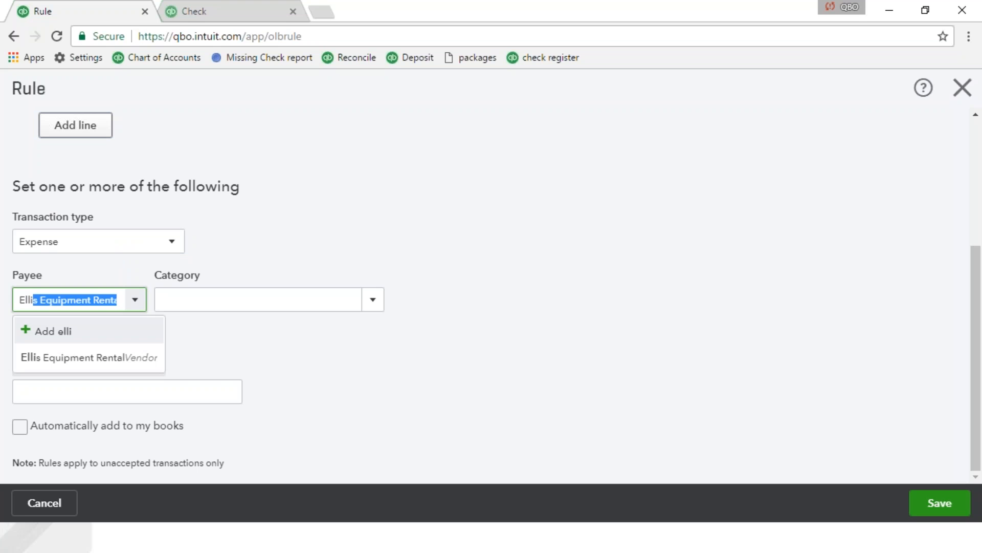
{"action": "key", "text": "Tab"}
{"action": "type", "text": "equi"}
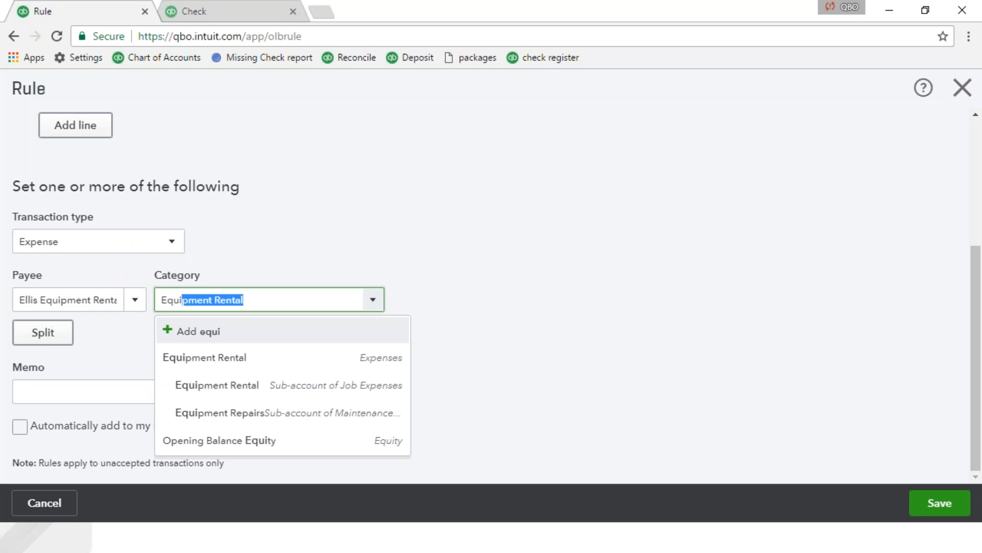
{"action": "key", "text": "Tab"}
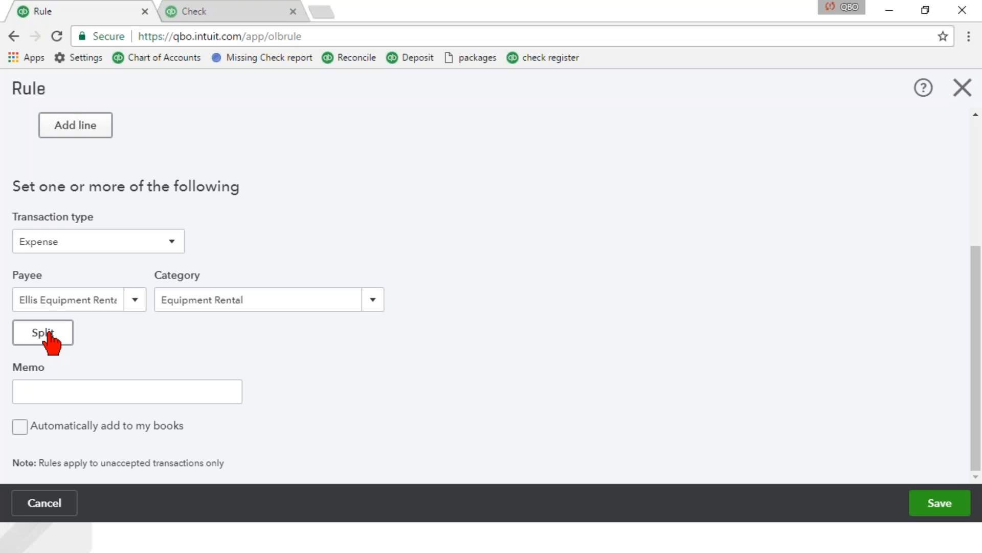
{"action": "left_click", "coordinate": [19, 426]}
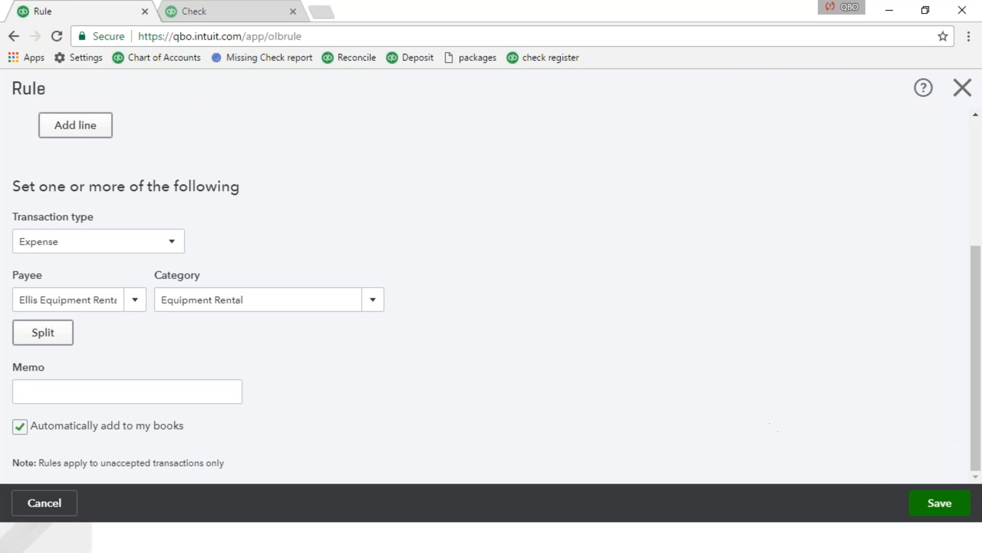
{"action": "left_click", "coordinate": [930, 508]}
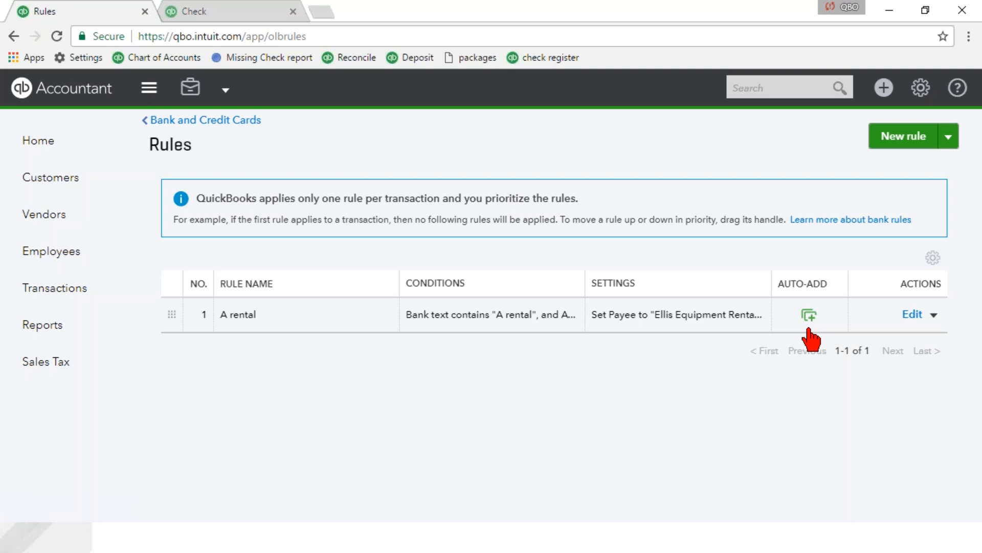
Return to the Checking bank feed and check how the rule treated the A Rental transactions in the For Review and In QuickBooks lists.
{"action": "left_click", "coordinate": [226, 122]}
{"action": "scroll", "coordinate": [529, 353], "scroll_direction": "down", "scroll_amount": 2}
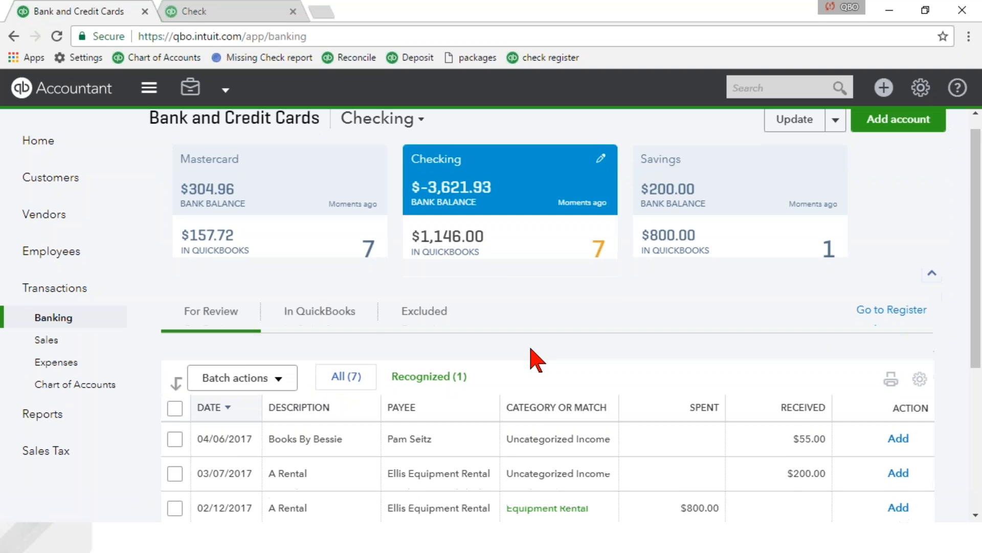
{"action": "scroll", "coordinate": [524, 357], "scroll_direction": "down", "scroll_amount": 2}
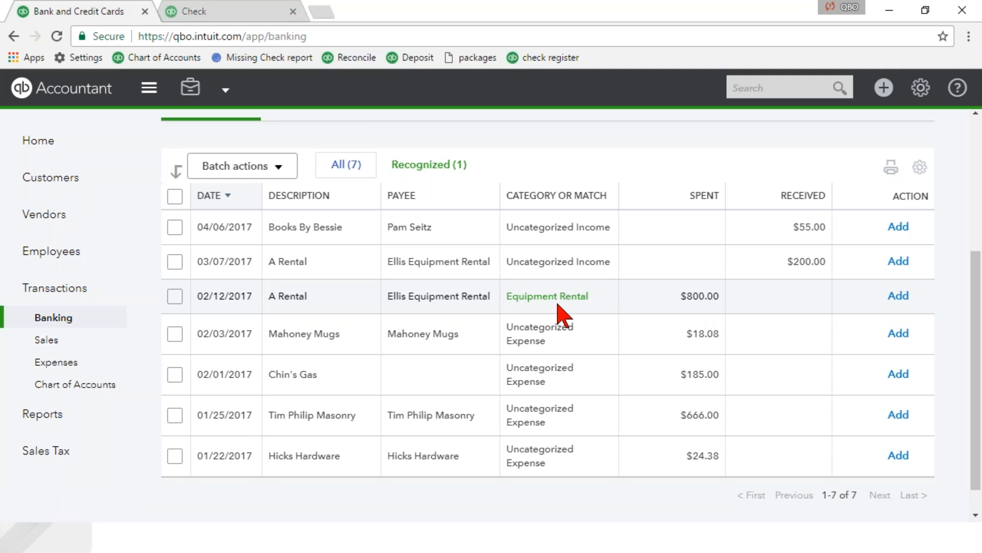
{"action": "left_click", "coordinate": [451, 301]}
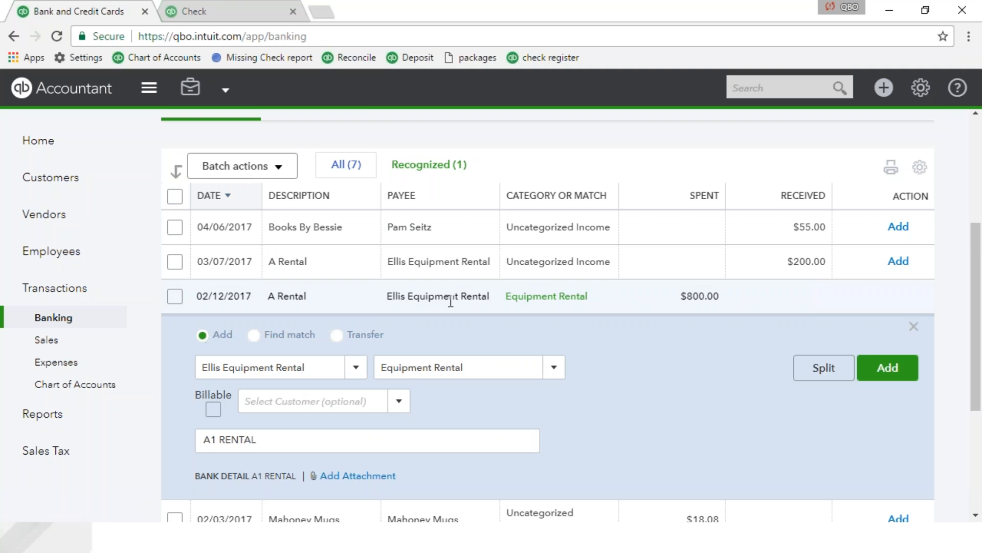
{"action": "scroll", "coordinate": [412, 244], "scroll_direction": "up", "scroll_amount": 5}
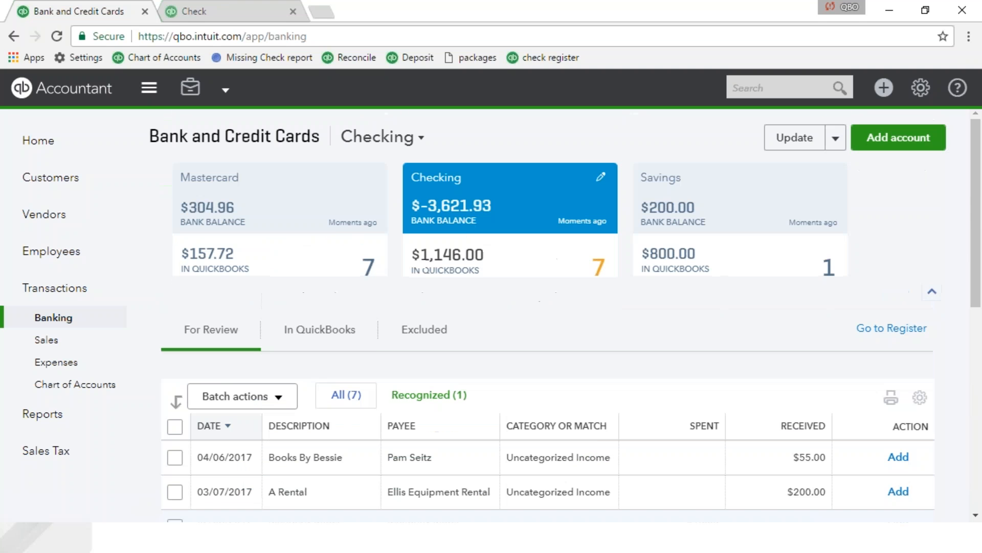
{"action": "left_click", "coordinate": [328, 331]}
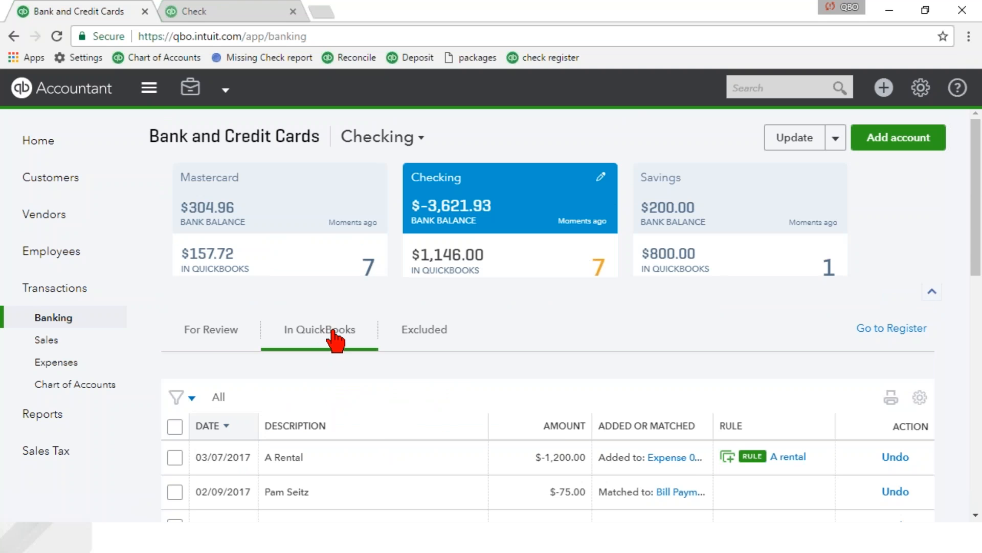
{"action": "scroll", "coordinate": [329, 338], "scroll_direction": "down", "scroll_amount": 3}
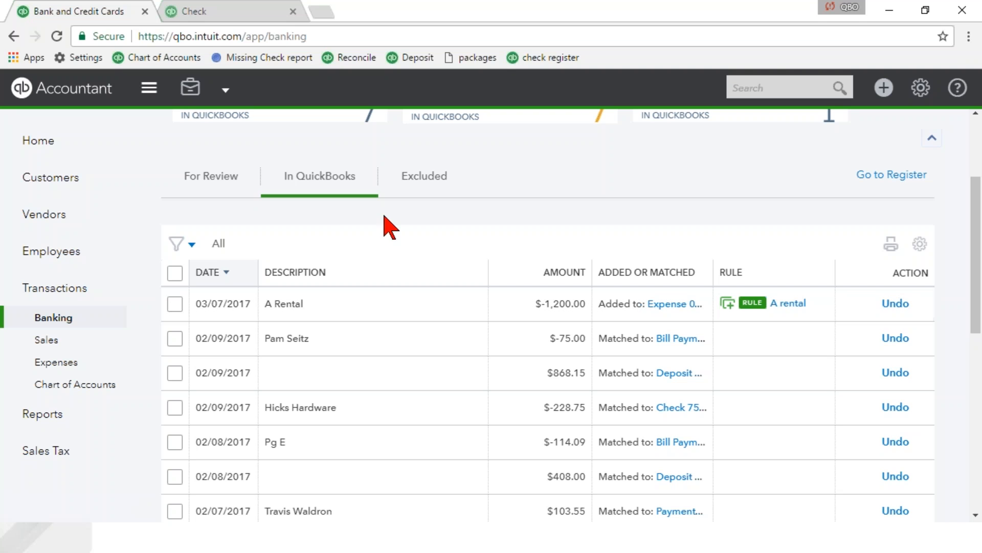
Sort the Checking transactions for review by oldest date first and select the consecutive ones from 01/22/2017 through 02/12/2017.
{"action": "left_click", "coordinate": [202, 185]}
{"action": "scroll", "coordinate": [230, 337], "scroll_direction": "down", "scroll_amount": 5}
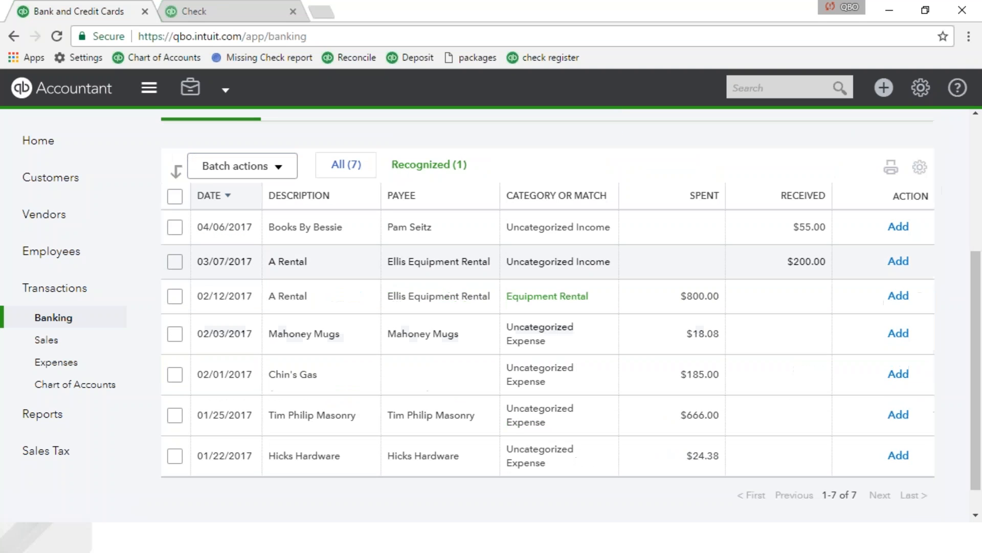
{"action": "left_click", "coordinate": [213, 197]}
{"action": "scroll", "coordinate": [220, 353], "scroll_direction": "down", "scroll_amount": 2}
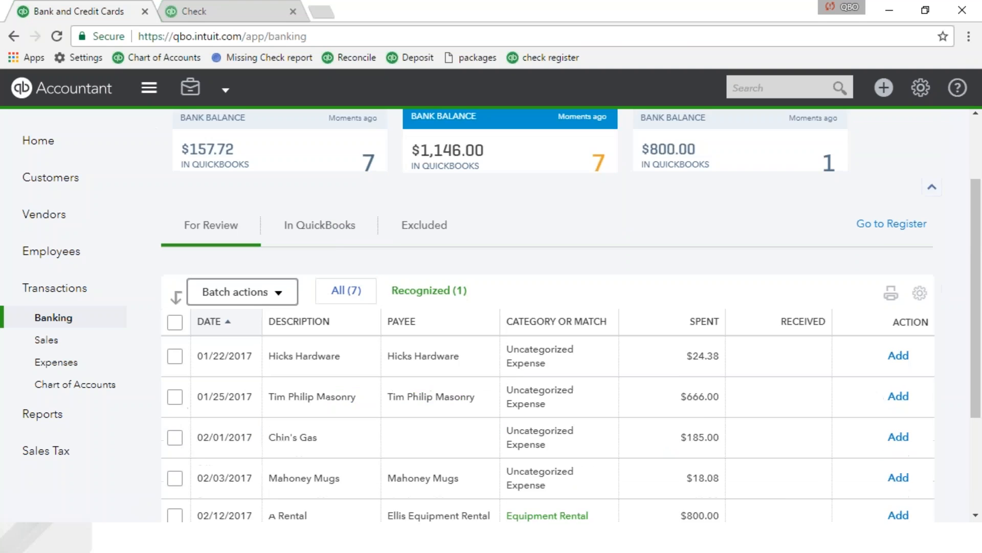
{"action": "scroll", "coordinate": [169, 327], "scroll_direction": "down", "scroll_amount": 1}
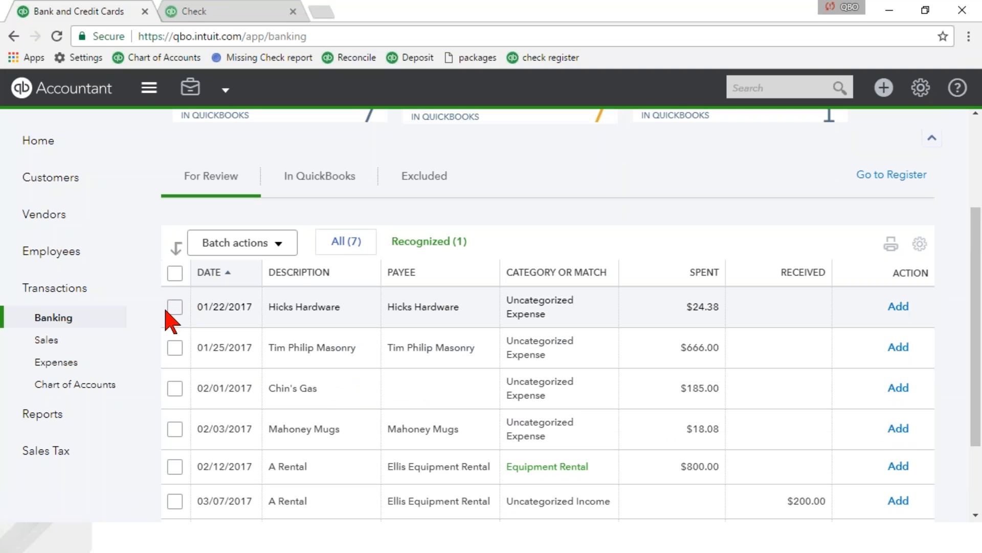
{"action": "left_click", "coordinate": [175, 466], "text": "shift"}
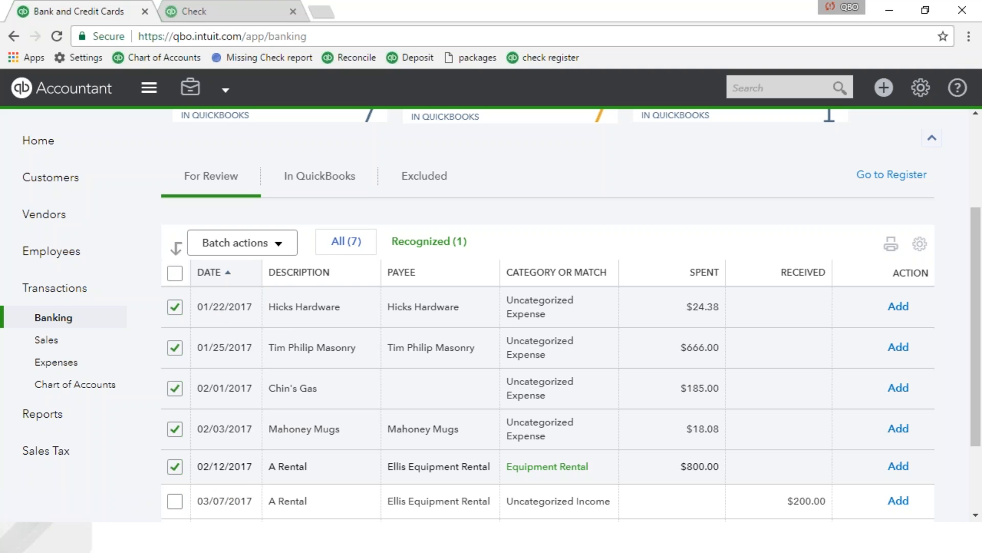
Exclude the selected Checking transactions as a batch and open the list of excluded transactions.
{"action": "left_click", "coordinate": [230, 244]}
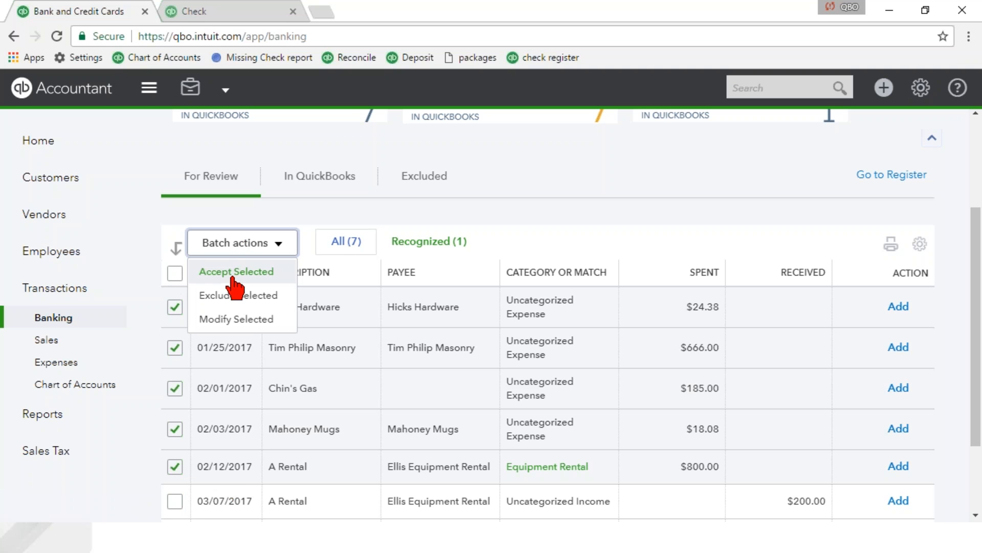
{"action": "left_click", "coordinate": [216, 302]}
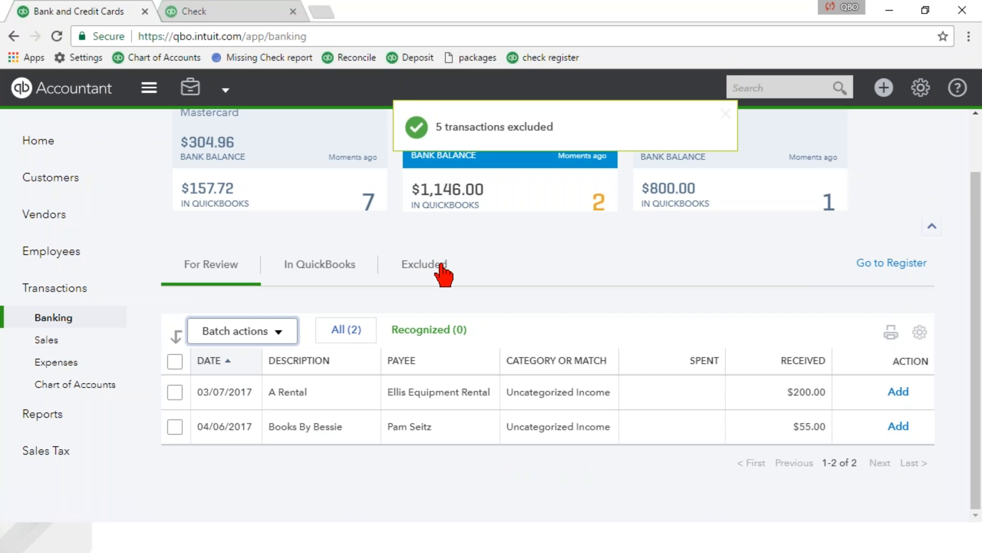
{"action": "left_click", "coordinate": [432, 266]}
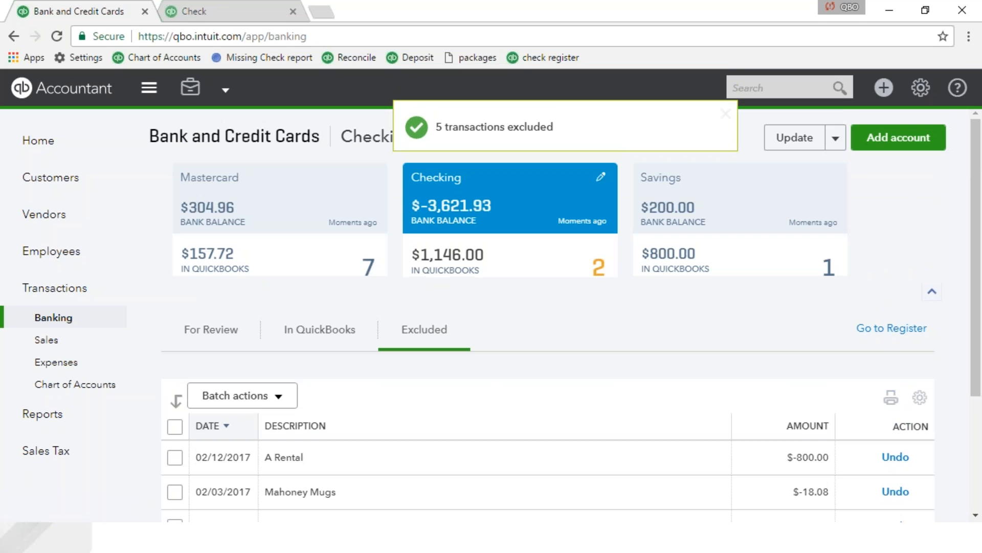
{"action": "scroll", "coordinate": [430, 284], "scroll_direction": "down", "scroll_amount": 3}
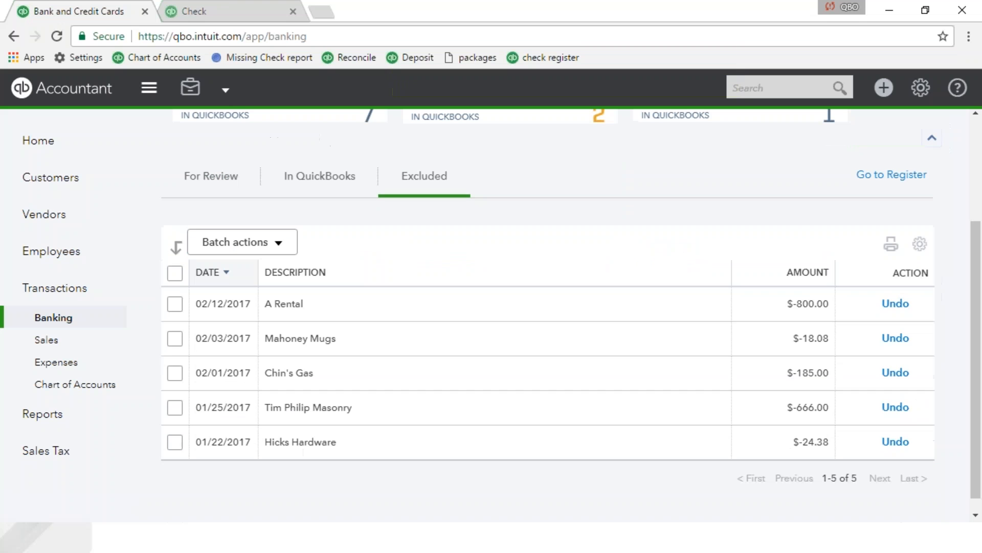
Select all excluded Checking transactions and permanently delete them as a batch.
{"action": "left_click", "coordinate": [175, 275]}
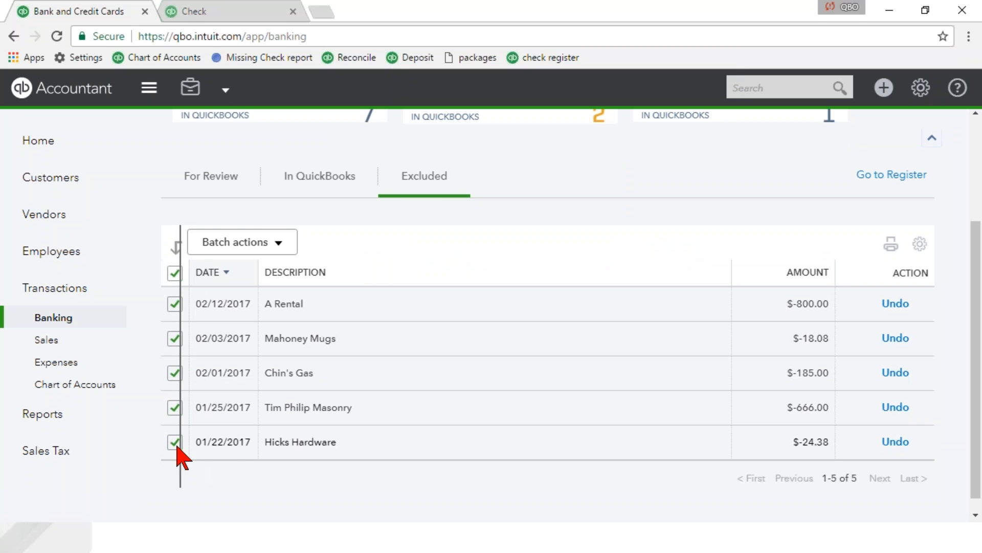
{"action": "left_click", "coordinate": [256, 245]}
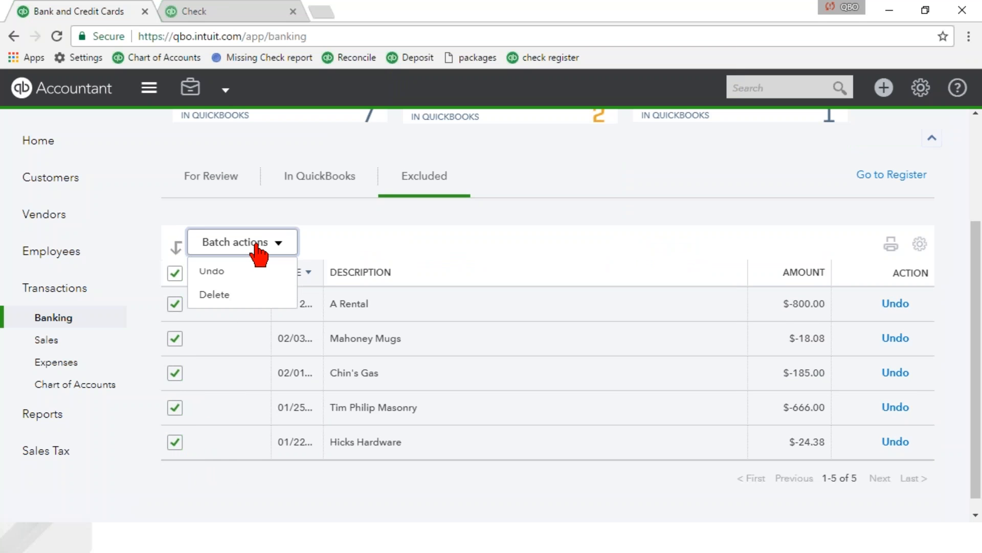
{"action": "left_click", "coordinate": [215, 297]}
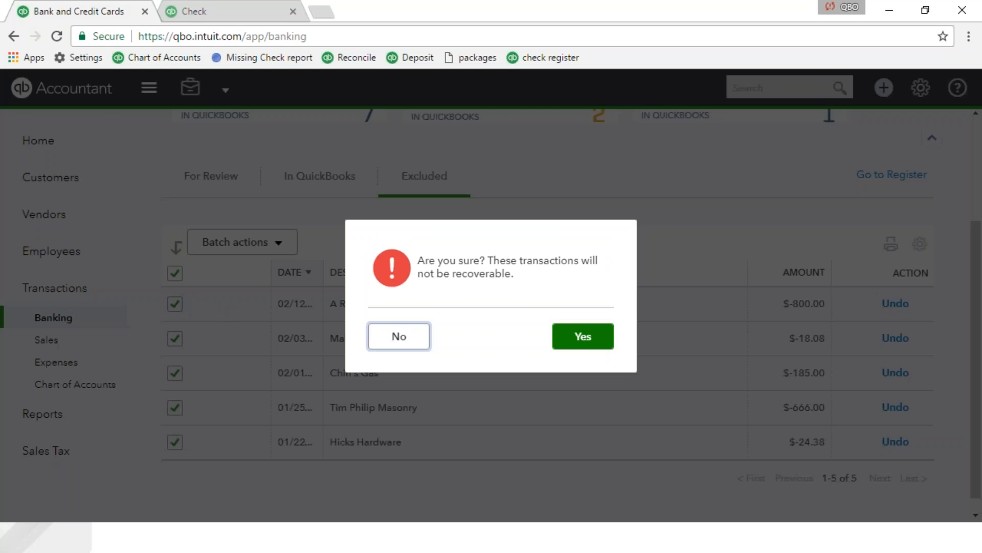
{"action": "left_click", "coordinate": [594, 342]}
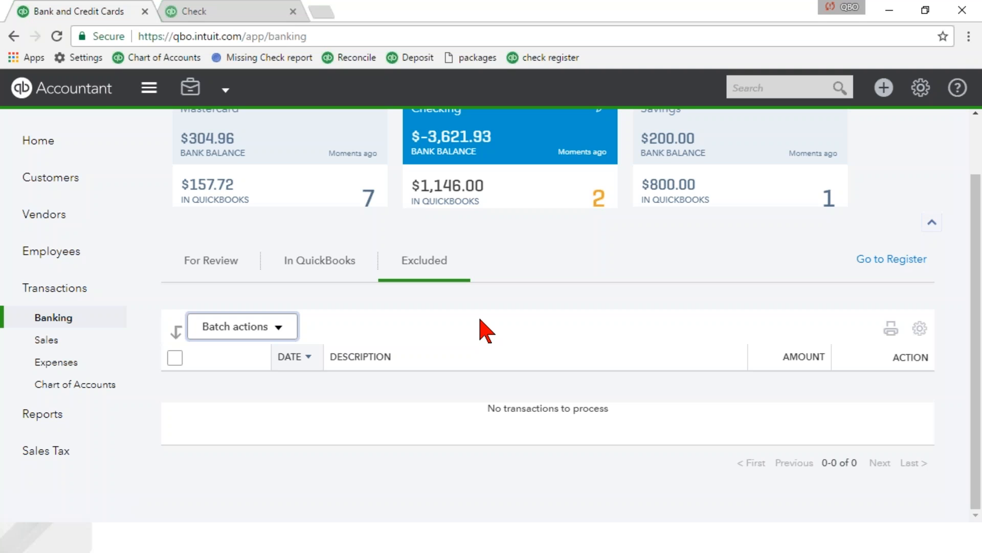
Back in the For Review list, categorize the 03/07/2017 A Rental deposit refund as Equipment Rental under Expenses and add it.
{"action": "left_click", "coordinate": [213, 260]}
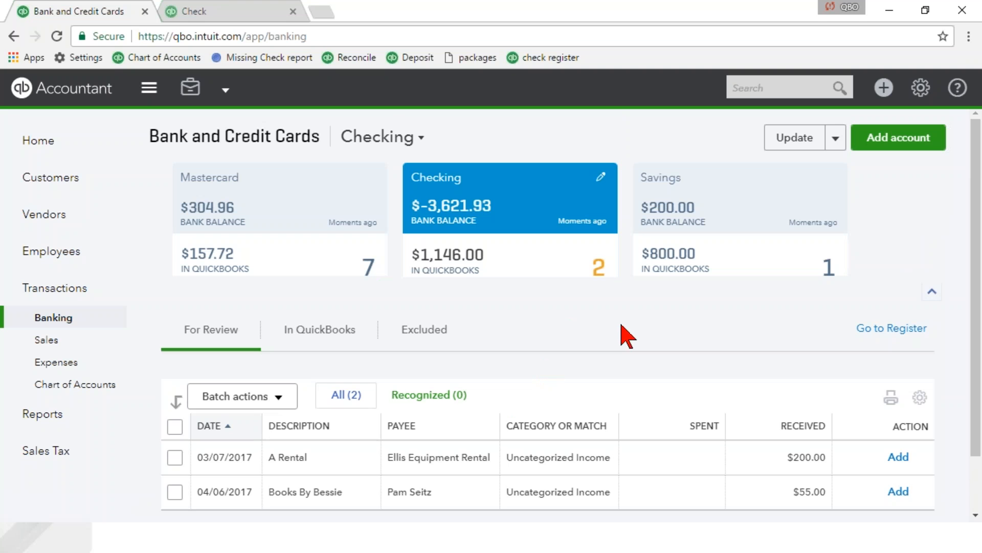
{"action": "left_click", "coordinate": [445, 453]}
{"action": "scroll", "coordinate": [445, 453], "scroll_direction": "down", "scroll_amount": 3}
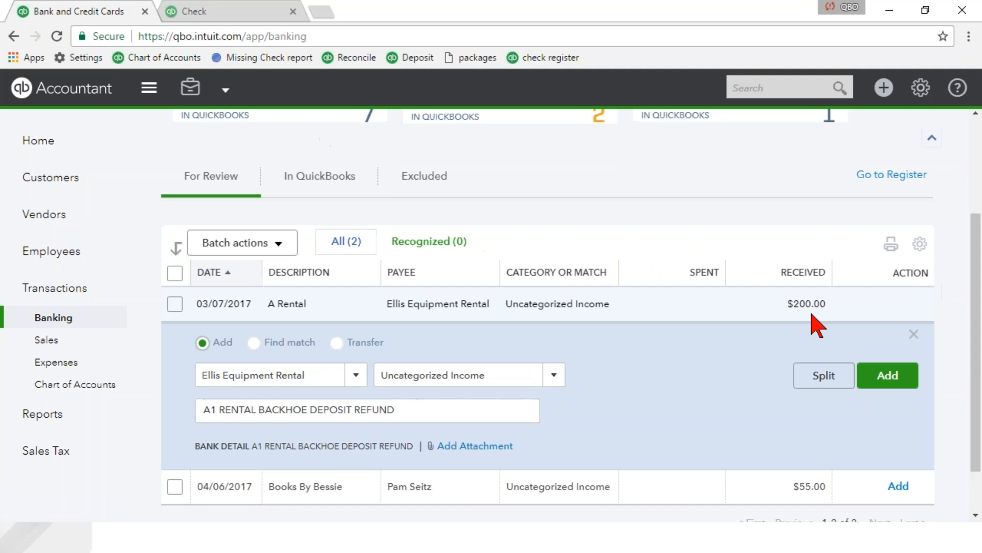
{"action": "left_click", "coordinate": [502, 377]}
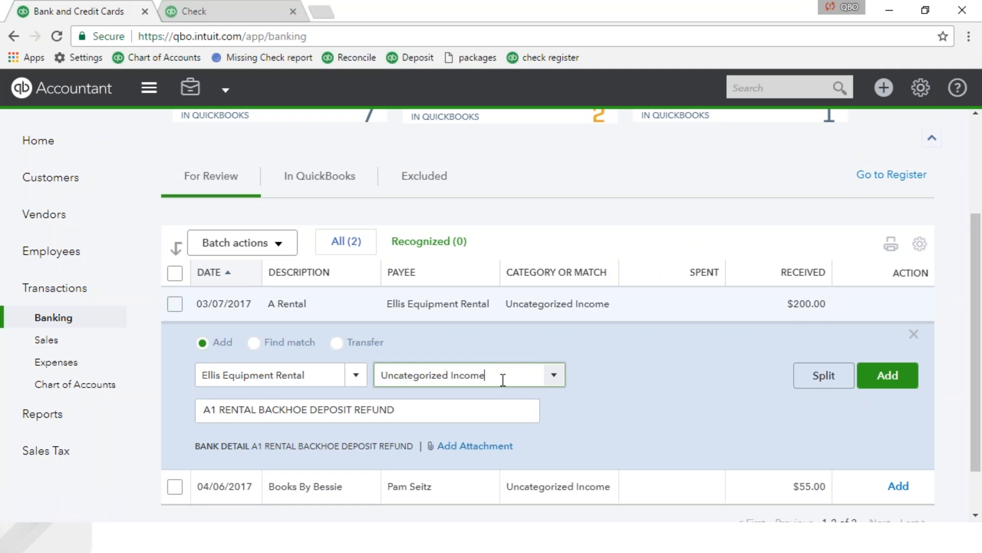
{"action": "type", "text": "equi"}
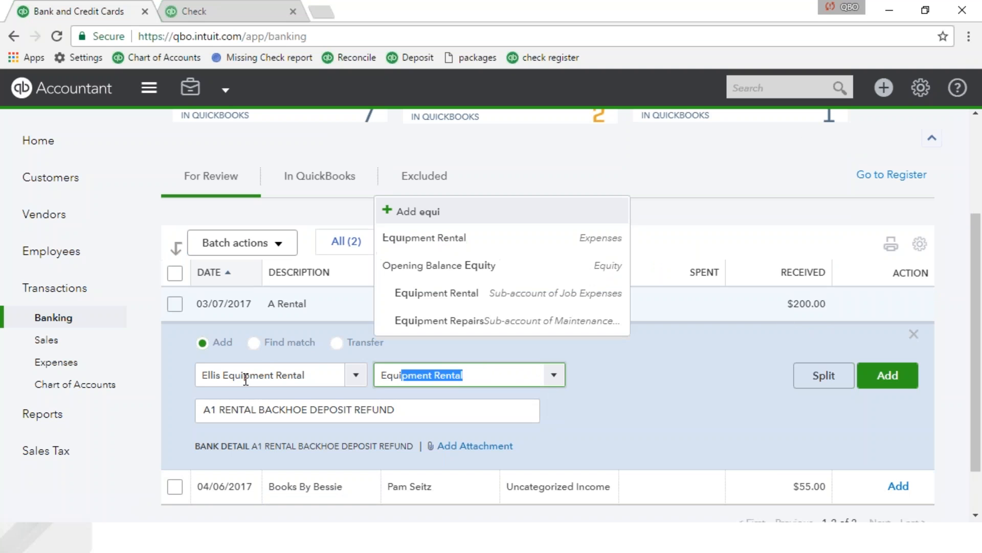
{"action": "left_click", "coordinate": [441, 238]}
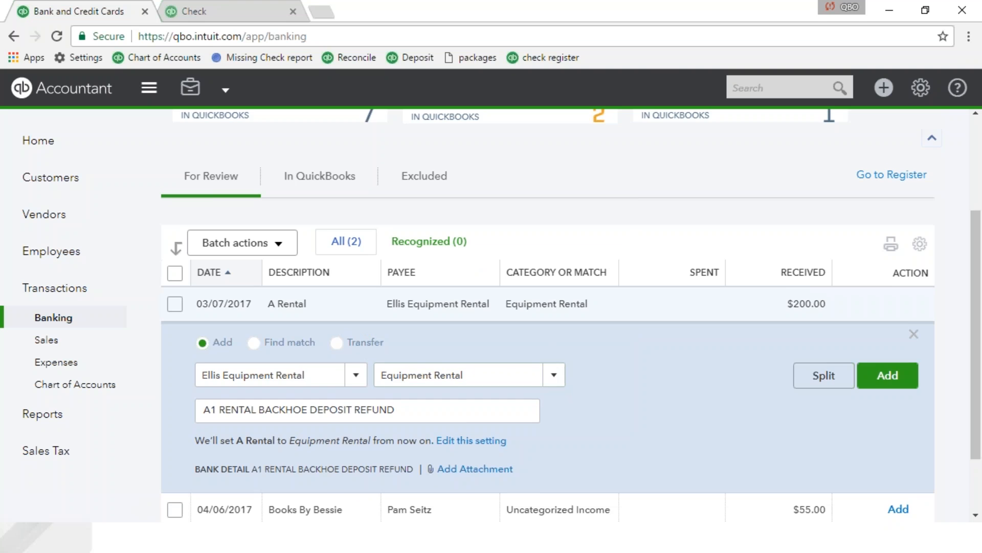
{"action": "scroll", "coordinate": [474, 392], "scroll_direction": "down", "scroll_amount": 2}
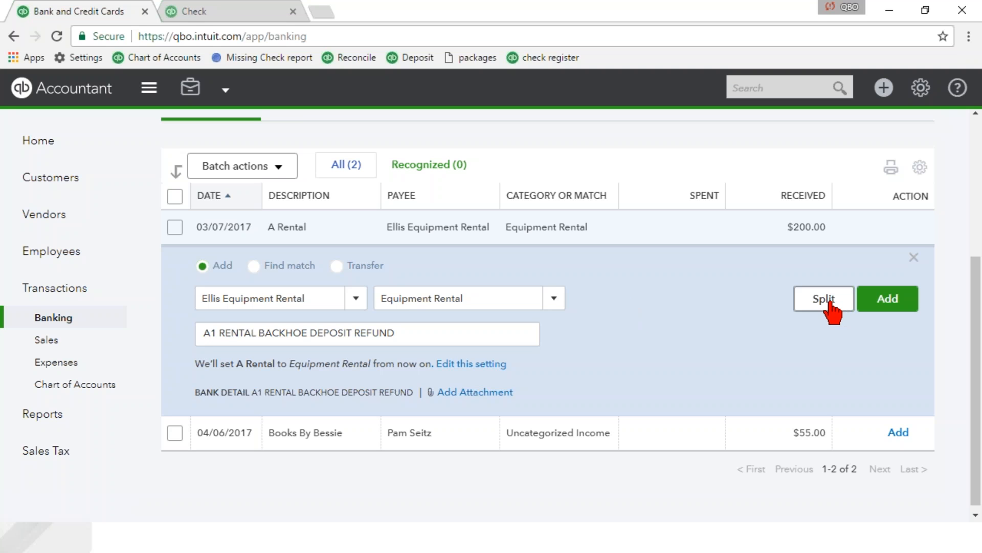
{"action": "left_click", "coordinate": [883, 307]}
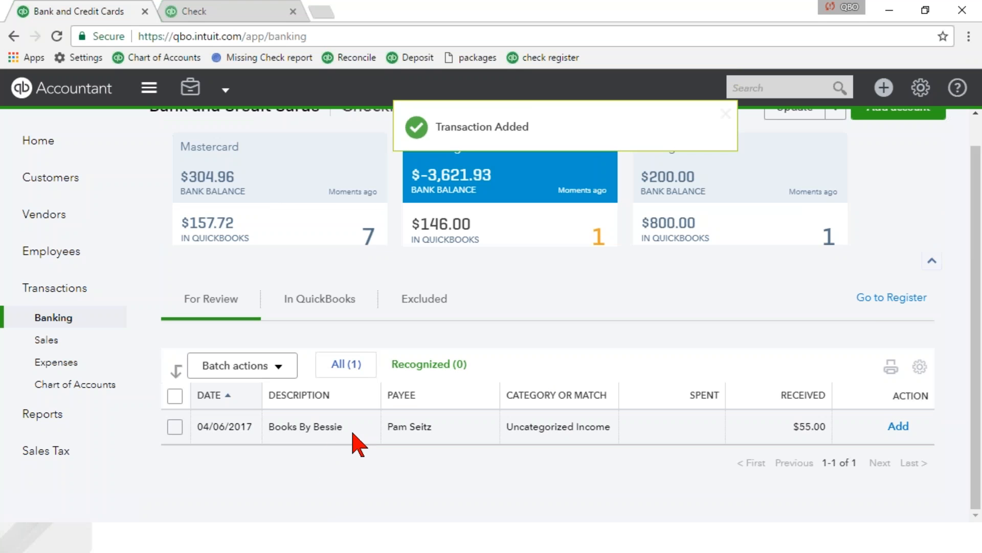
Categorize the 04/06/2017 Books By Bessie transaction as Legal & Professional Fees and add it to the books.
{"action": "left_click", "coordinate": [382, 434]}
{"action": "left_click", "coordinate": [553, 351]}
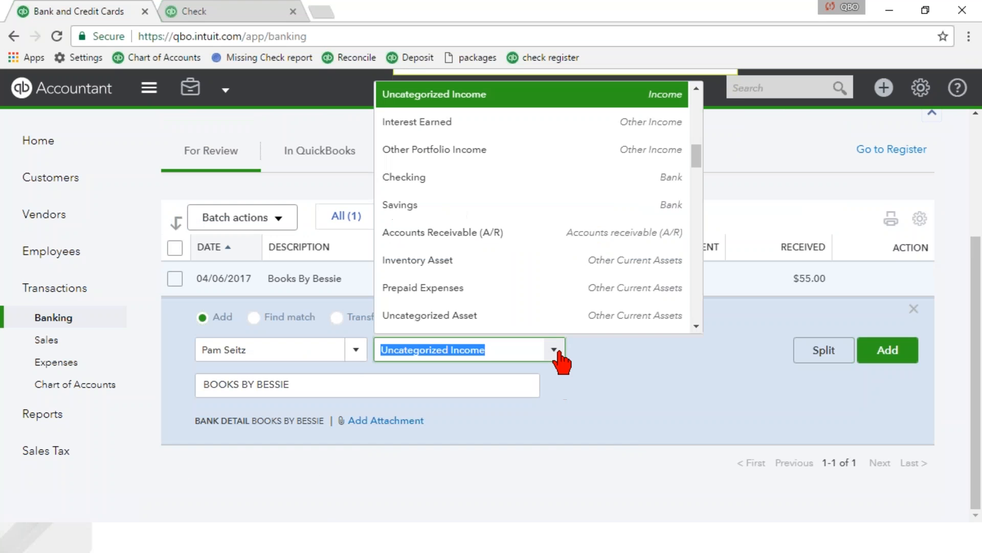
{"action": "scroll", "coordinate": [552, 253], "scroll_direction": "down", "scroll_amount": 1}
{"action": "scroll", "coordinate": [539, 240], "scroll_direction": "down", "scroll_amount": 10}
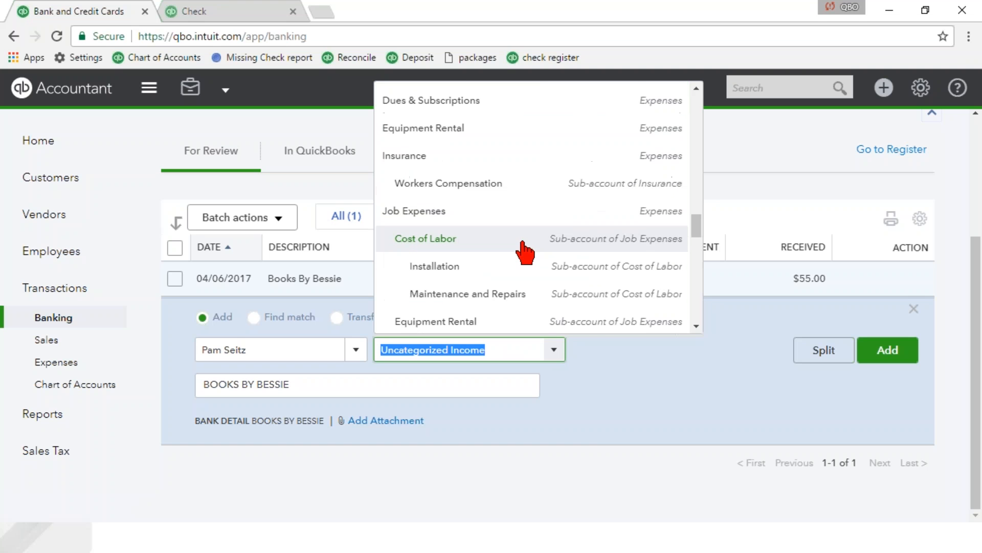
{"action": "scroll", "coordinate": [509, 261], "scroll_direction": "down", "scroll_amount": 3}
{"action": "scroll", "coordinate": [509, 260], "scroll_direction": "up", "scroll_amount": 3}
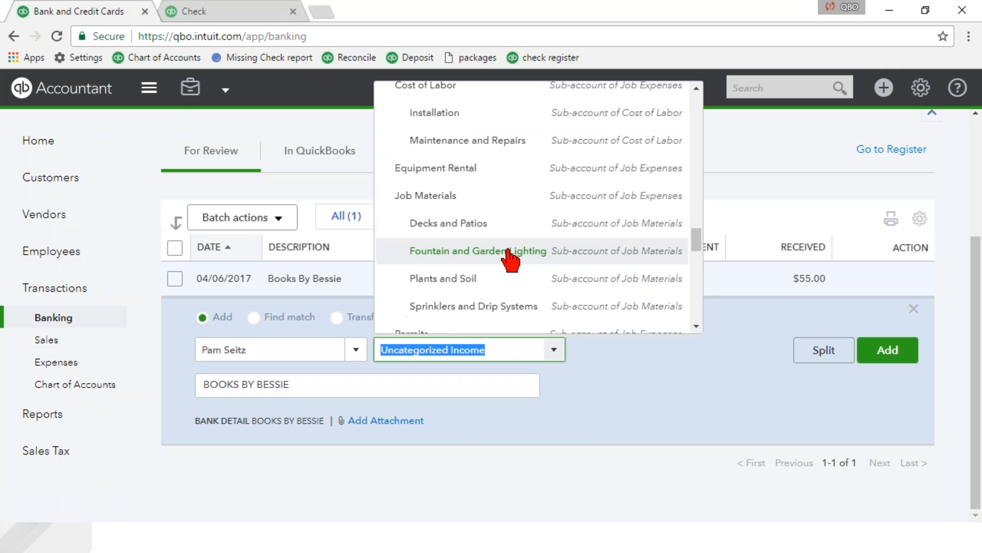
{"action": "scroll", "coordinate": [489, 269], "scroll_direction": "down", "scroll_amount": 2}
{"action": "left_click", "coordinate": [476, 285]}
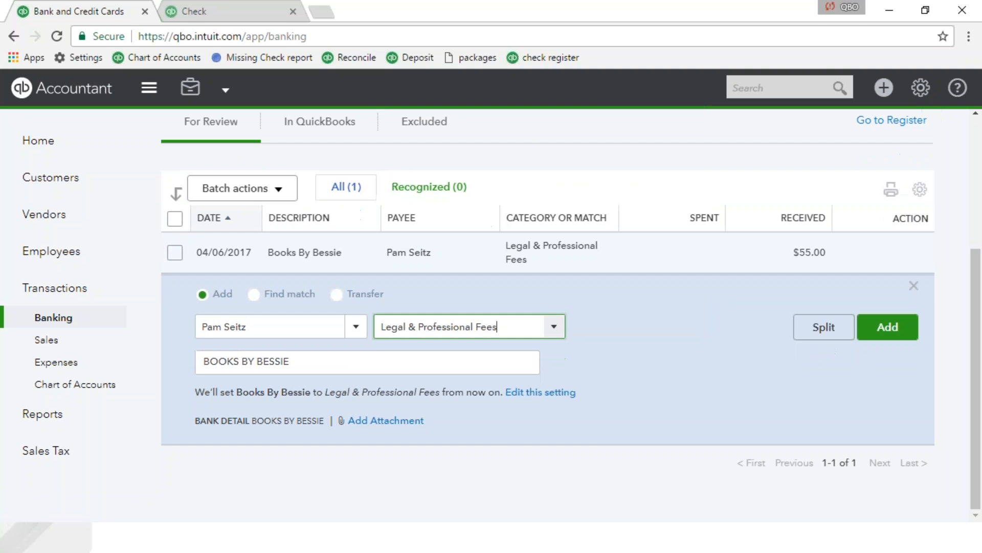
{"action": "left_click", "coordinate": [887, 331]}
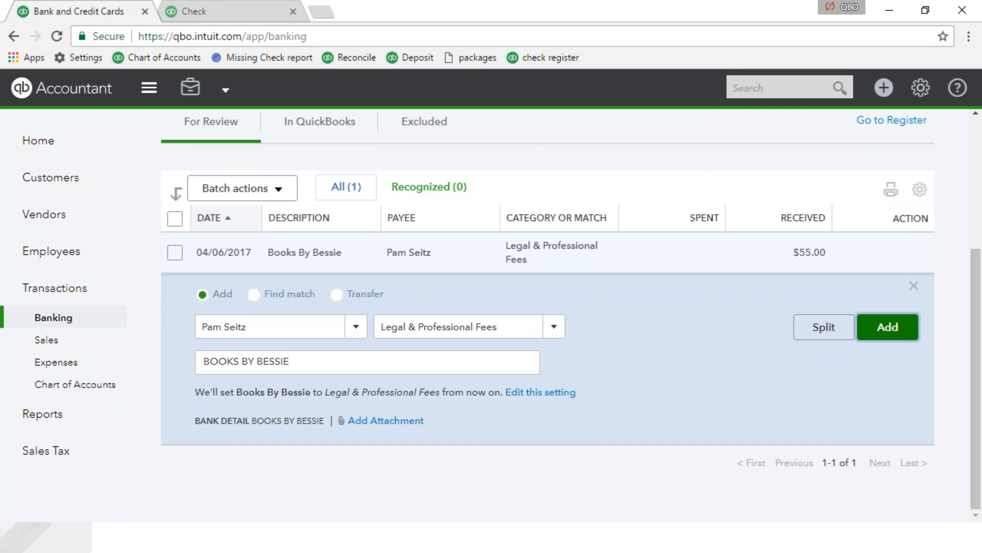
{"action": "scroll", "coordinate": [567, 287], "scroll_direction": "up", "scroll_amount": 3}
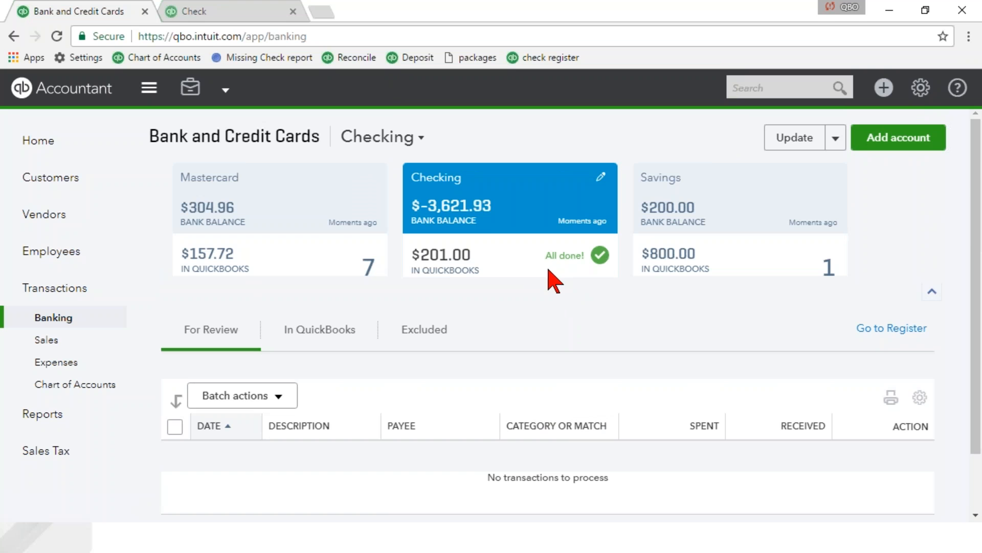
Start reconciling the Checking account with statement ending date 02/28/2017 and ending balance 1,234.
{"action": "left_click", "coordinate": [921, 89]}
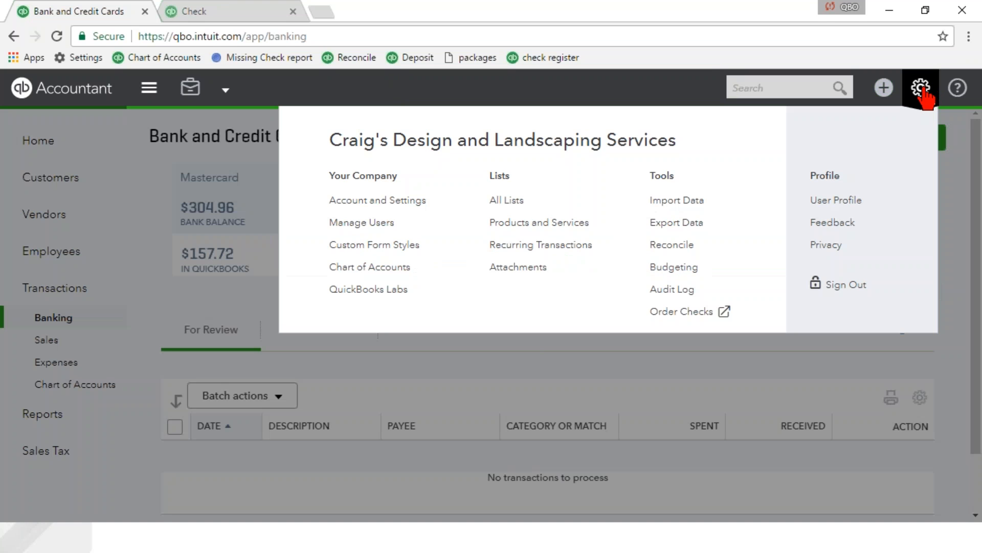
{"action": "left_click", "coordinate": [672, 244]}
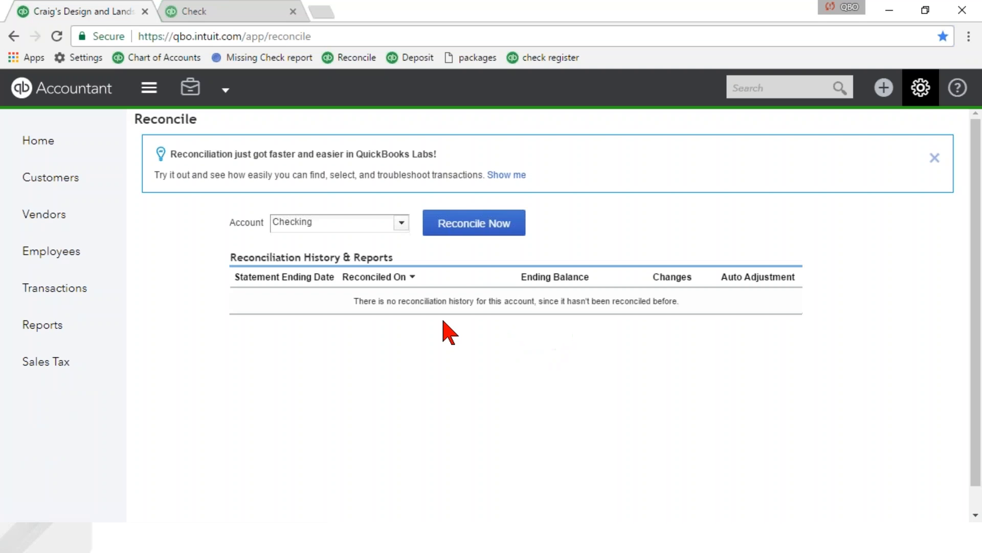
{"action": "left_click", "coordinate": [469, 225]}
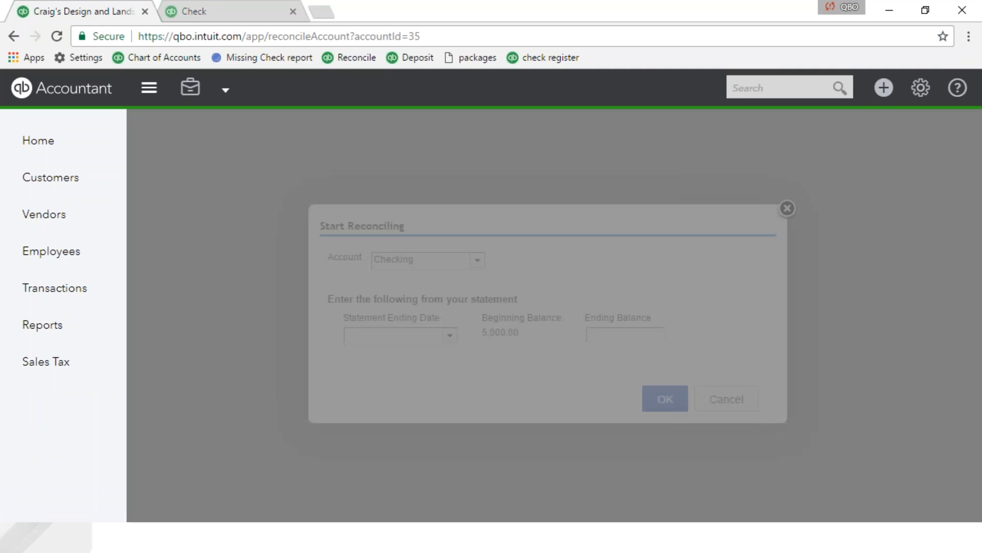
{"action": "type", "text": "022820"}
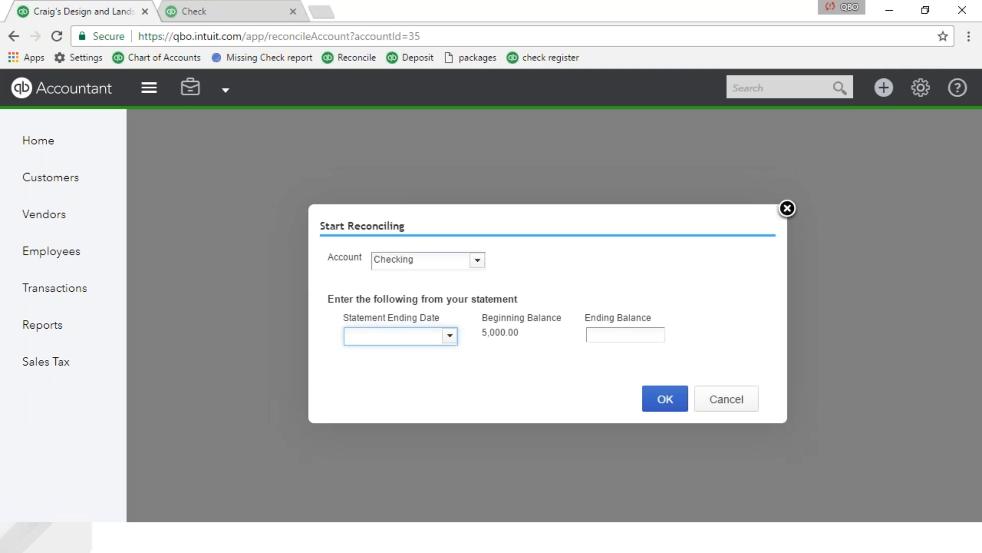
{"action": "key", "text": "Tab"}
{"action": "type", "text": "1234"}
{"action": "key", "text": "Tab"}
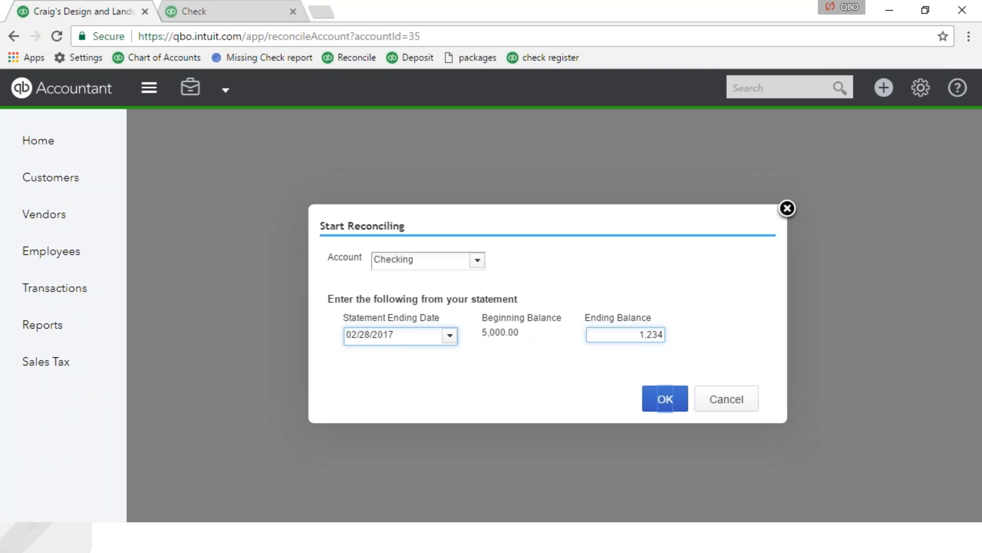
{"action": "left_click", "coordinate": [665, 402]}
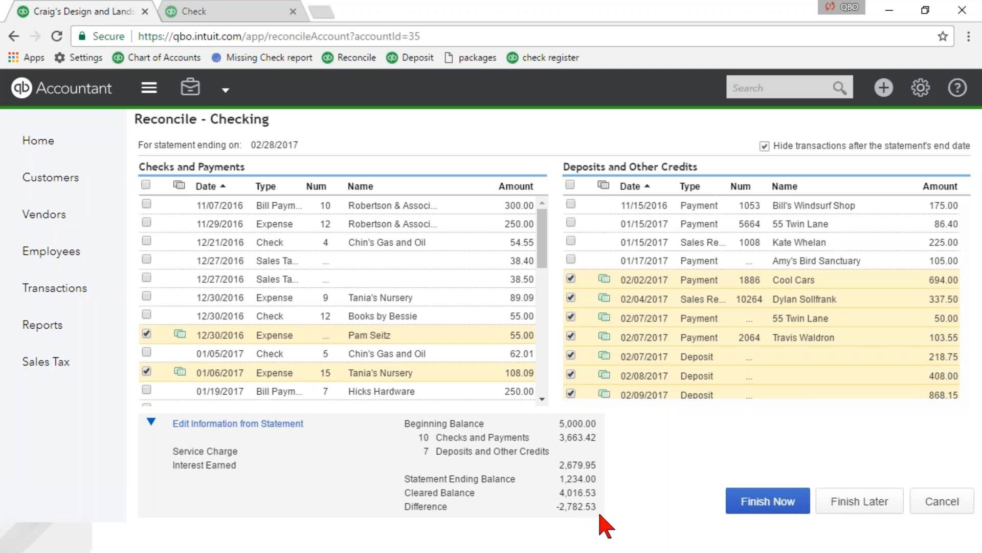
Finish the Checking reconciliation by adding an adjustment for the difference dated 02/28/2017.
{"action": "left_click", "coordinate": [766, 502]}
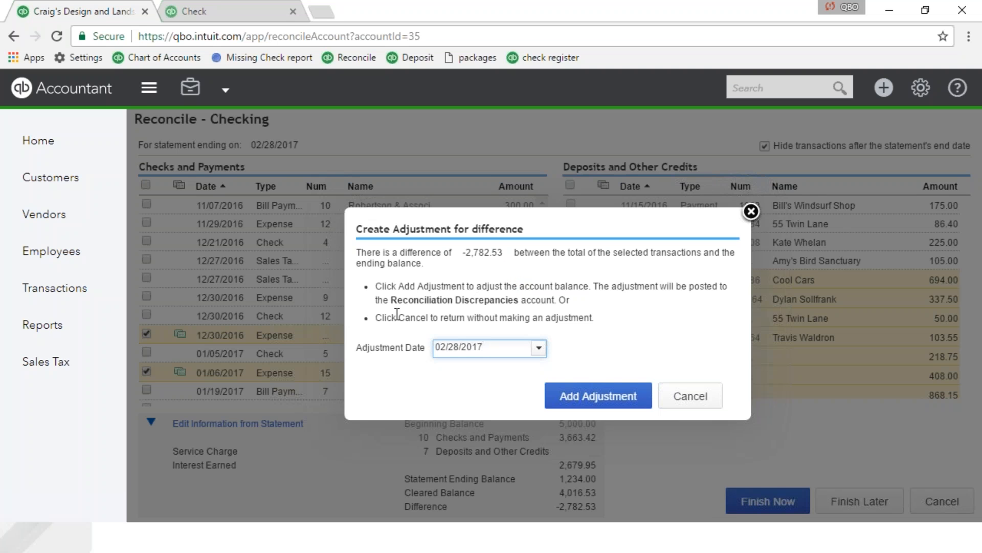
{"action": "left_click_drag", "start_coordinate": [390, 299], "coordinate": [521, 301]}
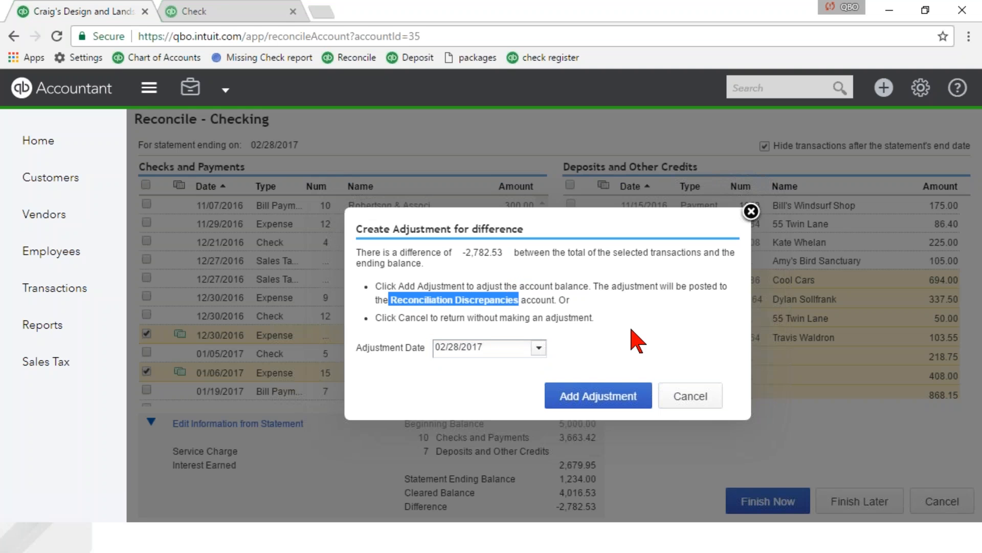
{"action": "left_click", "coordinate": [608, 338]}
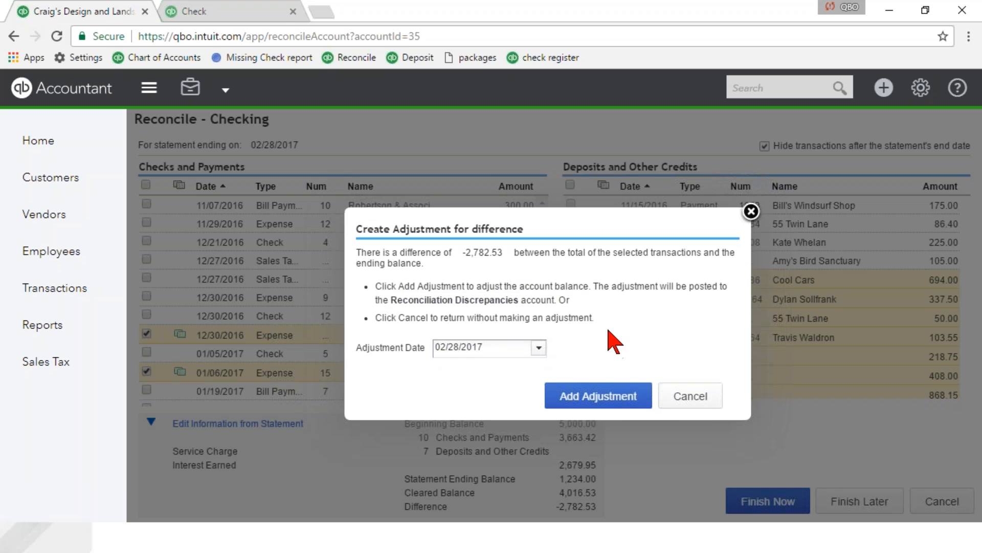
{"action": "left_click", "coordinate": [573, 400]}
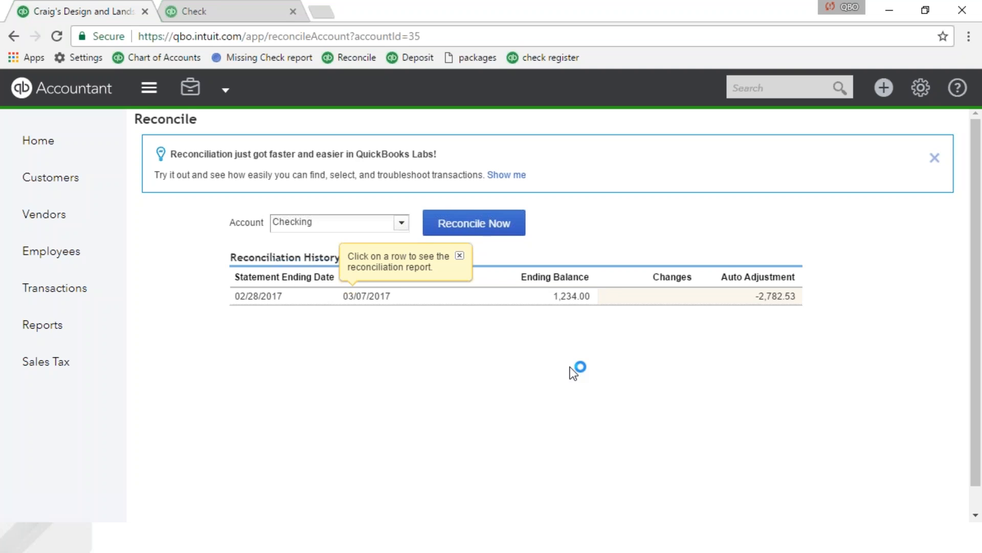
Dismiss the reconciliation report tip and the QuickBooks Labs notice above the reconciliation history.
{"action": "left_click", "coordinate": [460, 256]}
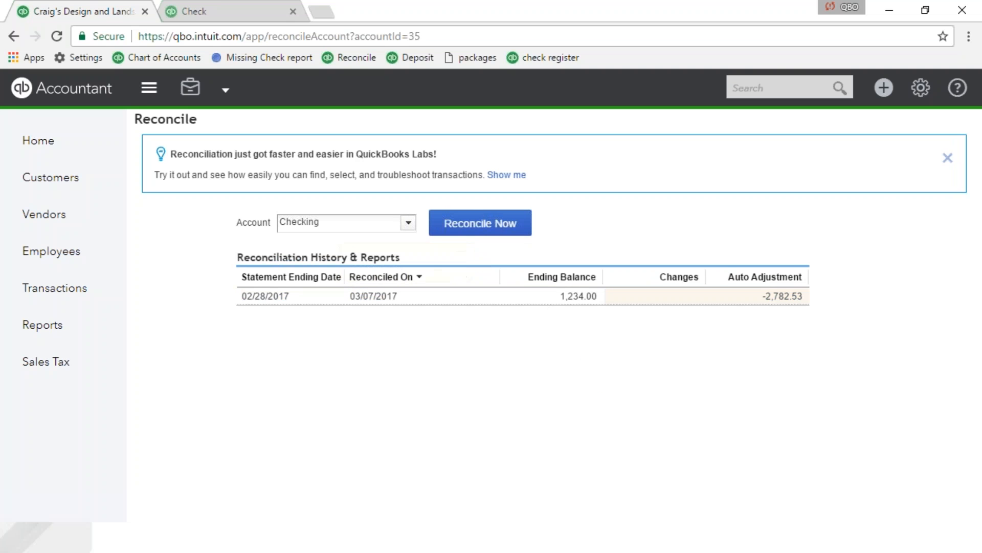
{"action": "mouse_move", "coordinate": [775, 306]}
{"action": "left_click", "coordinate": [947, 158]}
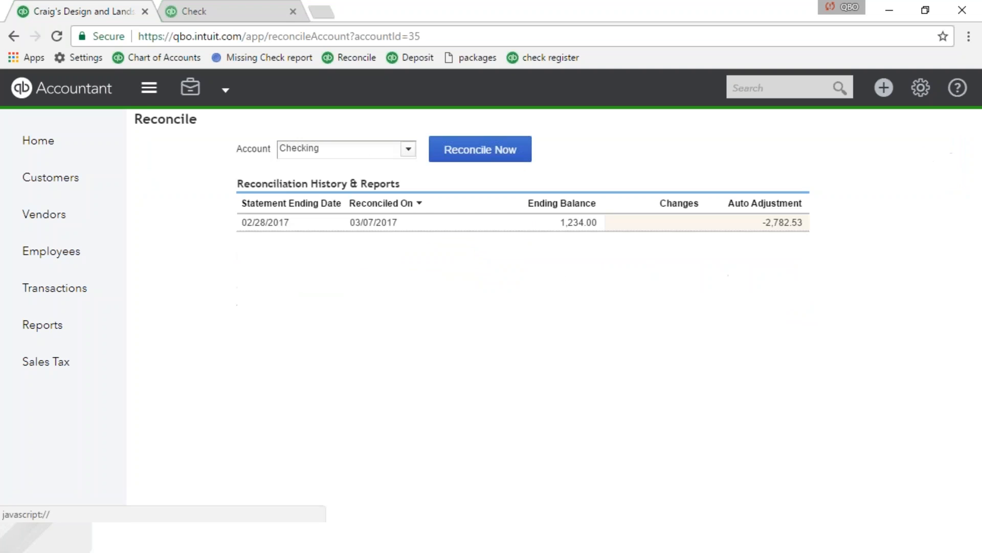
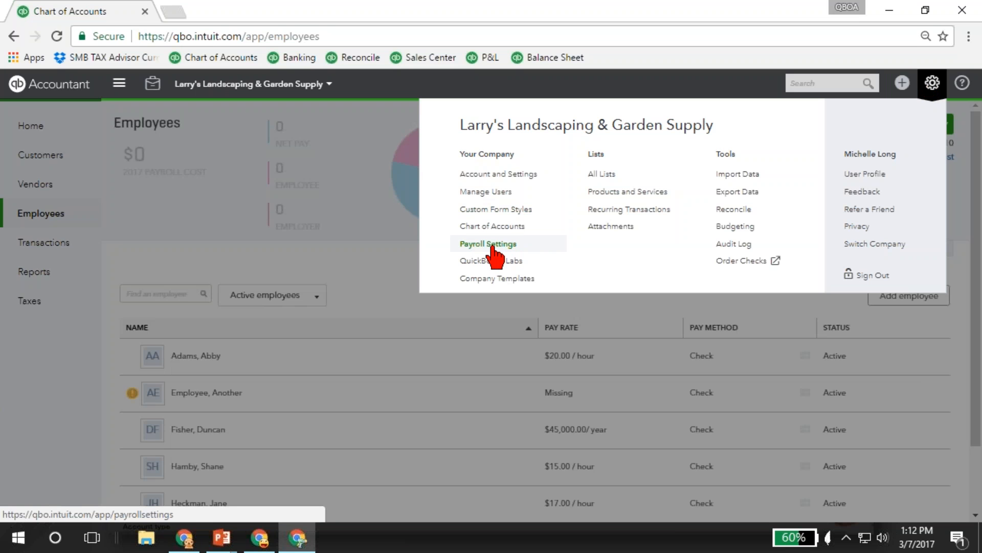
Open the payroll settings for Larry's Landscaping & Garden Supply.
{"action": "left_click", "coordinate": [493, 248]}
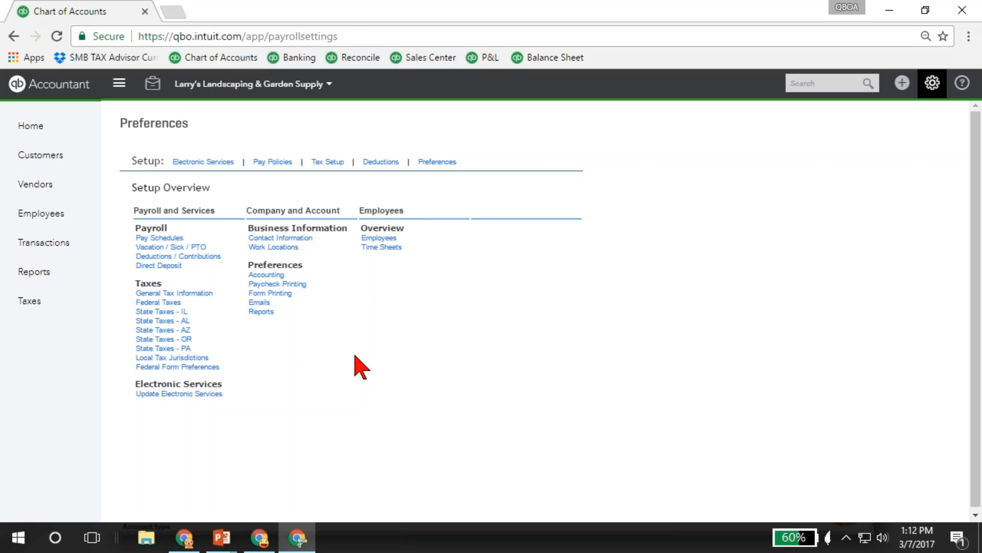
Switch to the browser window with Craig's Design and Landscaping Services and open its Banking page.
{"action": "left_click", "coordinate": [259, 537]}
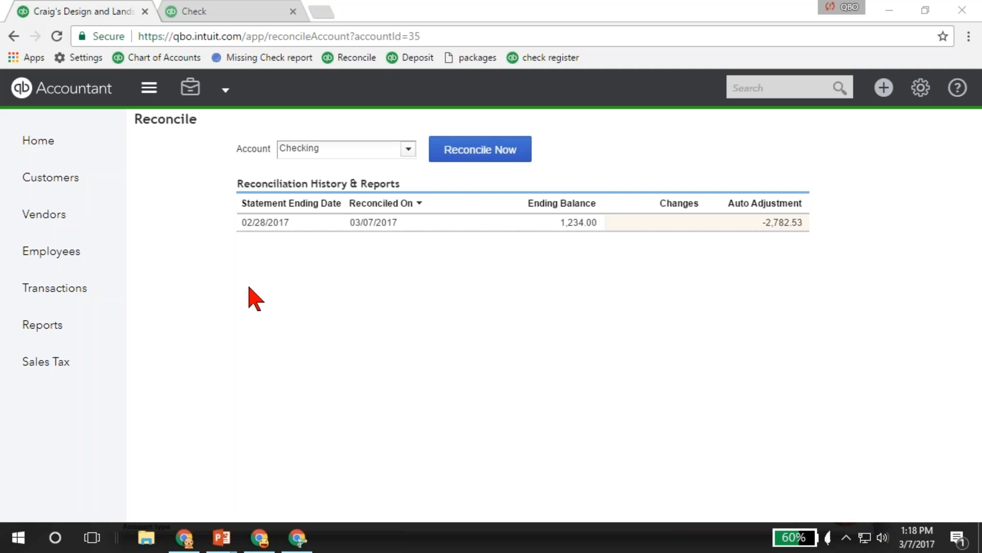
{"action": "left_click", "coordinate": [63, 288]}
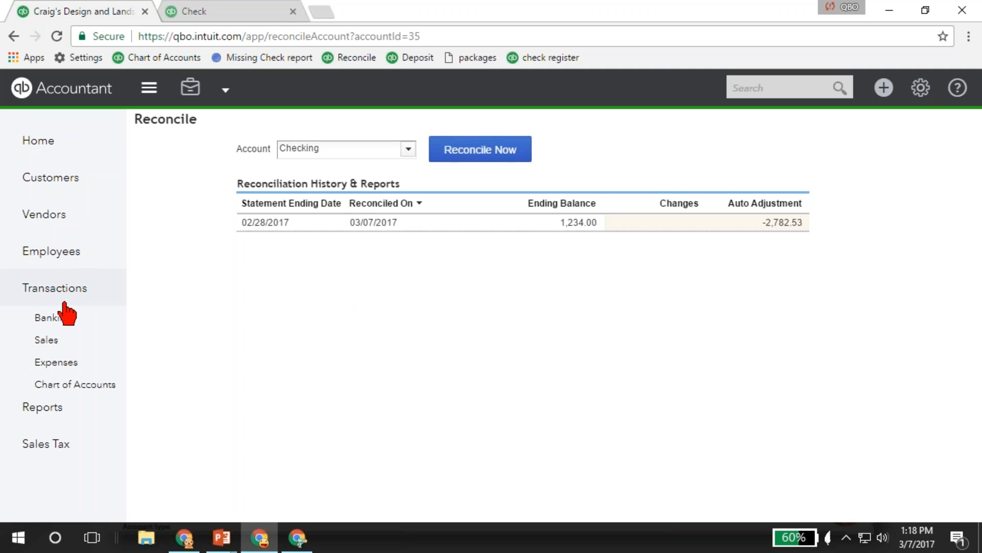
{"action": "left_click", "coordinate": [54, 320]}
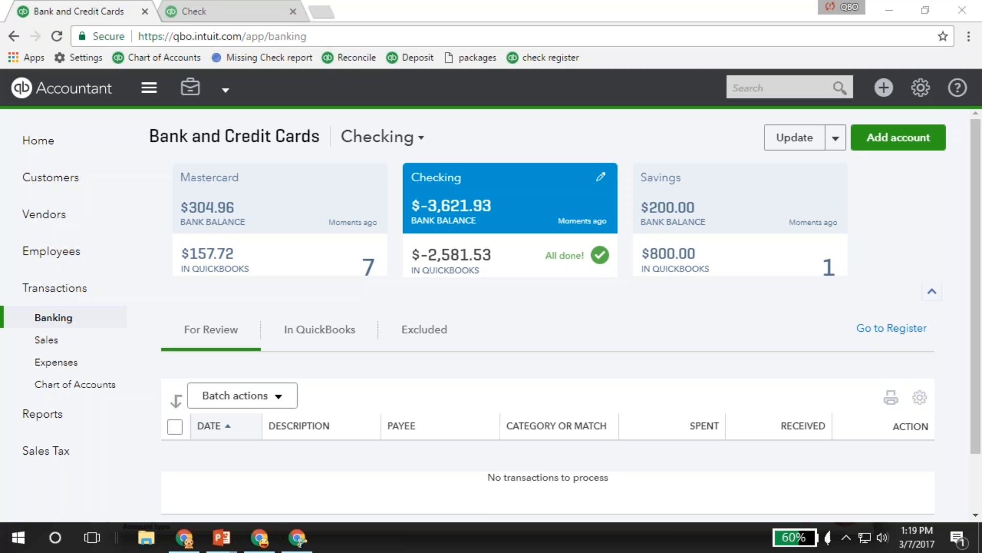
Run the recommended Profit and Loss report and dismiss the report customization tip.
{"action": "left_click", "coordinate": [45, 417]}
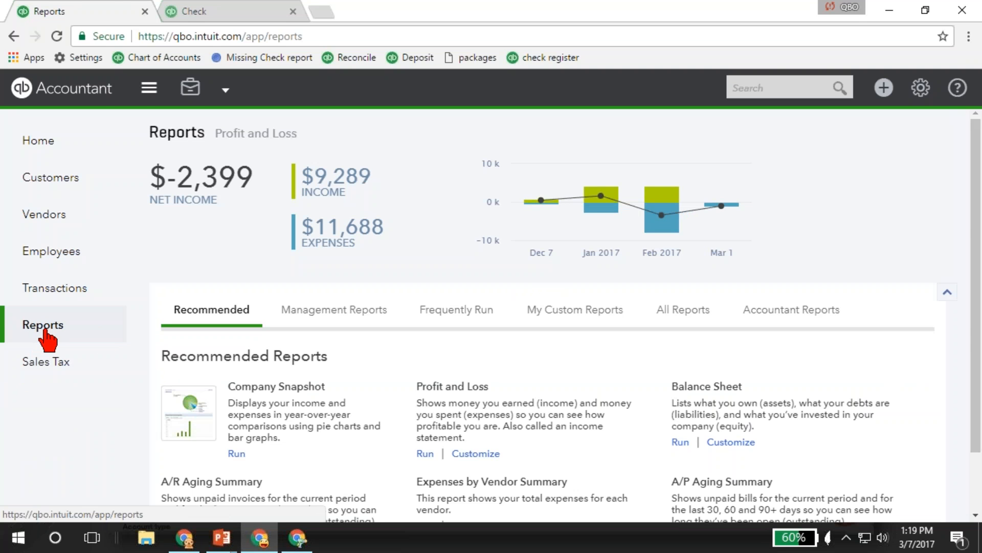
{"action": "left_click", "coordinate": [441, 387]}
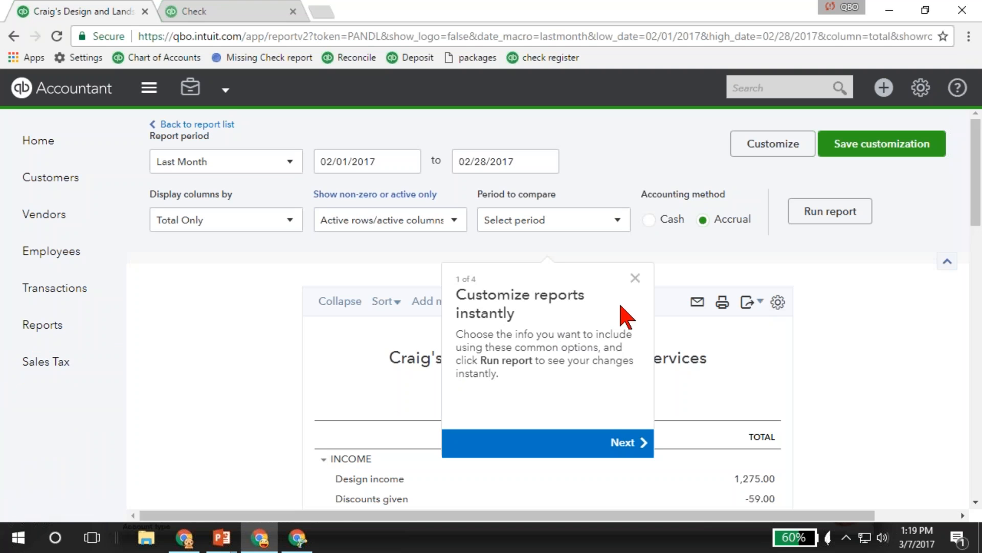
{"action": "left_click", "coordinate": [634, 278]}
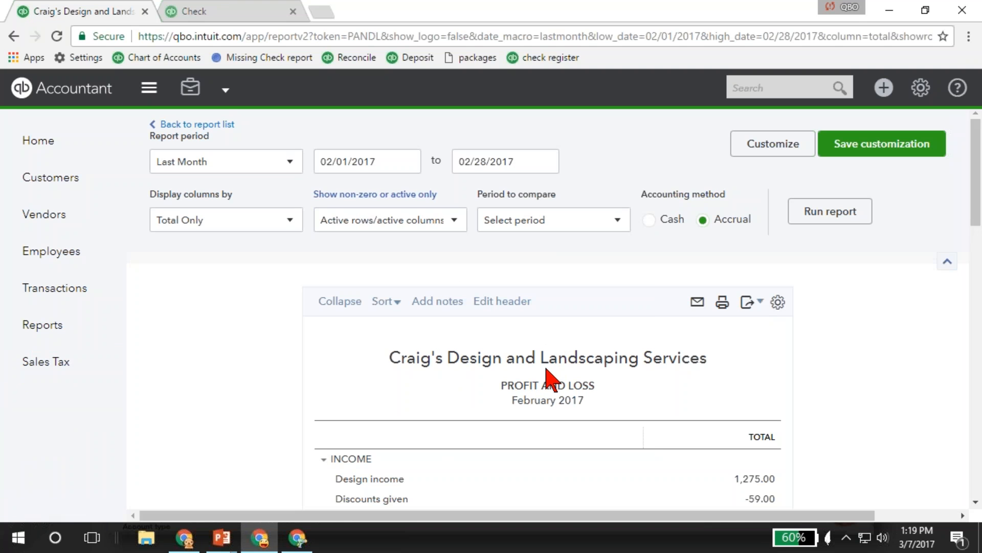
Return to the report list and review the categories under All Reports.
{"action": "left_click", "coordinate": [45, 330]}
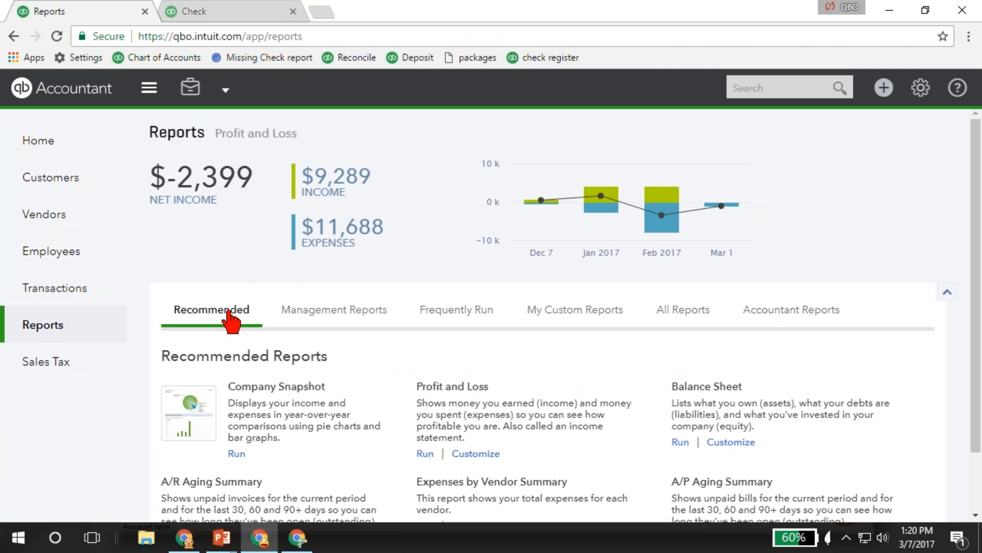
{"action": "left_click", "coordinate": [688, 316]}
{"action": "scroll", "coordinate": [687, 316], "scroll_direction": "down", "scroll_amount": 3}
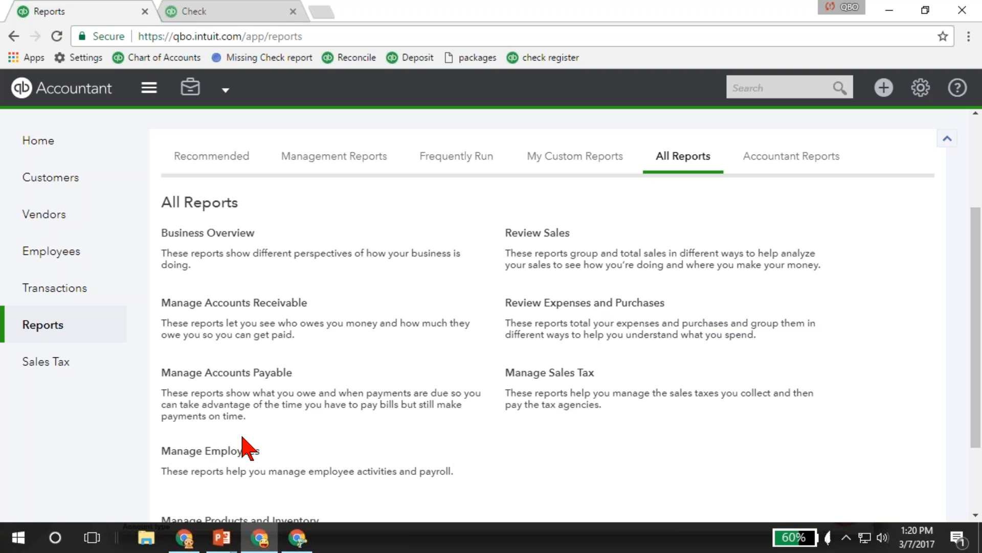
{"action": "scroll", "coordinate": [249, 445], "scroll_direction": "down", "scroll_amount": 2}
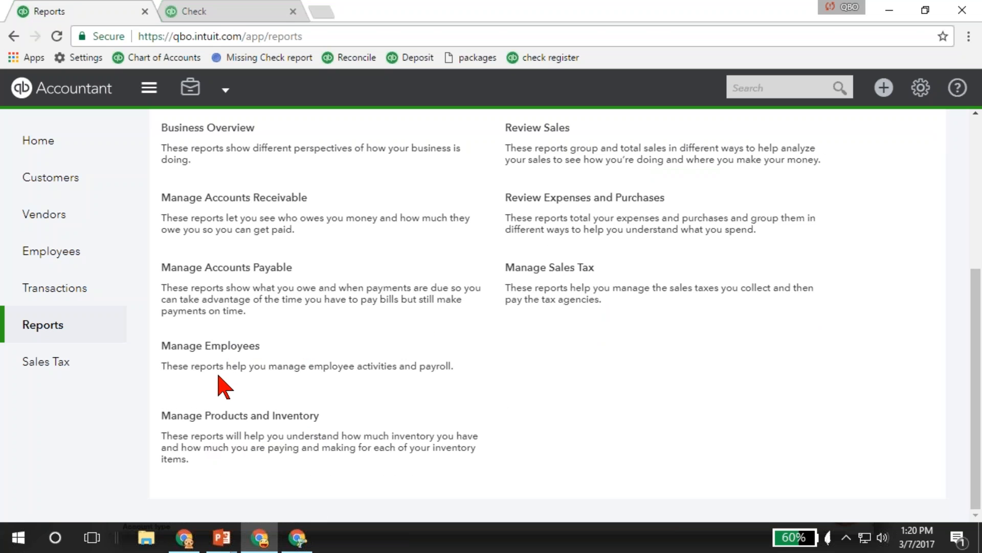
Switch to the Larry's Landscaping & Garden Supply window and review all reports in its Business Overview category.
{"action": "left_click", "coordinate": [298, 538]}
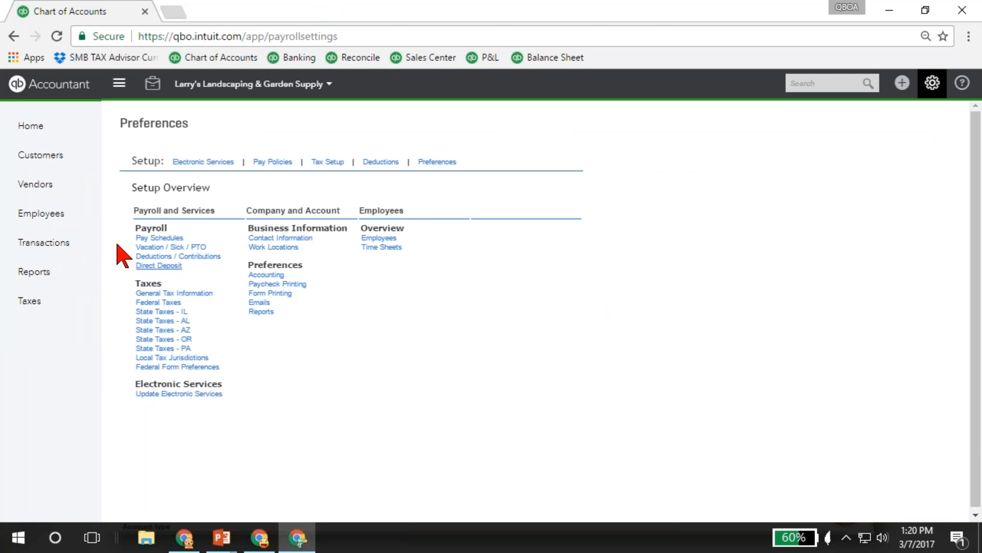
{"action": "left_click", "coordinate": [35, 273]}
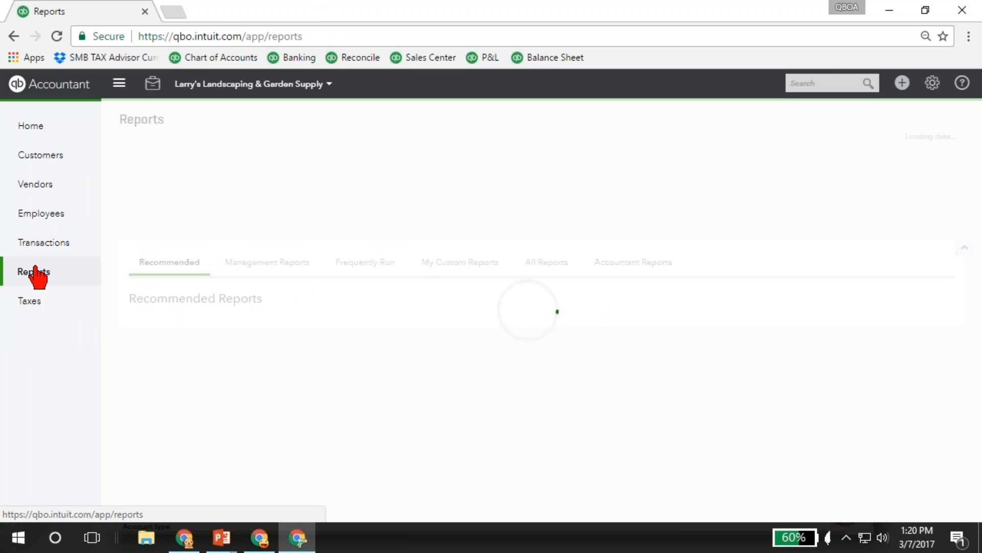
{"action": "left_click", "coordinate": [532, 273]}
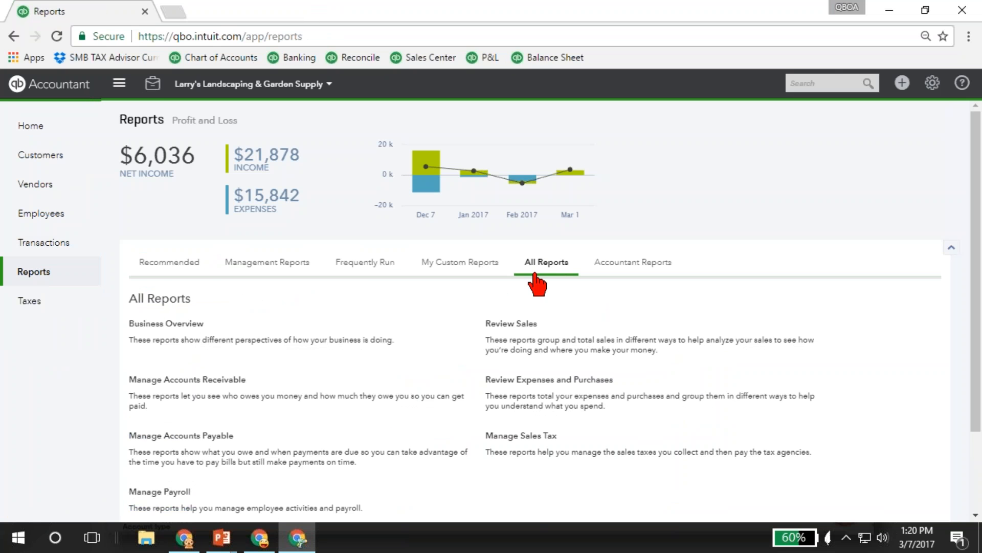
{"action": "scroll", "coordinate": [382, 409], "scroll_direction": "down", "scroll_amount": 2}
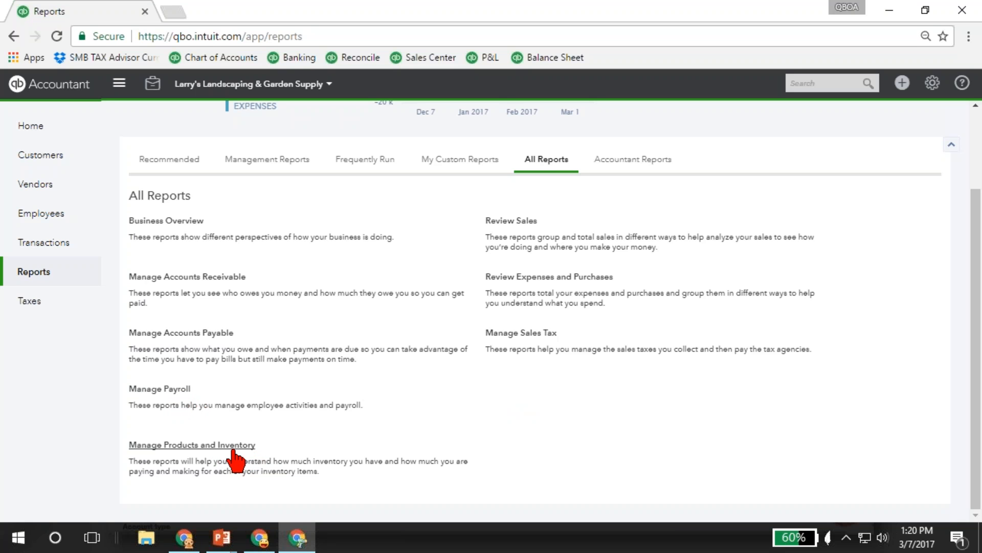
{"action": "left_click", "coordinate": [167, 221]}
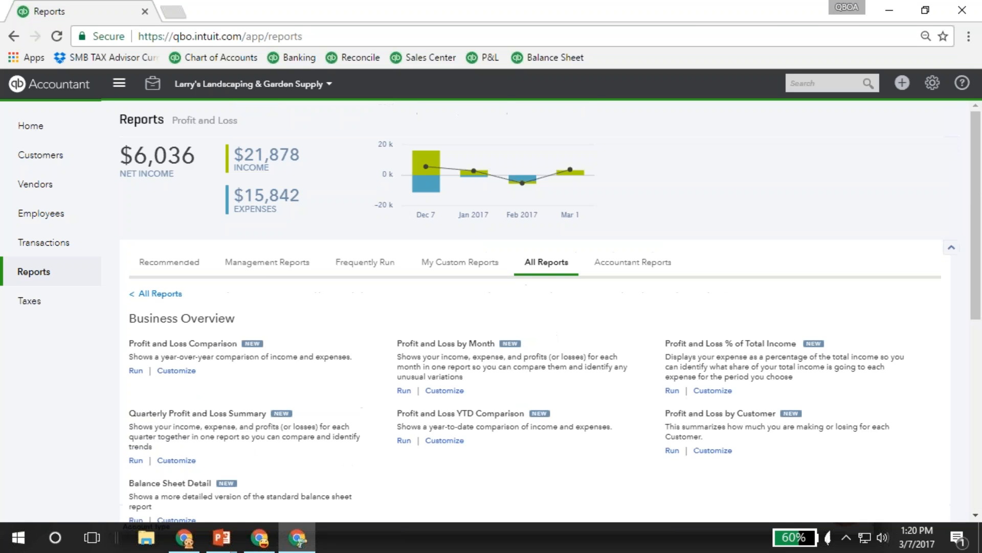
{"action": "scroll", "coordinate": [359, 404], "scroll_direction": "down", "scroll_amount": 2}
{"action": "scroll", "coordinate": [360, 404], "scroll_direction": "down", "scroll_amount": 3}
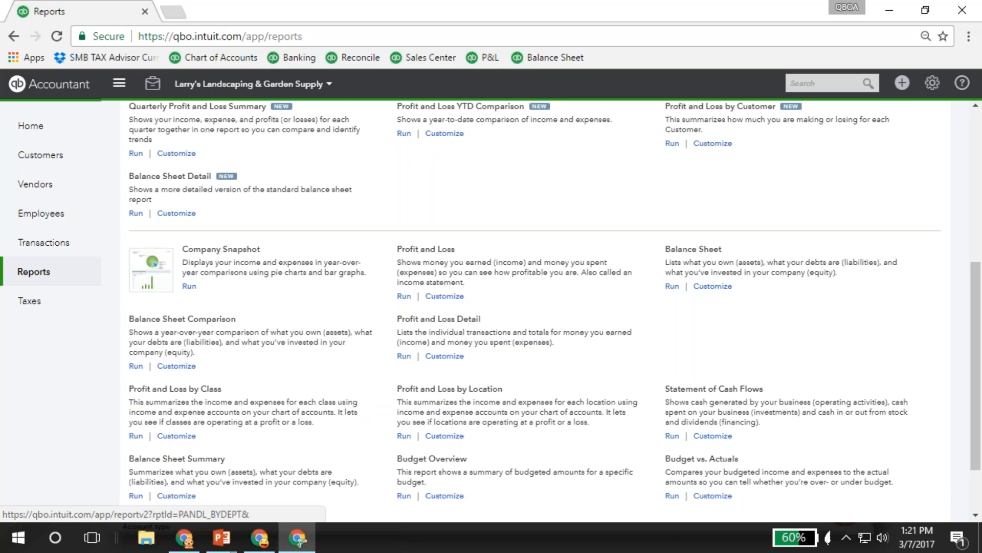
{"action": "scroll", "coordinate": [441, 471], "scroll_direction": "down", "scroll_amount": 2}
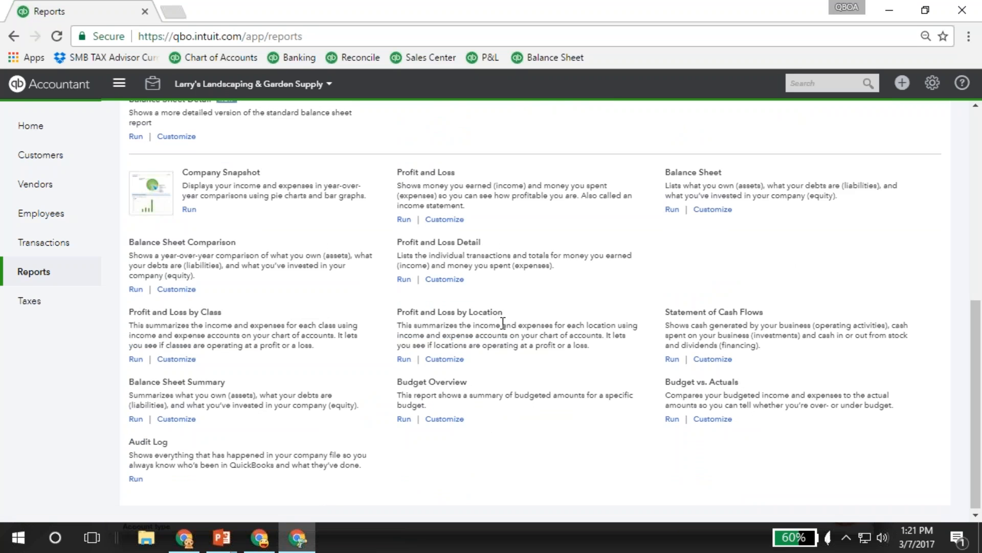
Switch back to the Craig's Design and Landscaping Services window and review its Business Overview reports for comparison.
{"action": "left_click", "coordinate": [262, 544]}
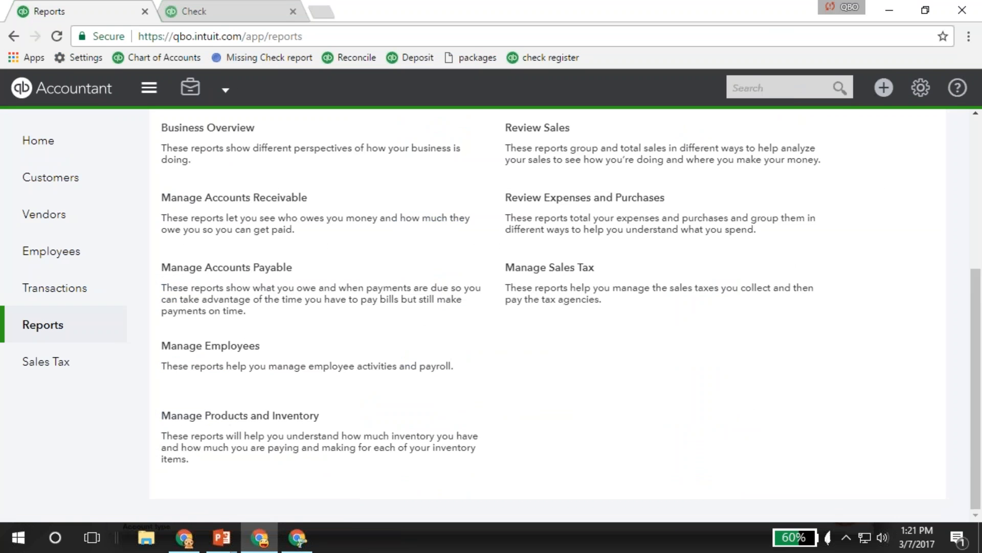
{"action": "scroll", "coordinate": [274, 213], "scroll_direction": "up", "scroll_amount": 3}
{"action": "left_click", "coordinate": [237, 286]}
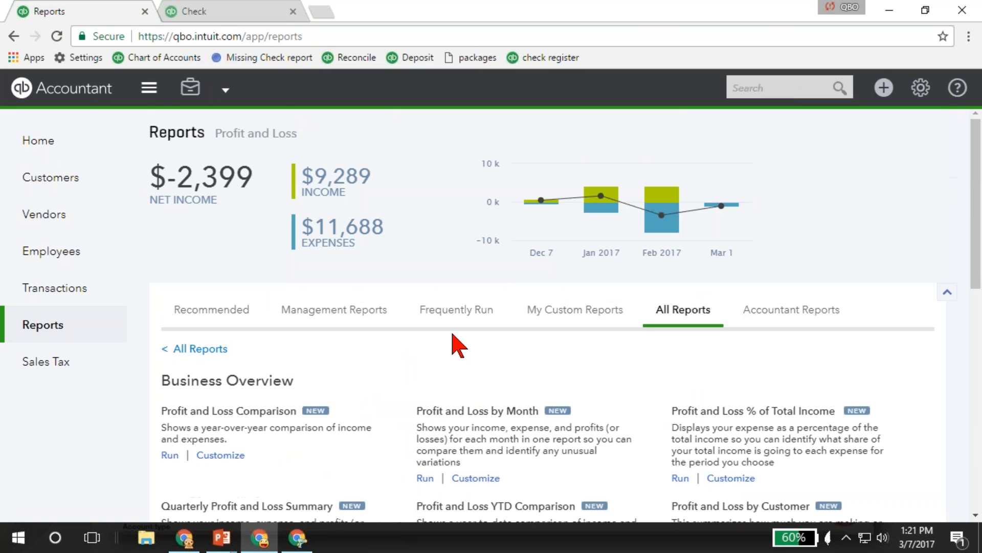
{"action": "scroll", "coordinate": [454, 344], "scroll_direction": "down", "scroll_amount": 10}
{"action": "scroll", "coordinate": [404, 377], "scroll_direction": "down", "scroll_amount": 1}
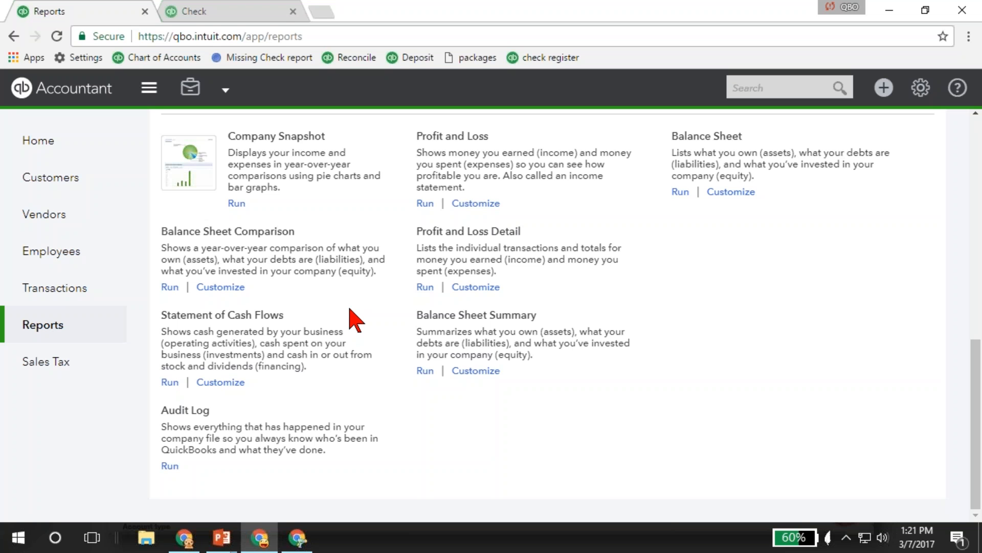
{"action": "scroll", "coordinate": [353, 333], "scroll_direction": "up", "scroll_amount": 3}
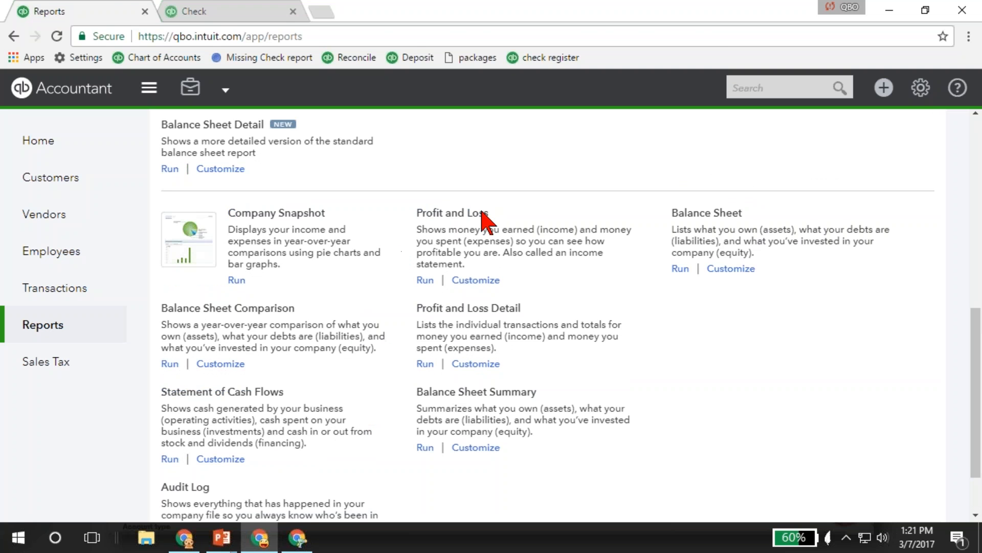
Run the Profit and Loss report with columns displayed by Customers and review its income and expense rows.
{"action": "left_click", "coordinate": [459, 215]}
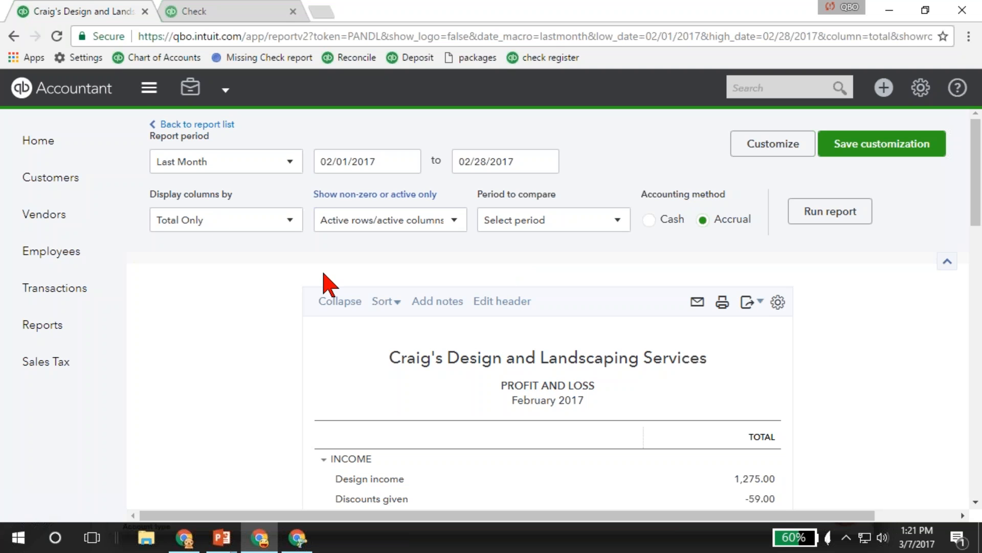
{"action": "left_click", "coordinate": [227, 225]}
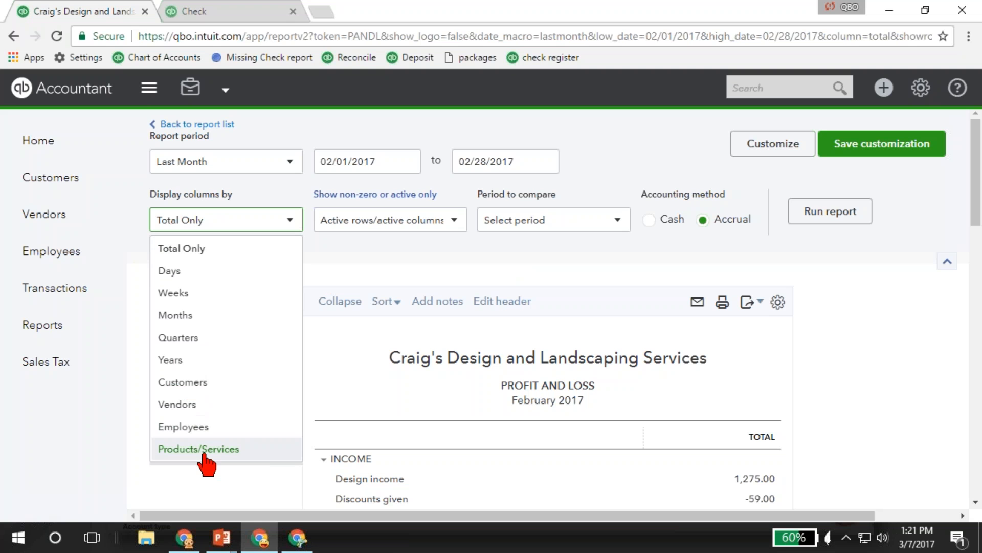
{"action": "left_click", "coordinate": [182, 384]}
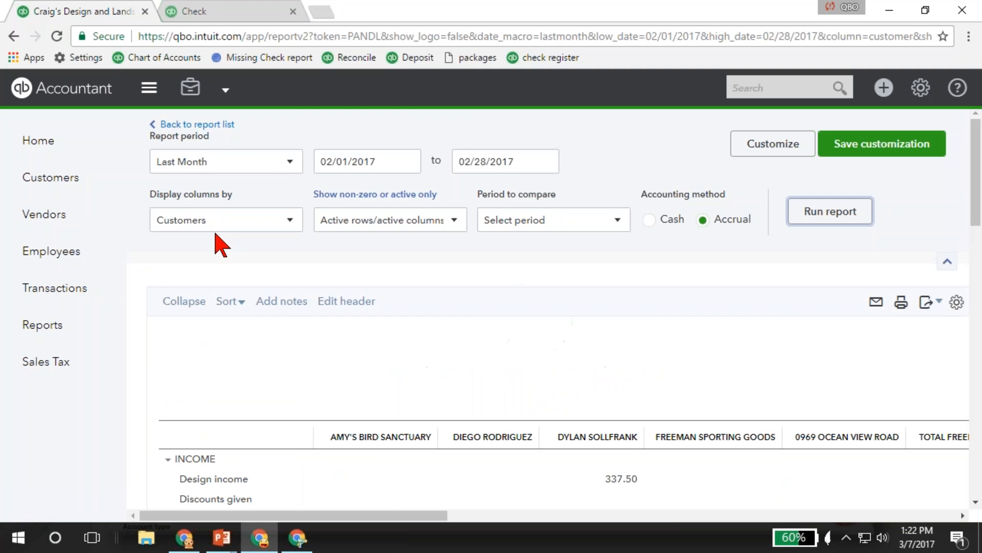
{"action": "scroll", "coordinate": [220, 246], "scroll_direction": "down", "scroll_amount": 5}
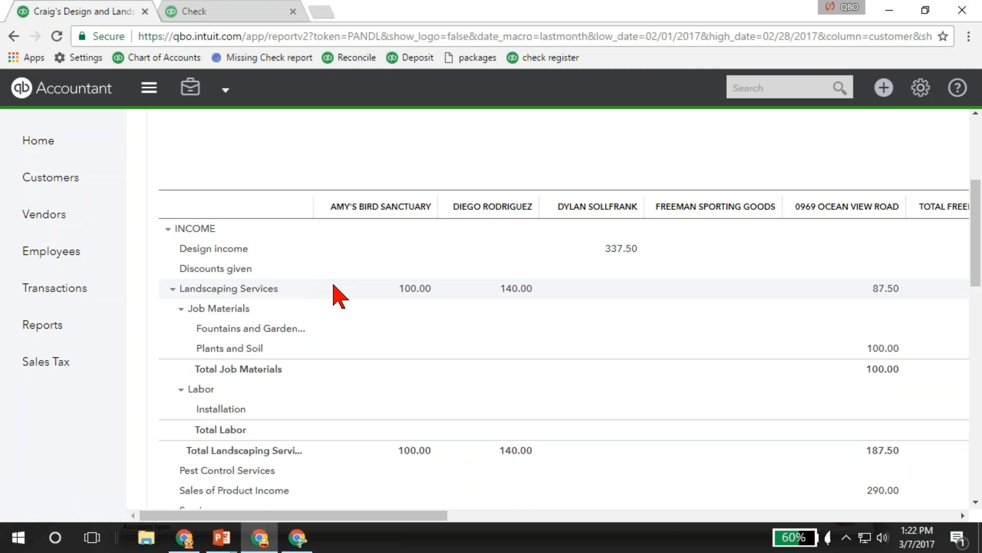
{"action": "scroll", "coordinate": [339, 296], "scroll_direction": "down", "scroll_amount": 5}
{"action": "scroll", "coordinate": [334, 295], "scroll_direction": "down", "scroll_amount": 8}
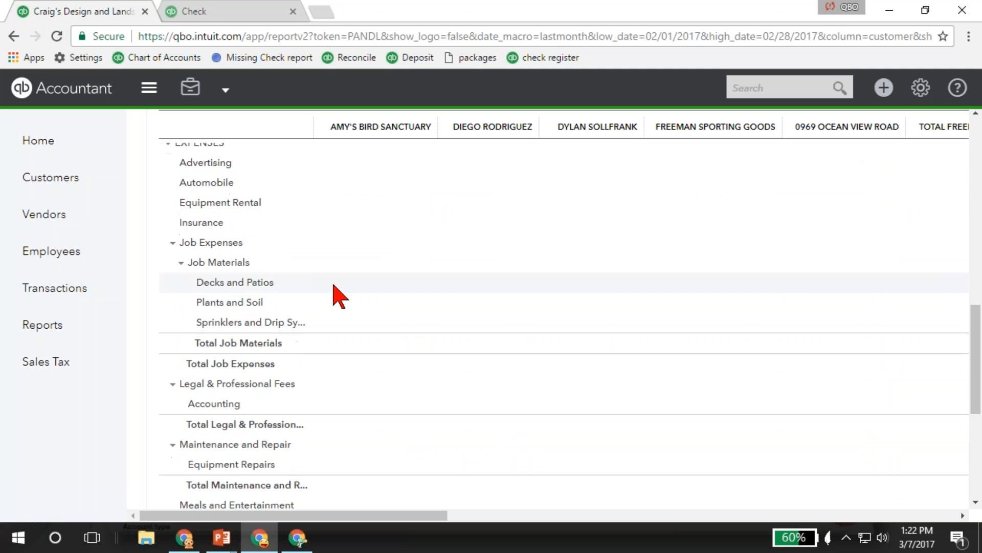
{"action": "scroll", "coordinate": [333, 296], "scroll_direction": "up", "scroll_amount": 12}
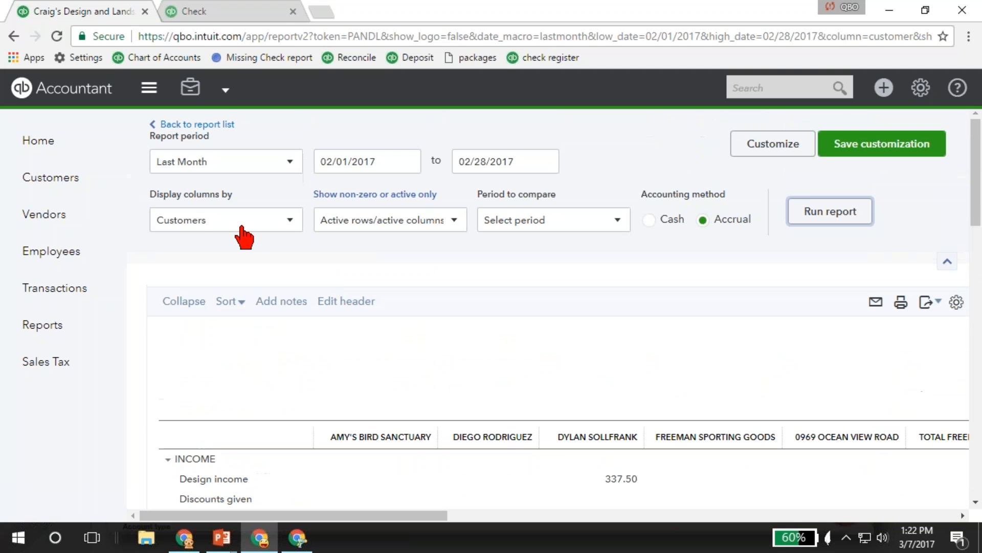
Rerun the Profit and Loss report with columns displayed by Products/Services and review its income and expense rows.
{"action": "left_click", "coordinate": [287, 220]}
{"action": "left_click", "coordinate": [233, 449]}
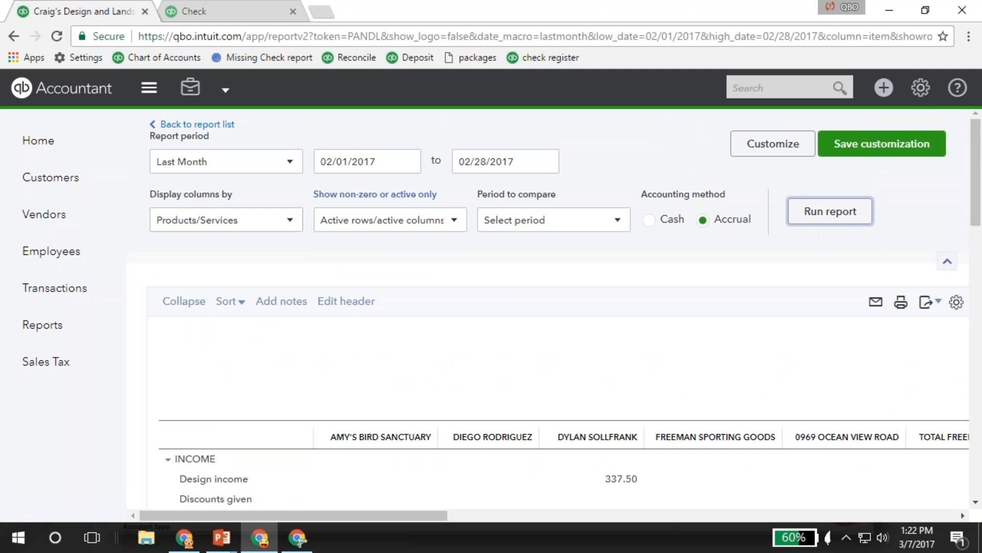
{"action": "left_click", "coordinate": [829, 221]}
{"action": "scroll", "coordinate": [278, 368], "scroll_direction": "down", "scroll_amount": 8}
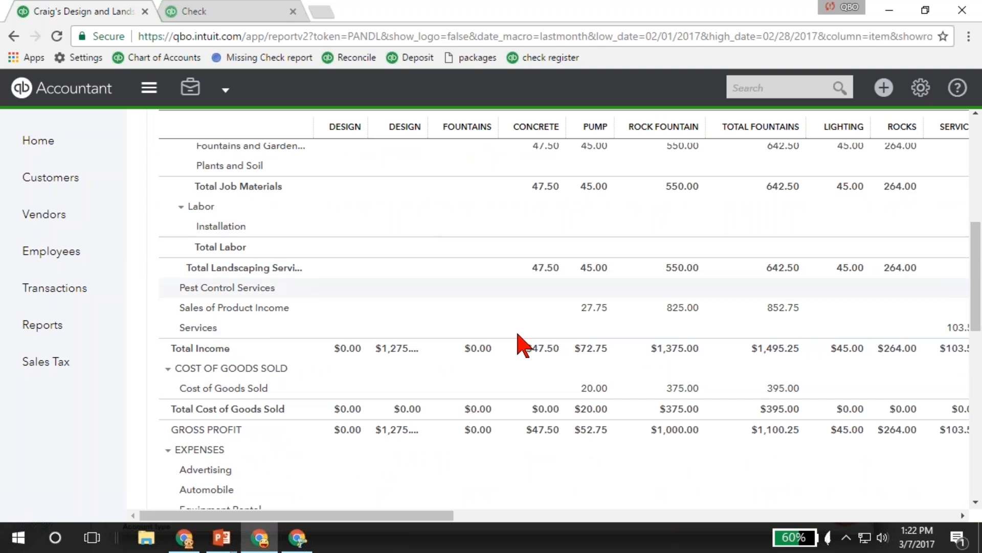
{"action": "scroll", "coordinate": [705, 464], "scroll_direction": "down", "scroll_amount": 3}
{"action": "scroll", "coordinate": [705, 464], "scroll_direction": "down", "scroll_amount": 6}
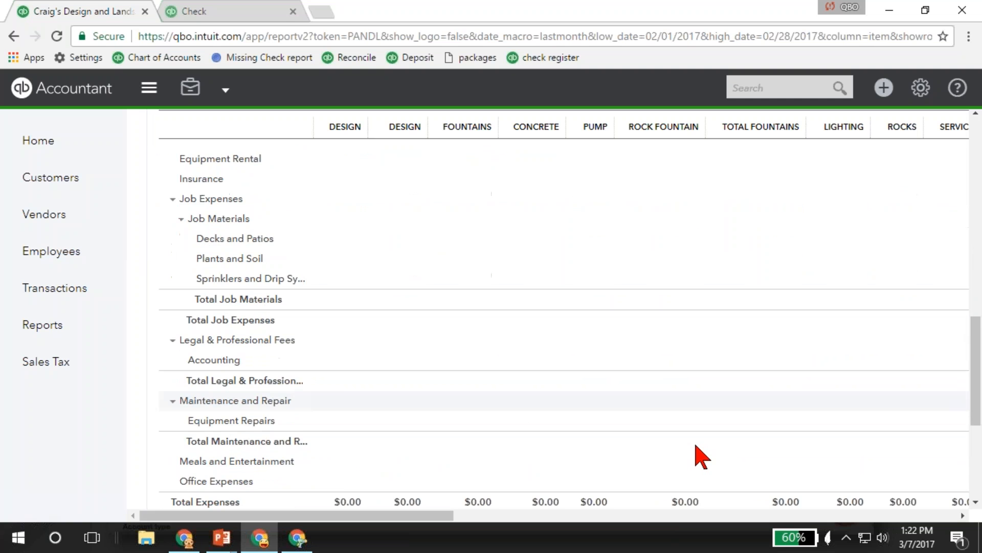
{"action": "scroll", "coordinate": [725, 437], "scroll_direction": "up", "scroll_amount": 17}
Return from the Profit and Loss report to the Business Overview report list and look through the available reports.
{"action": "left_click", "coordinate": [41, 332]}
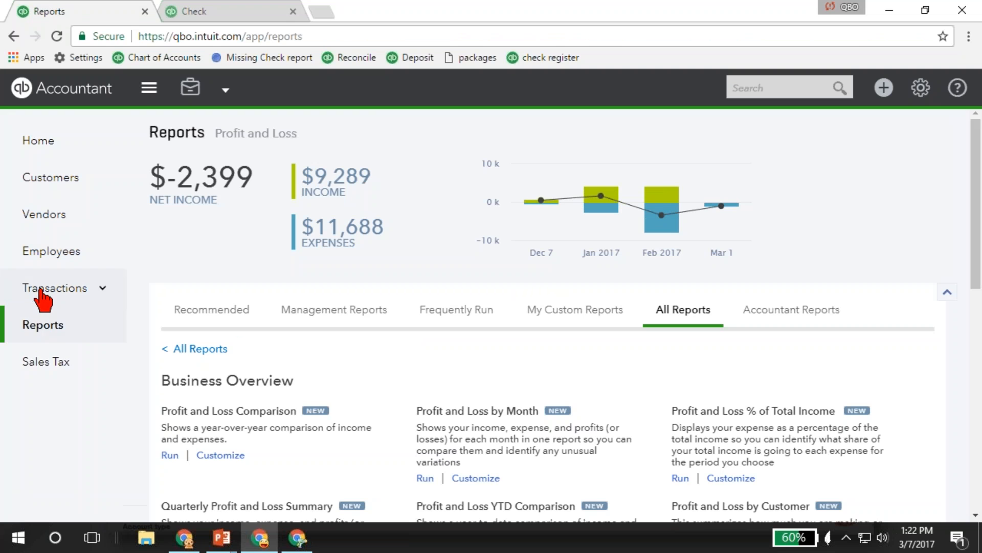
{"action": "left_click", "coordinate": [18, 293]}
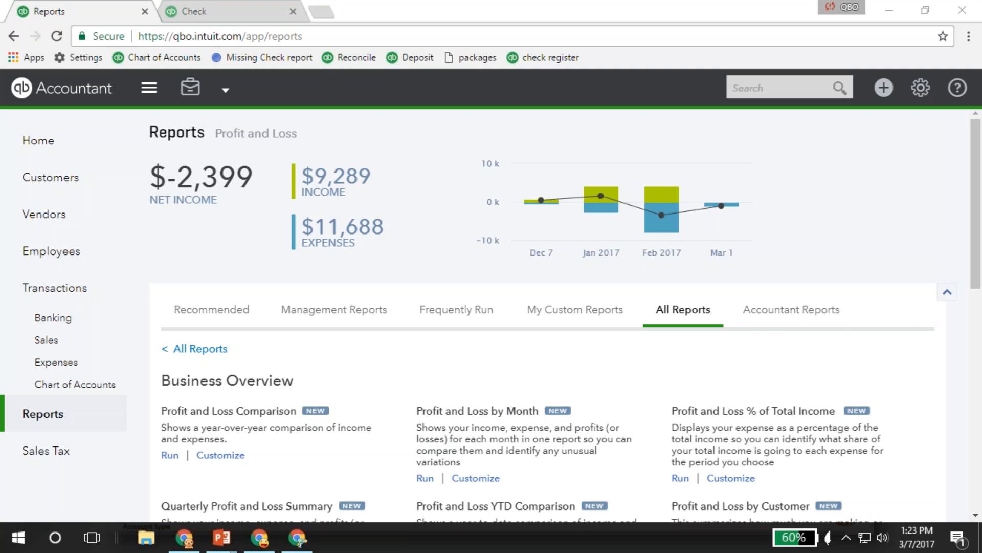
{"action": "scroll", "coordinate": [399, 394], "scroll_direction": "down", "scroll_amount": 5}
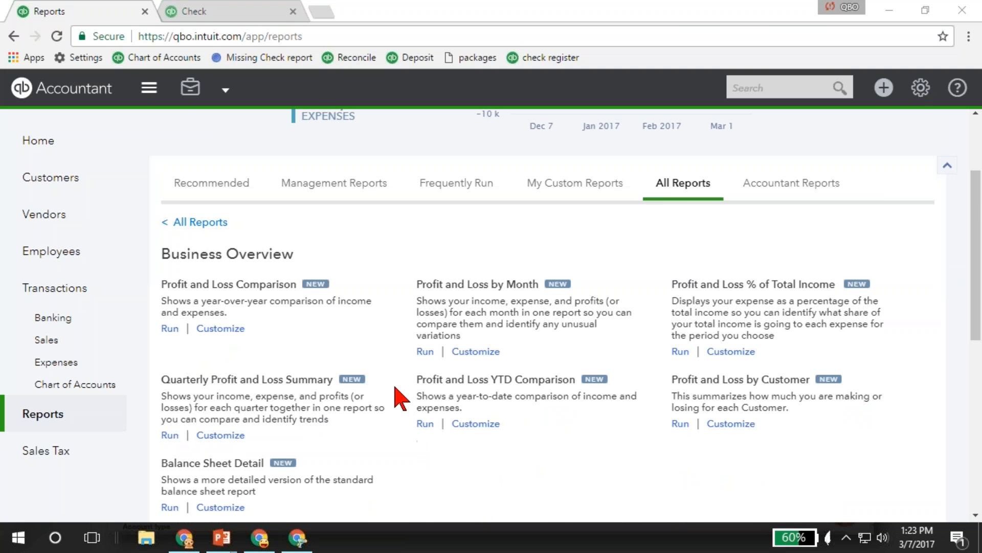
{"action": "scroll", "coordinate": [401, 398], "scroll_direction": "down", "scroll_amount": 3}
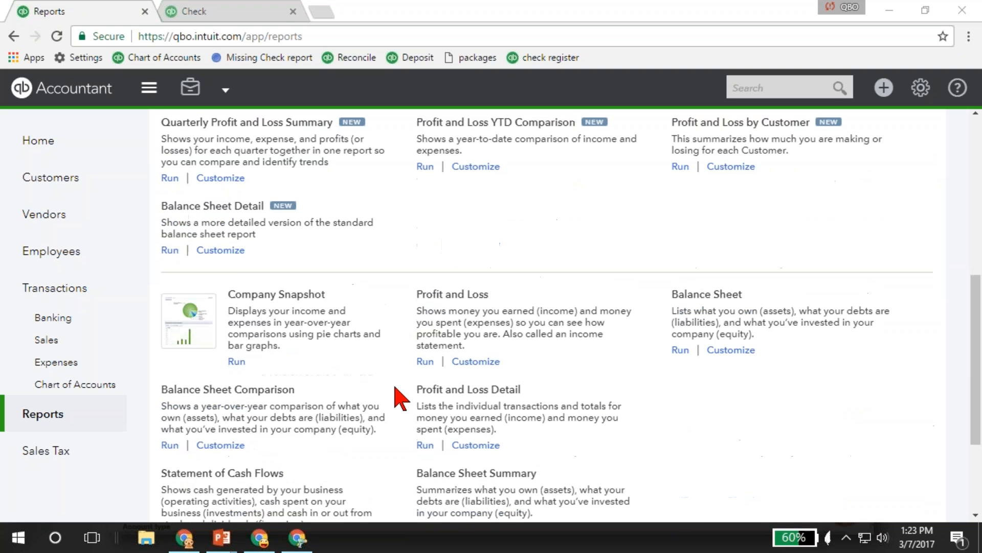
{"action": "scroll", "coordinate": [399, 398], "scroll_direction": "down", "scroll_amount": 2}
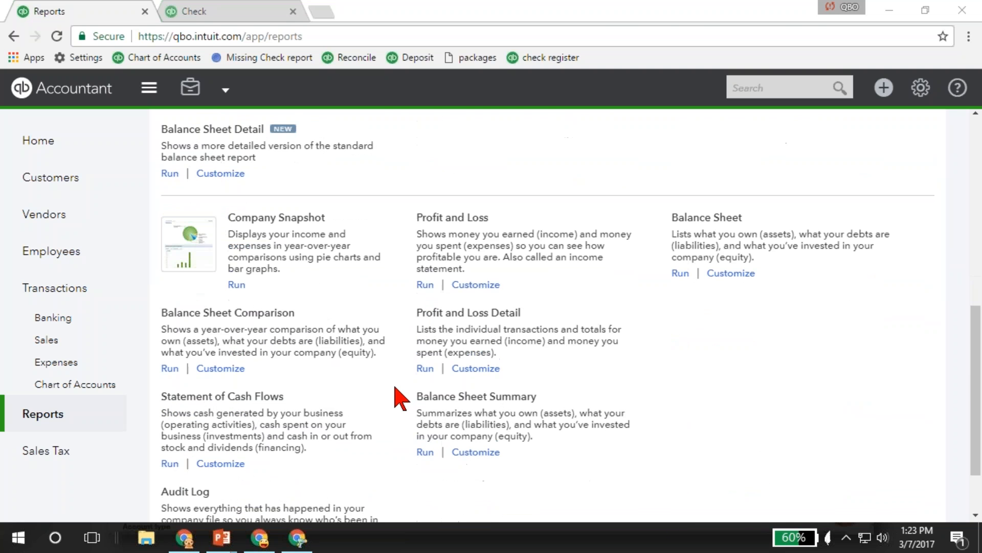
Finish looking through the Business Overview reports, then open the Review Expenses and Purchases category and review its reports.
{"action": "scroll", "coordinate": [400, 398], "scroll_direction": "down", "scroll_amount": 2}
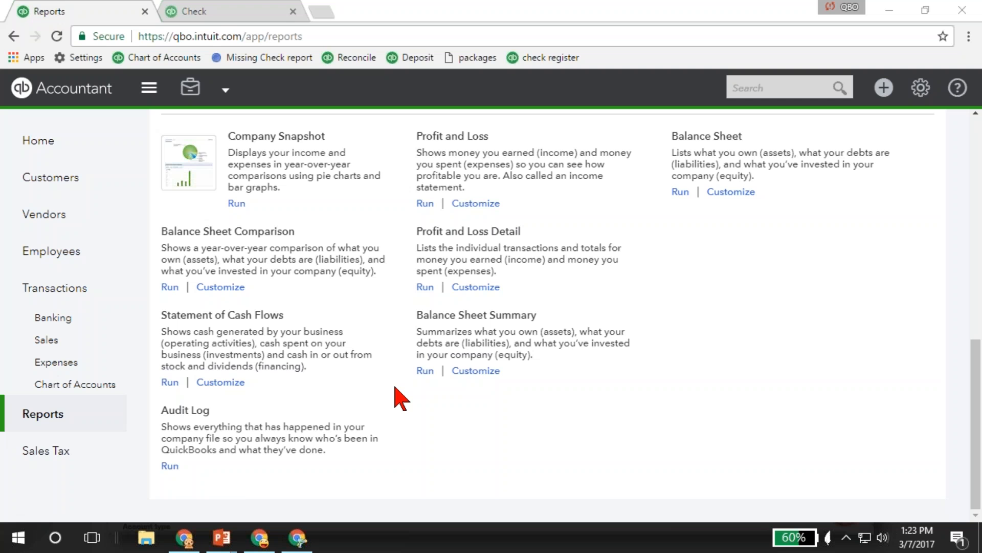
{"action": "scroll", "coordinate": [400, 399], "scroll_direction": "up", "scroll_amount": 8}
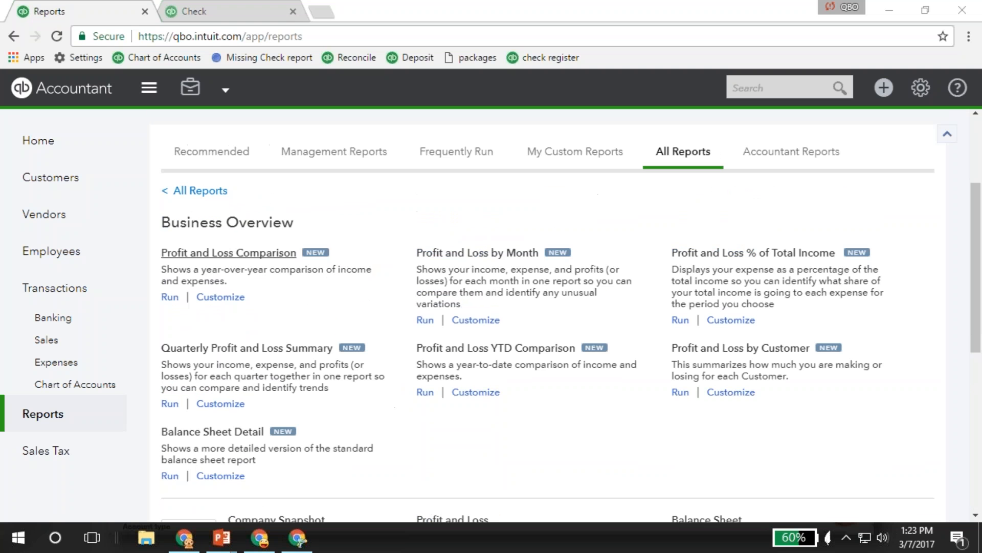
{"action": "left_click", "coordinate": [201, 191]}
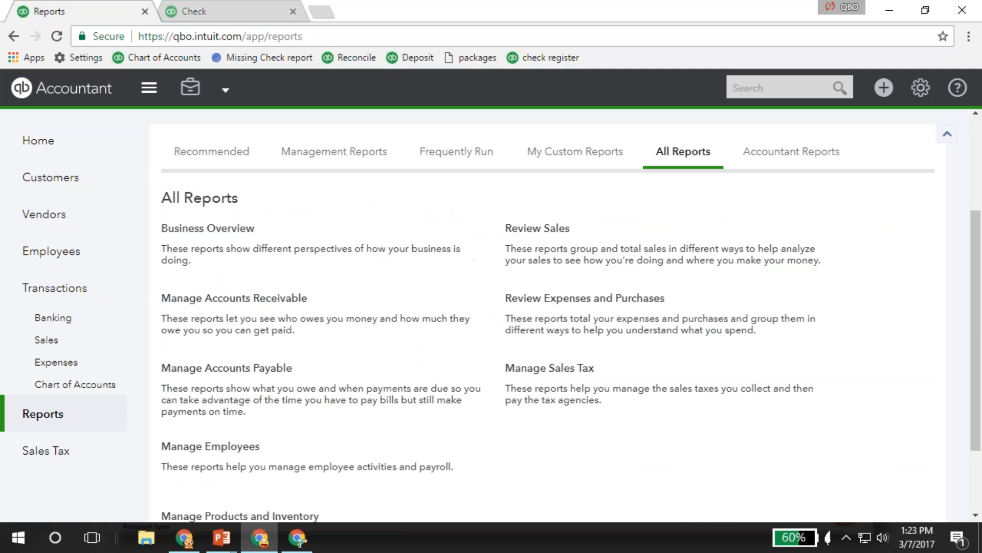
{"action": "left_click", "coordinate": [574, 306]}
{"action": "scroll", "coordinate": [412, 351], "scroll_direction": "down", "scroll_amount": 2}
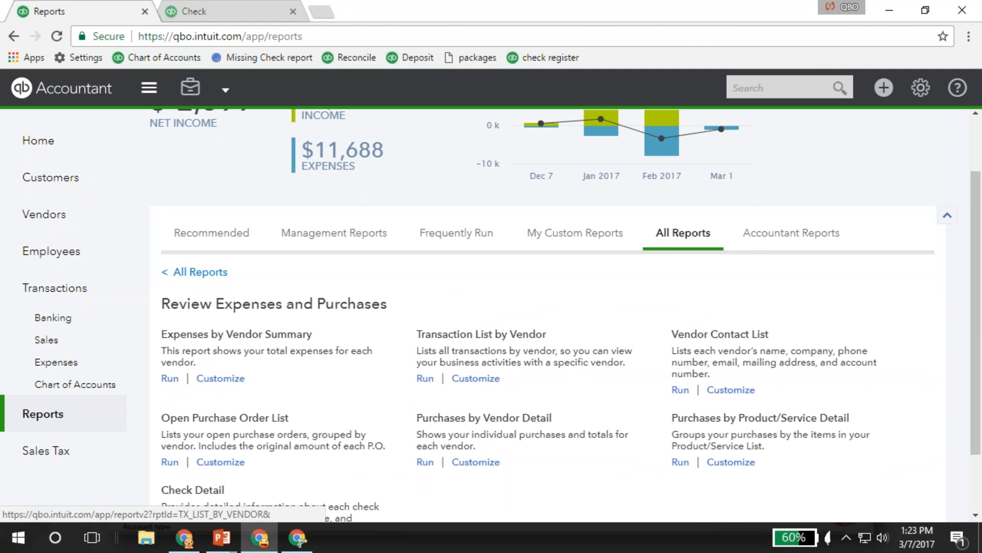
{"action": "scroll", "coordinate": [471, 347], "scroll_direction": "down", "scroll_amount": 2}
Open the Accountant Reports list and look through the available reports.
{"action": "key", "text": "alt+Left"}
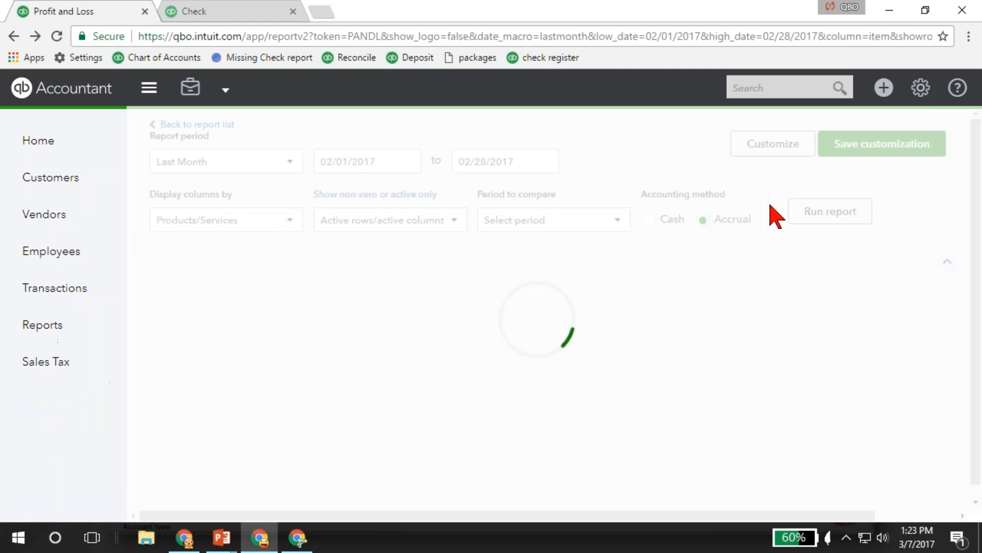
{"action": "key", "text": "alt+Right"}
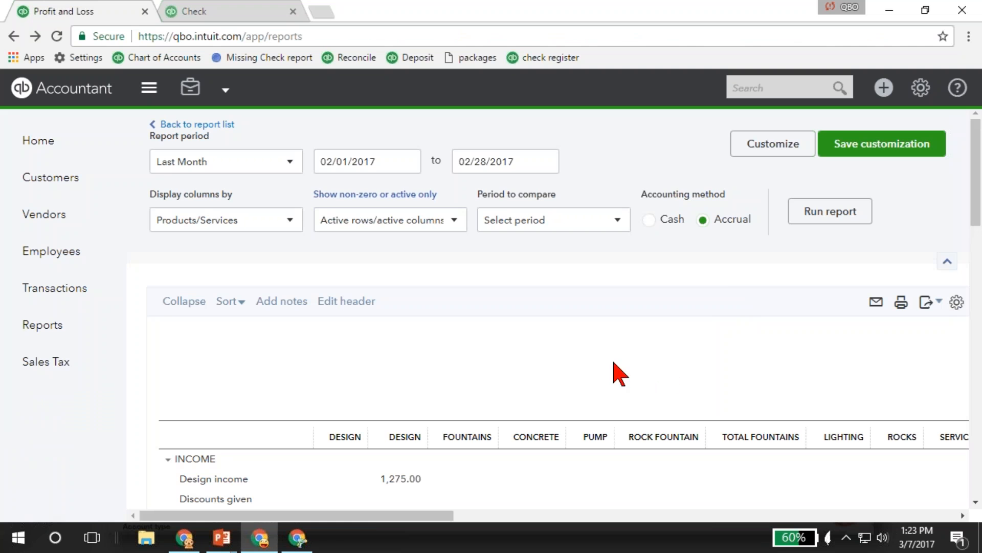
{"action": "left_click", "coordinate": [766, 318]}
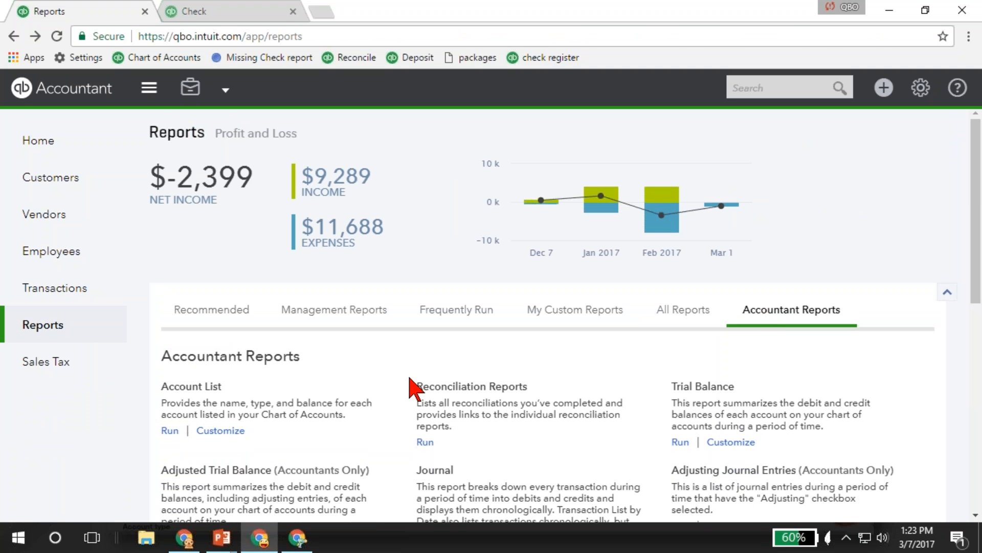
{"action": "scroll", "coordinate": [400, 384], "scroll_direction": "down", "scroll_amount": 4}
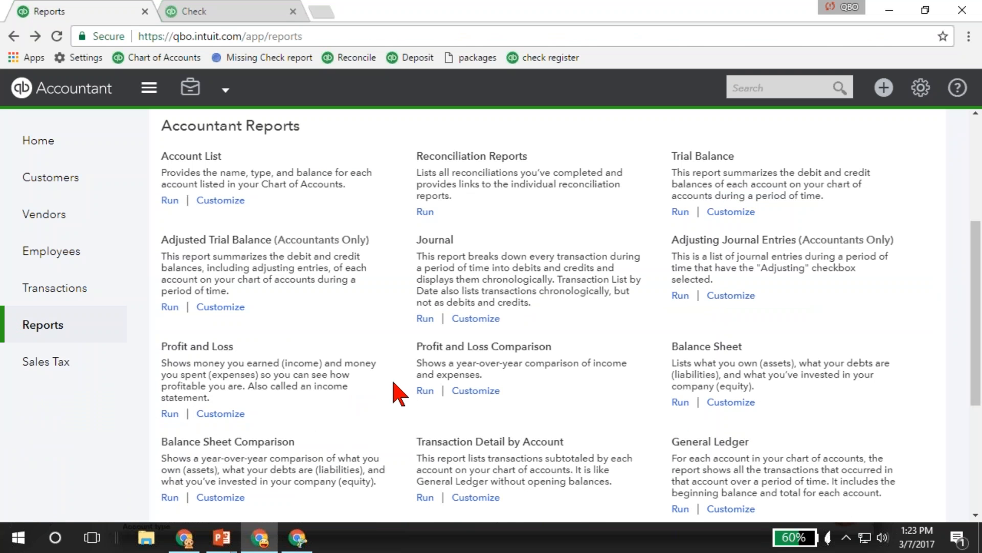
{"action": "scroll", "coordinate": [409, 399], "scroll_direction": "down", "scroll_amount": 2}
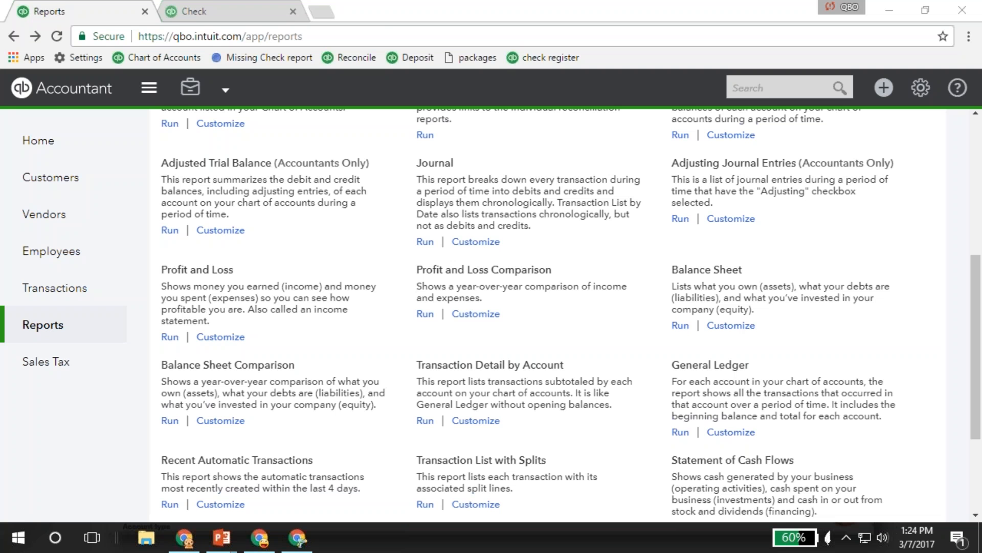
Switch to the QBOA window, leave Larry's Landscaping & Garden Supply for the practice view, and open the ProAdvisor page.
{"action": "left_click", "coordinate": [44, 96]}
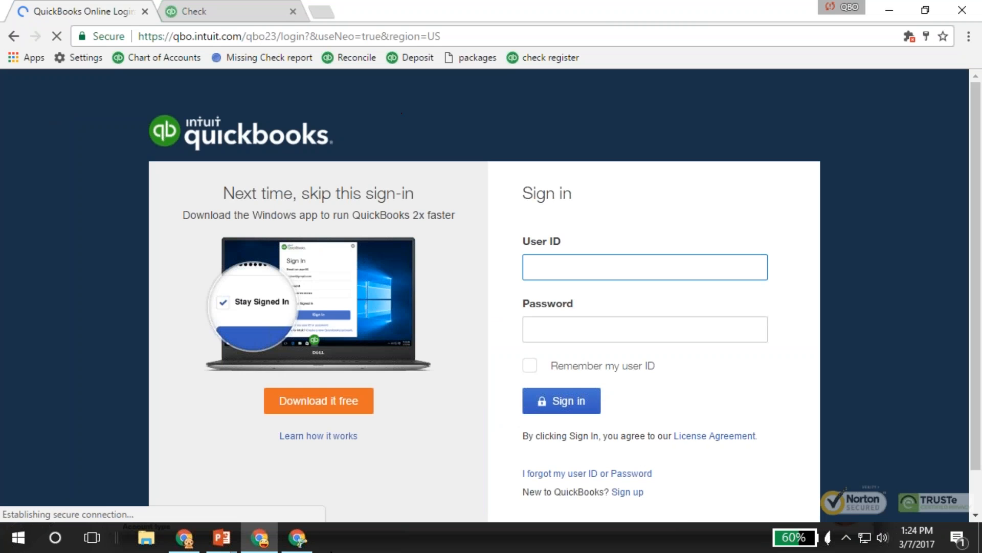
{"action": "left_click", "coordinate": [298, 537]}
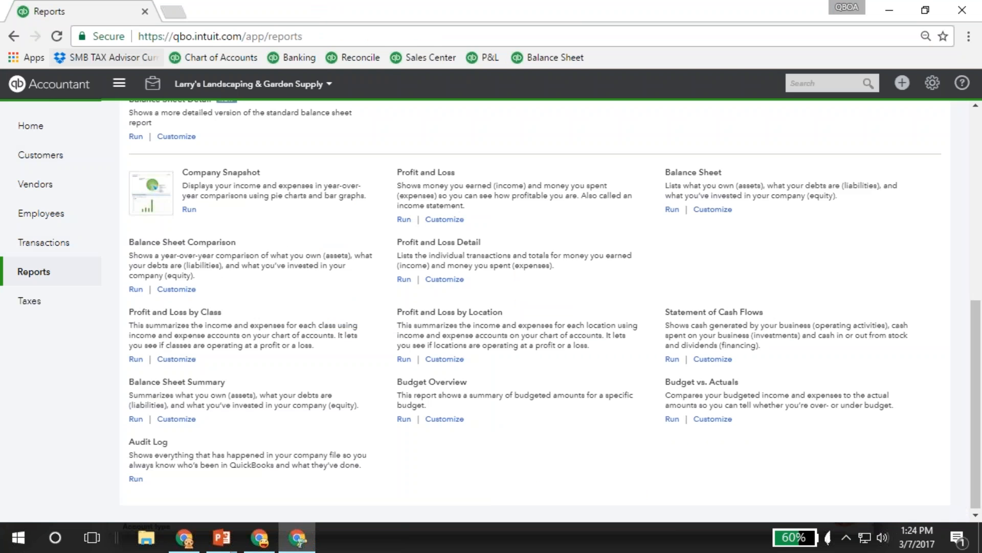
{"action": "left_click", "coordinate": [54, 86]}
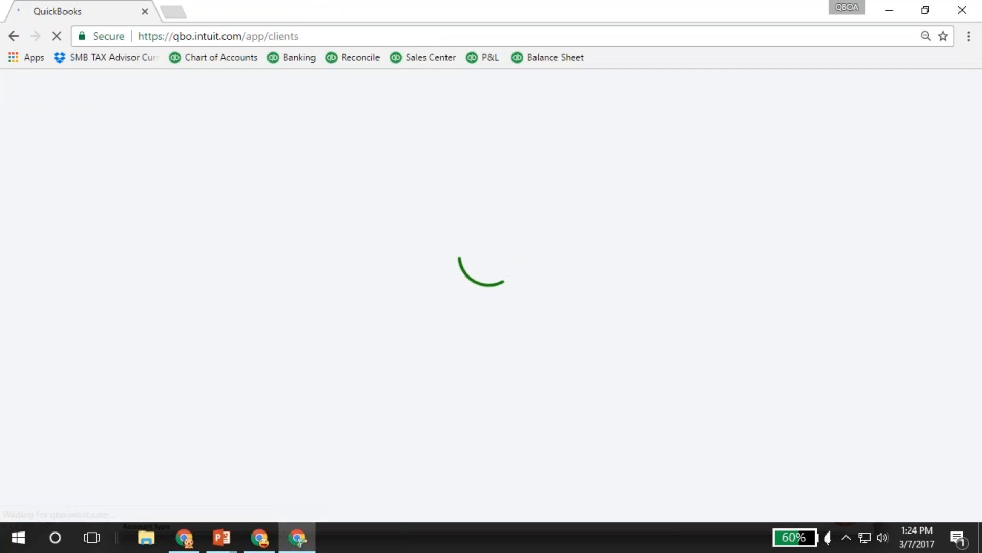
{"action": "left_click", "coordinate": [37, 204]}
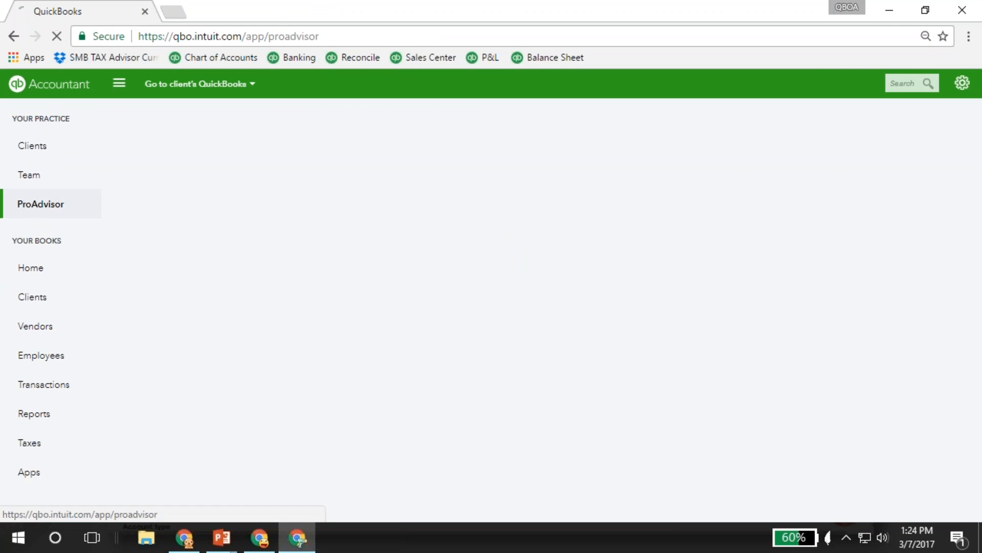
{"action": "left_click", "coordinate": [44, 207]}
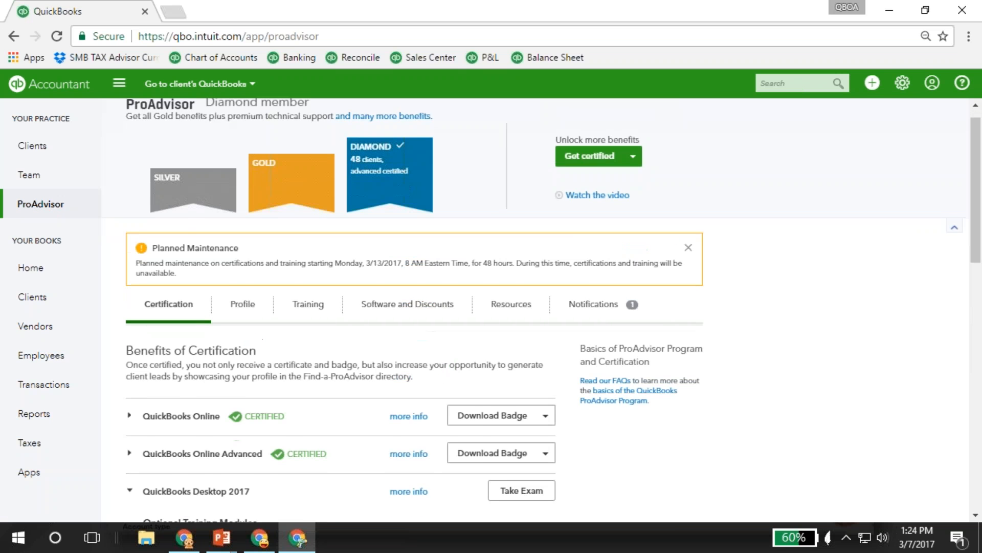
Expand the QuickBooks Online certification and examine its training modules and supplemental guides.
{"action": "scroll", "coordinate": [252, 360], "scroll_direction": "down", "scroll_amount": 3}
{"action": "left_click", "coordinate": [187, 291]}
{"action": "scroll", "coordinate": [186, 286], "scroll_direction": "down", "scroll_amount": 5}
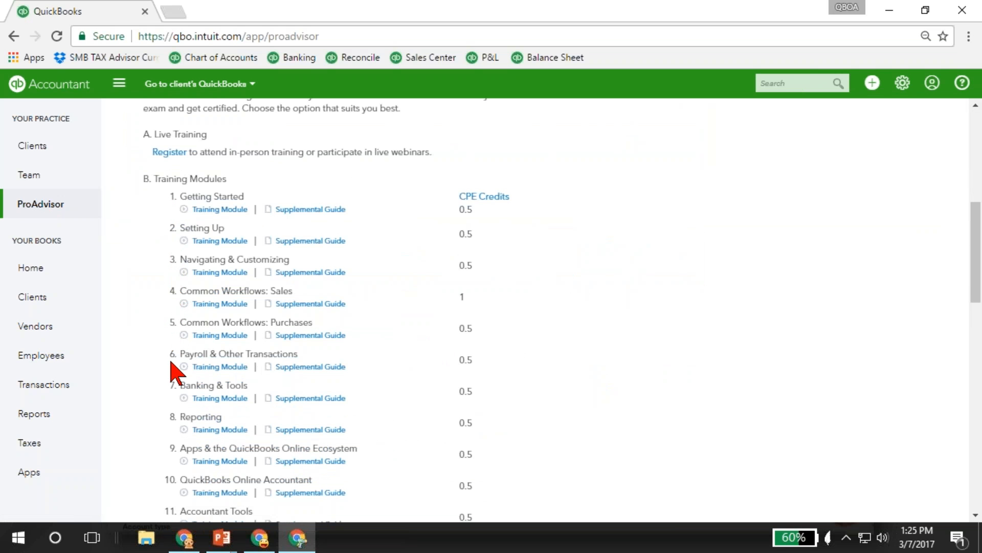
{"action": "scroll", "coordinate": [174, 371], "scroll_direction": "down", "scroll_amount": 5}
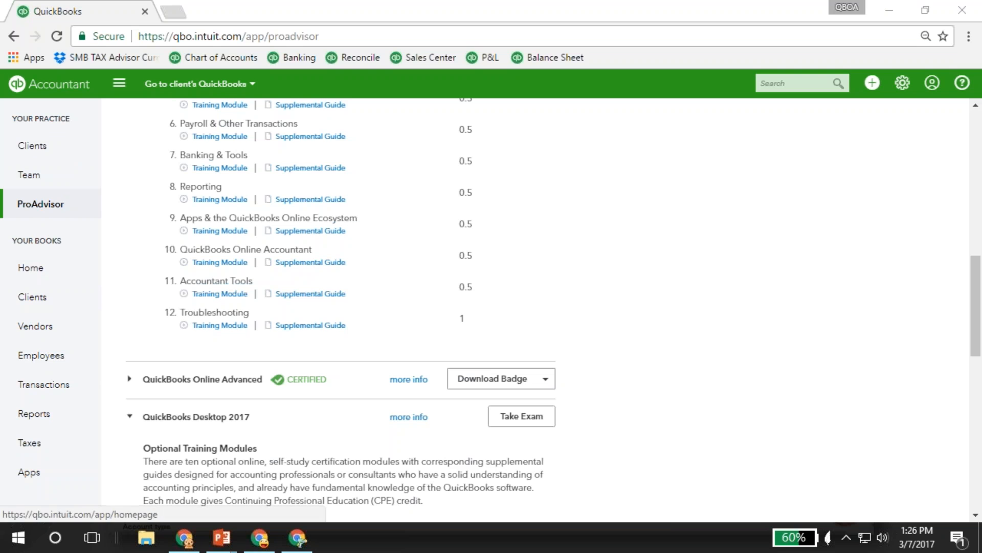
Open Larry's Landscaping & Garden Supply from the practice's client list, and open its Customers and Vendors pages in separate browser tabs.
{"action": "left_click", "coordinate": [57, 88]}
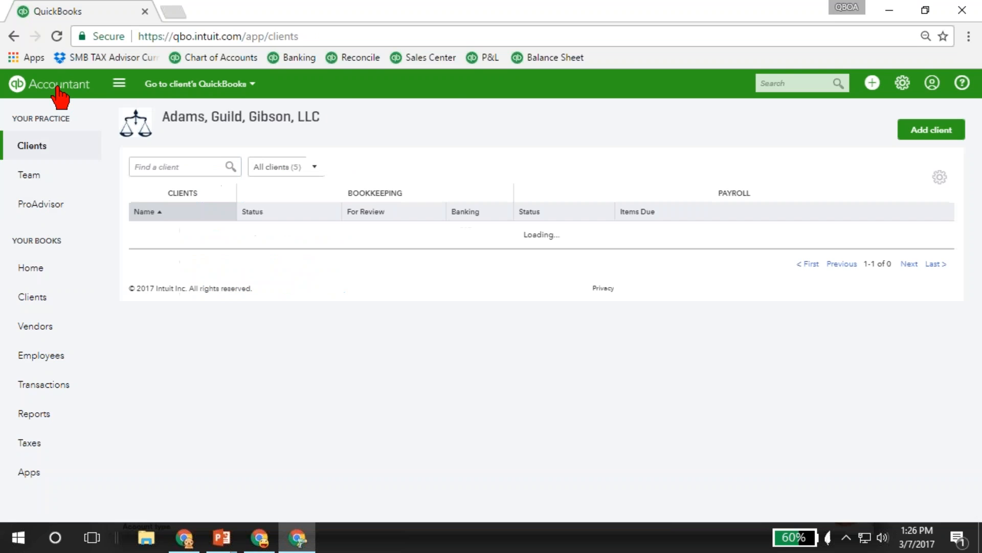
{"action": "left_click", "coordinate": [248, 341]}
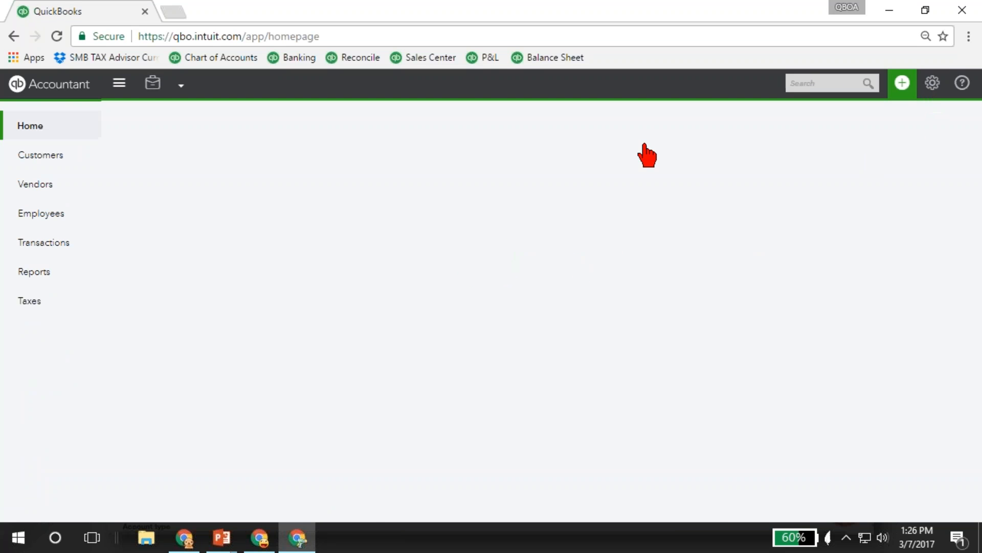
{"action": "right_click", "coordinate": [53, 160]}
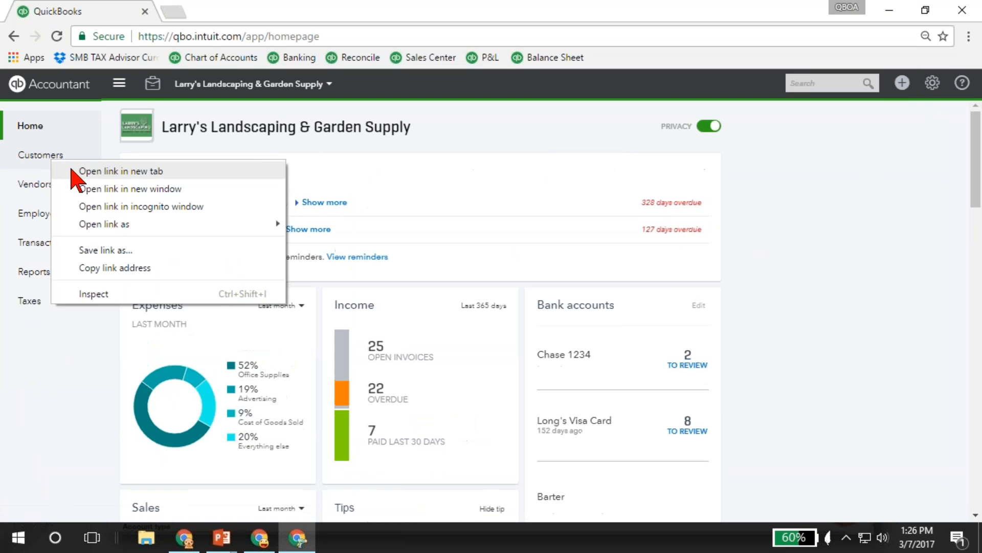
{"action": "left_click", "coordinate": [72, 170]}
{"action": "right_click", "coordinate": [41, 186]}
{"action": "left_click", "coordinate": [50, 196]}
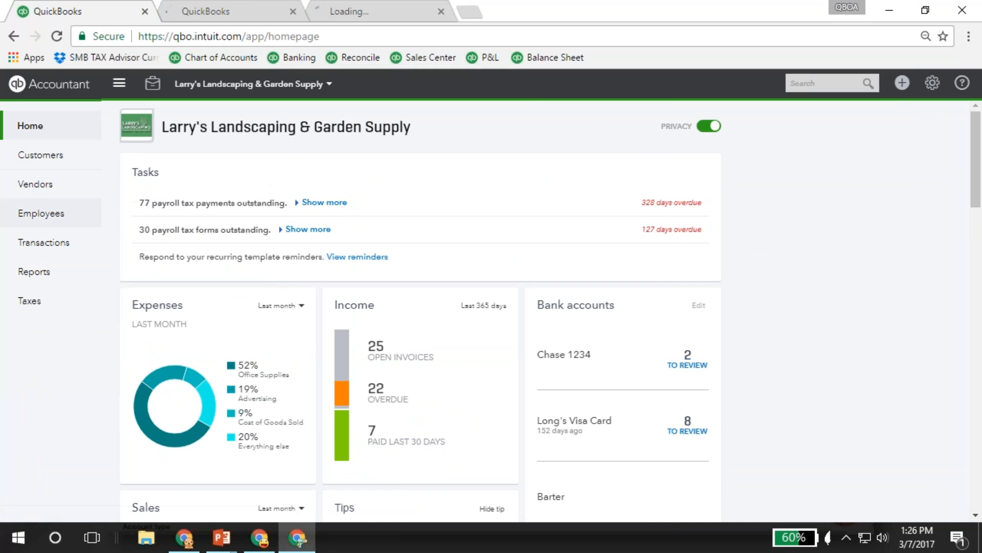
Go to Reports and open the Profit and Loss by Month report in a new browser tab.
{"action": "left_click", "coordinate": [32, 271]}
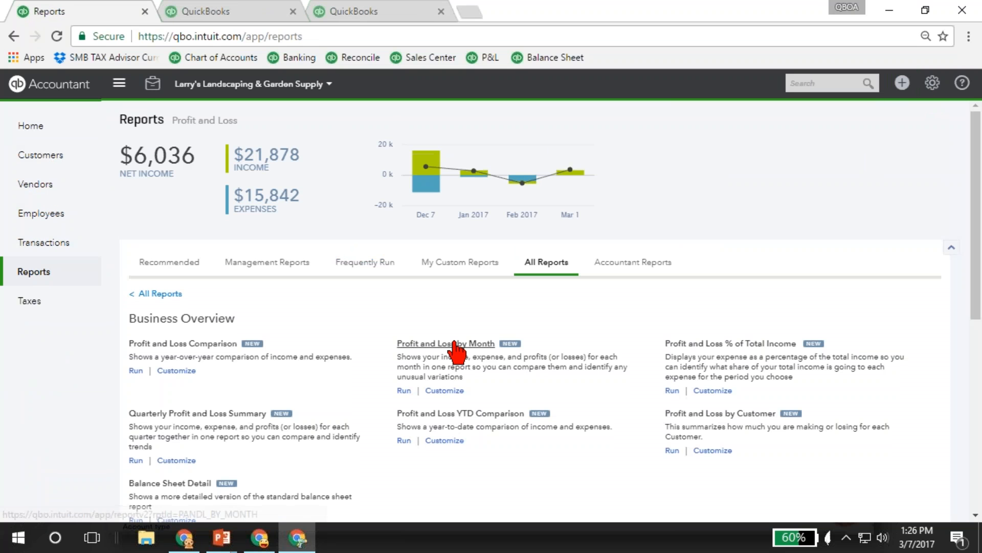
{"action": "right_click", "coordinate": [455, 342]}
{"action": "left_click", "coordinate": [475, 351]}
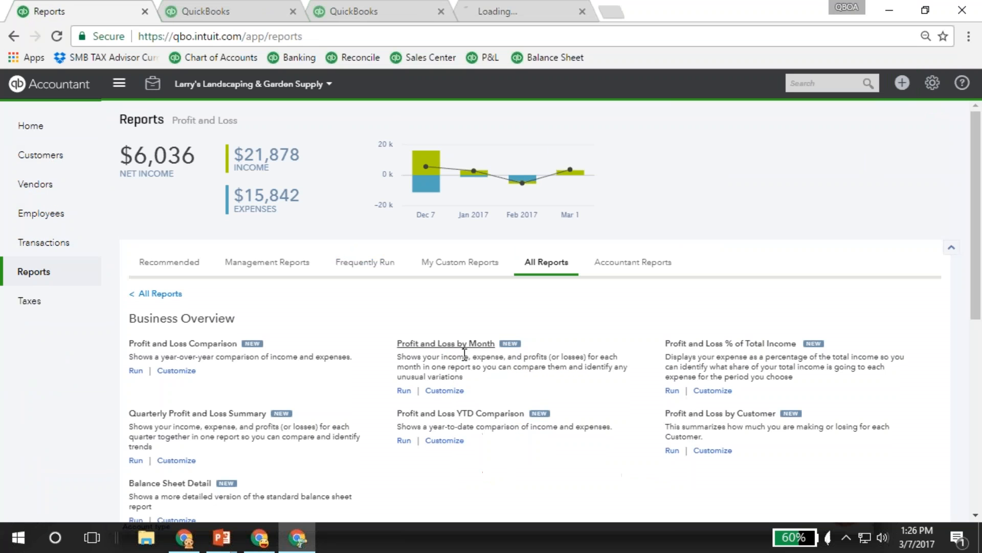
View the Customers and Vendors pages and the Profit and Loss by Month report in their separate tabs.
{"action": "left_click", "coordinate": [217, 13]}
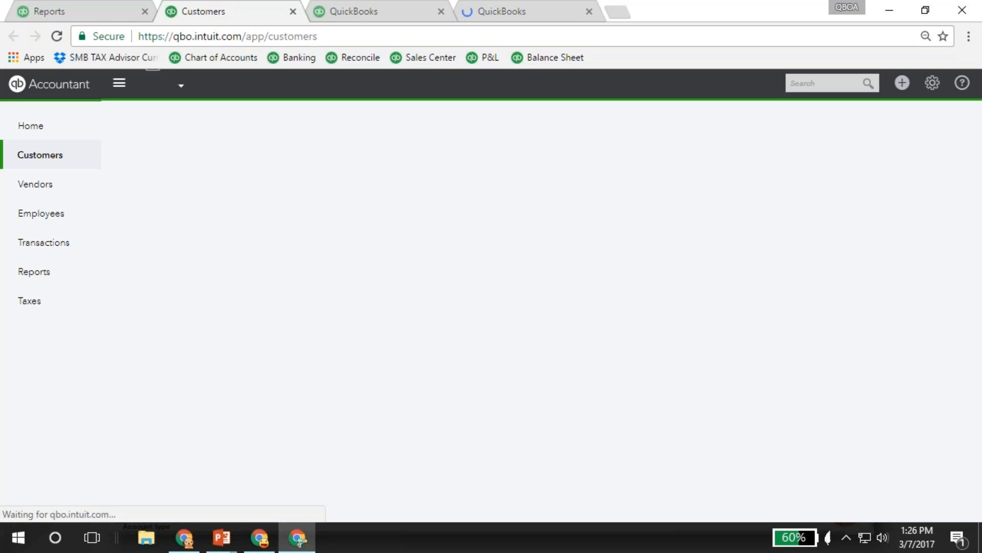
{"action": "left_click", "coordinate": [358, 11]}
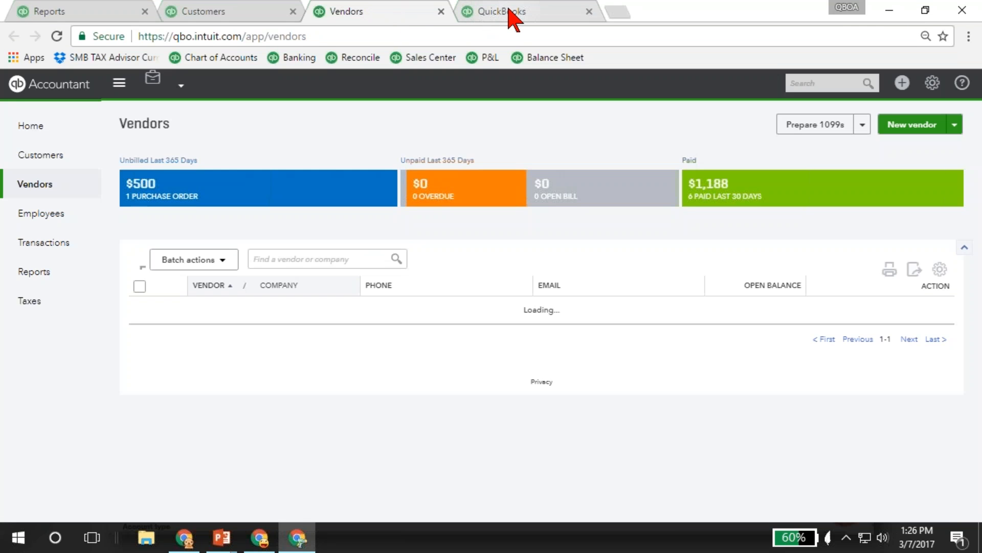
{"action": "left_click", "coordinate": [509, 11]}
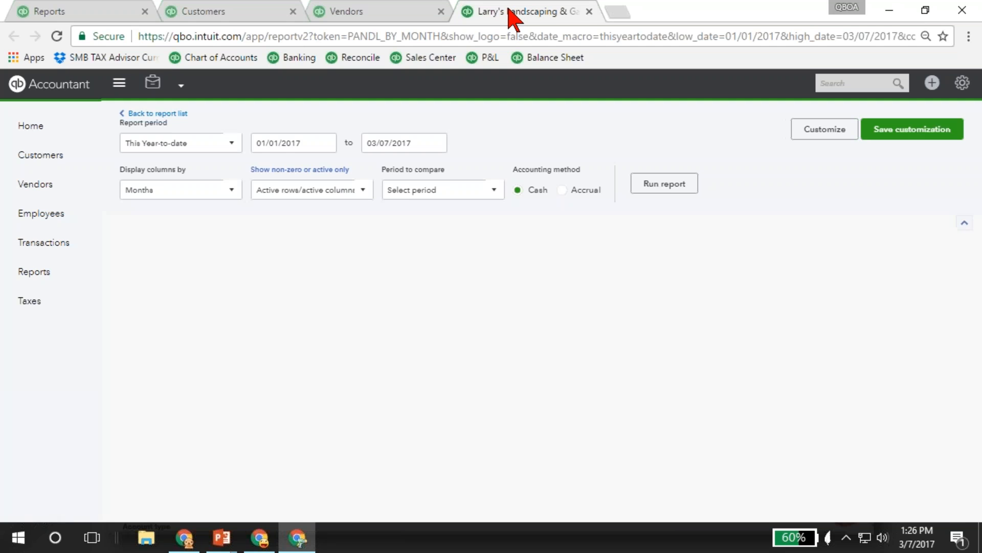
{"action": "left_click_drag", "start_coordinate": [509, 12], "coordinate": [494, 25]}
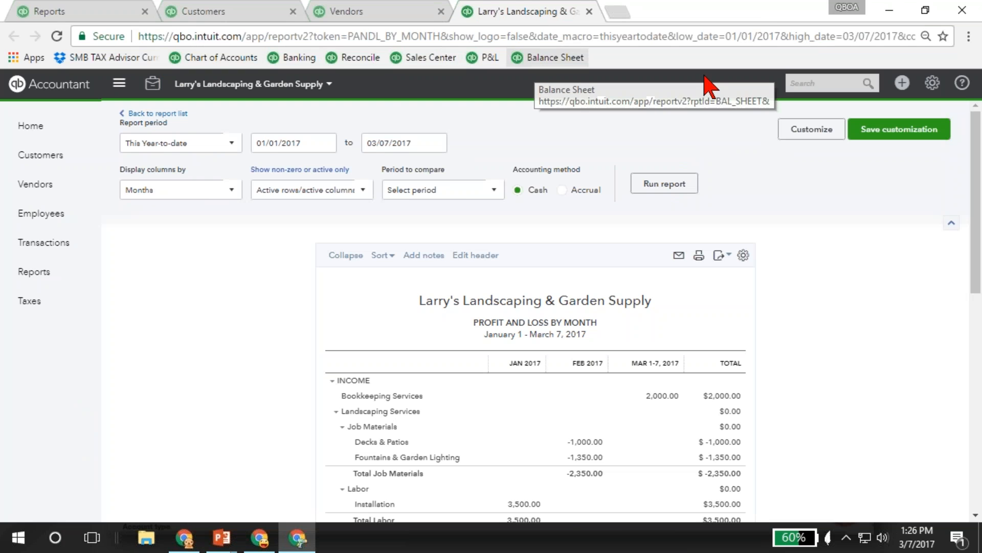
Look over the company's settings, lists and tools, and open the bookmarked Reconcile page in the report's tab.
{"action": "left_click", "coordinate": [931, 83]}
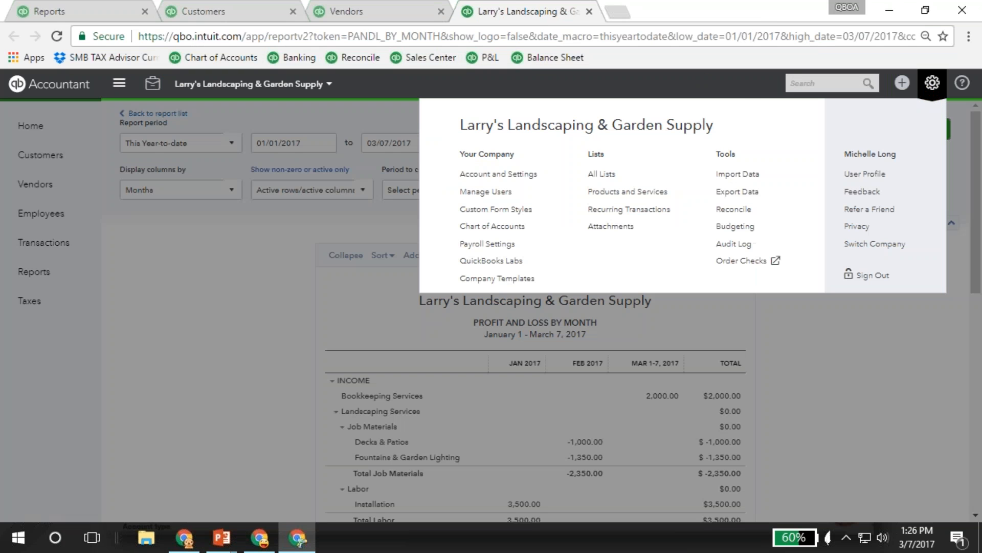
{"action": "left_click", "coordinate": [345, 57]}
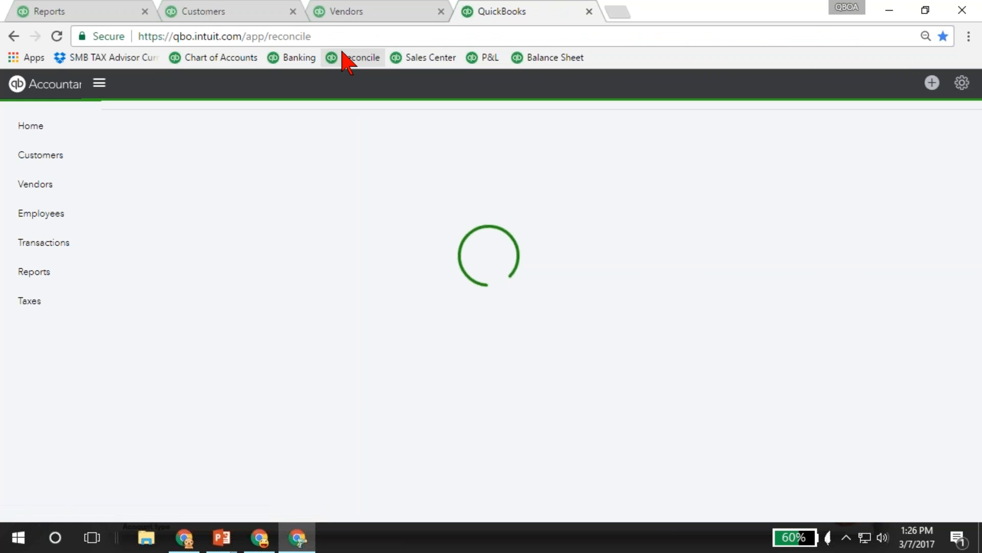